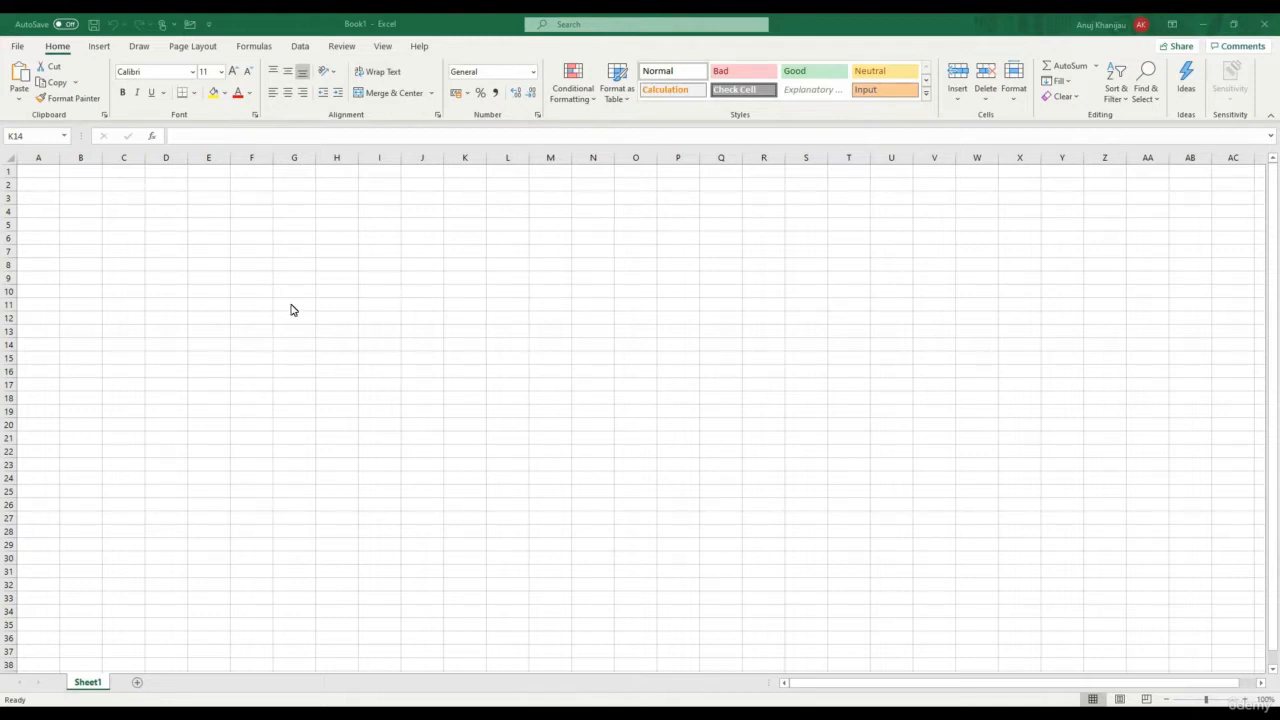
# Enter 23 in cell D3
pyautogui.click(166, 198)
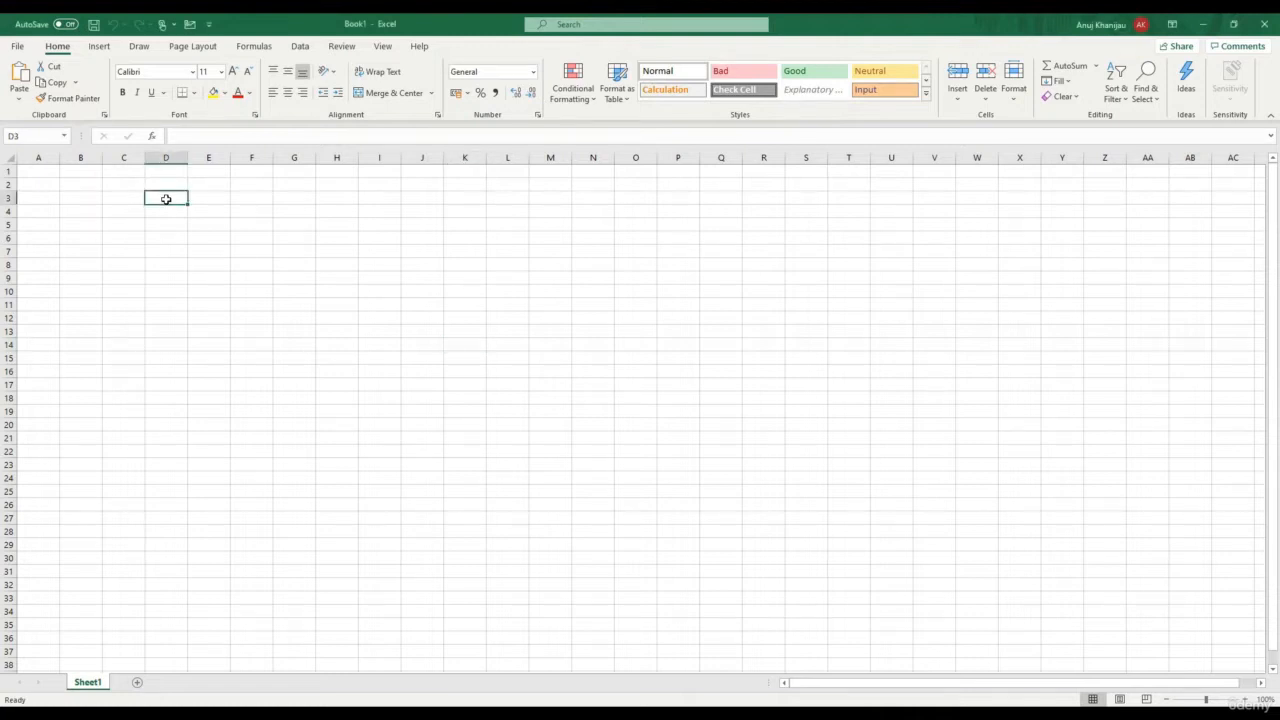
pyautogui.write('2')
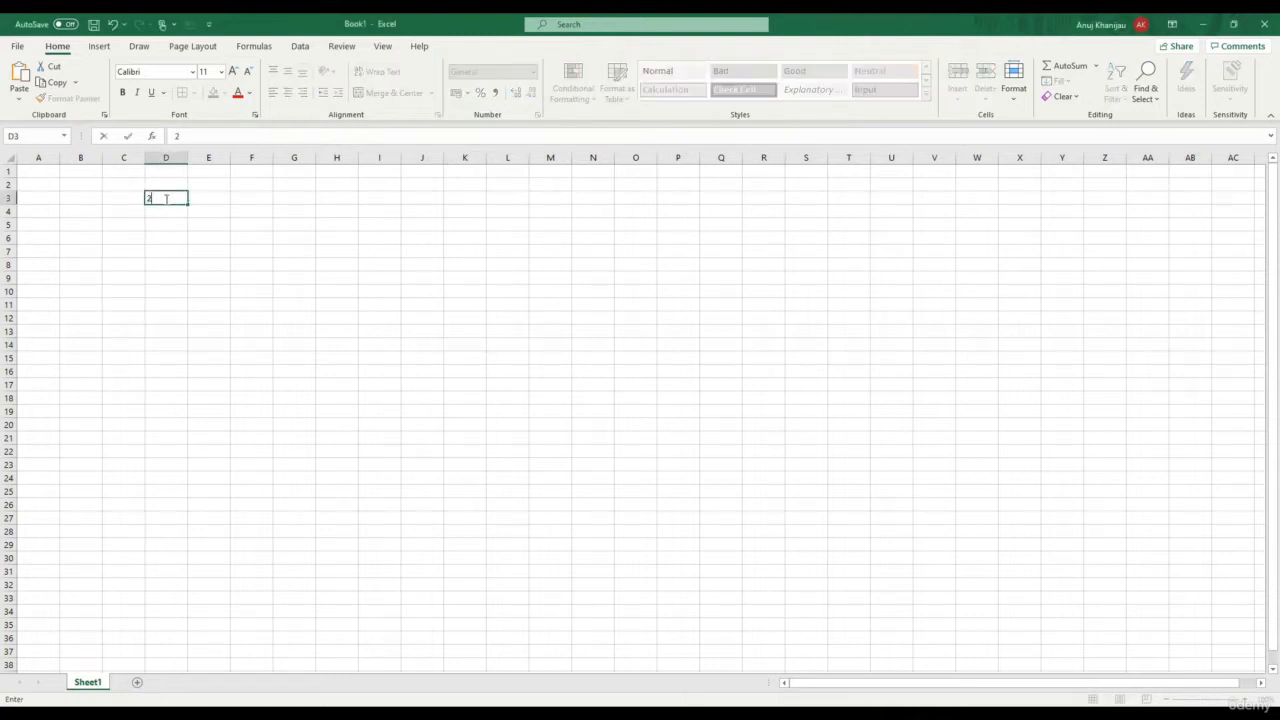
pyautogui.write('3')
pyautogui.press('Return')
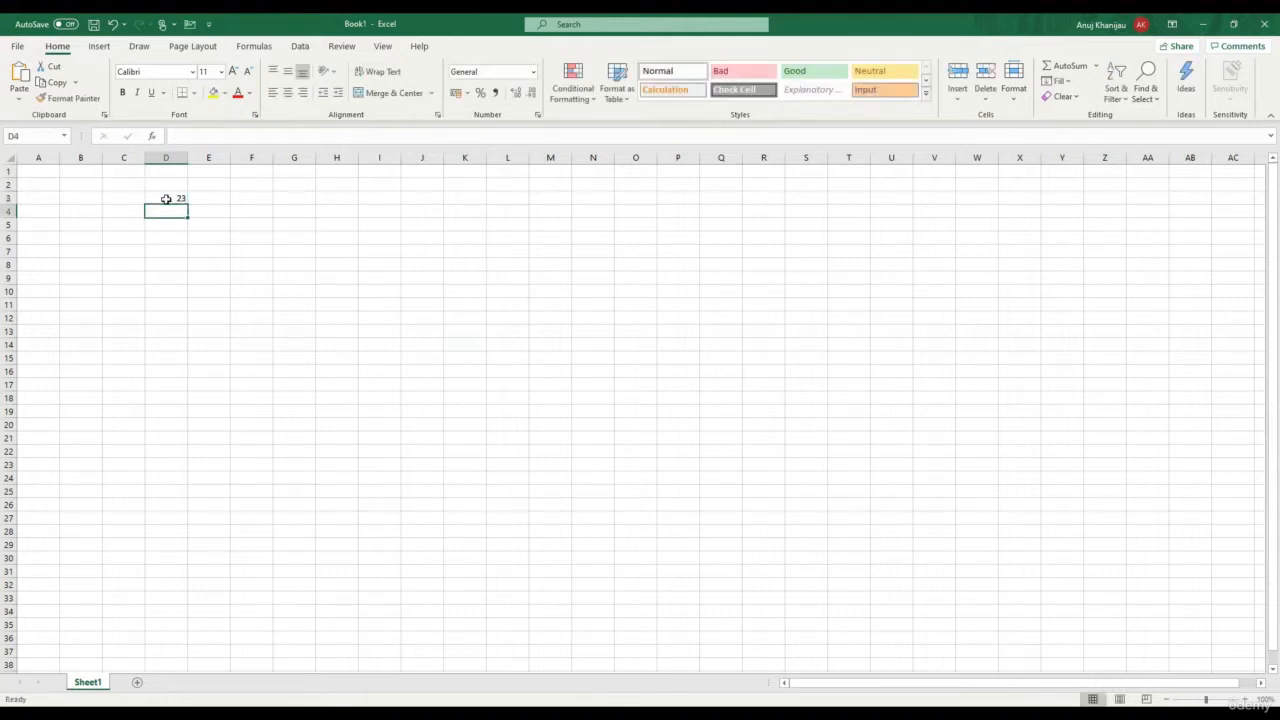
# Select all of column D, then all of row 3, returning to D3 each time
pyautogui.click(166, 199)
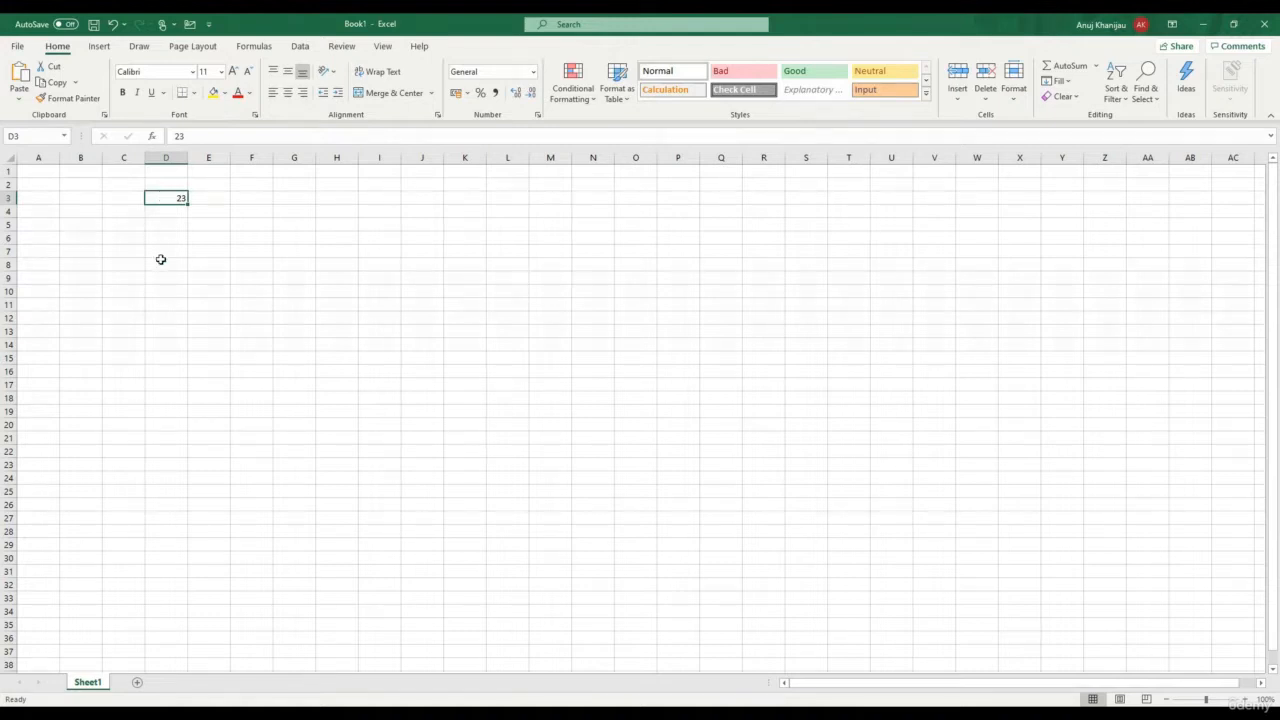
pyautogui.click(166, 158)
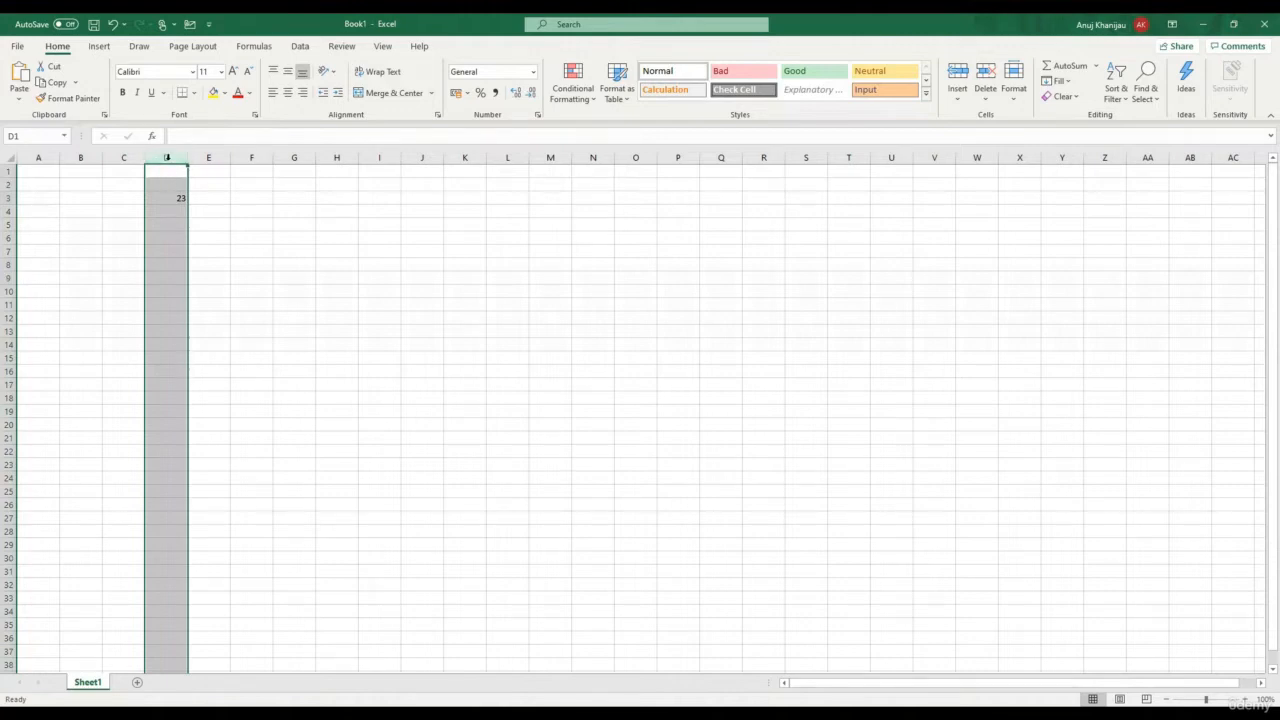
pyautogui.click(172, 197)
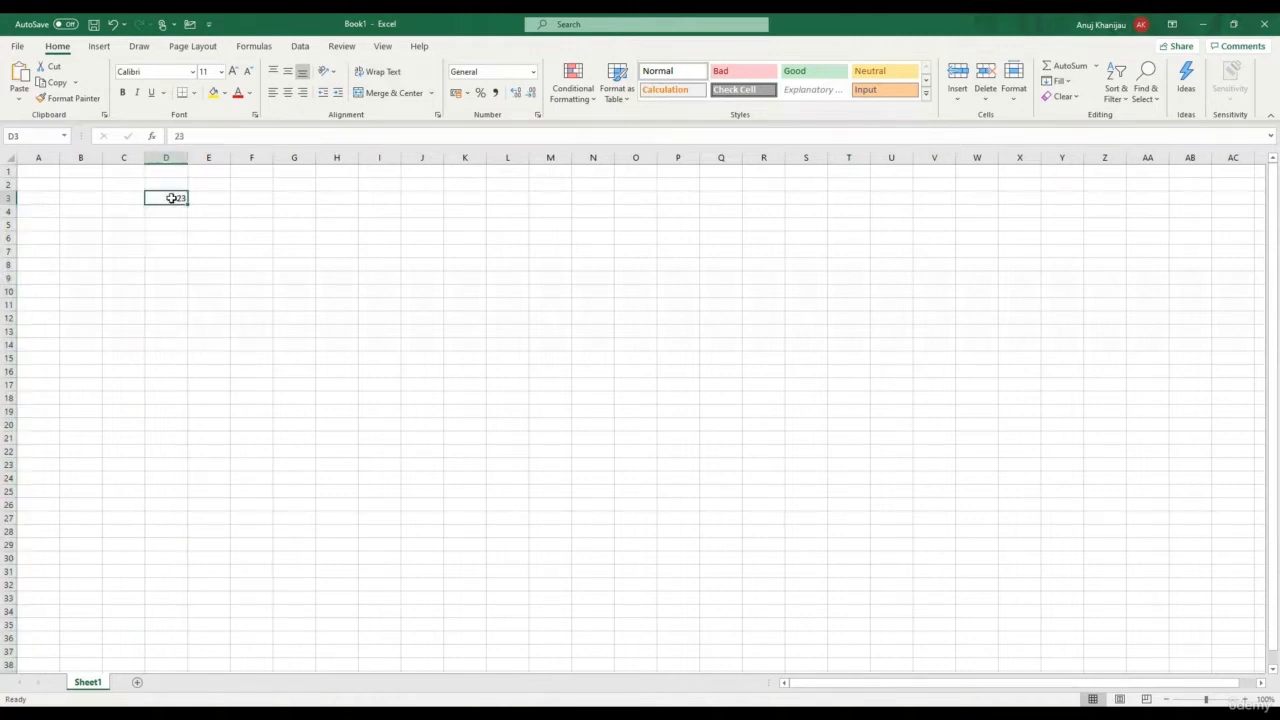
pyautogui.click(170, 158)
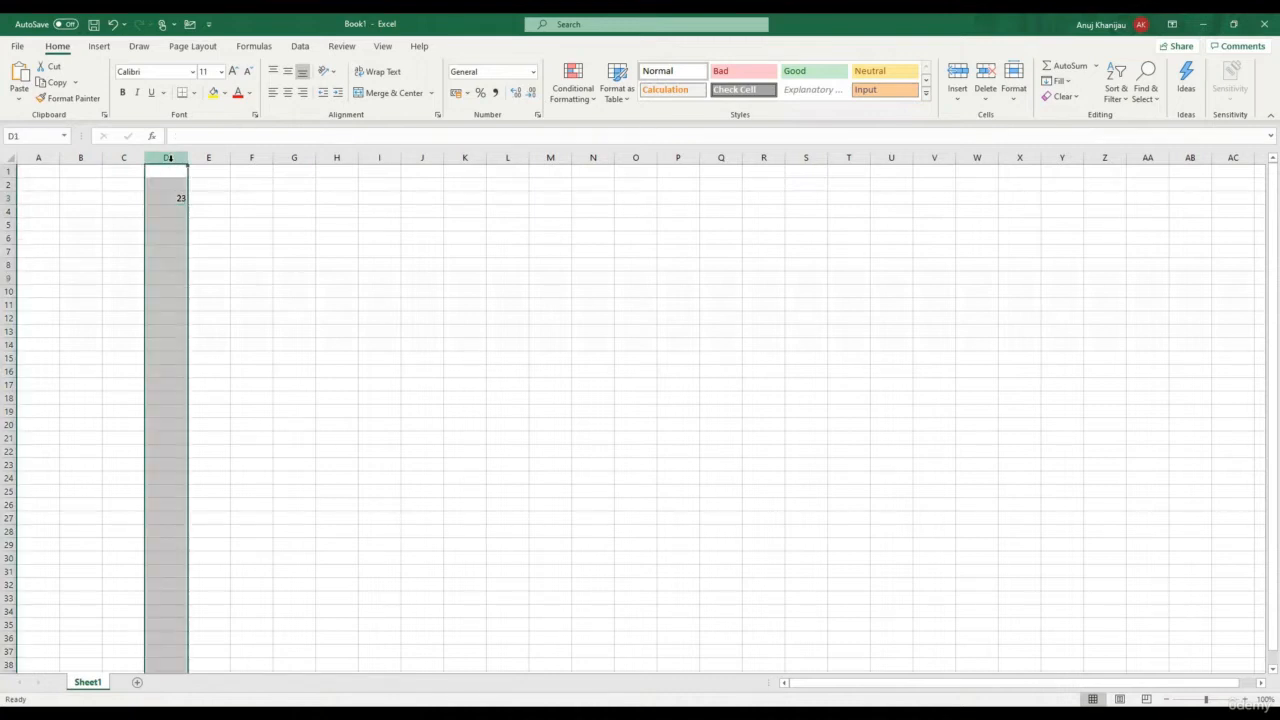
pyautogui.click(10, 197)
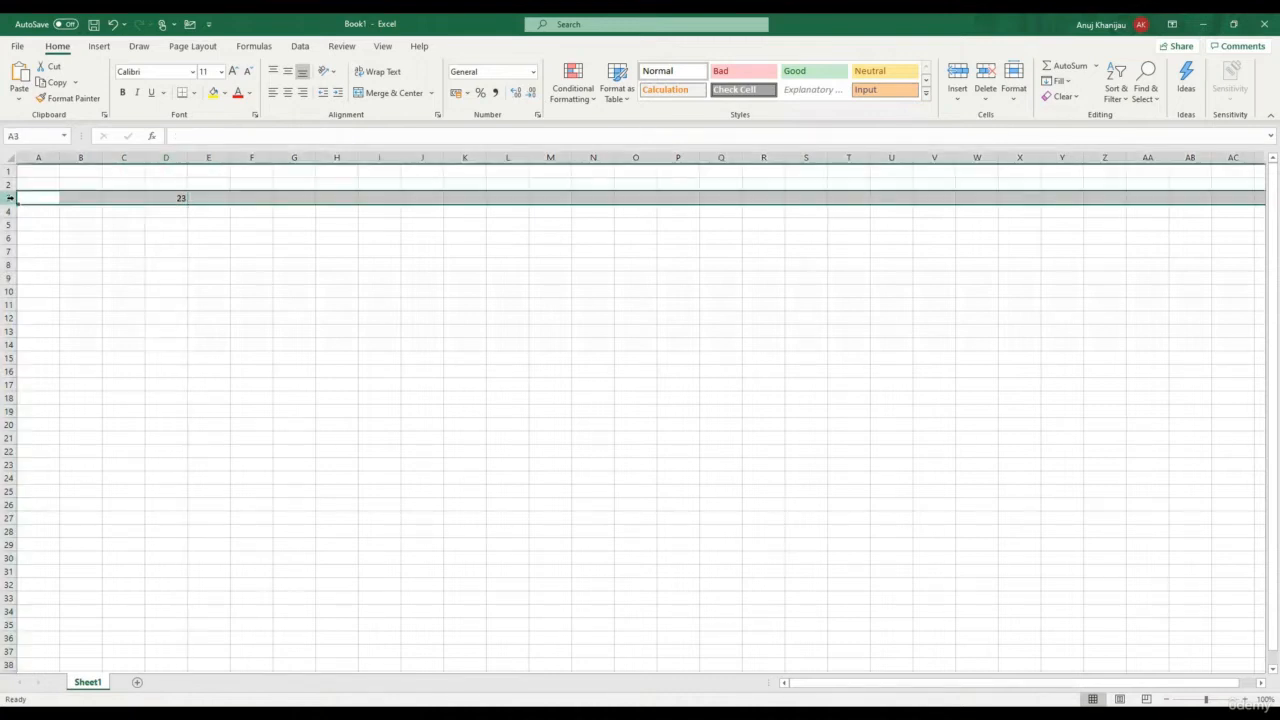
pyautogui.click(177, 198)
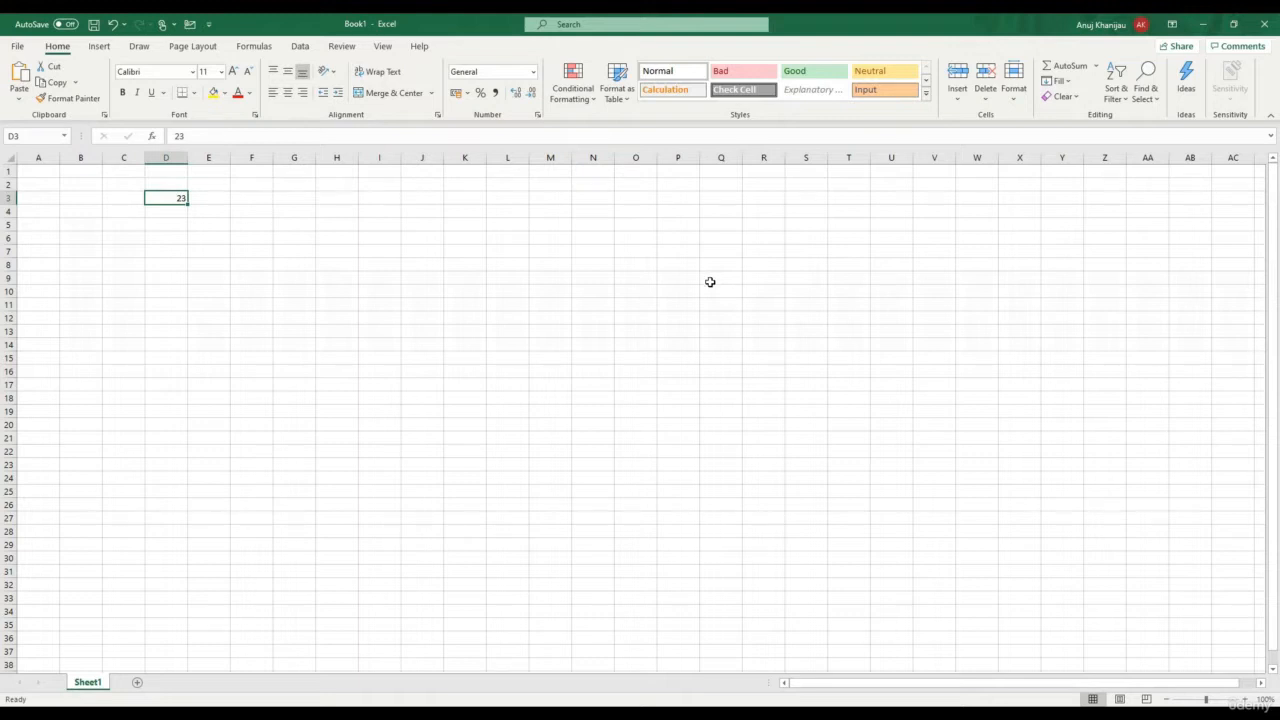
# Rename Sheet1 to 'Test Sample 1'
pyautogui.doubleClick(88, 684)
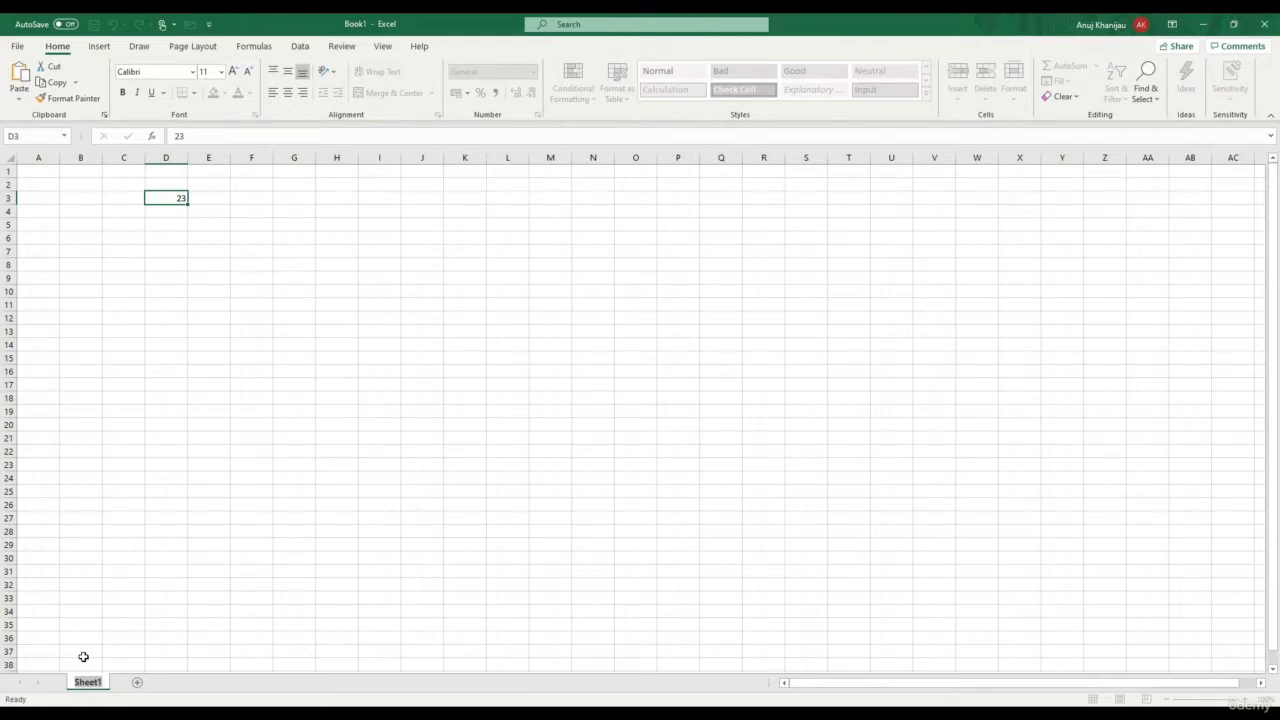
pyautogui.write('Test Sample 1')
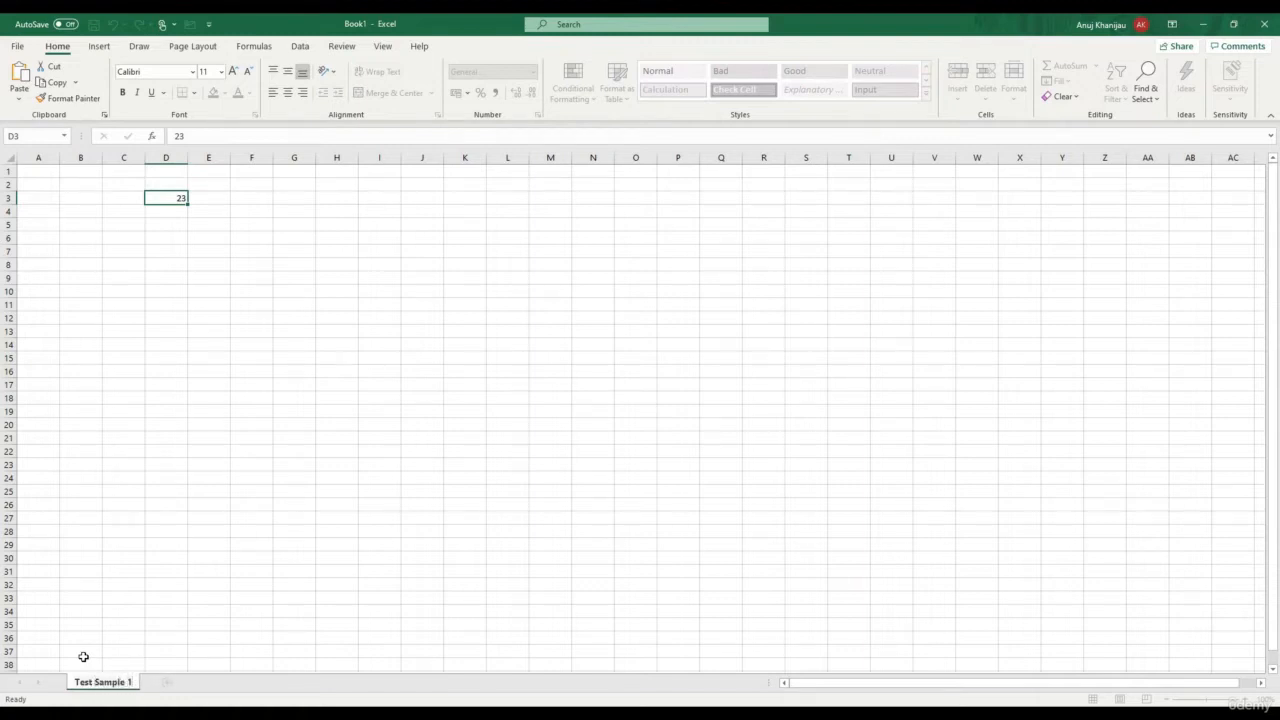
pyautogui.click(175, 517)
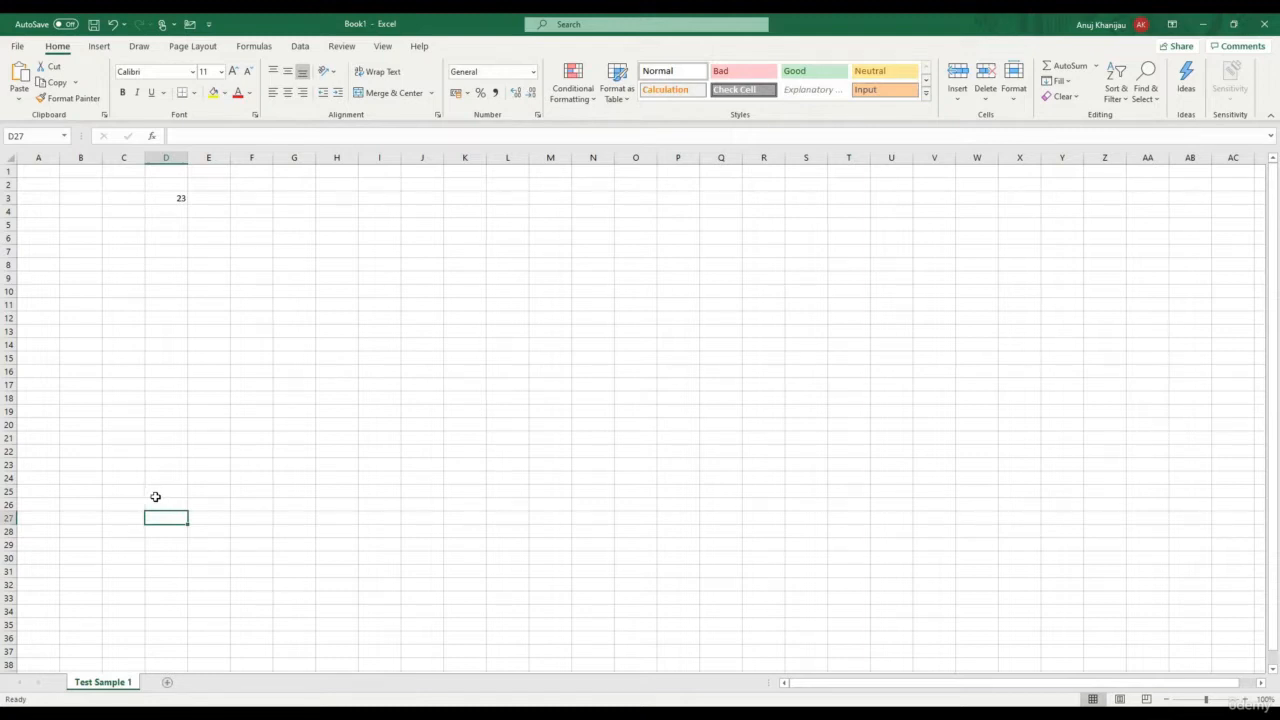
# Add Sheet2 and Sheet3, then go back to Test Sample 1 with D3 selected
pyautogui.click(168, 683)
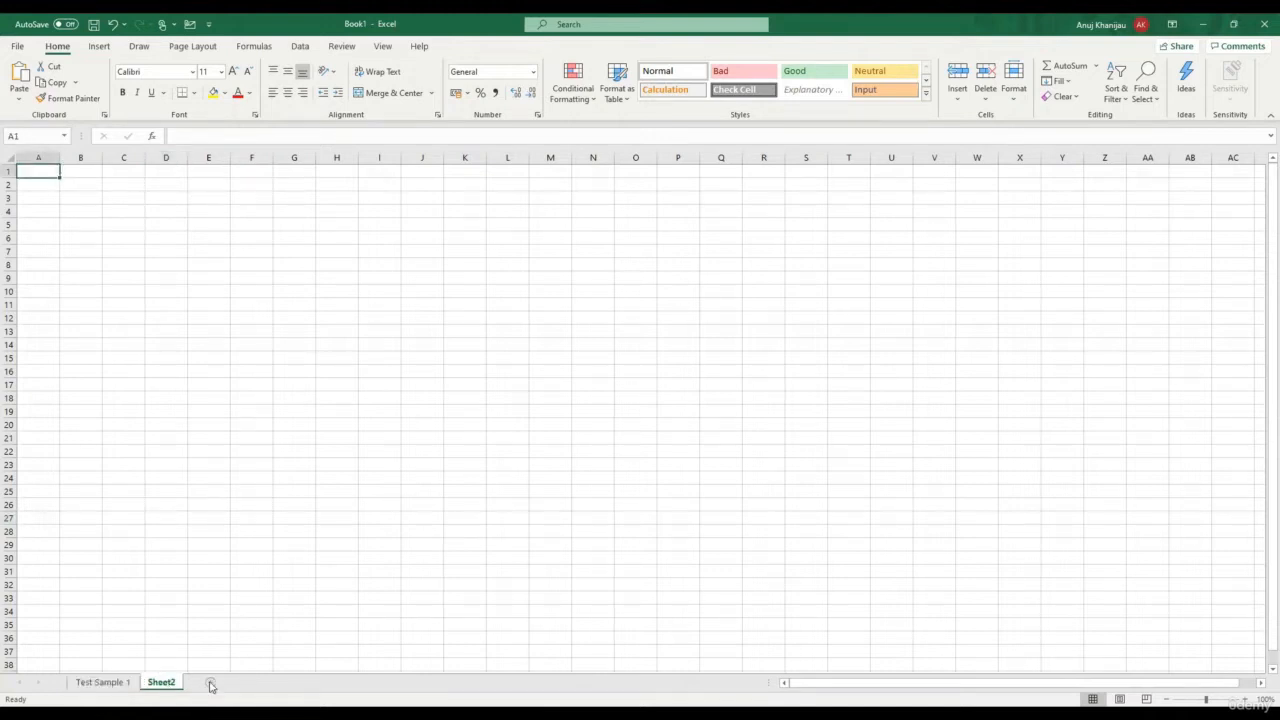
pyautogui.click(208, 684)
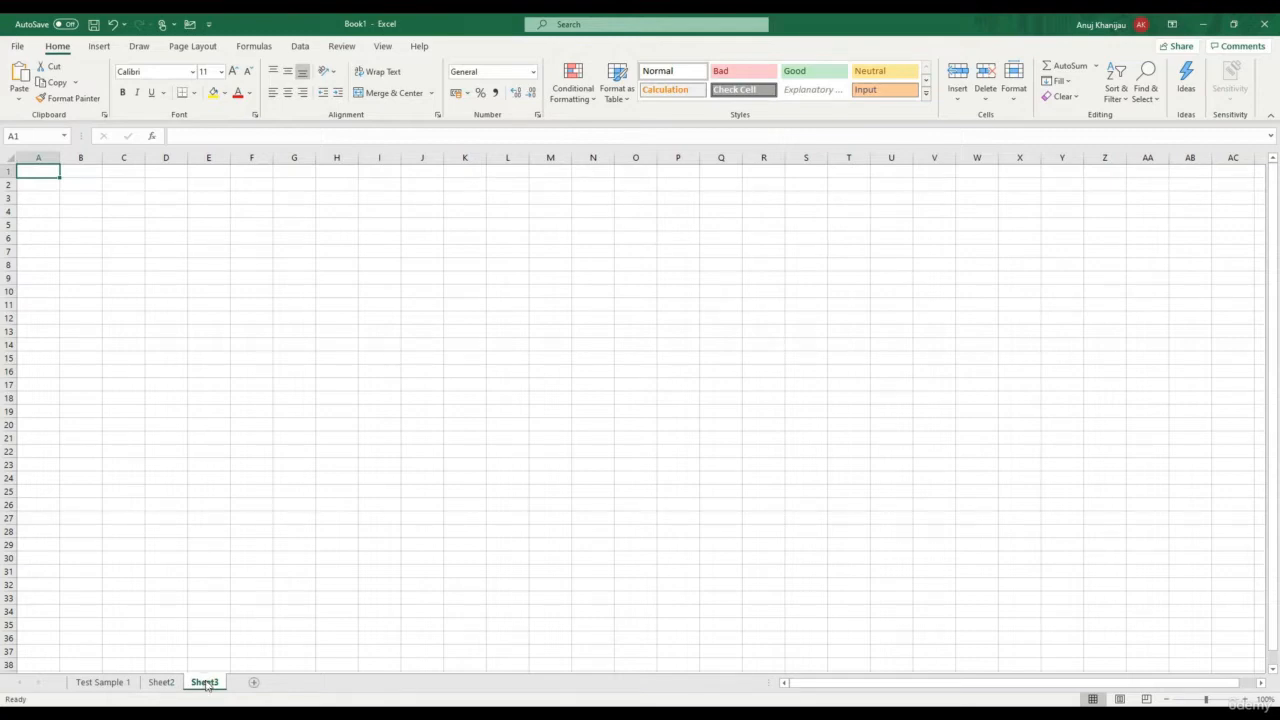
pyautogui.click(121, 684)
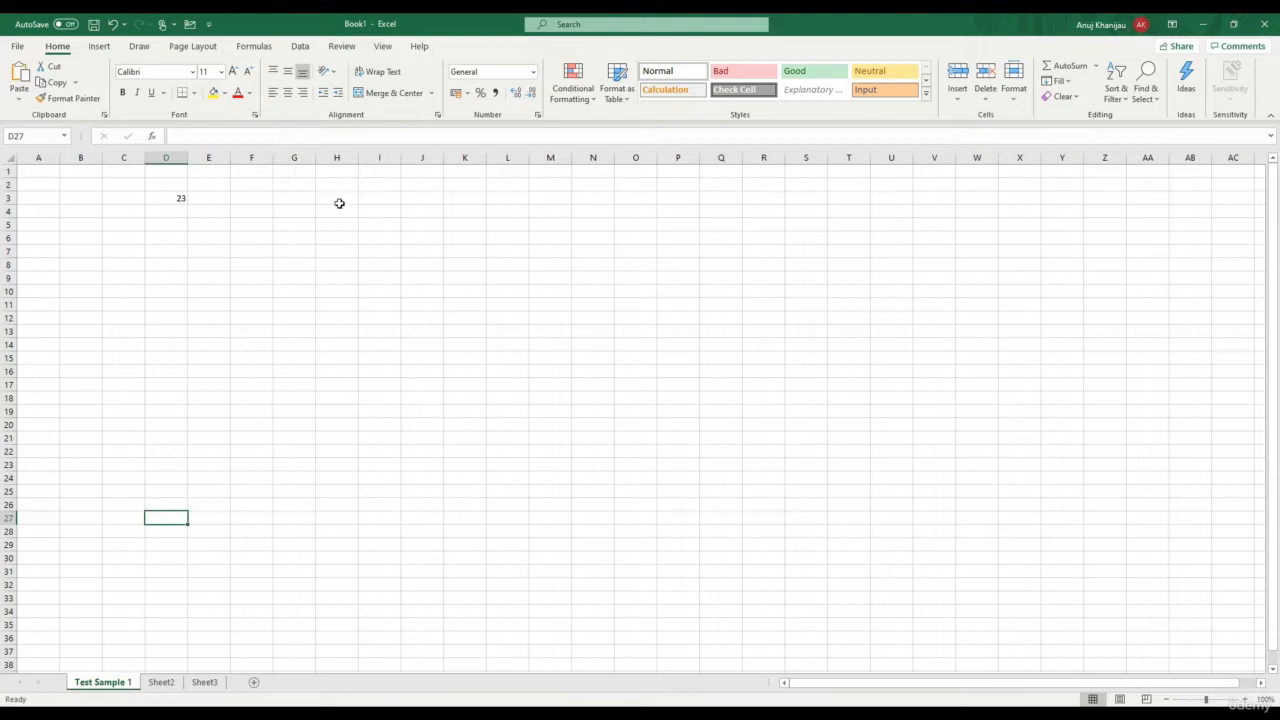
pyautogui.click(176, 199)
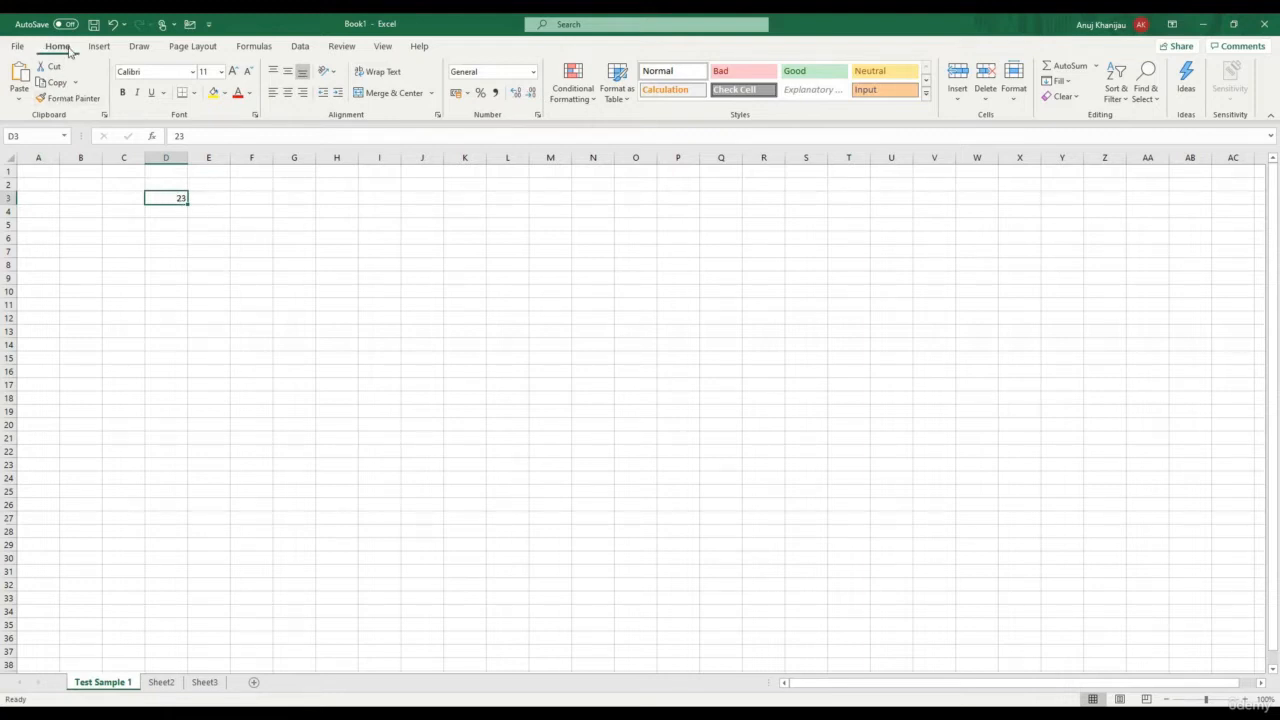
# Apply All Borders to cell D3
pyautogui.click(195, 93)
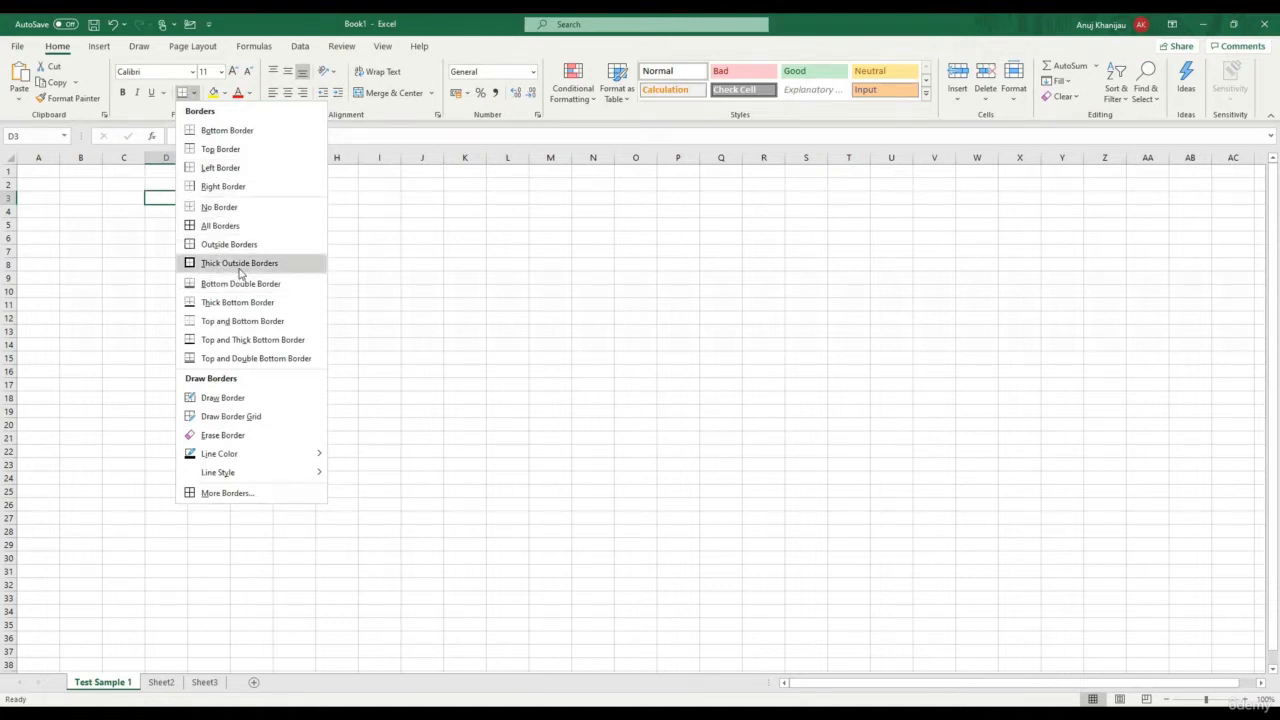
pyautogui.click(245, 227)
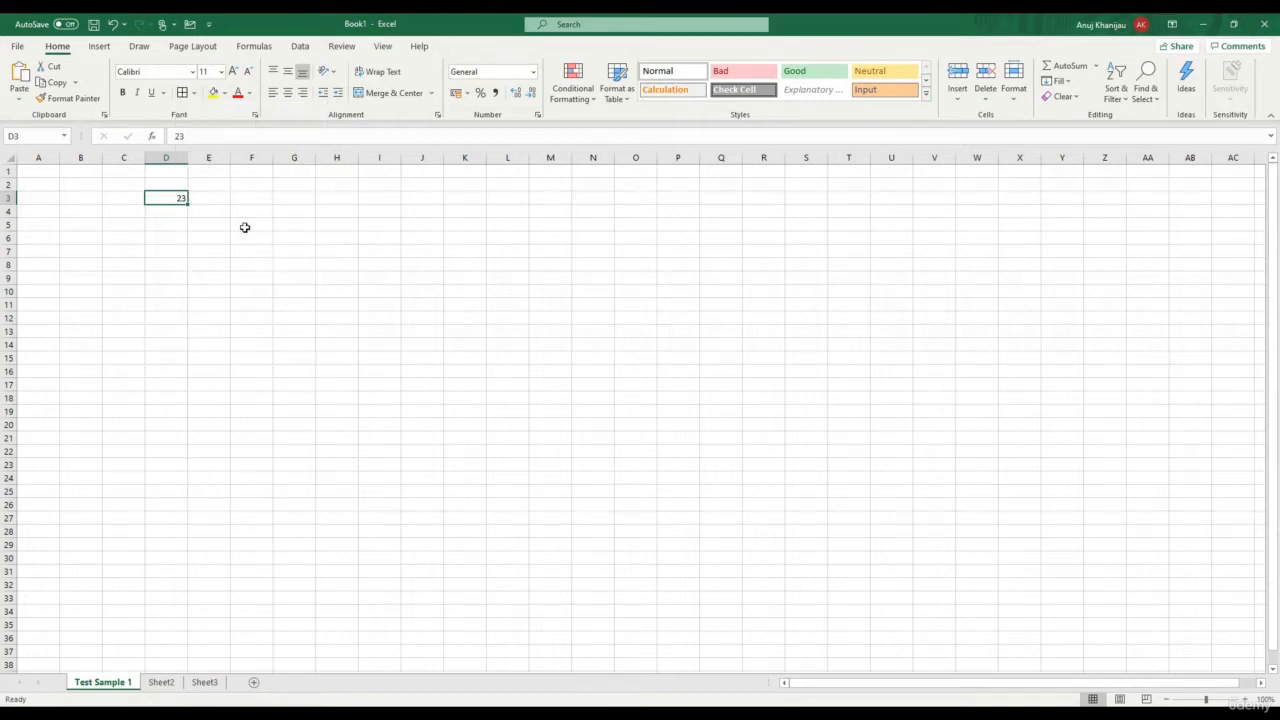
pyautogui.click(250, 266)
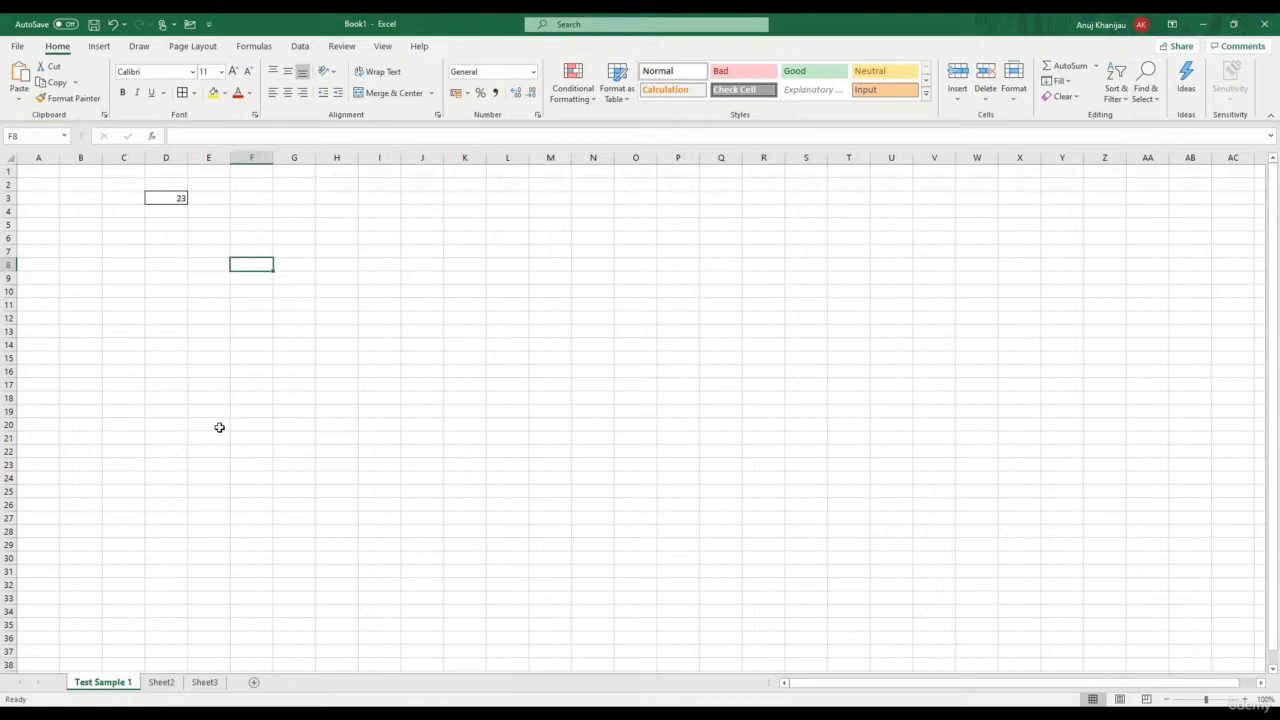
pyautogui.click(162, 198)
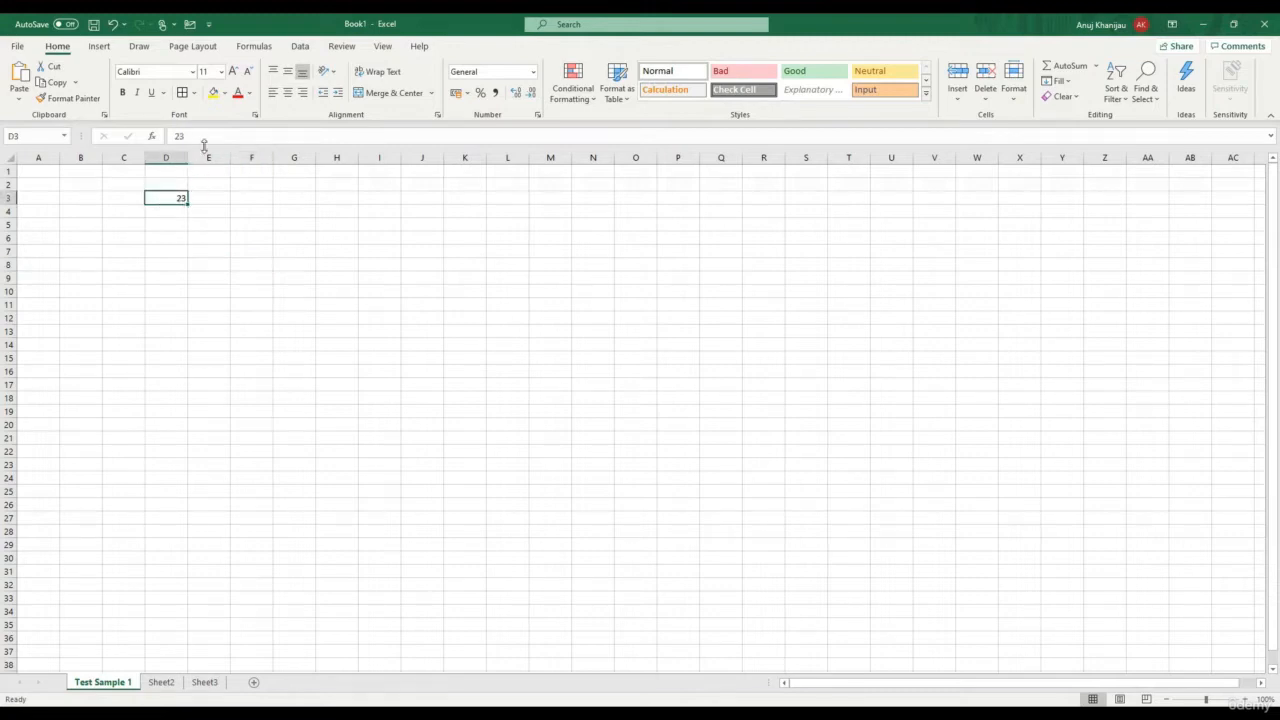
# Set the 23 in D3 to font size 48
pyautogui.click(221, 73)
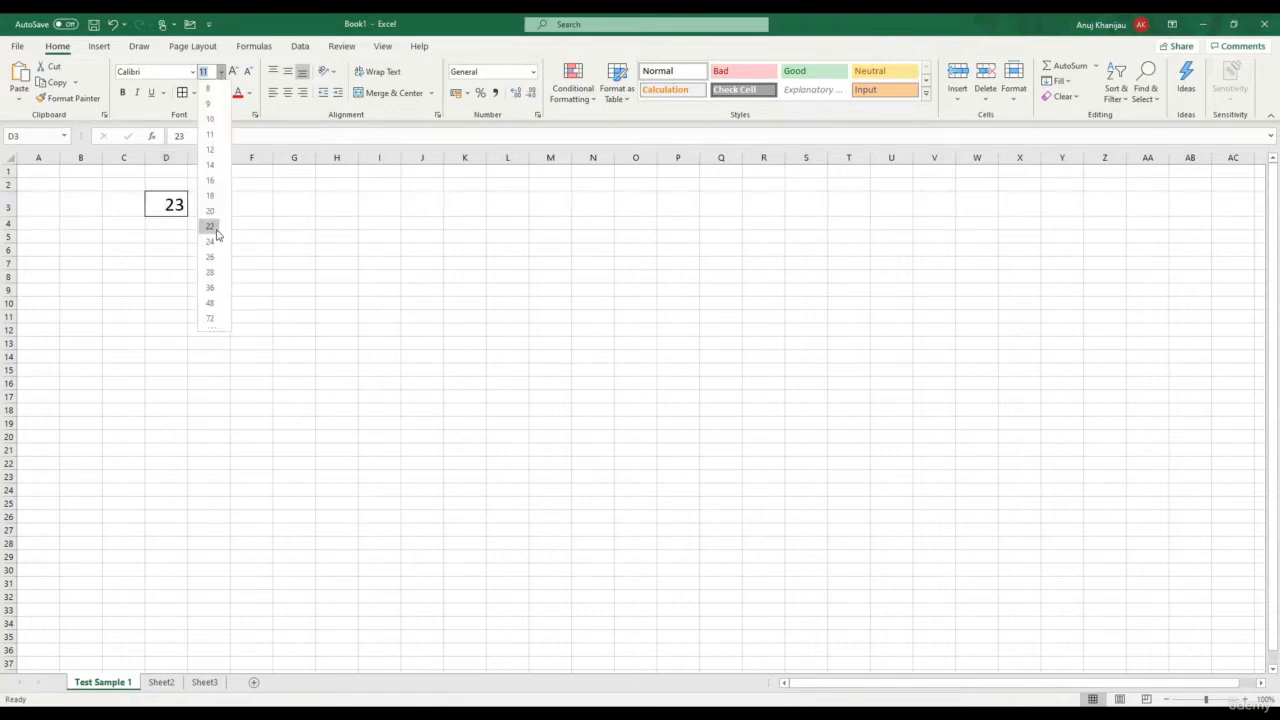
pyautogui.click(211, 303)
pyautogui.click(374, 265)
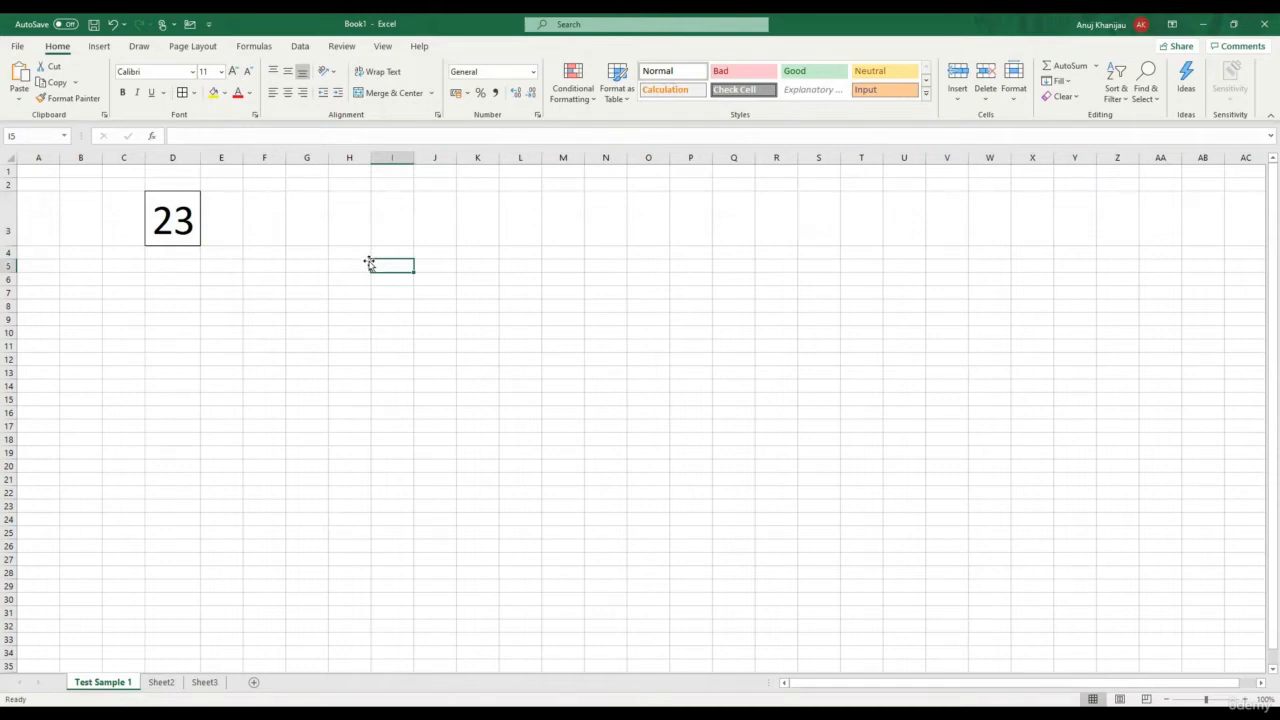
# Make the 23 in D3 light green
pyautogui.click(250, 93)
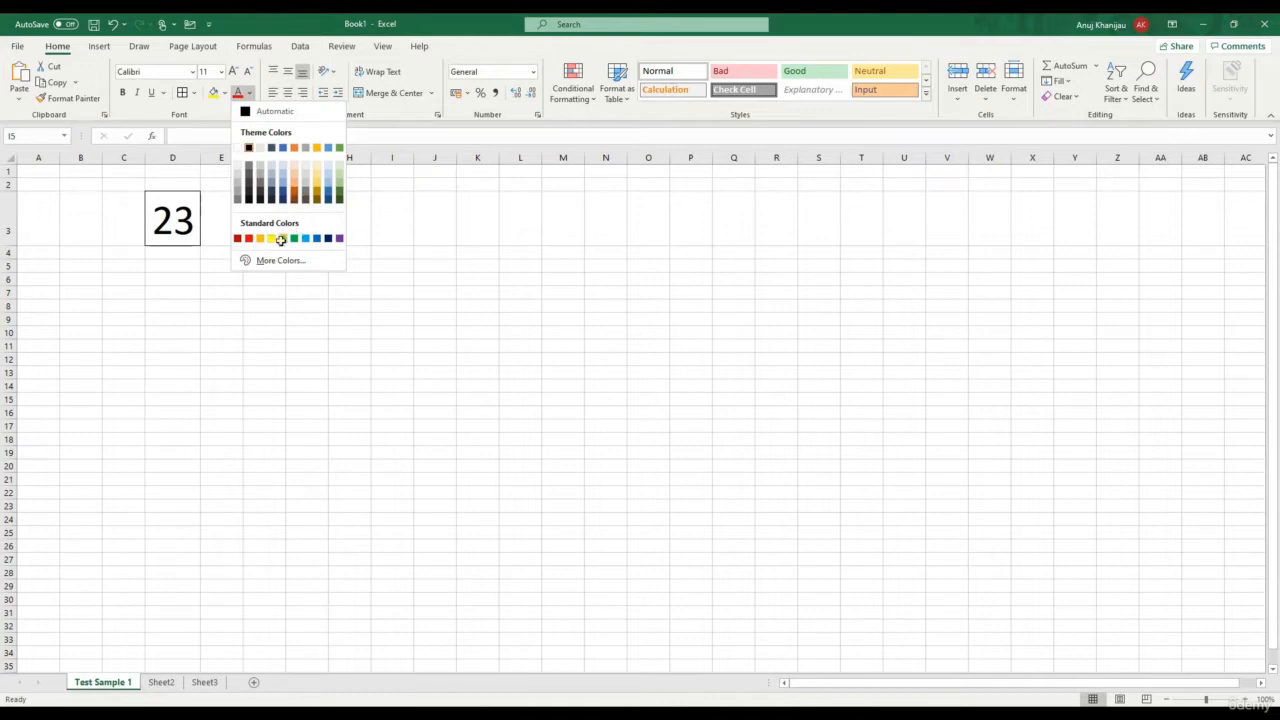
pyautogui.click(281, 240)
pyautogui.click(165, 225)
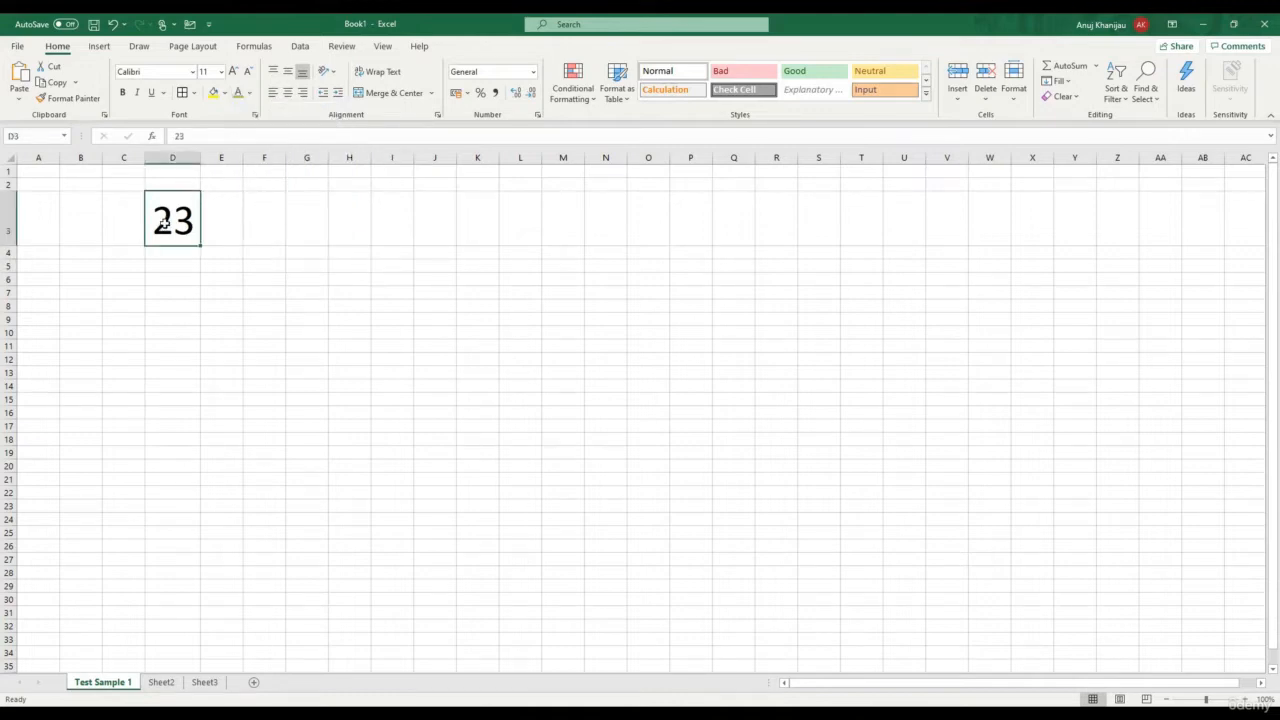
pyautogui.click(238, 92)
pyautogui.click(302, 288)
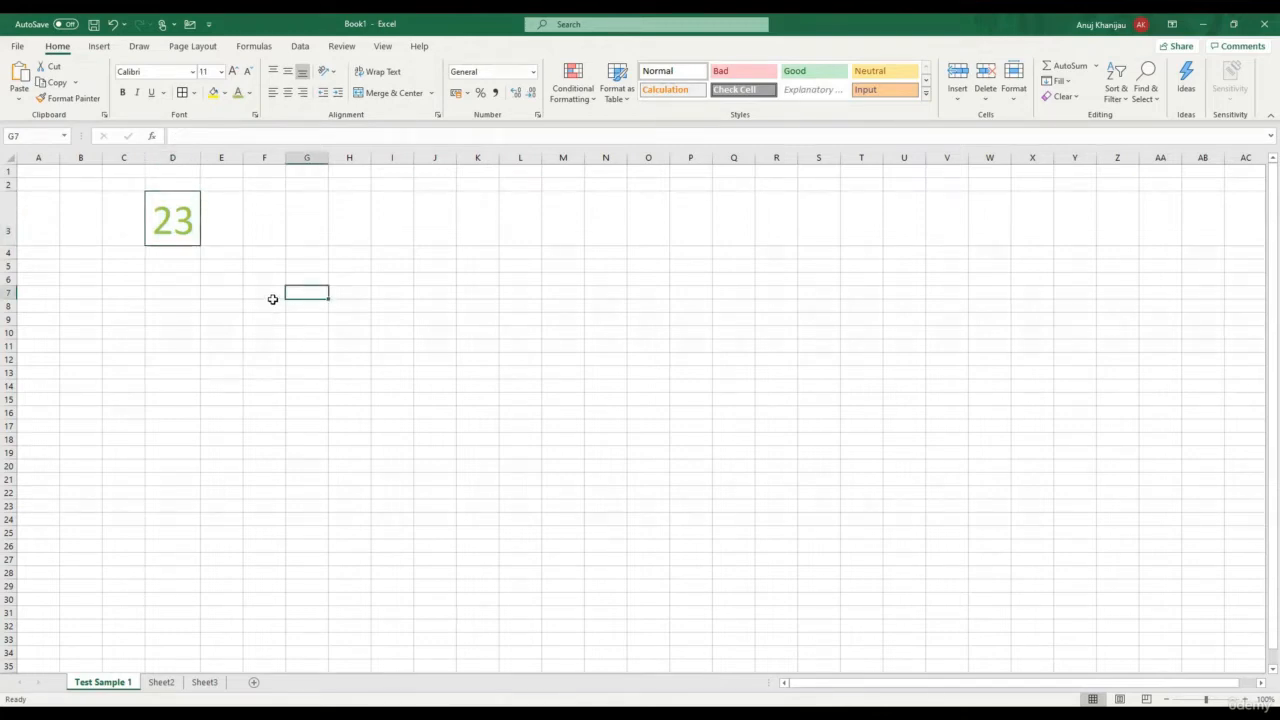
# Fill cell D3 with the red standard colour
pyautogui.click(225, 93)
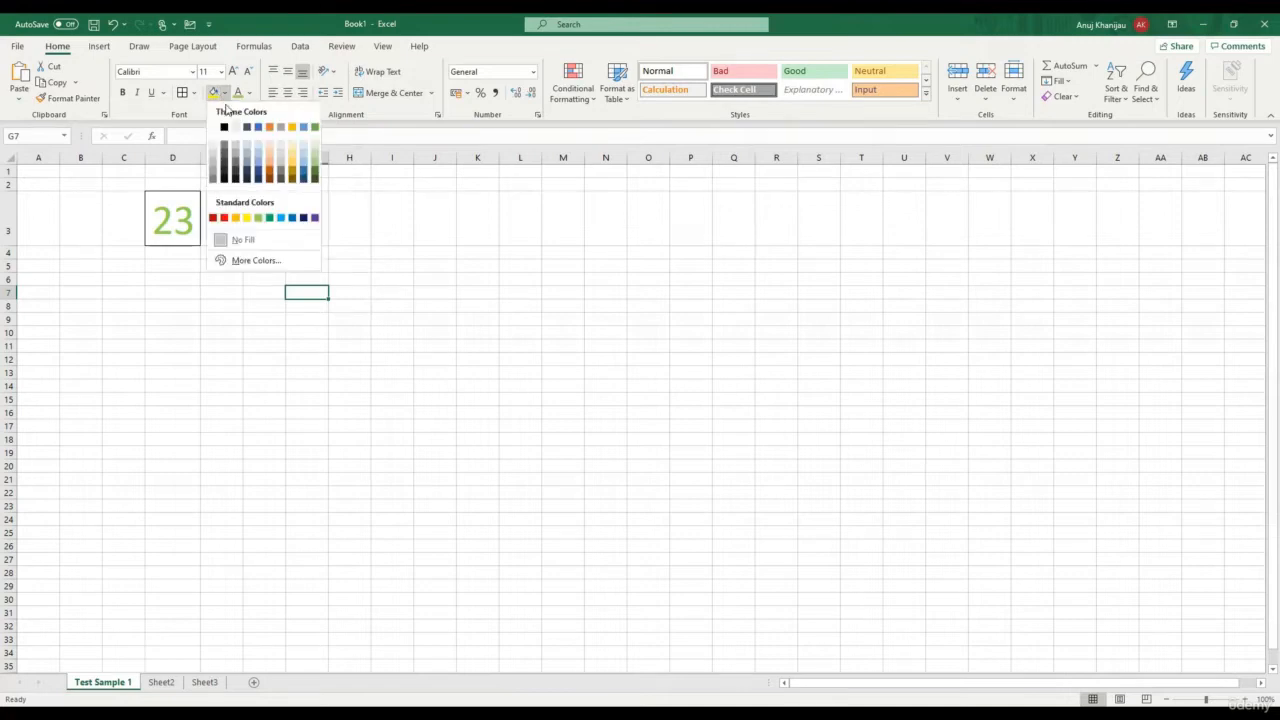
pyautogui.click(165, 226)
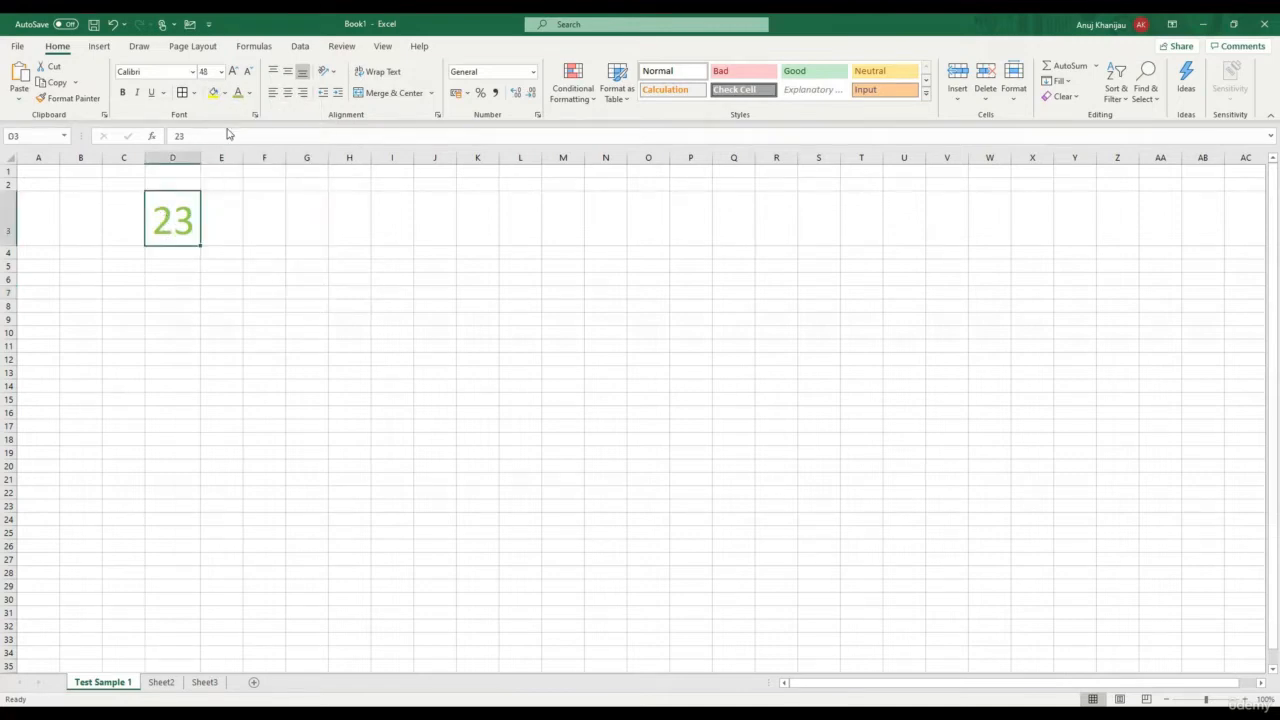
pyautogui.click(226, 93)
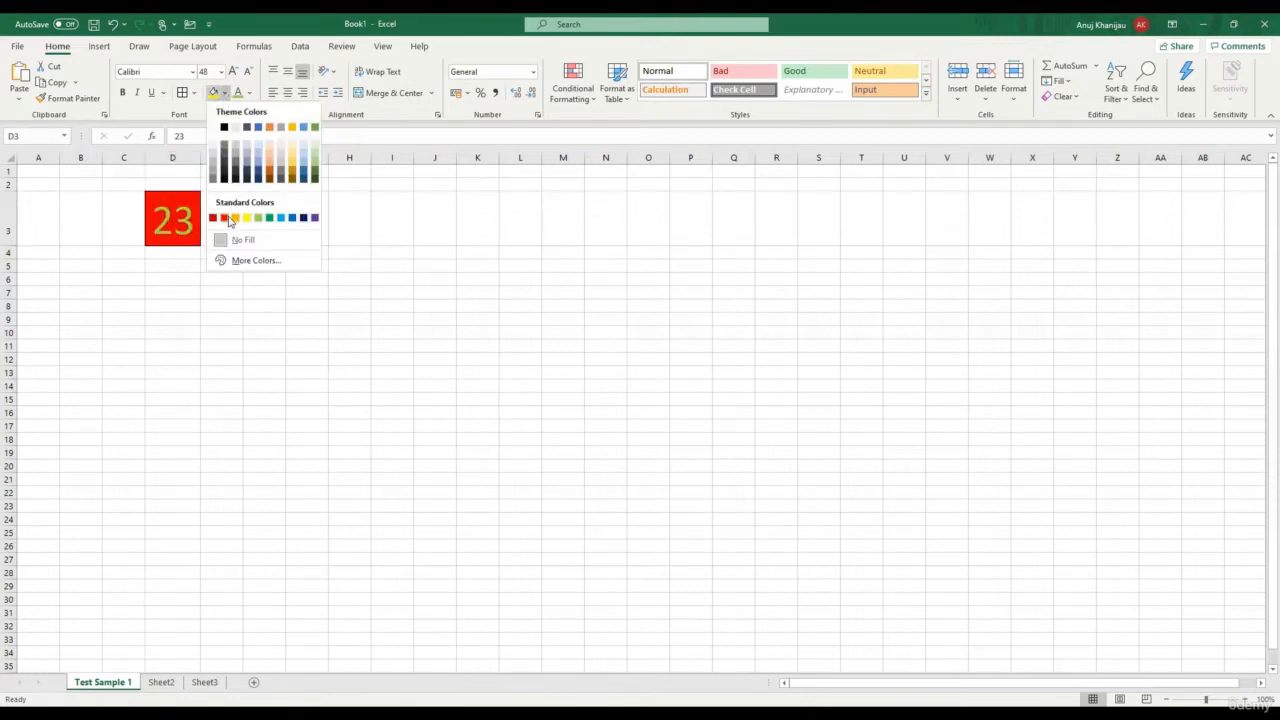
pyautogui.click(226, 218)
pyautogui.click(238, 278)
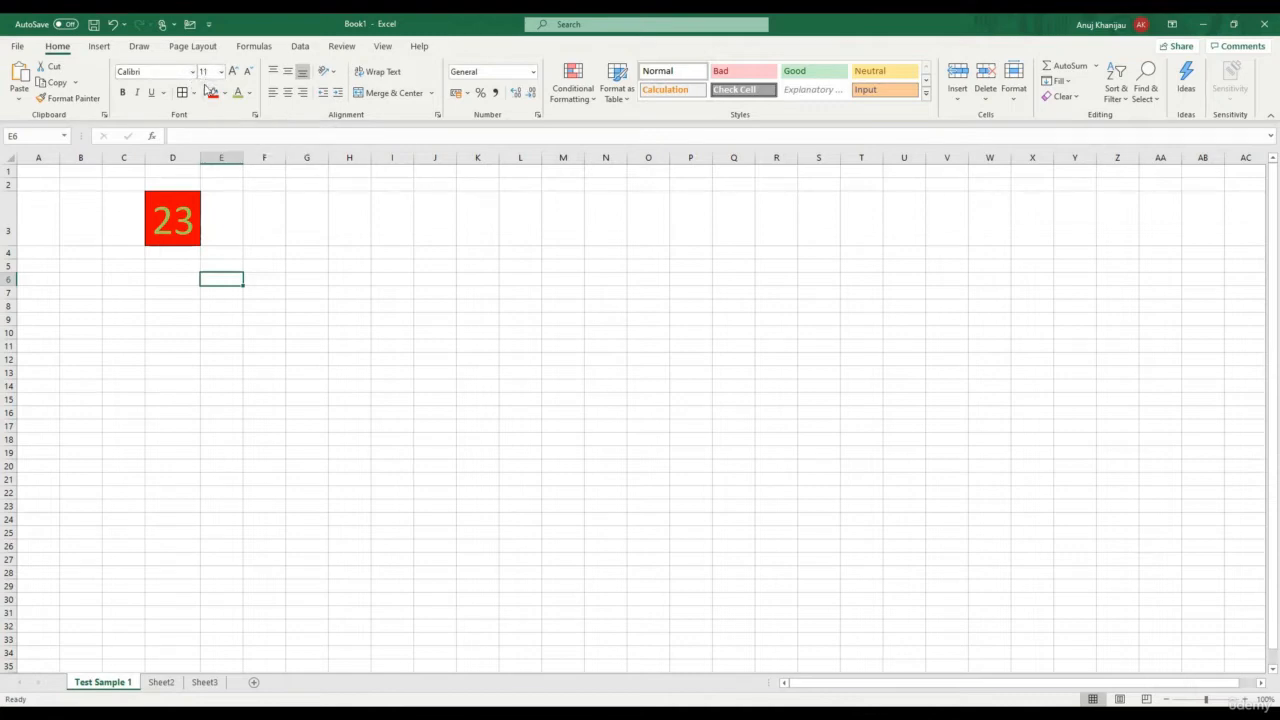
# Enter 'This is me' in cell F12
pyautogui.click(245, 364)
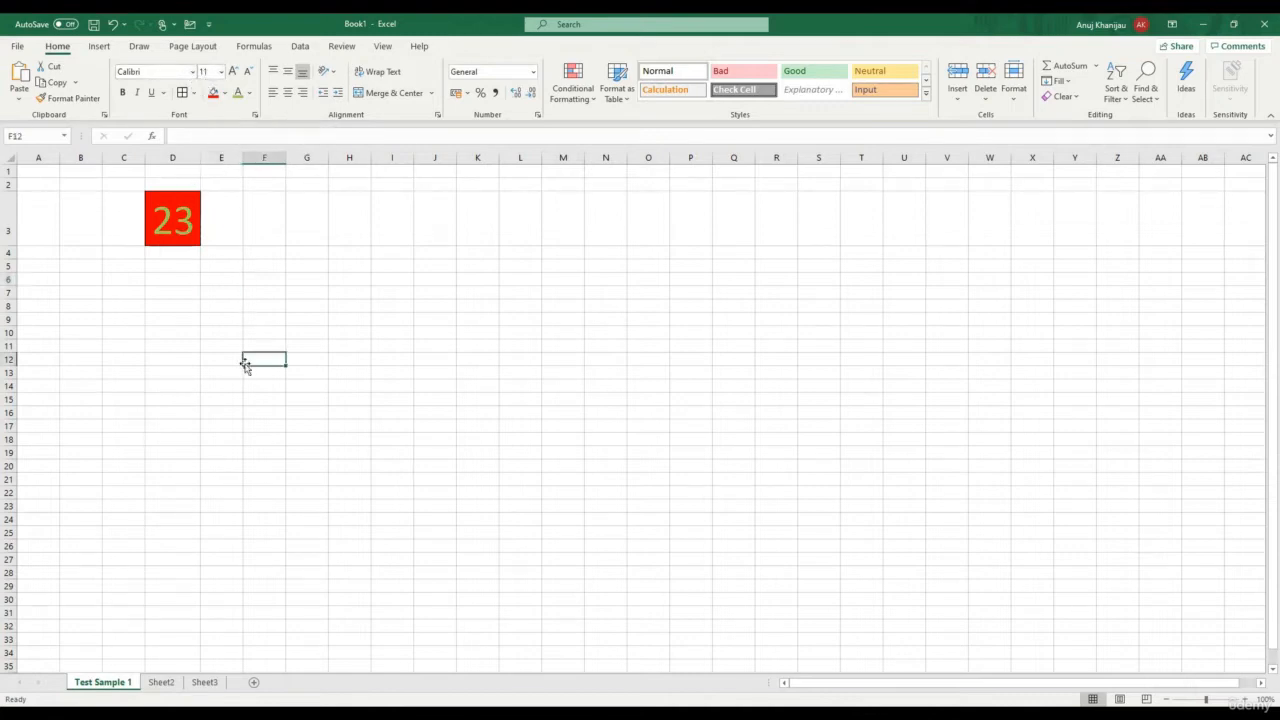
pyautogui.write('T')
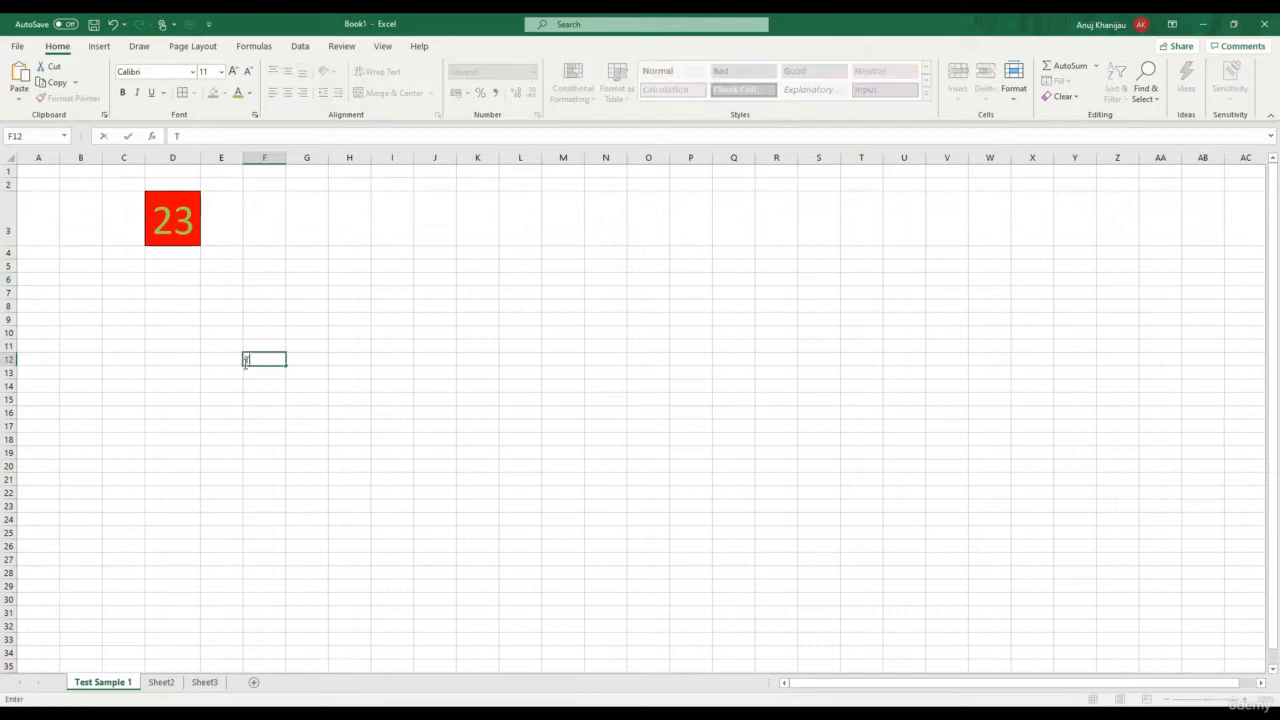
pyautogui.write('his is me')
pyautogui.press('Tab')
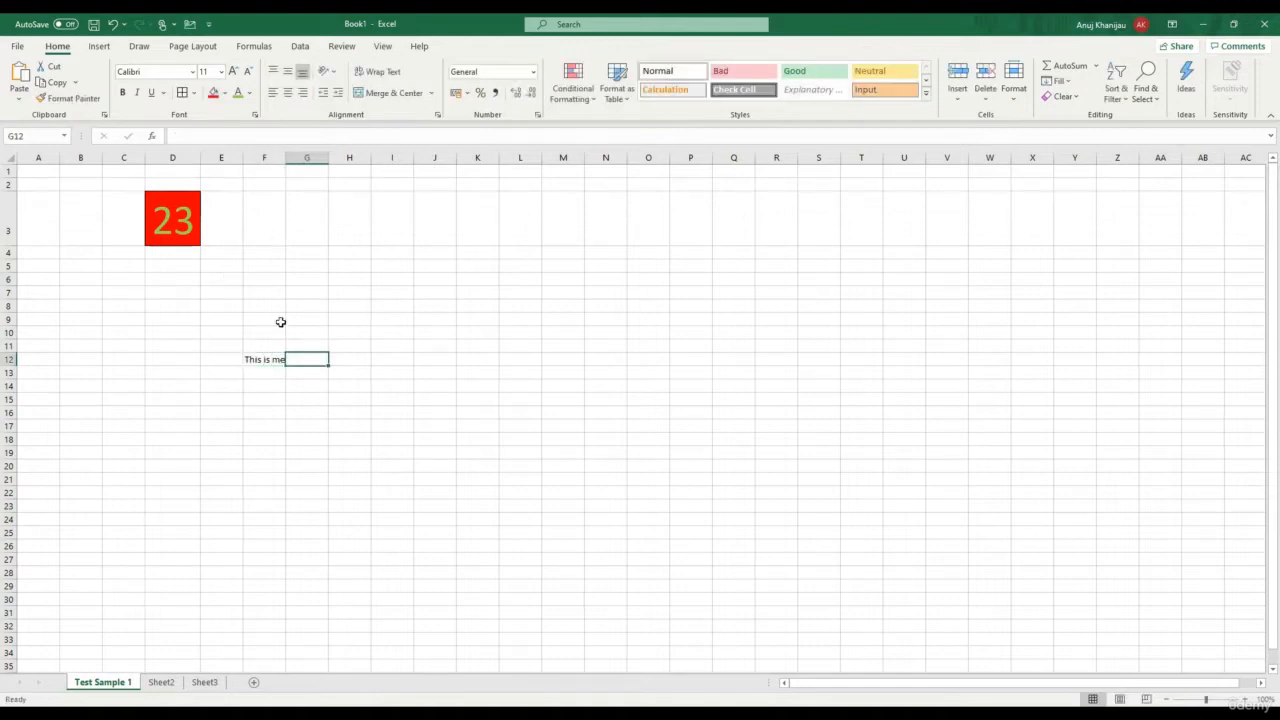
# Apply bold, italic and underline to the text in F12
pyautogui.click(276, 357)
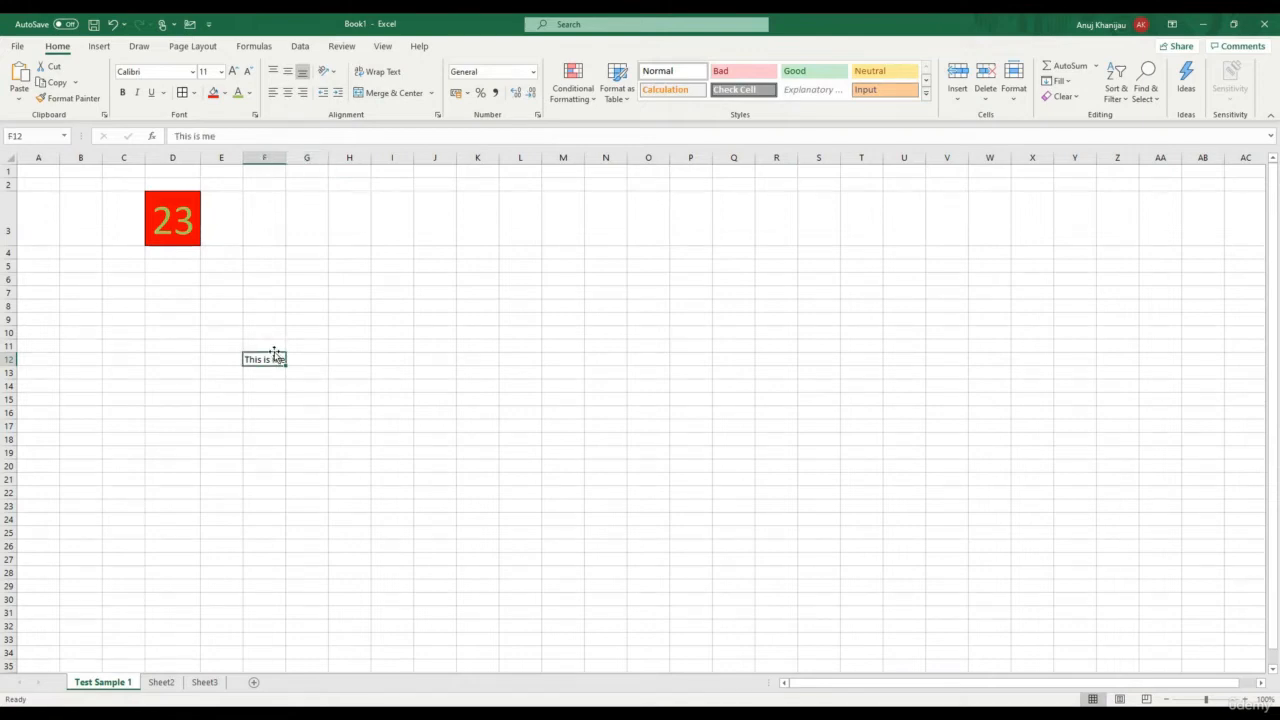
pyautogui.click(123, 94)
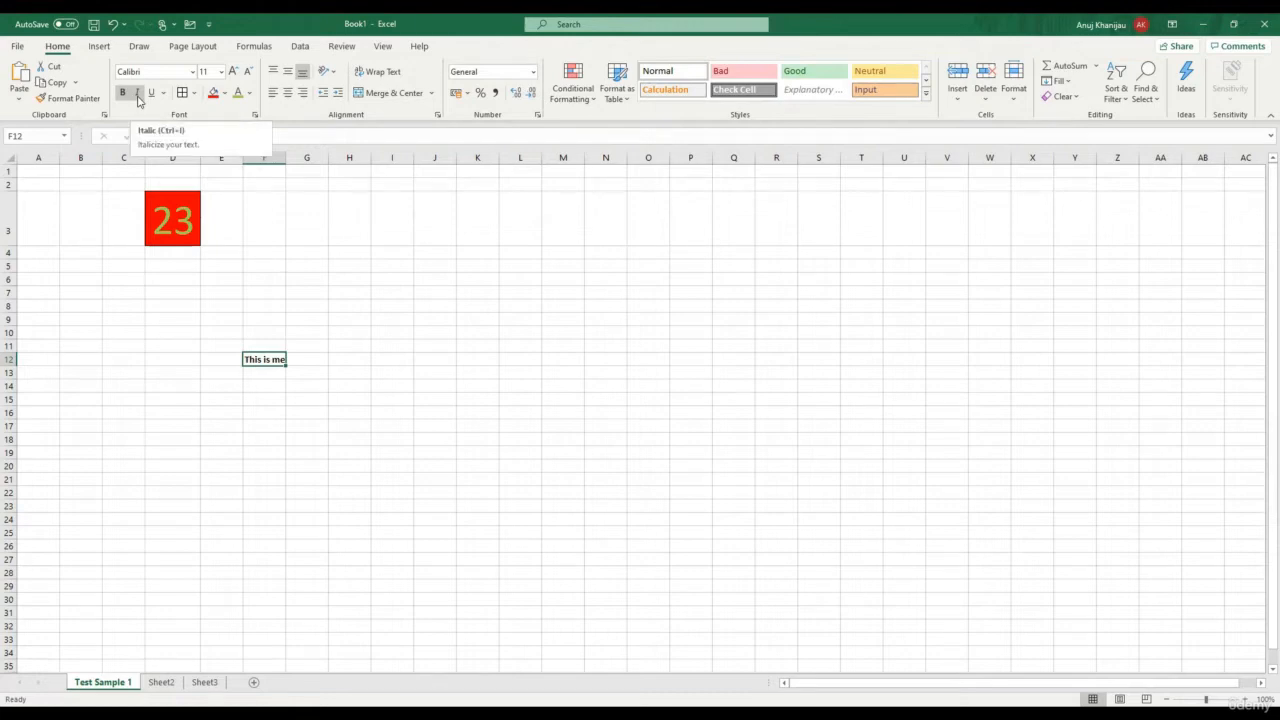
pyautogui.click(139, 95)
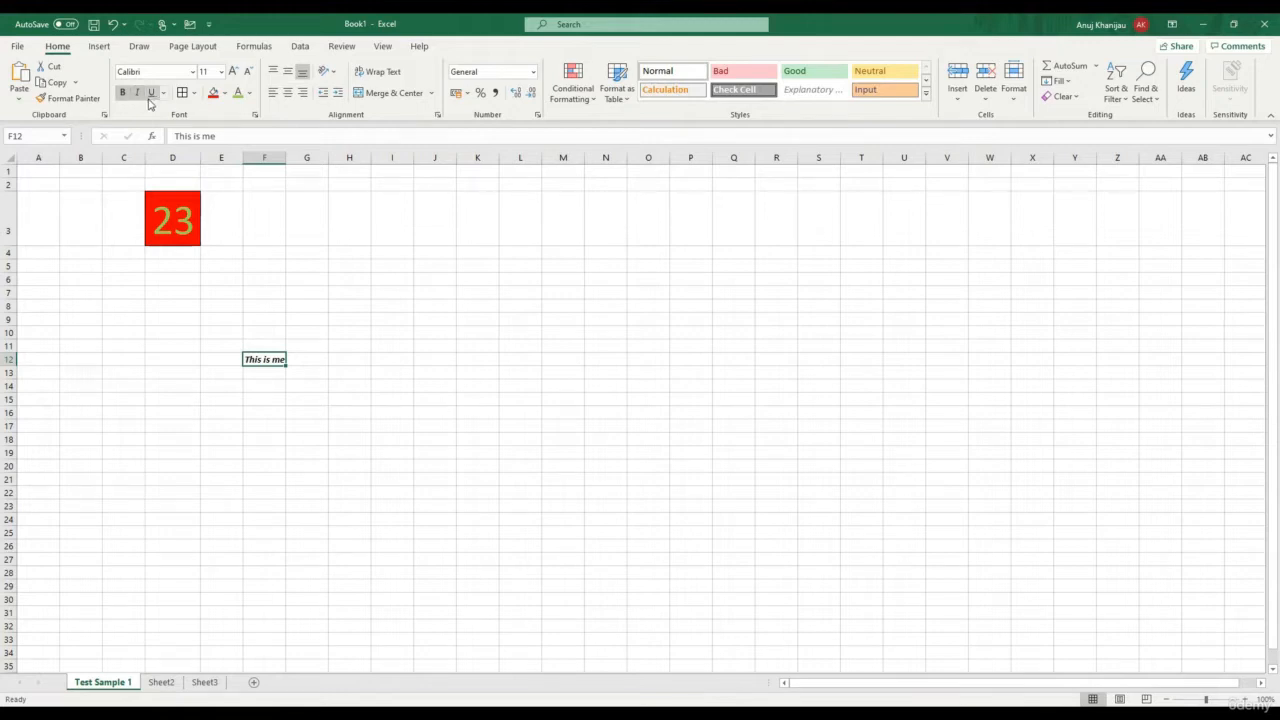
pyautogui.click(151, 94)
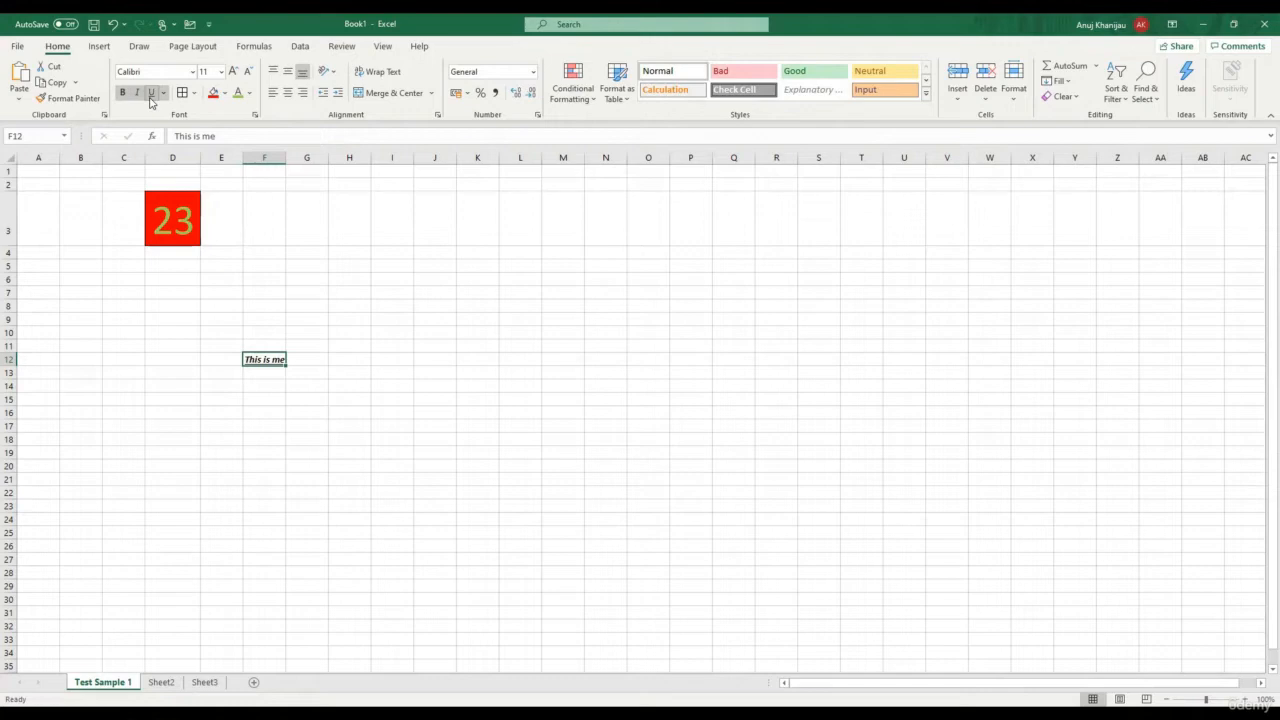
pyautogui.click(471, 397)
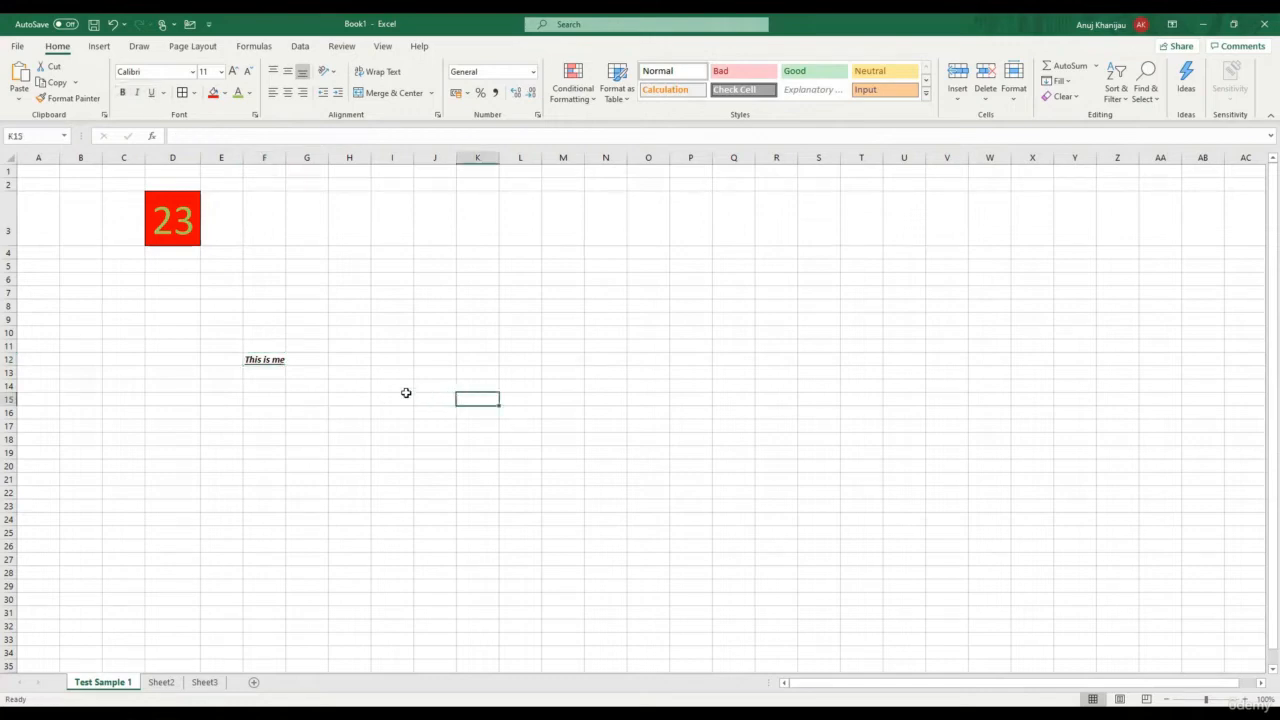
pyautogui.click(266, 370)
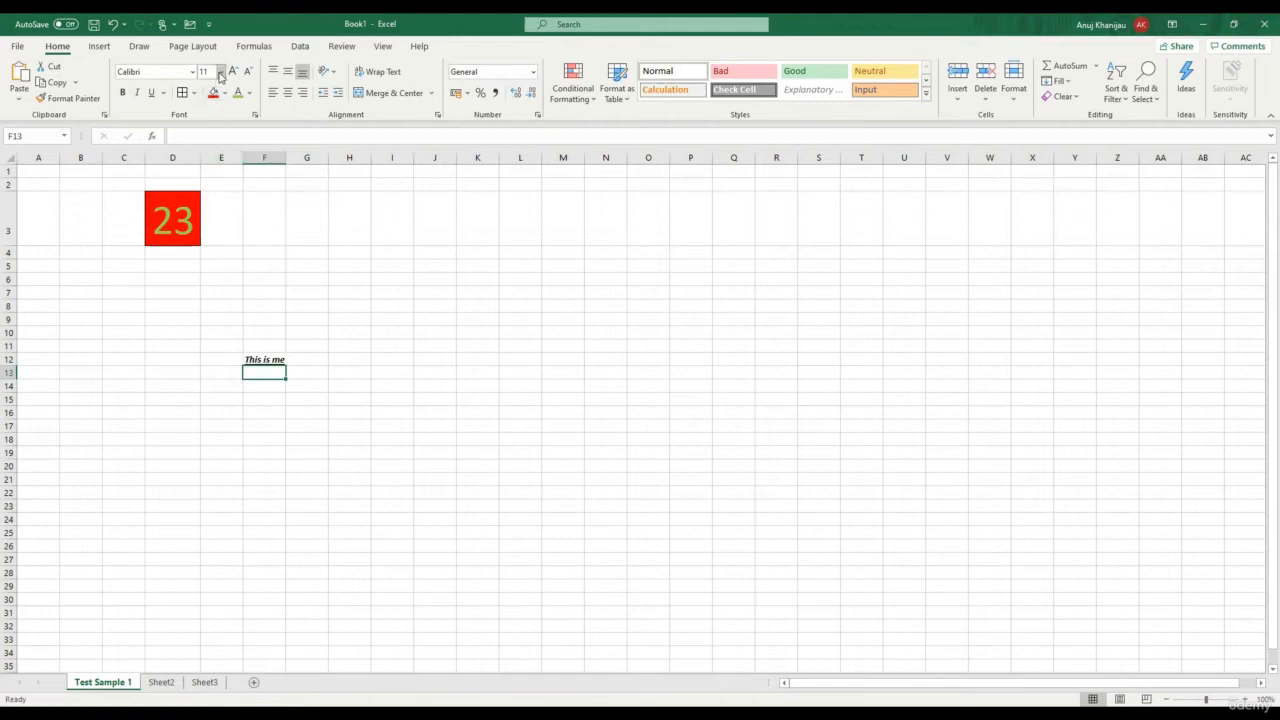
# Set 'This is me' in F12 to size 24 and AutoFit column F
pyautogui.click(268, 358)
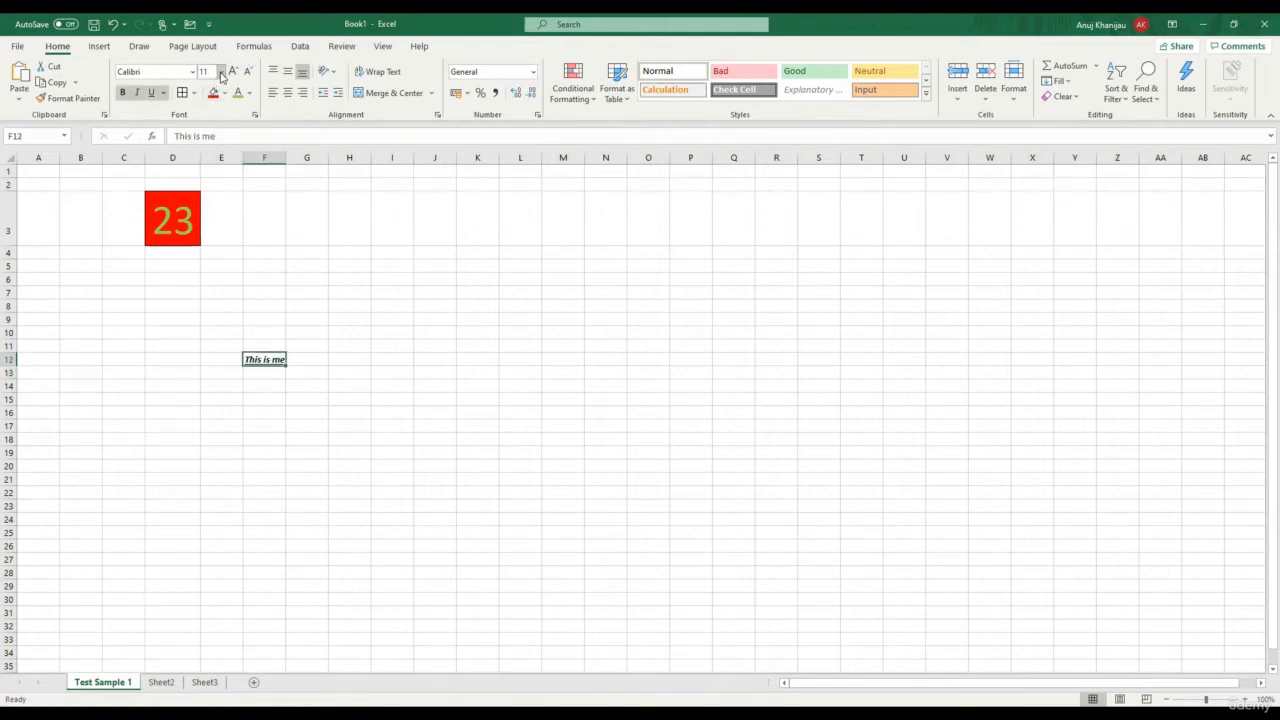
pyautogui.click(221, 72)
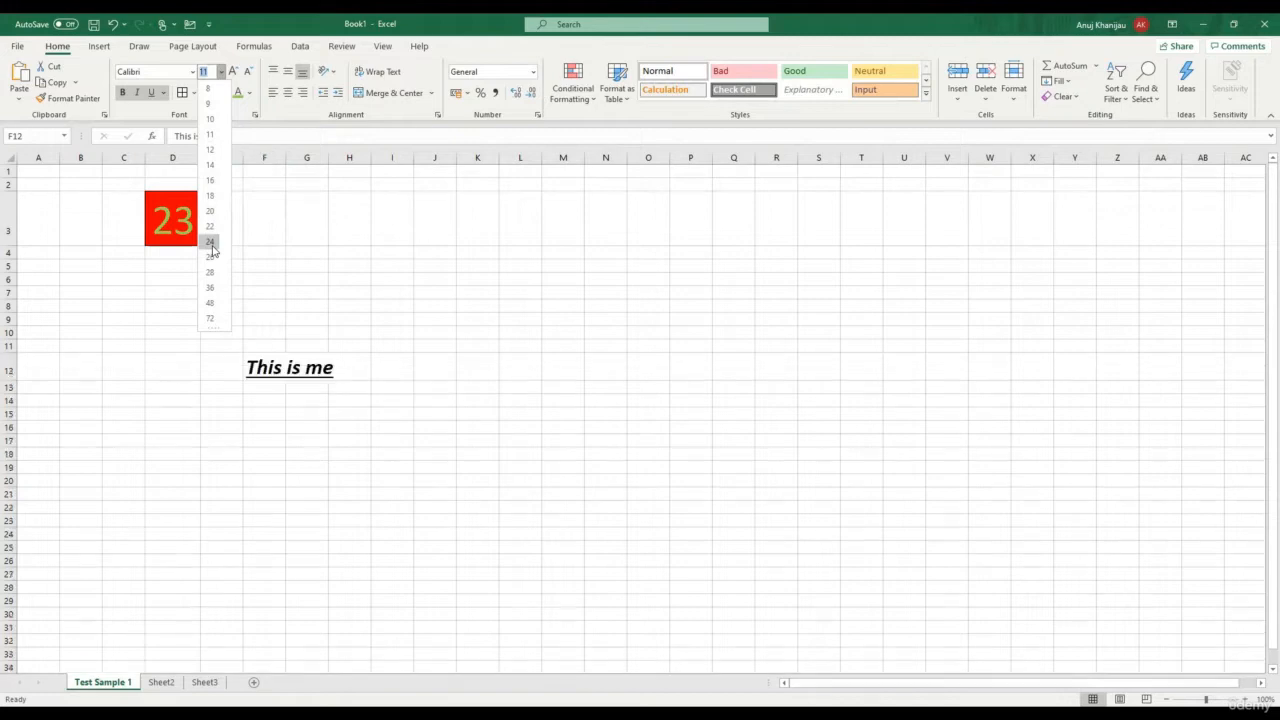
pyautogui.click(211, 243)
pyautogui.click(321, 511)
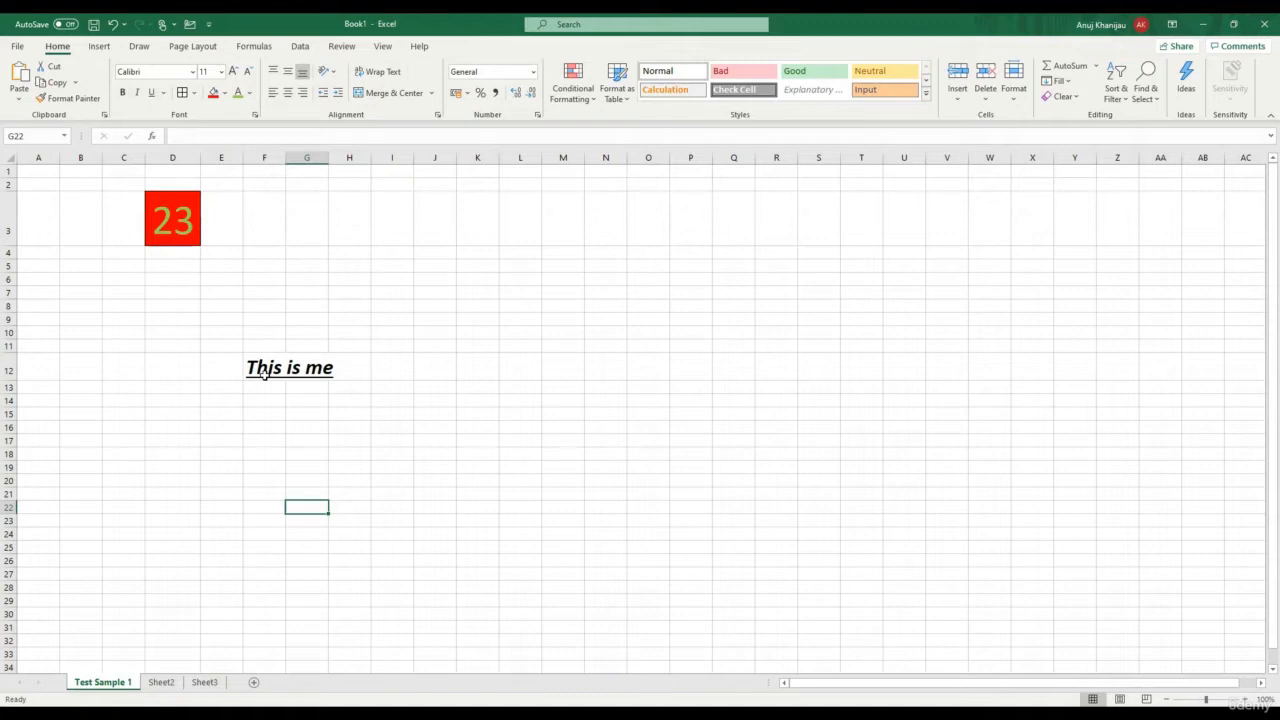
pyautogui.click(263, 372)
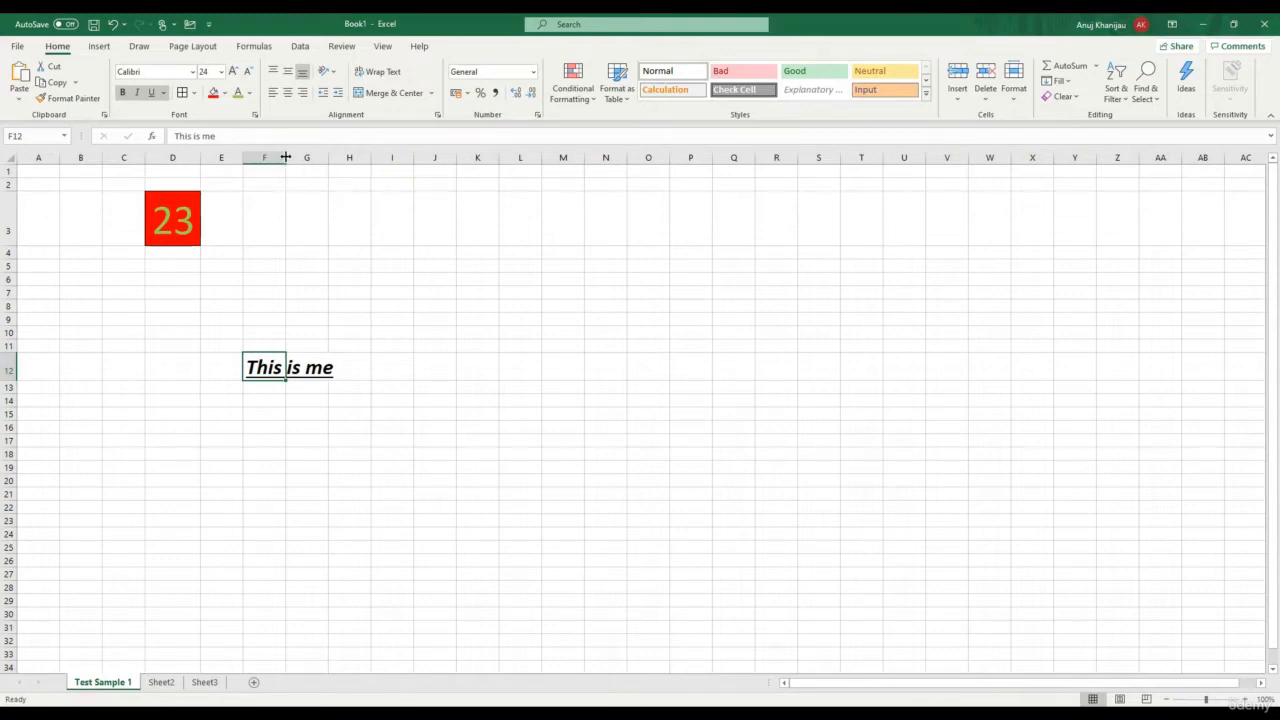
pyautogui.doubleClick(285, 157)
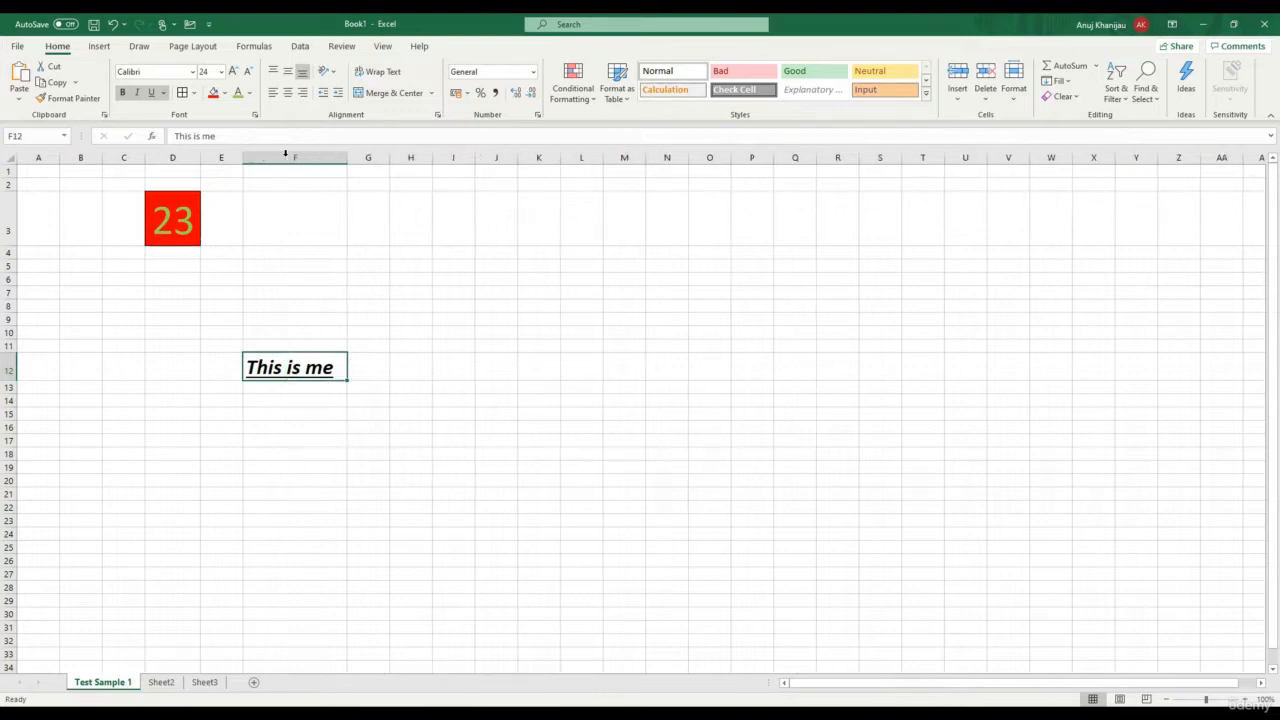
pyautogui.click(357, 439)
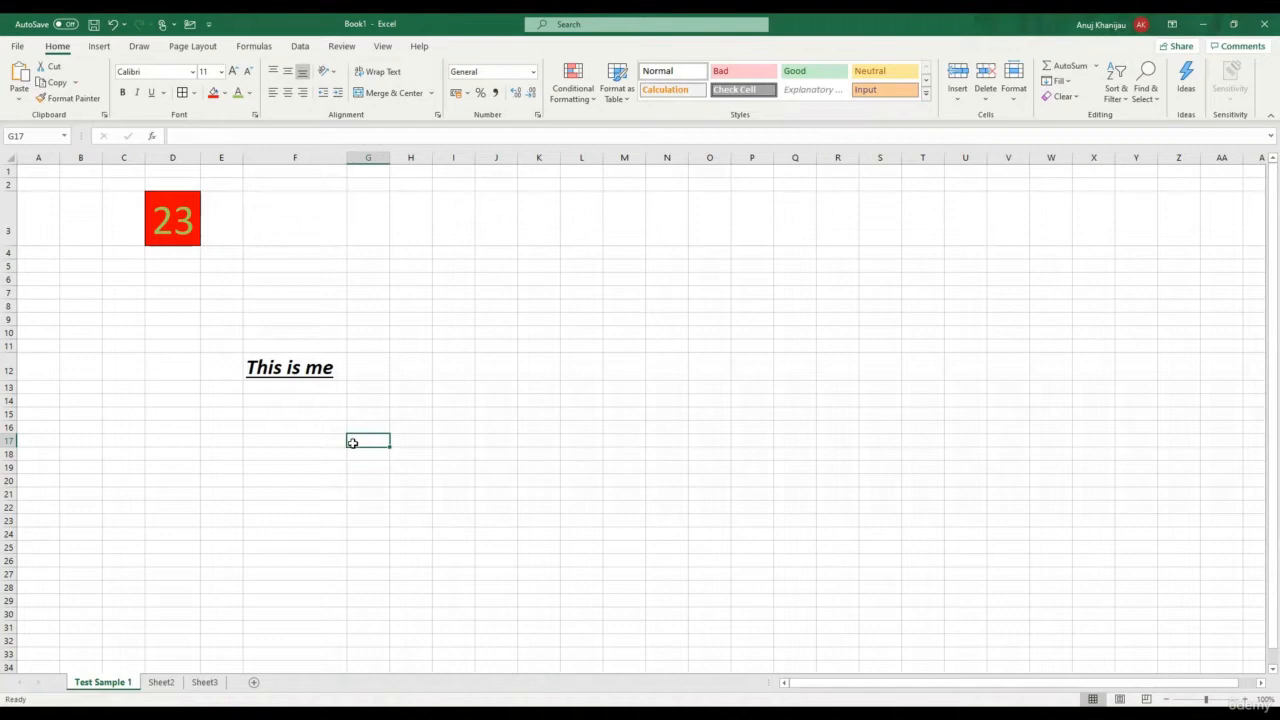
pyautogui.click(304, 426)
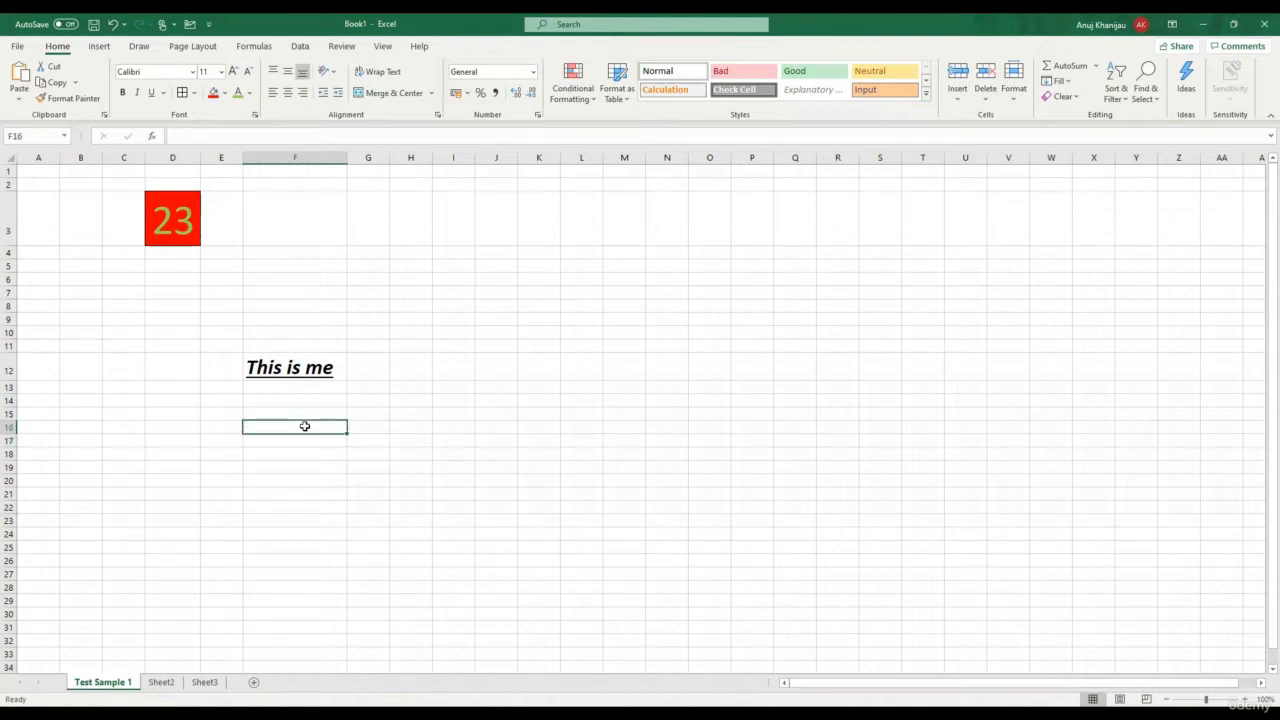
# Enter 'Content fitting in a cell' in H16 and turn on Wrap Text
pyautogui.click(409, 428)
pyautogui.write('Conten')
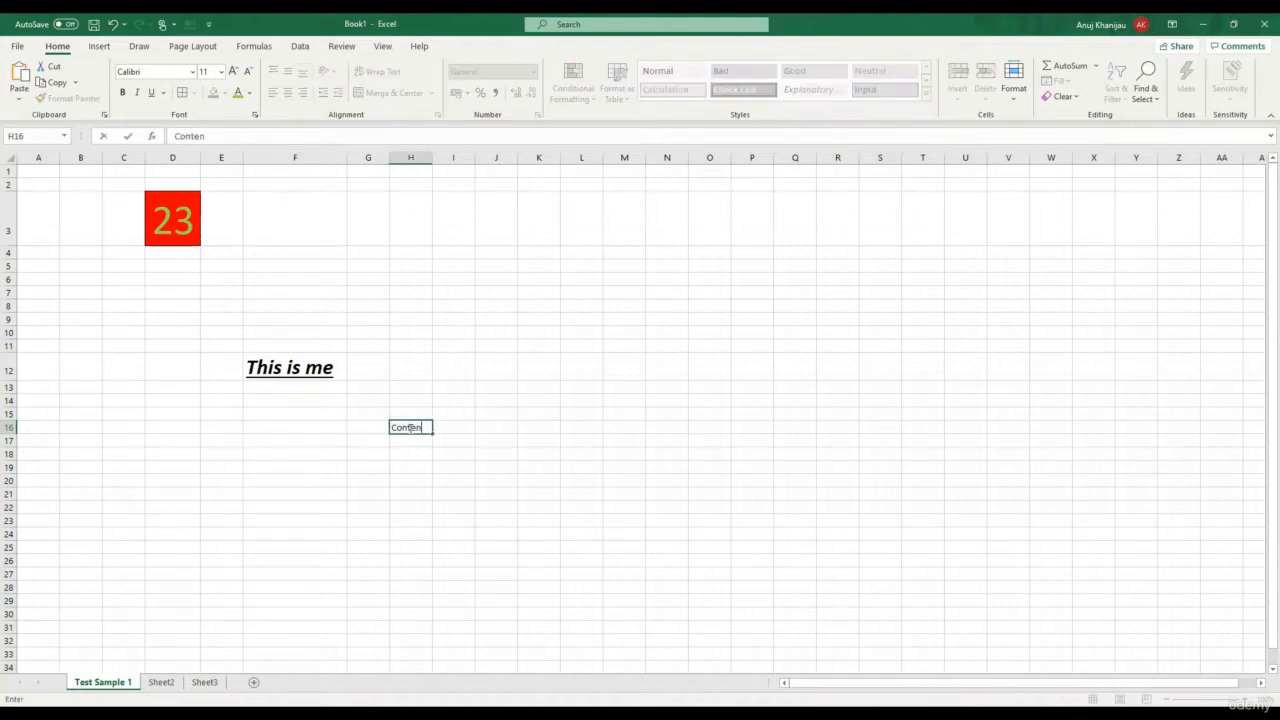
pyautogui.write('t fitting in a cell')
pyautogui.press('Return')
pyautogui.click(408, 428)
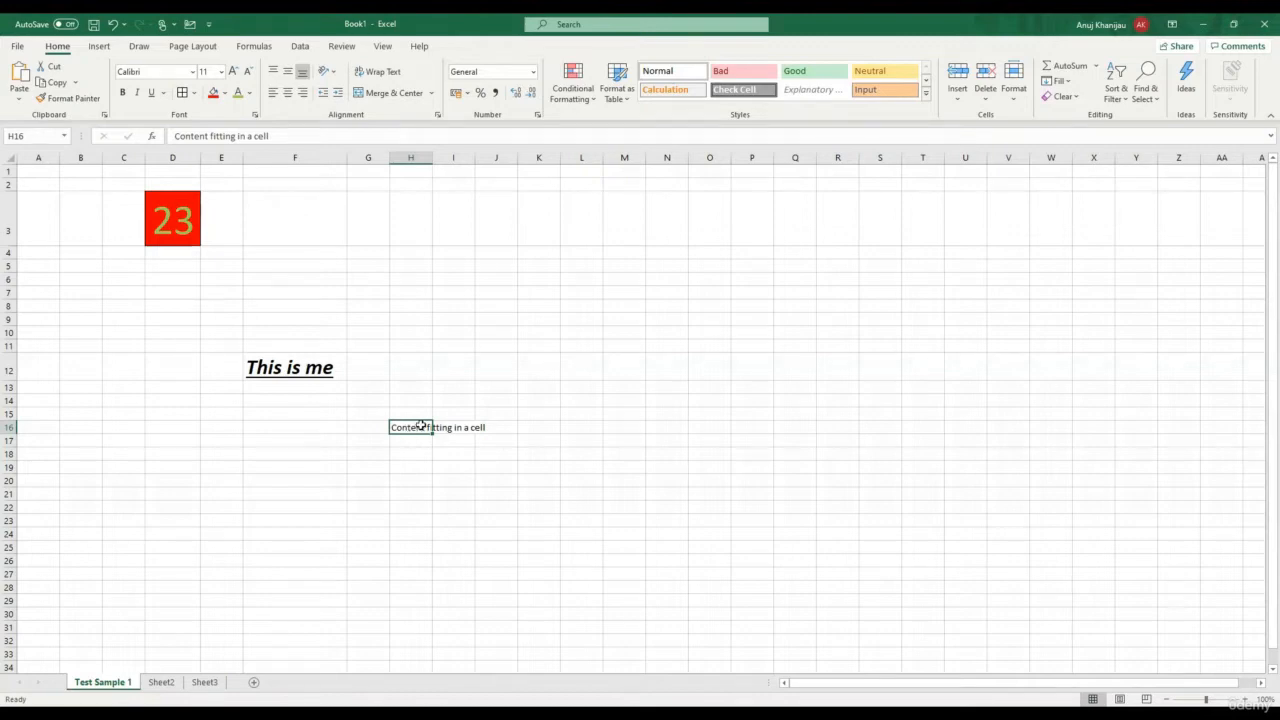
pyautogui.click(378, 78)
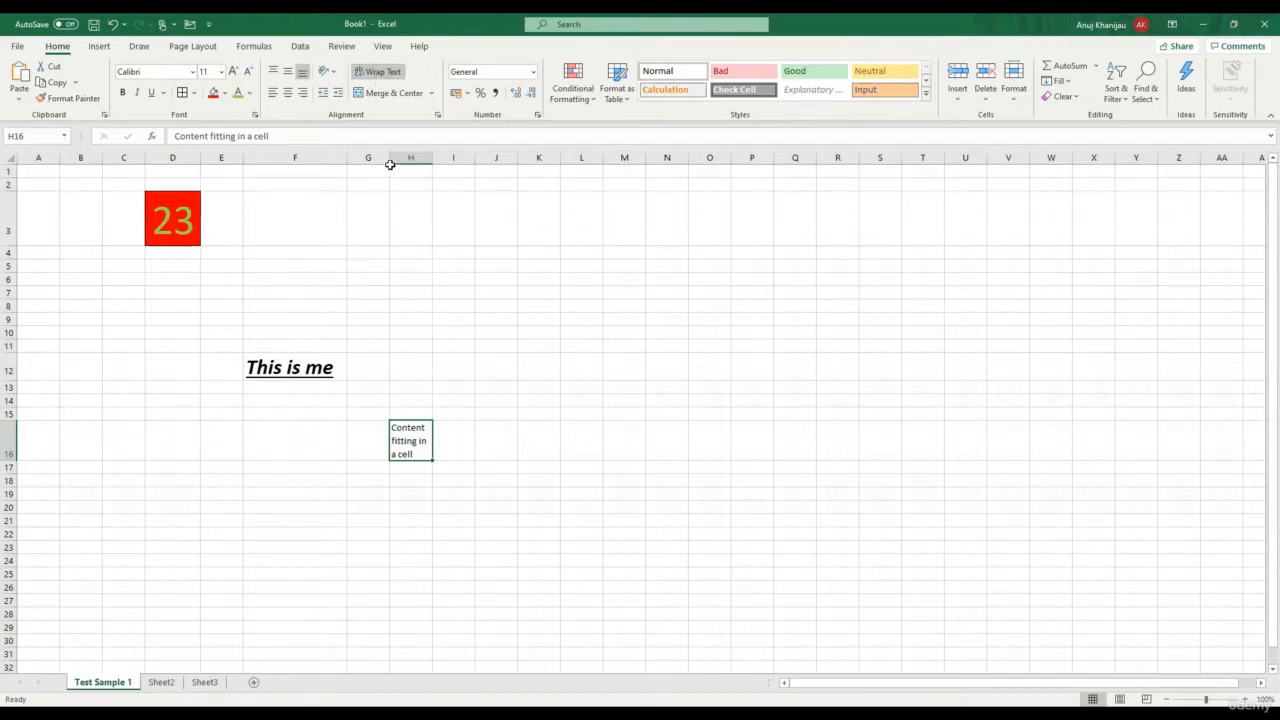
pyautogui.click(506, 302)
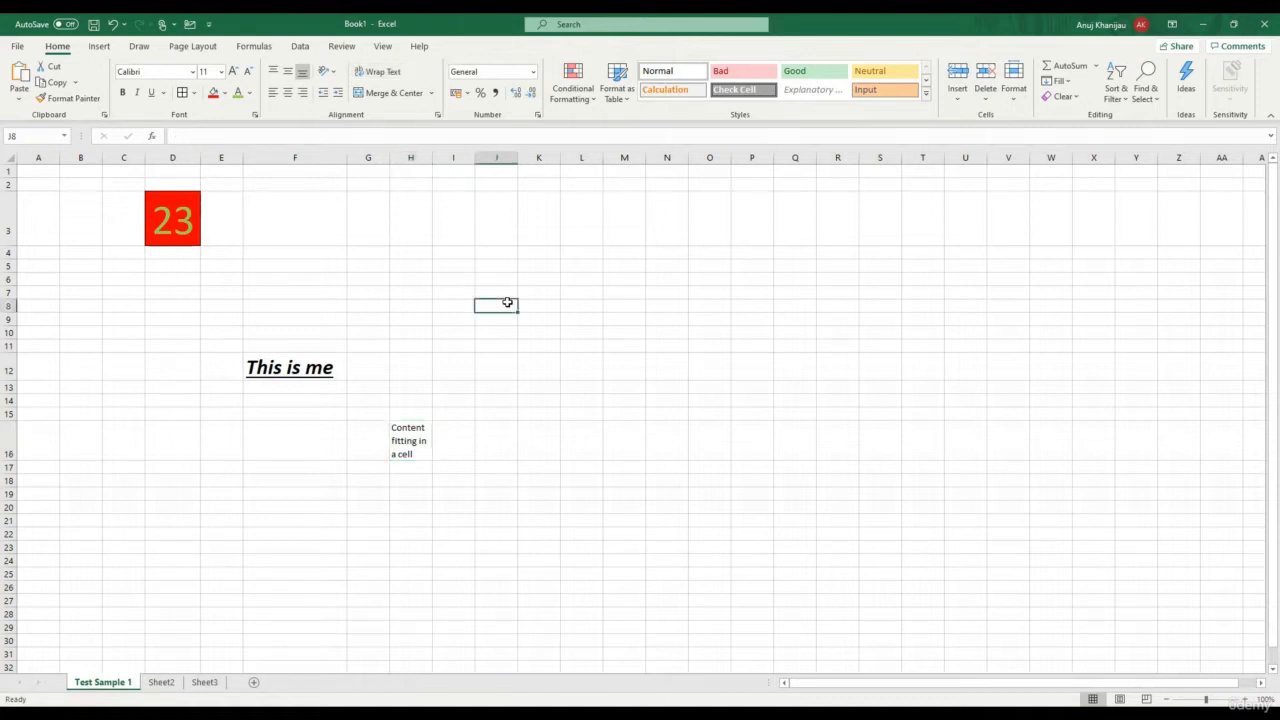
# Enter 88 in J8 and try left, center and right alignment
pyautogui.write('88')
pyautogui.click(514, 368)
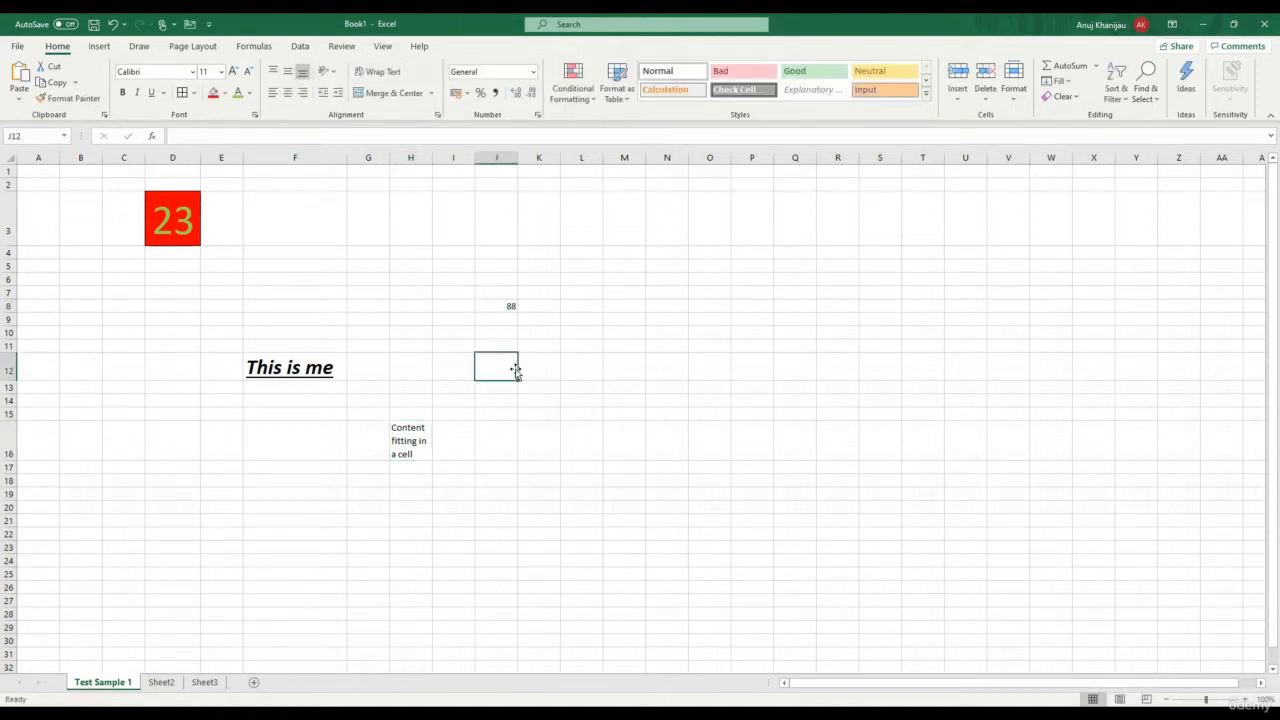
pyautogui.click(504, 306)
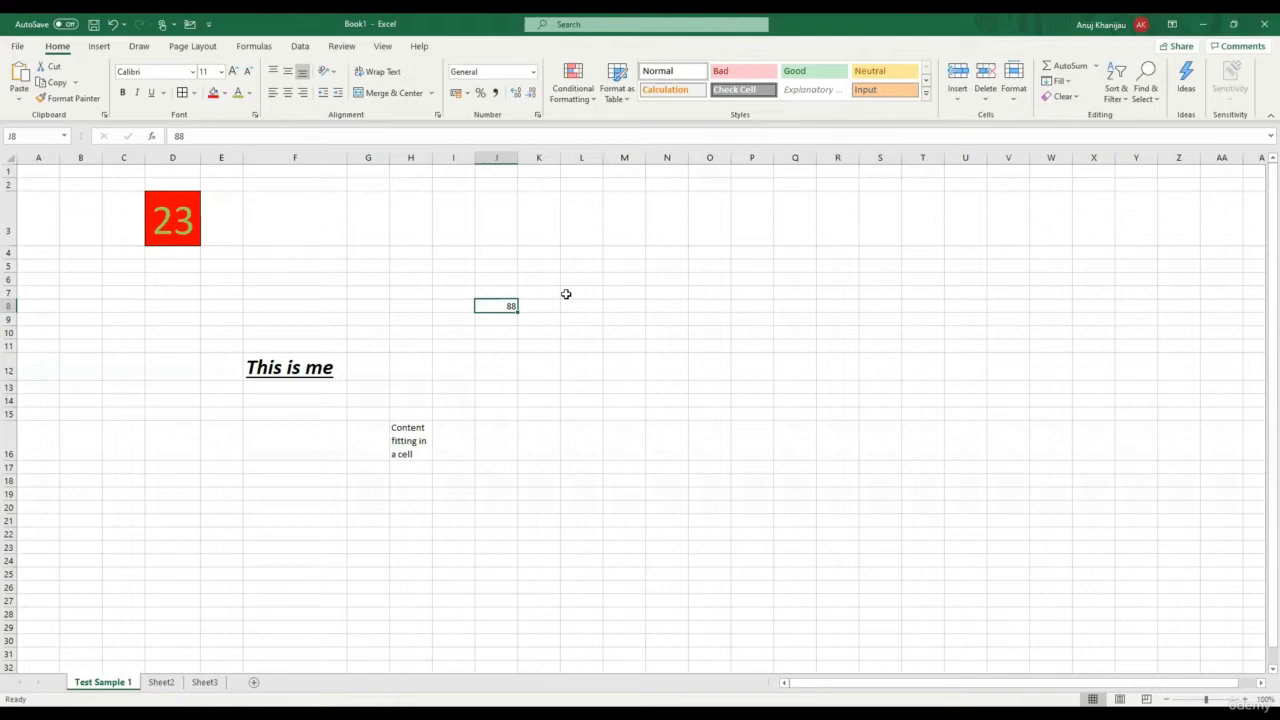
pyautogui.click(273, 93)
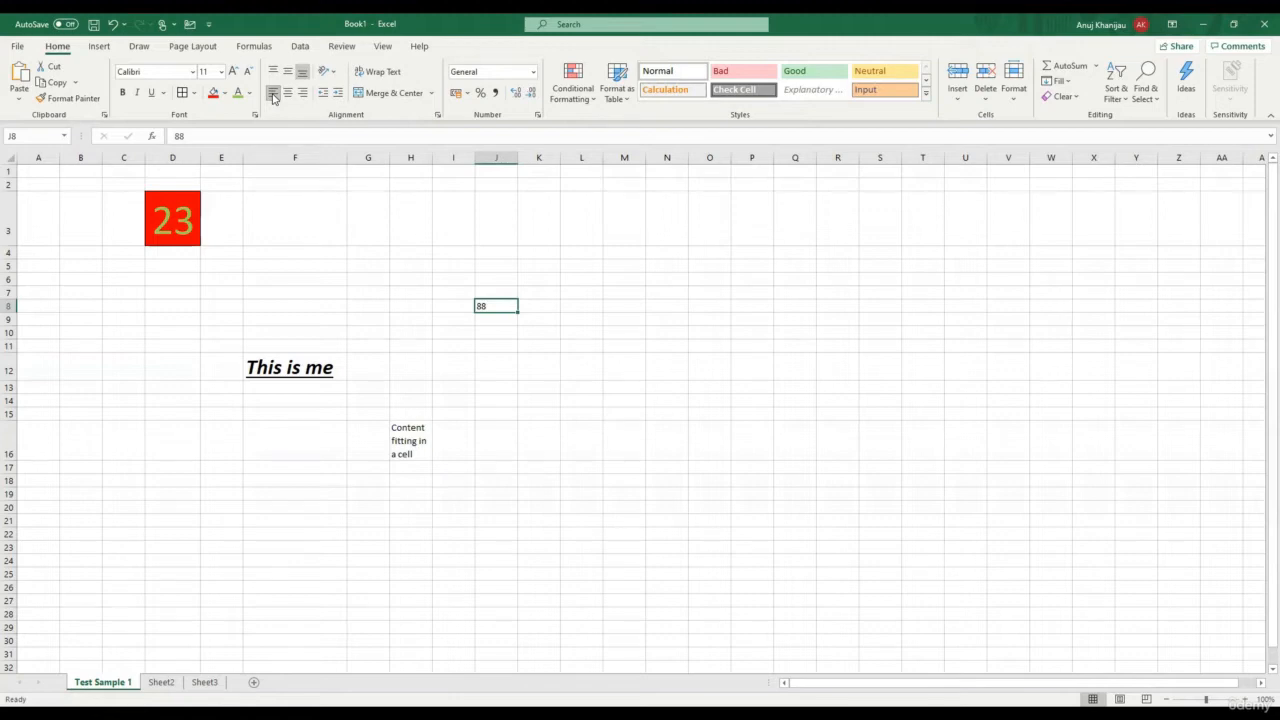
pyautogui.click(286, 94)
pyautogui.click(302, 93)
# Enter 28, 77 and 65 into J3, J4 and J5
pyautogui.click(505, 234)
pyautogui.write('88')
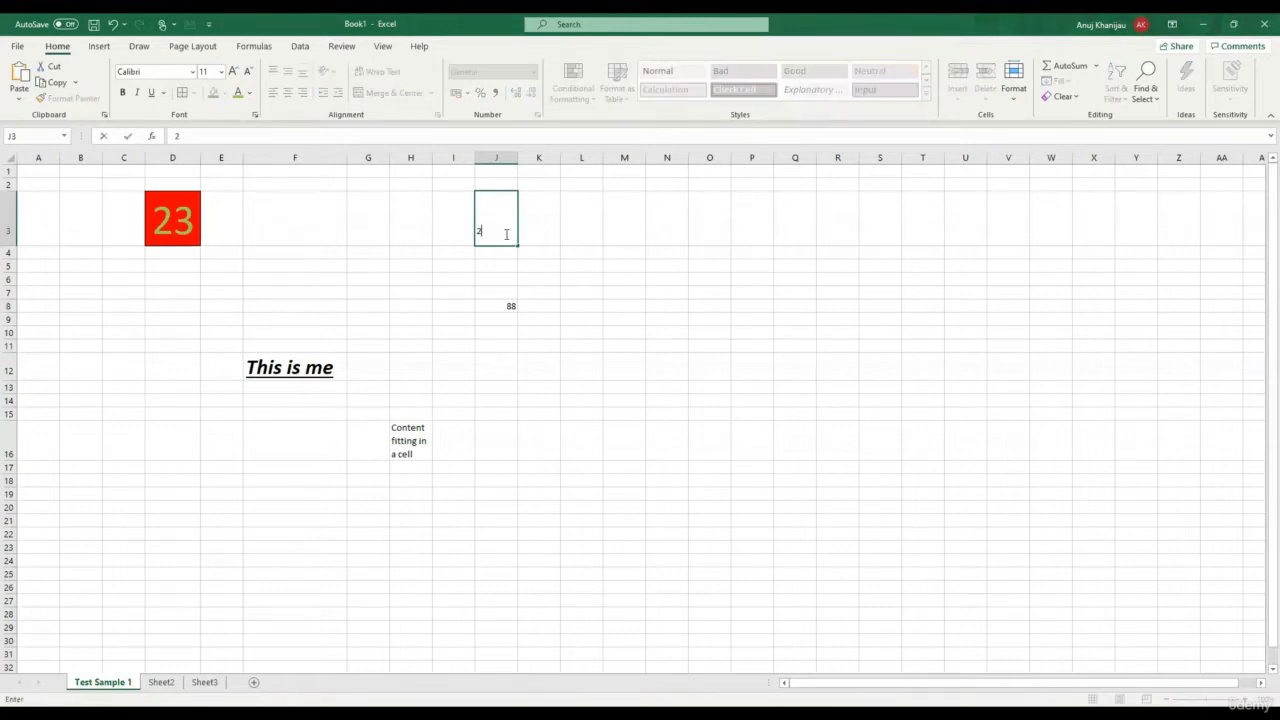
pyautogui.press('Return')
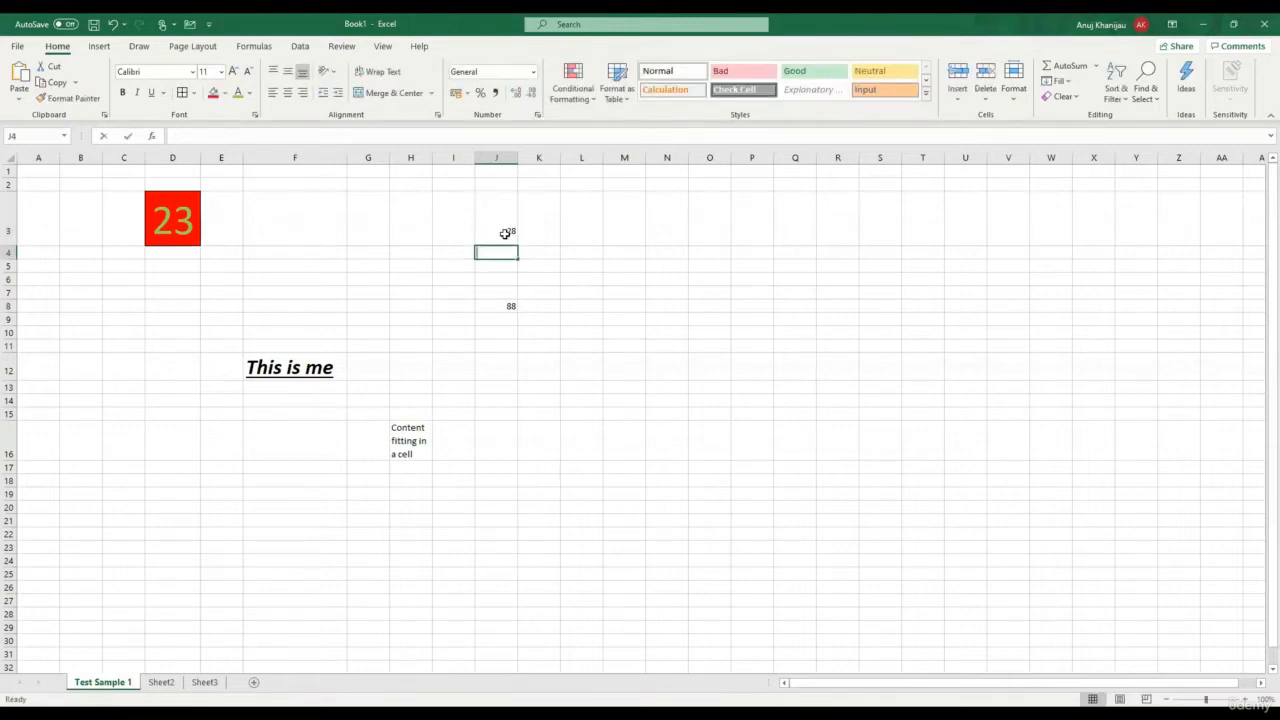
pyautogui.write('77')
pyautogui.press('Return')
pyautogui.write('65')
pyautogui.press('Return')
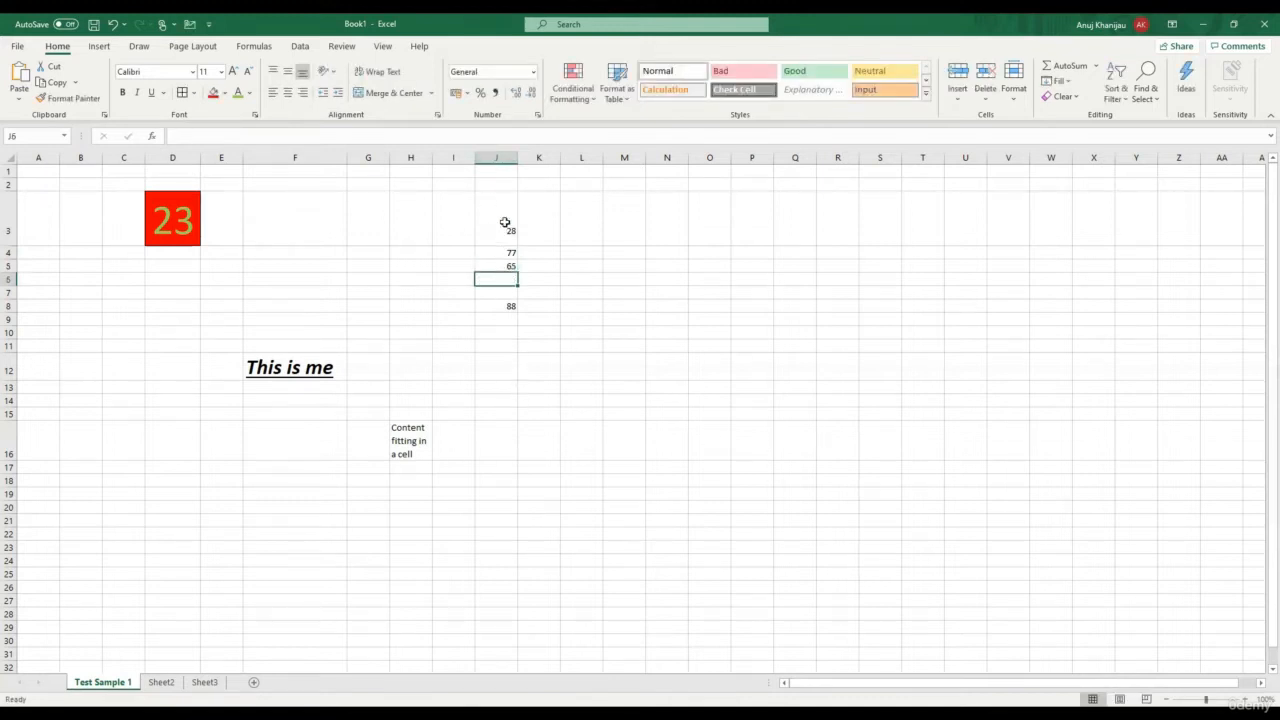
pyautogui.click(497, 157)
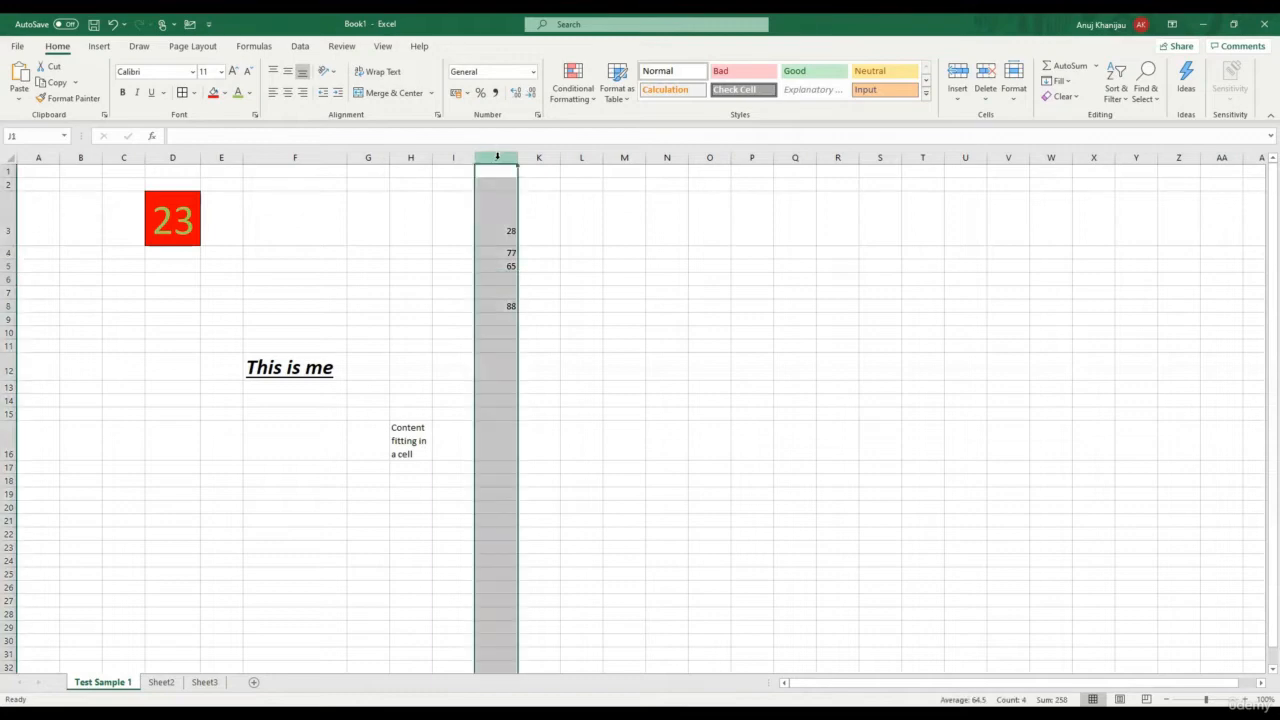
# Center column J, then try Top, Middle and Bottom alignment on J3, ending at Bottom
pyautogui.click(287, 93)
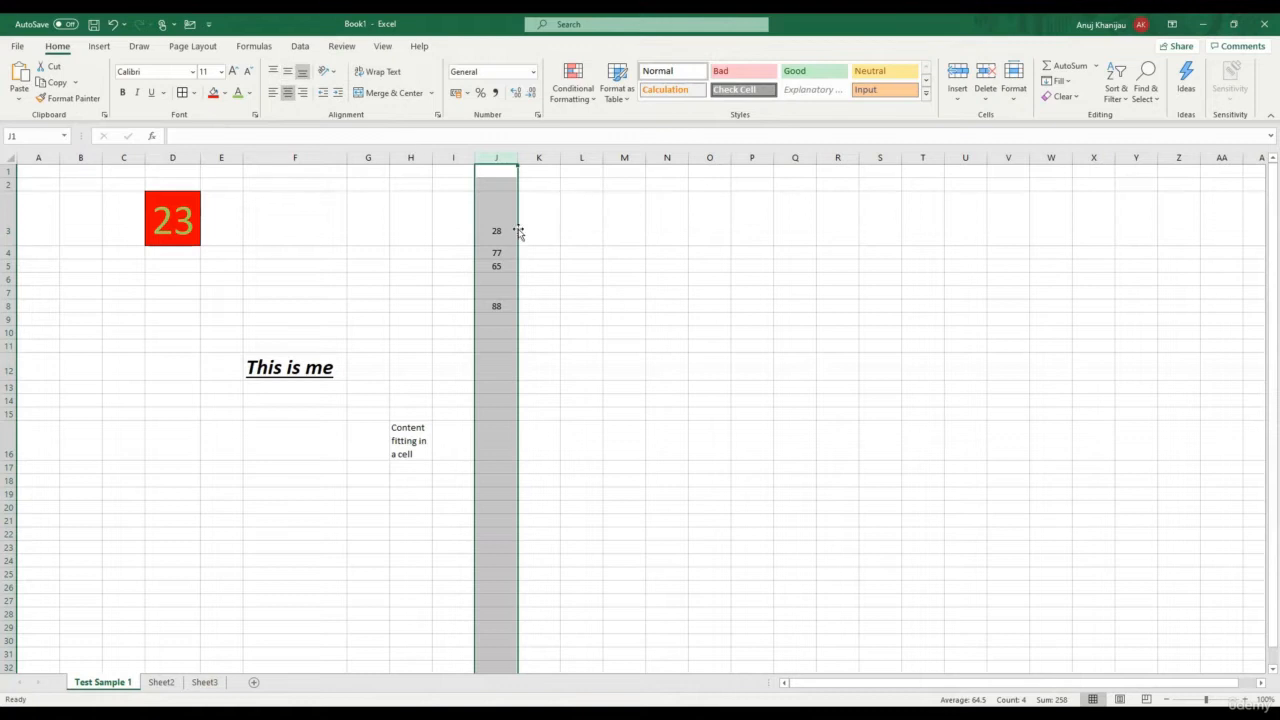
pyautogui.click(483, 208)
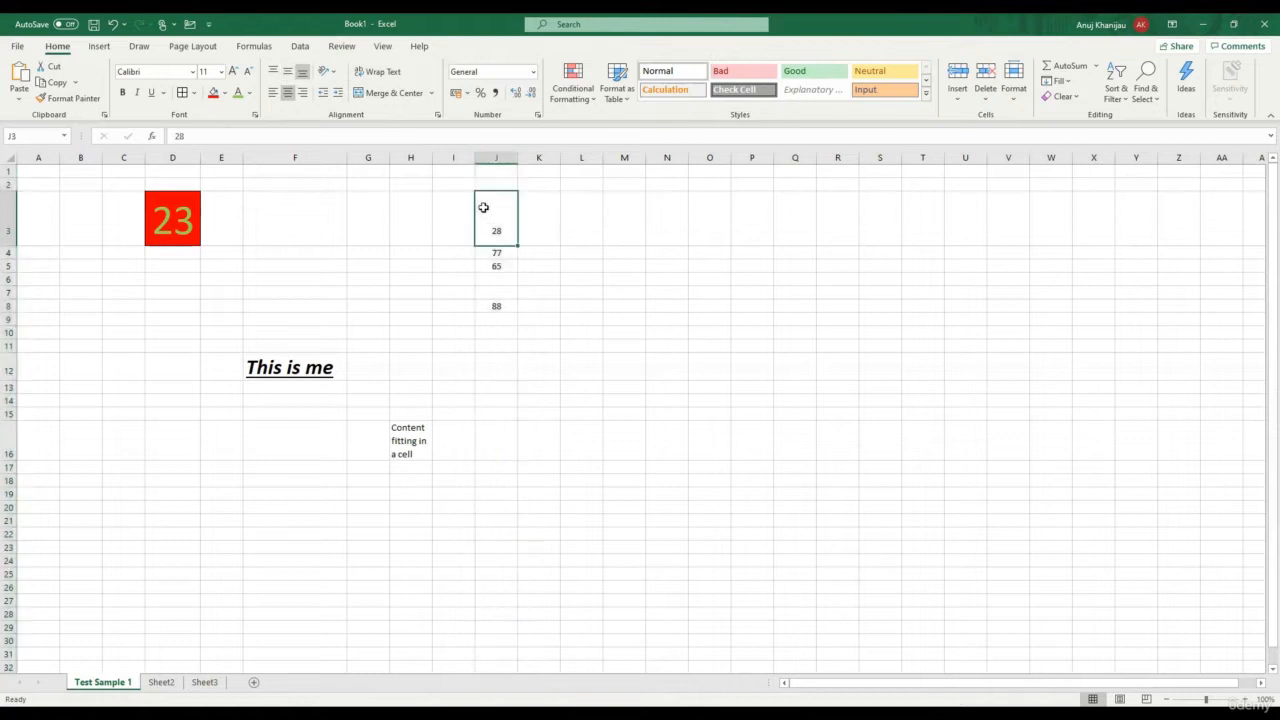
pyautogui.click(273, 72)
pyautogui.click(287, 76)
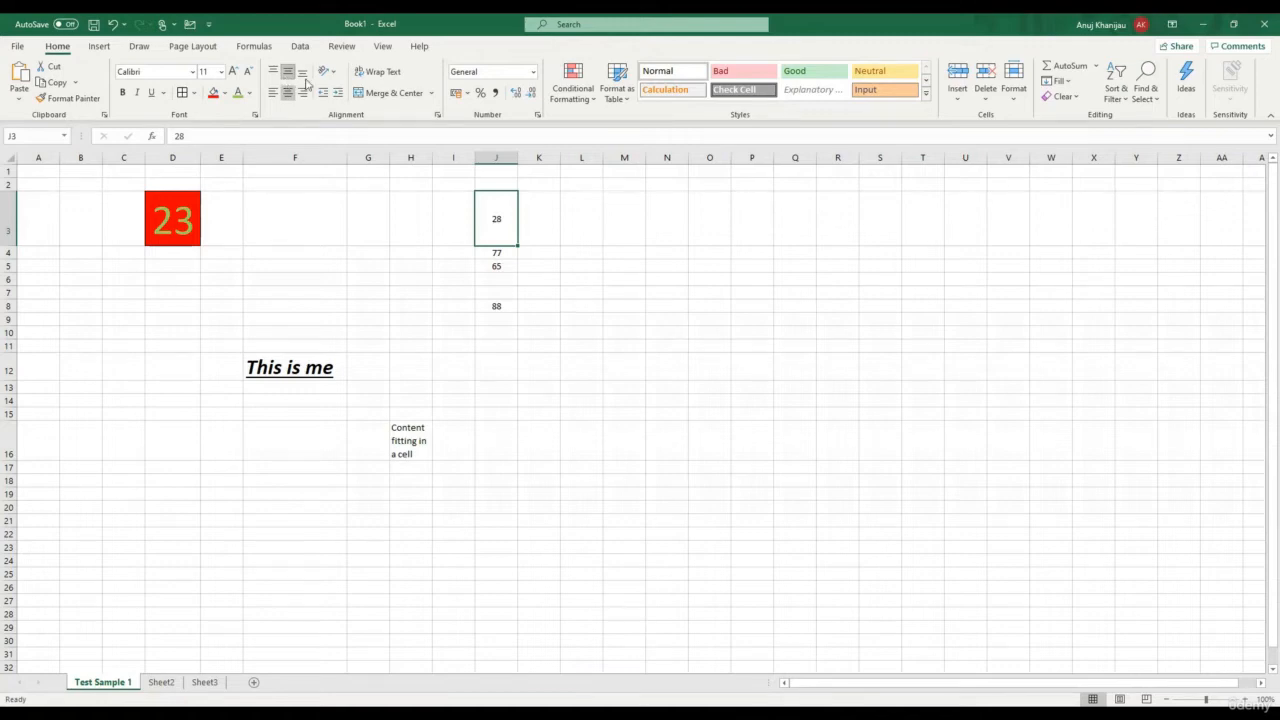
pyautogui.click(302, 74)
# Copy the 88 from J8 into cell O6
pyautogui.click(497, 306)
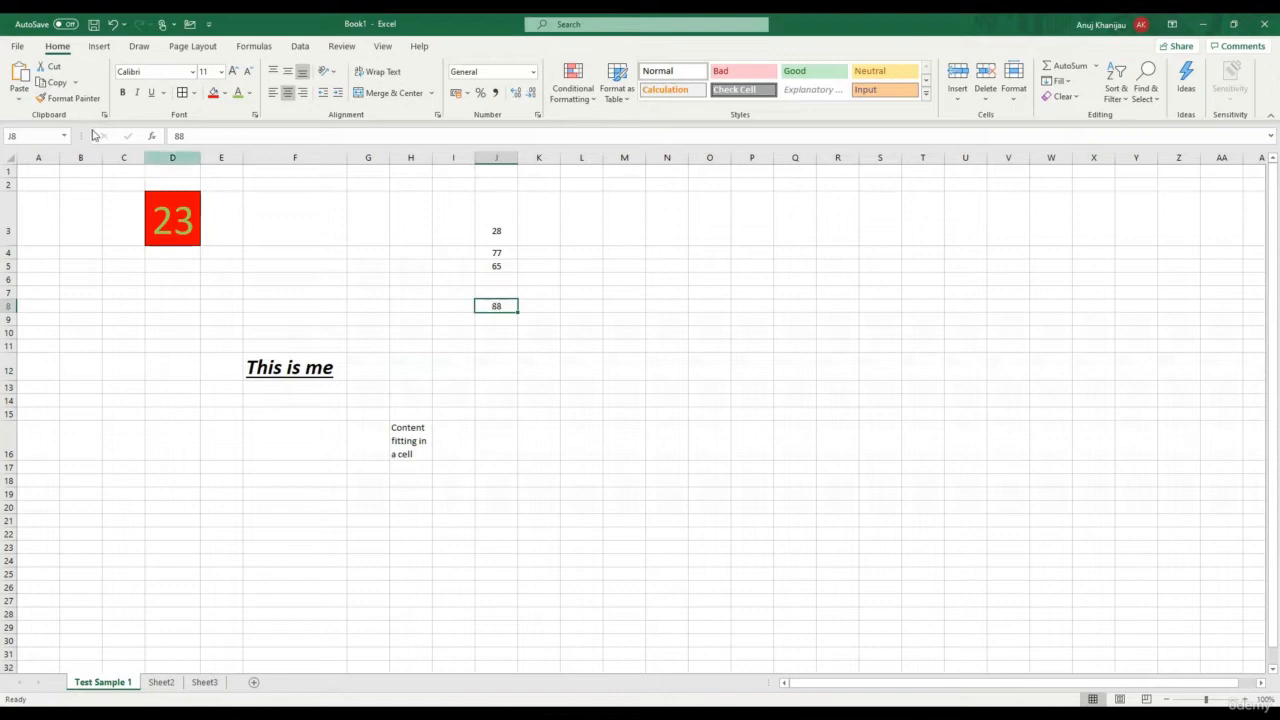
pyautogui.click(56, 83)
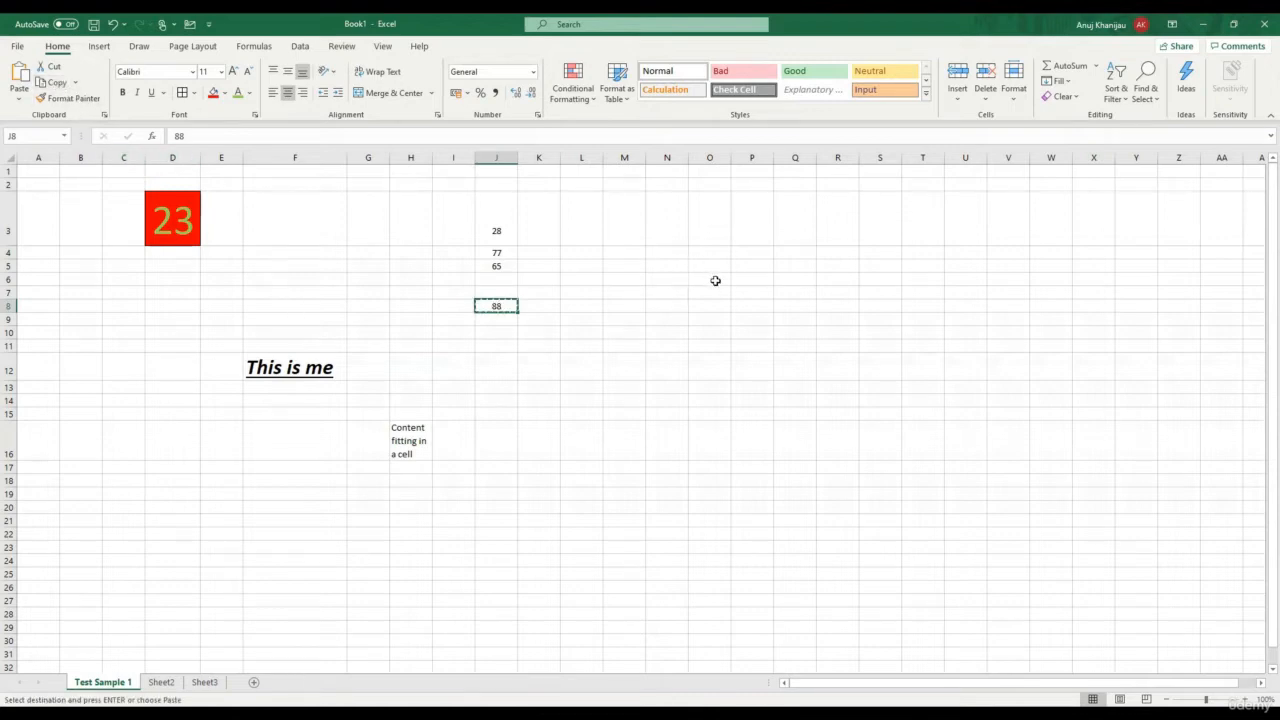
pyautogui.click(715, 281)
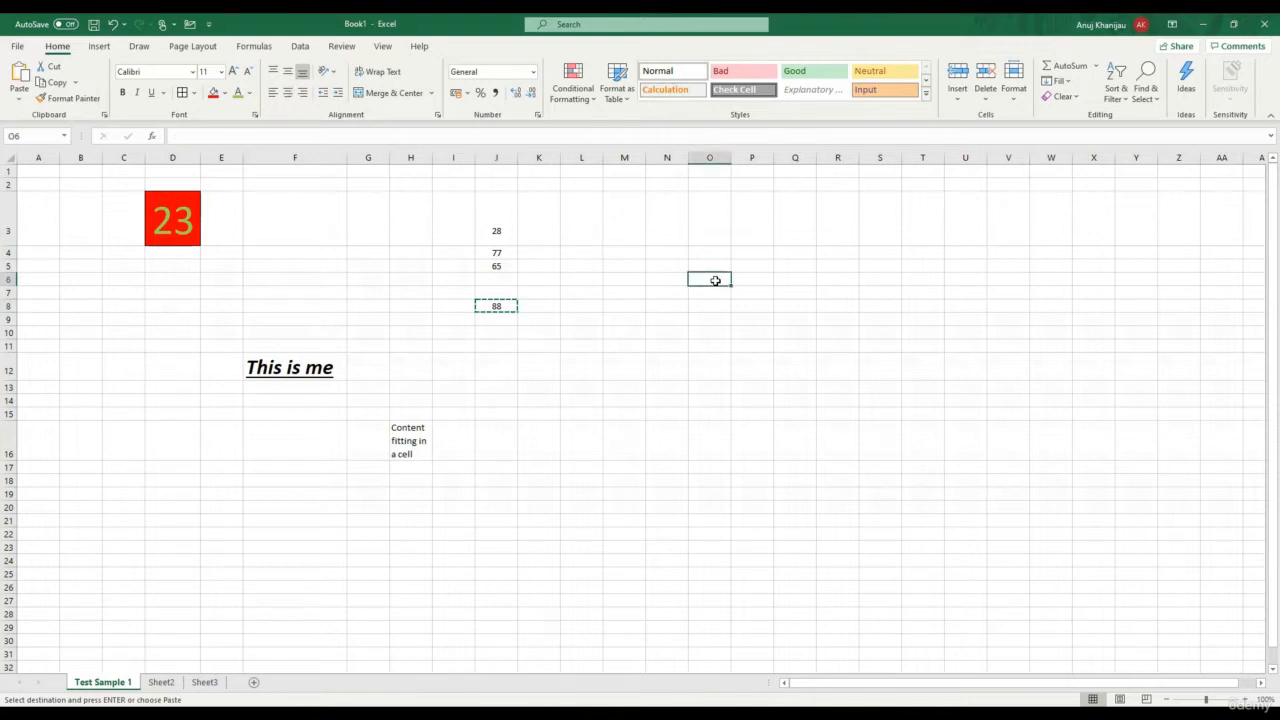
pyautogui.click(22, 76)
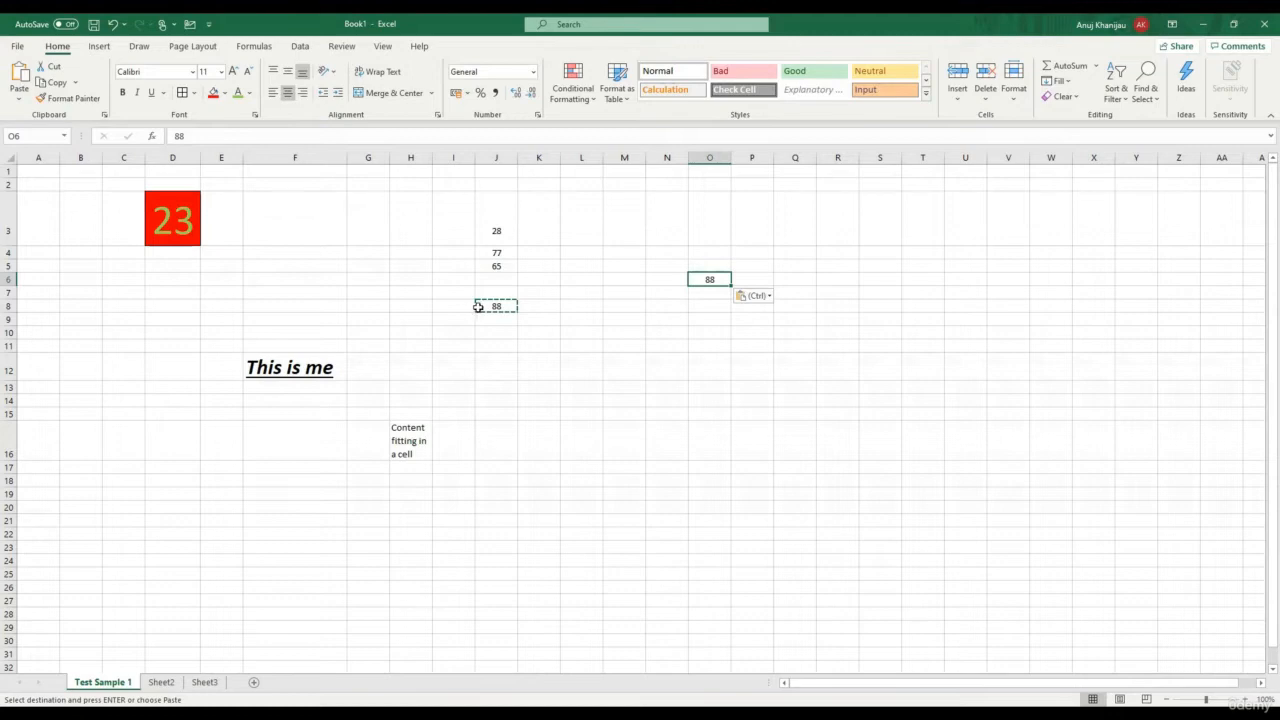
# Cut the 77 from J4 and paste it into cell O11
pyautogui.click(503, 252)
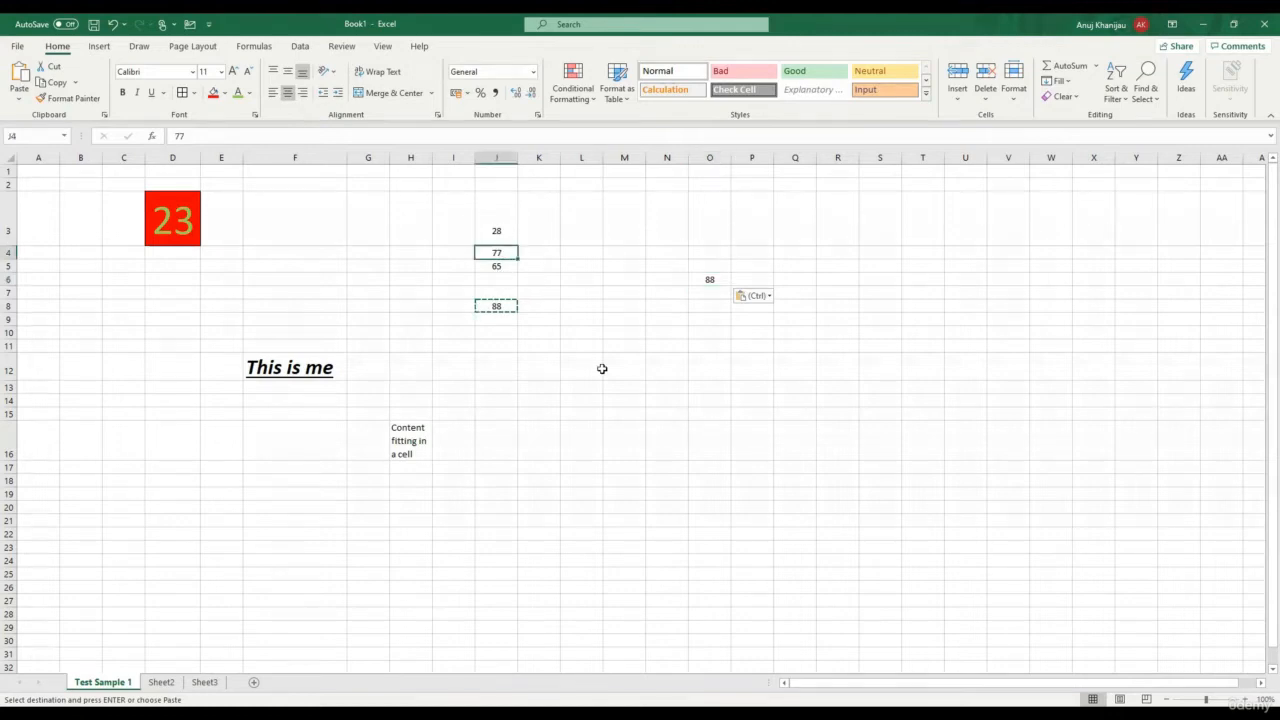
pyautogui.click(62, 66)
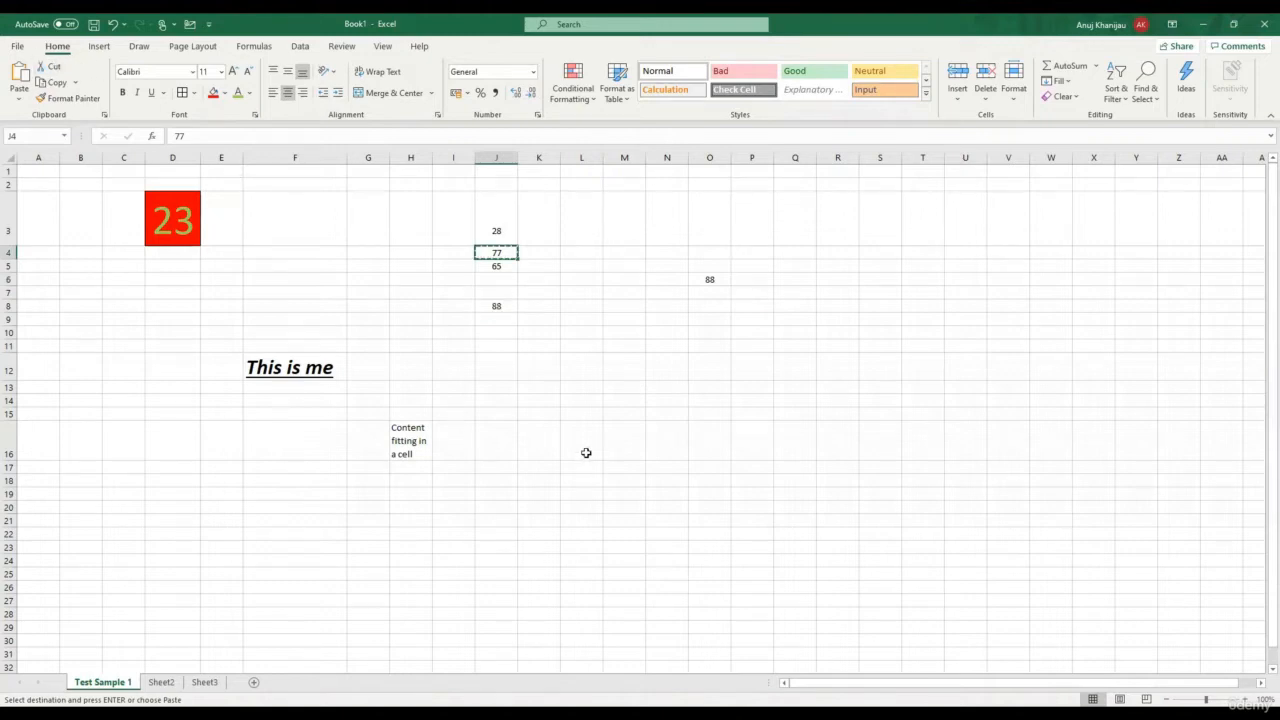
pyautogui.click(706, 349)
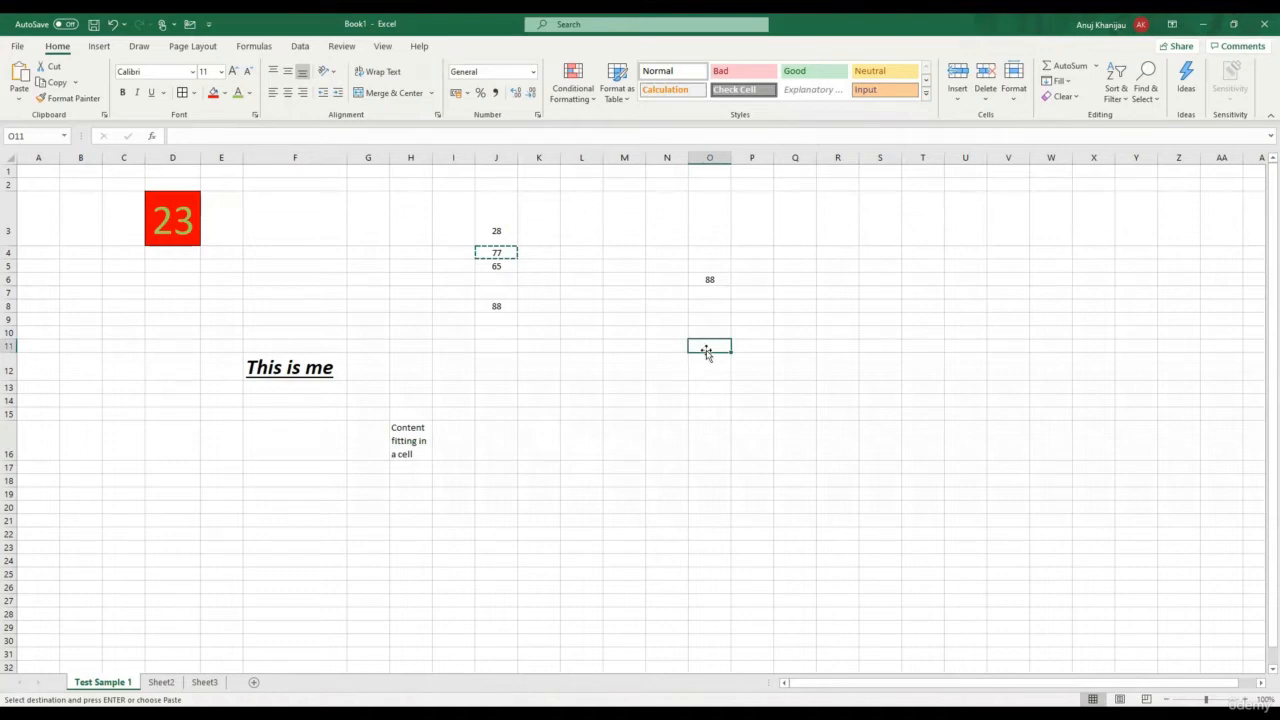
pyautogui.click(16, 80)
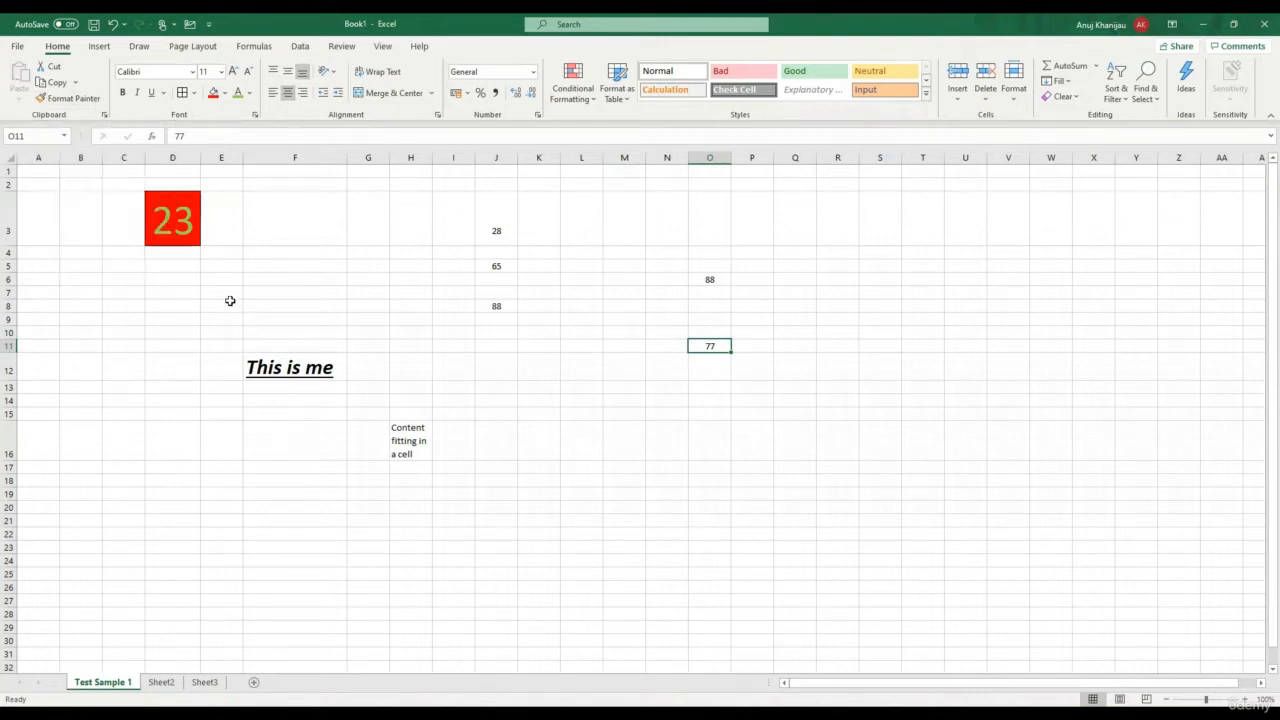
pyautogui.click(184, 228)
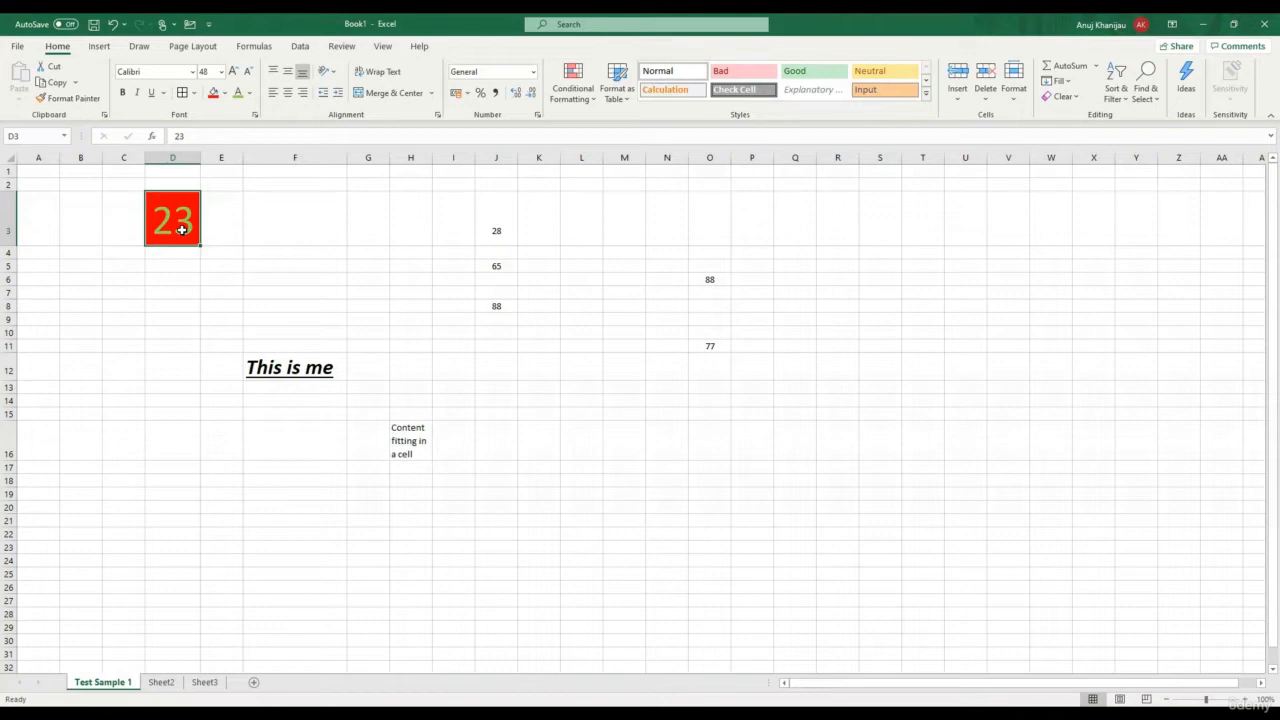
# Format-paint D3's red fill and large font onto J5, then autofit column J to show 65
pyautogui.click(278, 280)
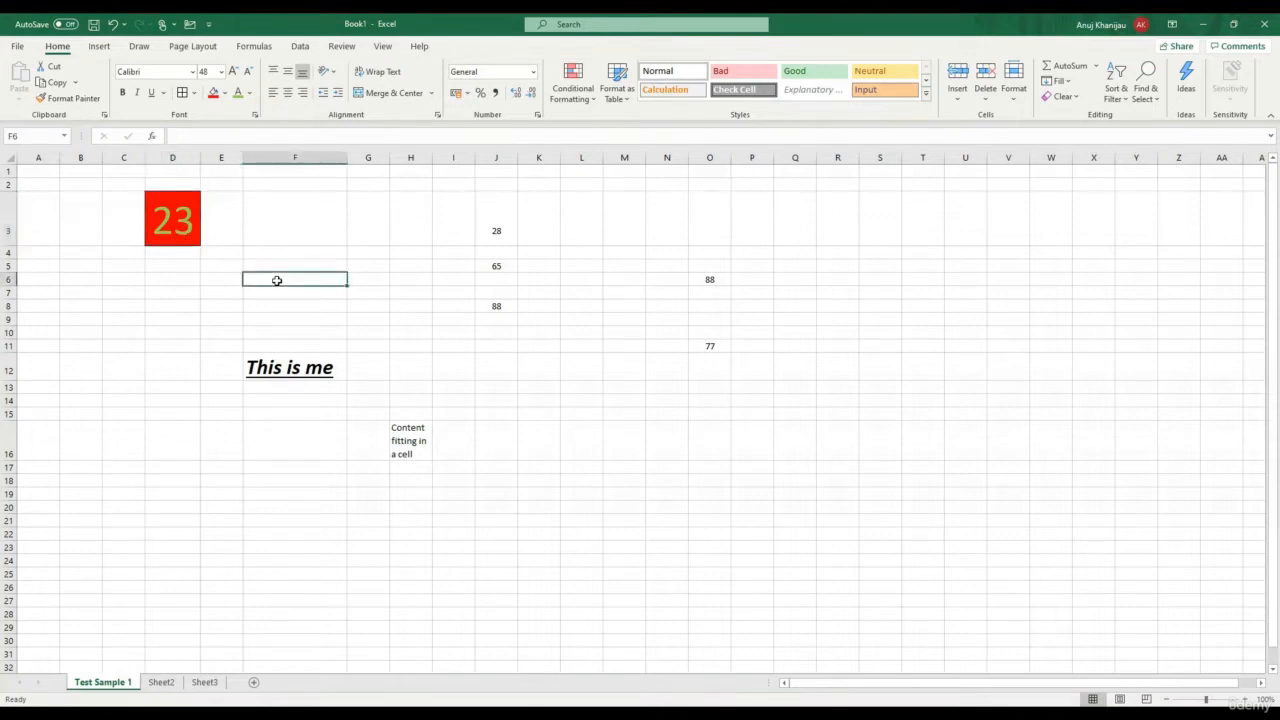
pyautogui.click(171, 211)
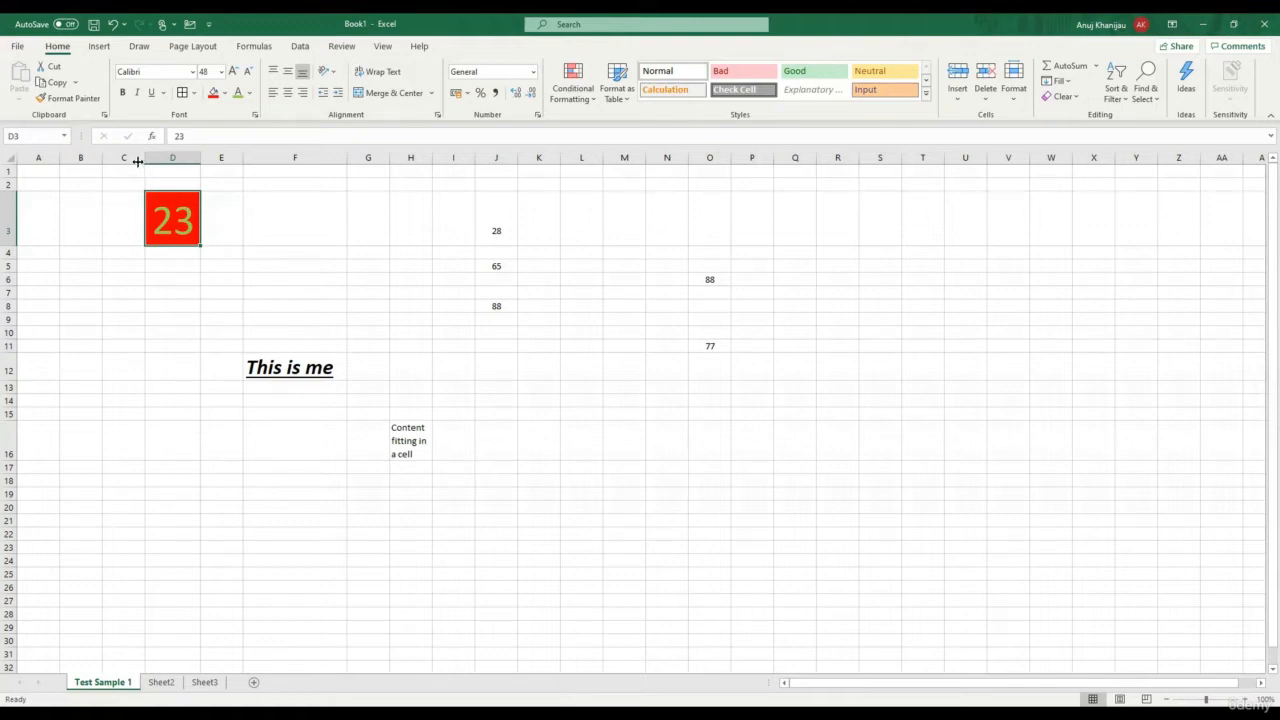
pyautogui.click(72, 99)
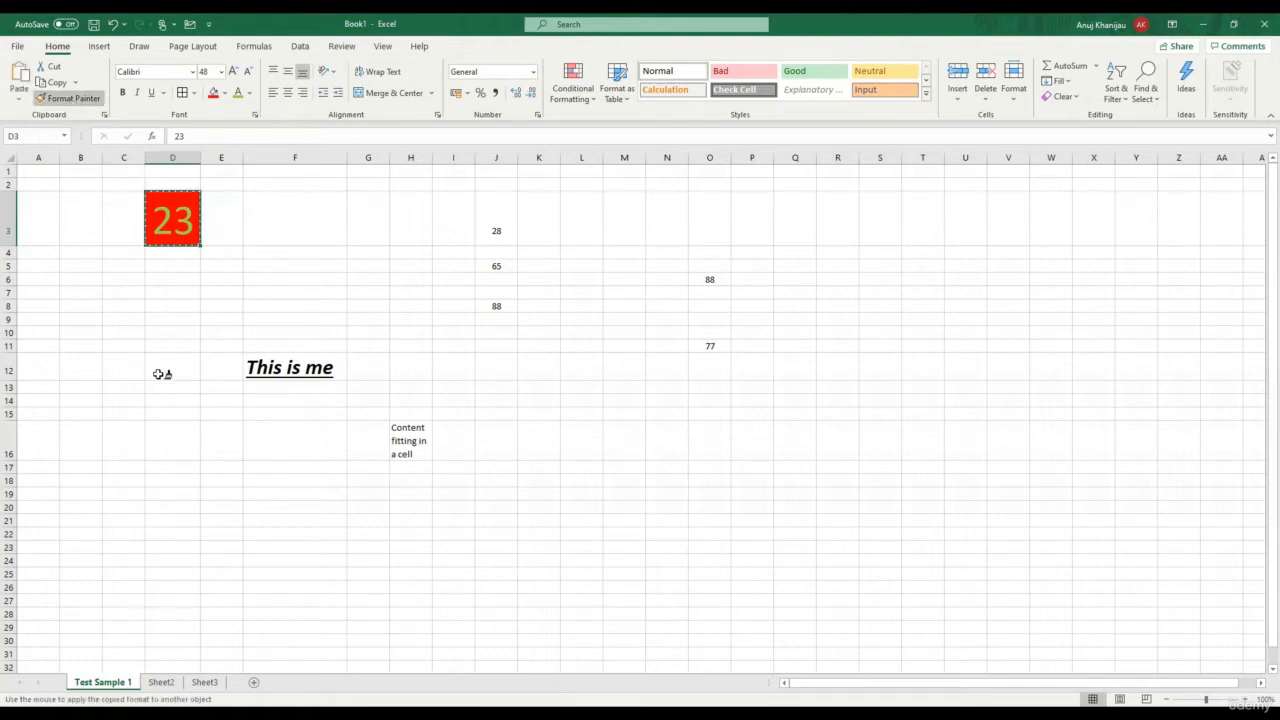
pyautogui.click(505, 266)
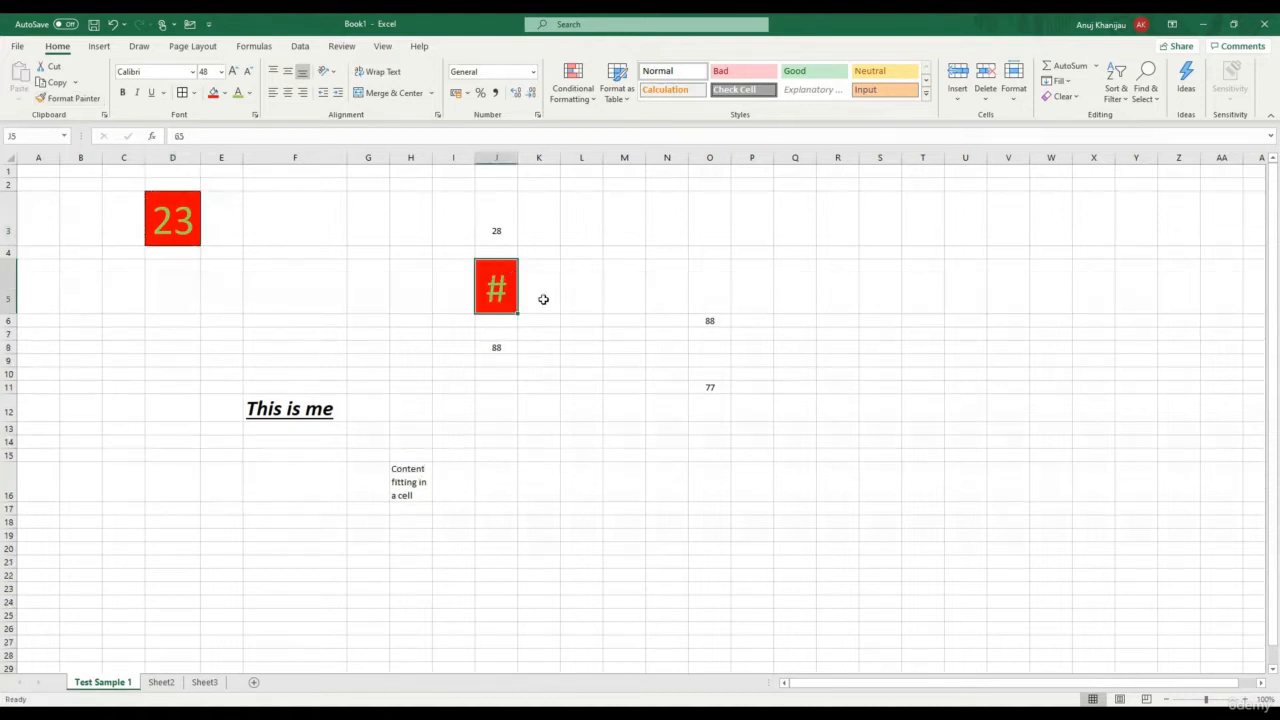
pyautogui.doubleClick(516, 157)
pyautogui.click(546, 302)
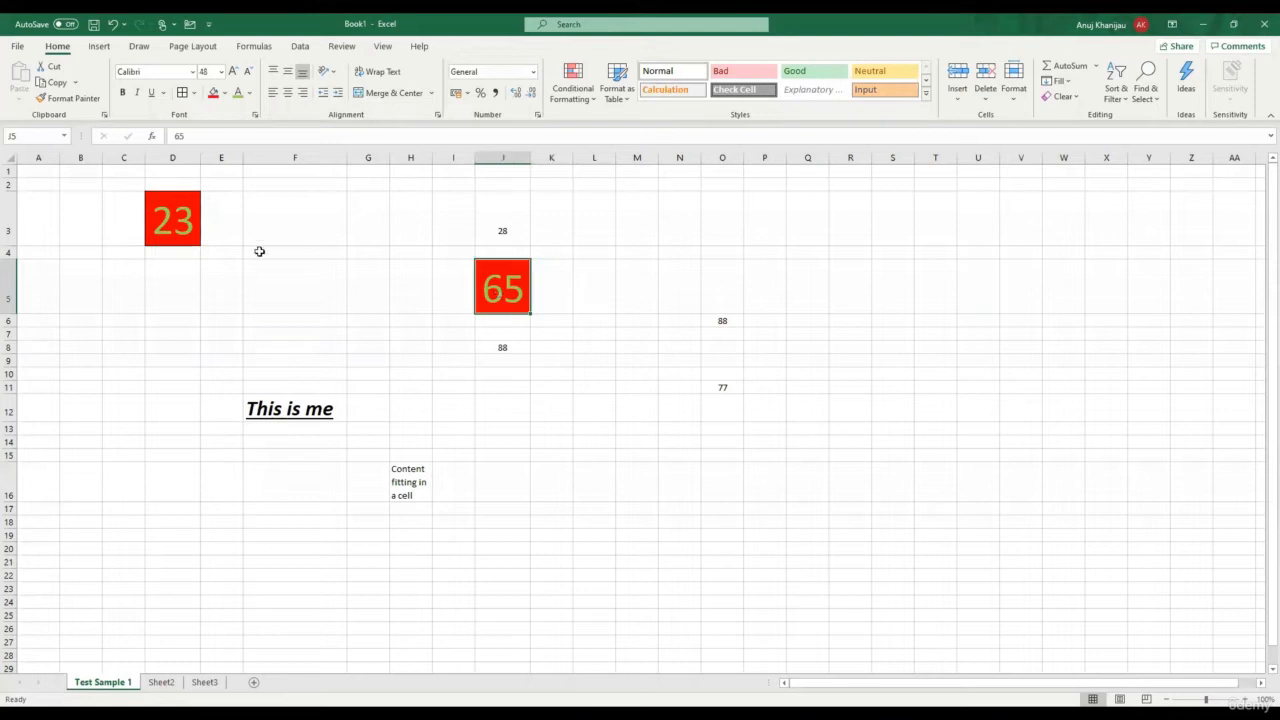
pyautogui.click(180, 225)
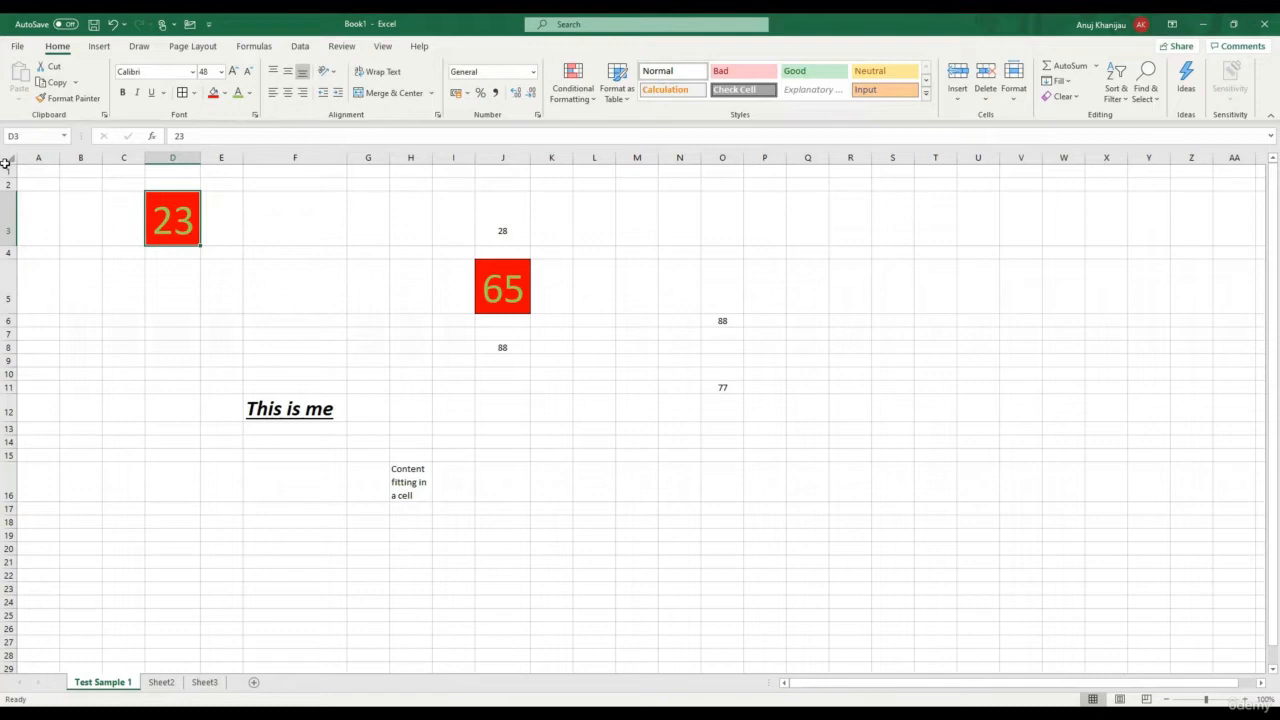
# Enter 'I am here' in G12 and select F12:G12 together
pyautogui.click(361, 411)
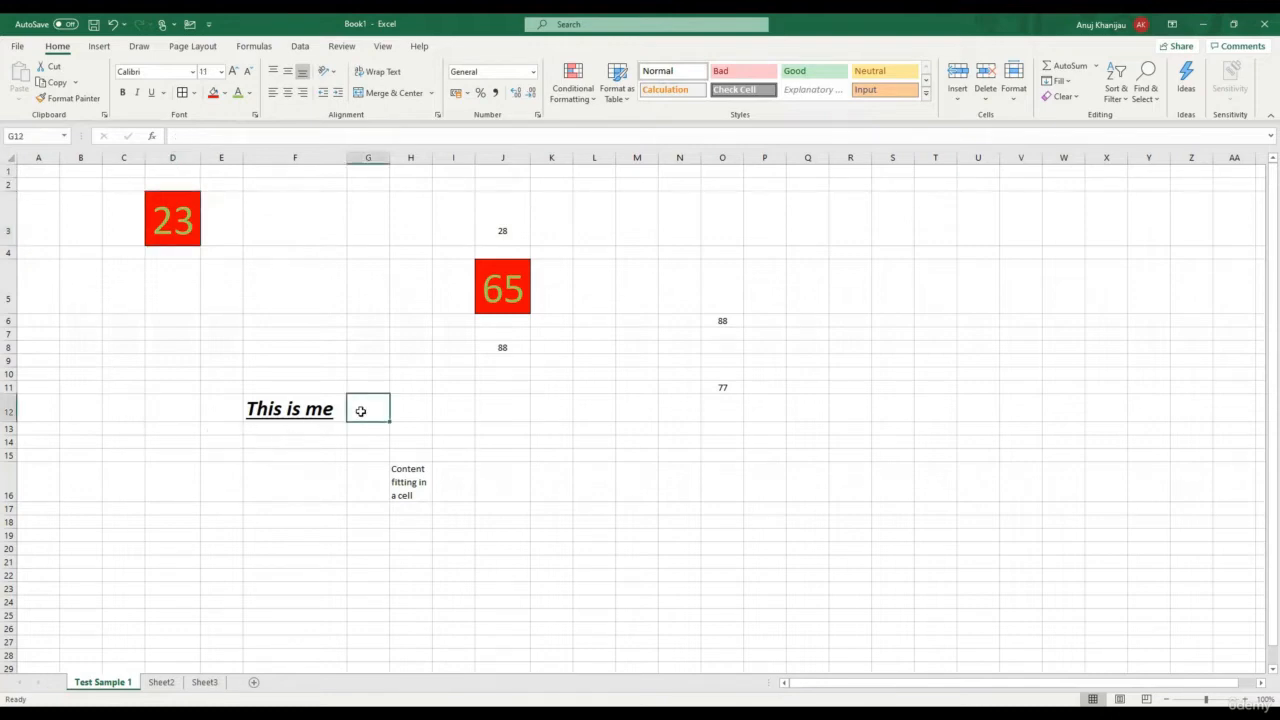
pyautogui.write('I')
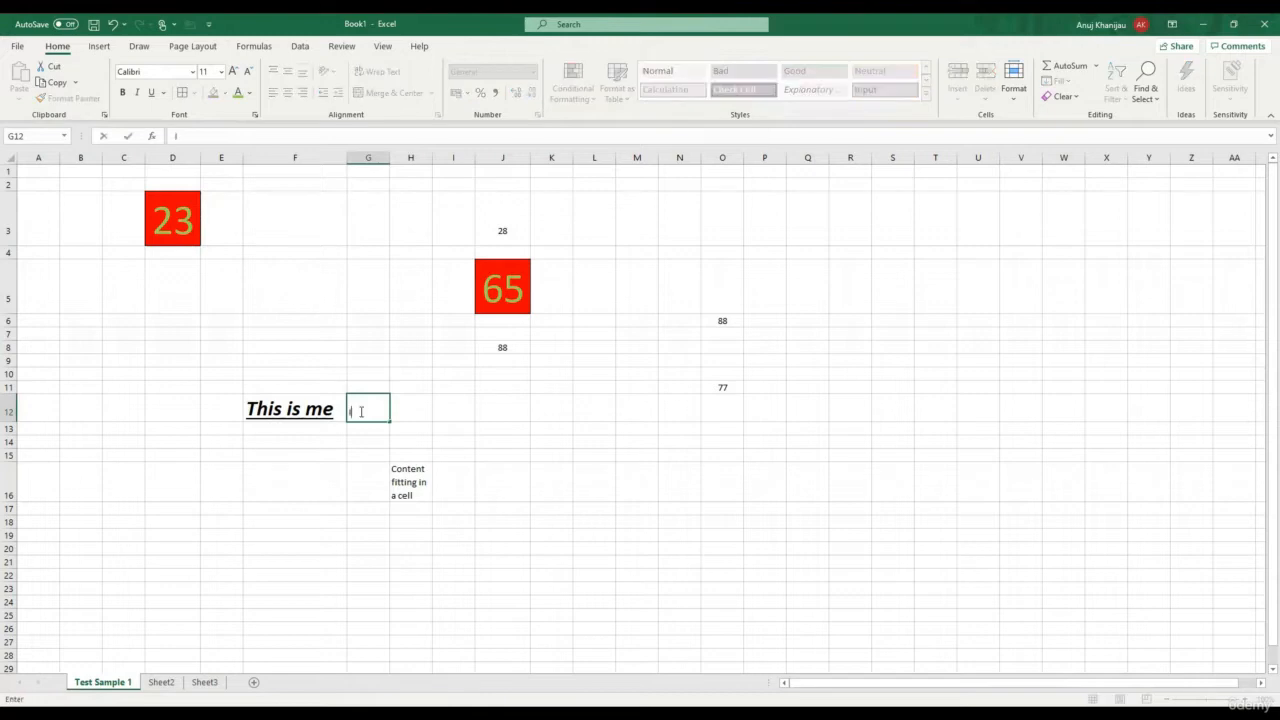
pyautogui.write(' am here')
pyautogui.click(409, 309)
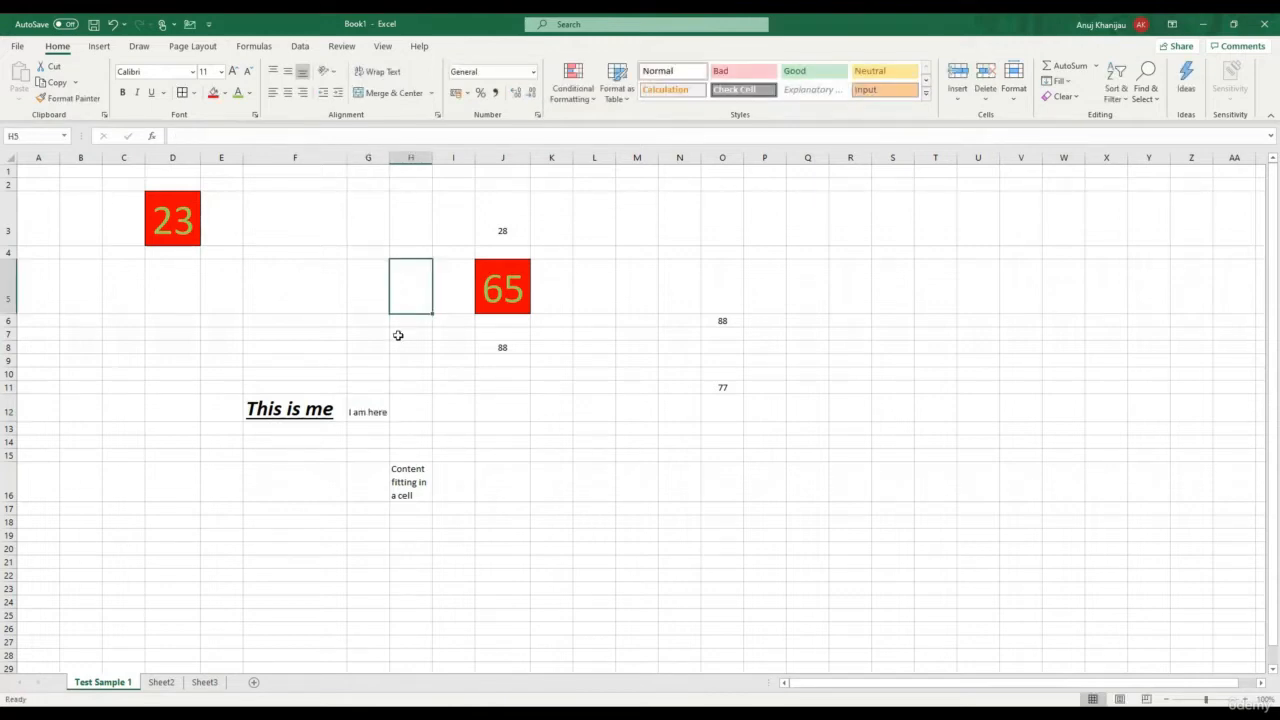
pyautogui.click(318, 406)
pyautogui.click(380, 413)
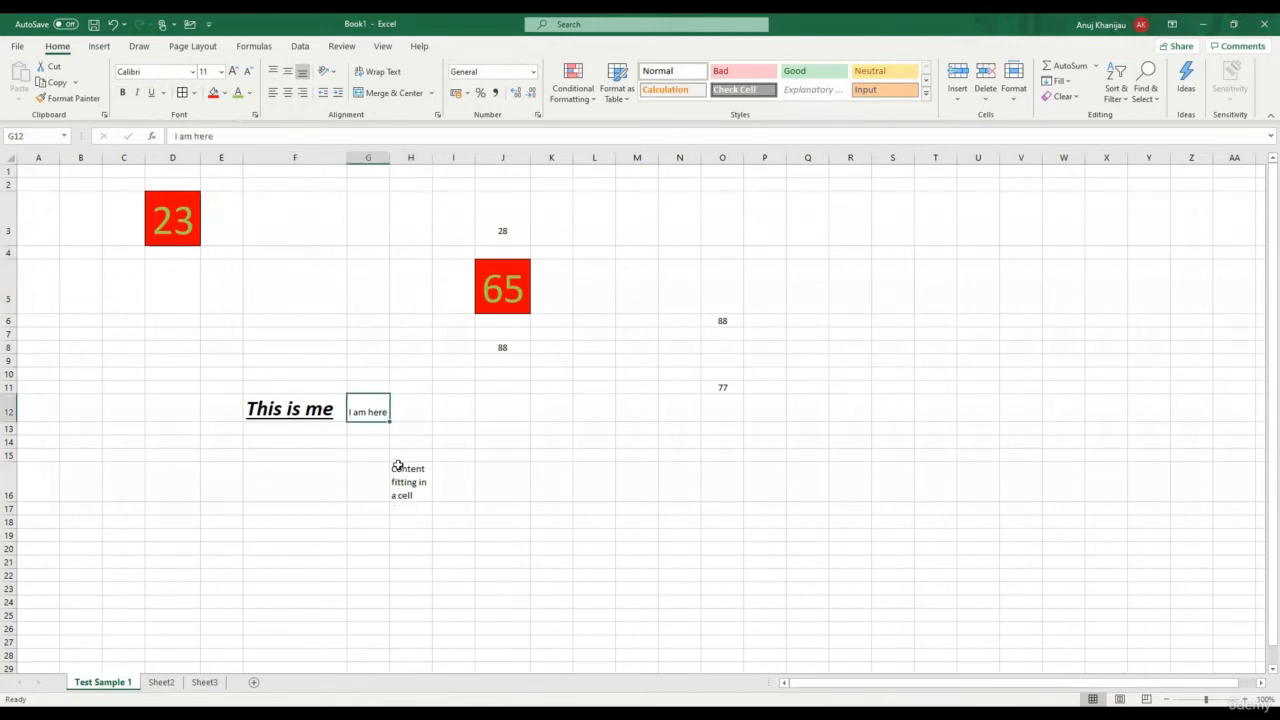
pyautogui.click(298, 402)
pyautogui.moveTo(348, 400); pyautogui.dragTo(361, 400)
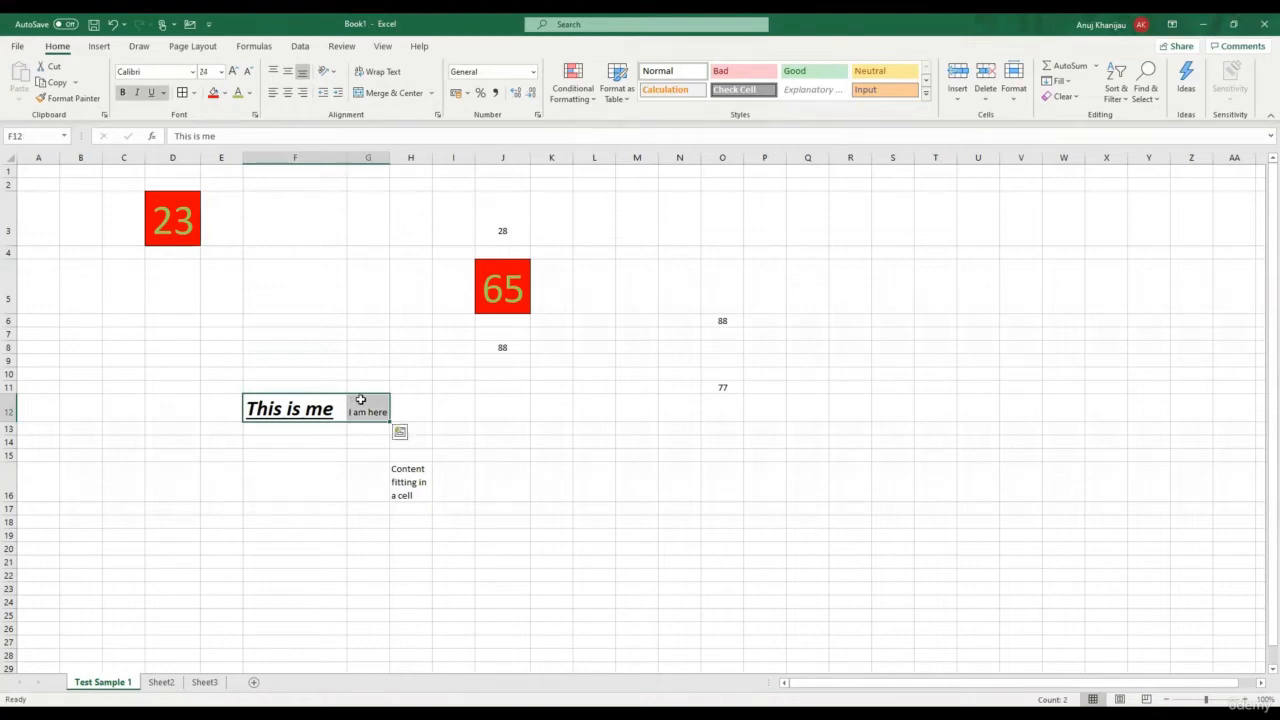
# Merge and centre F12:G12, keeping only the upper-left value 'This is me'
pyautogui.click(398, 97)
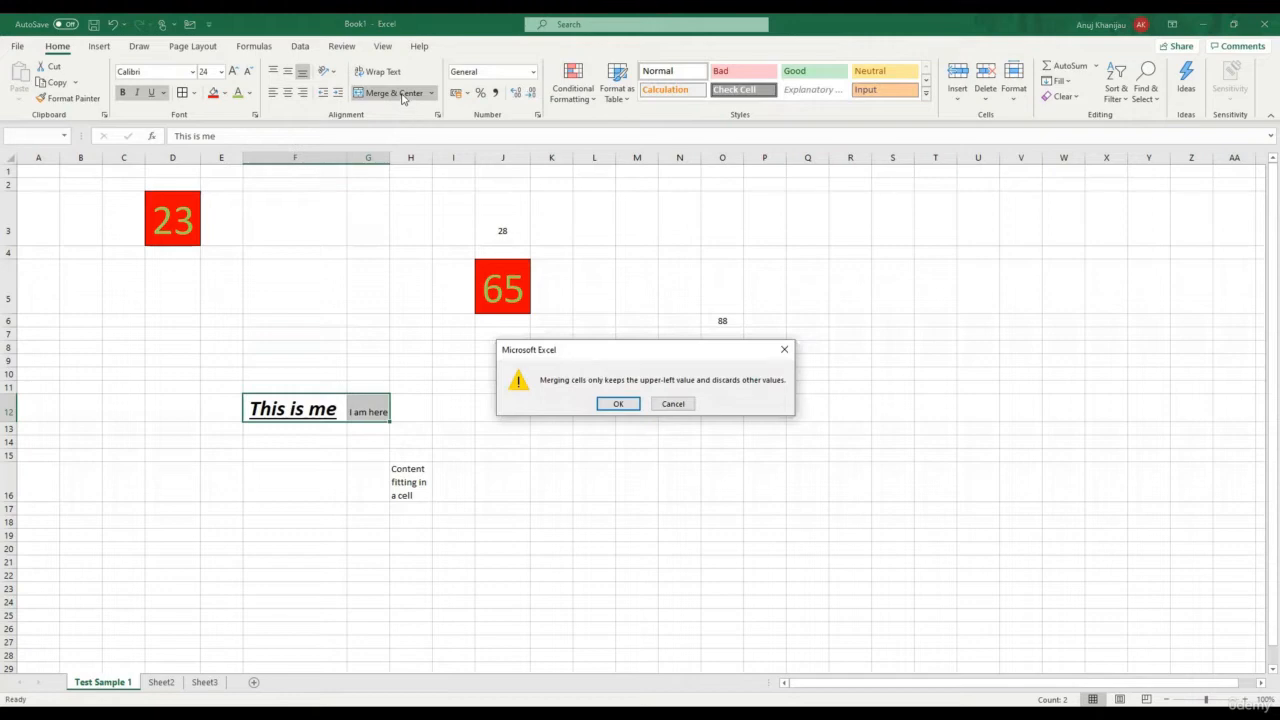
pyautogui.click(618, 404)
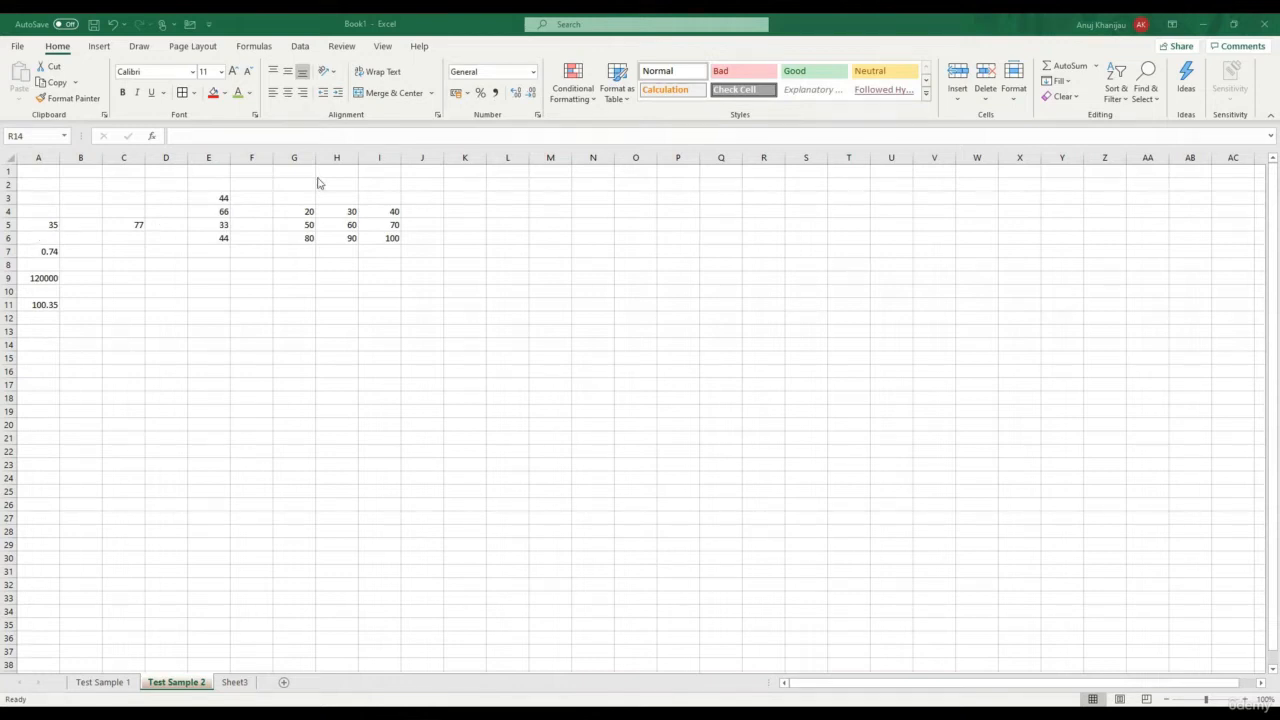
# Apply Accounting number format to the 35 in cell A5
pyautogui.click(535, 74)
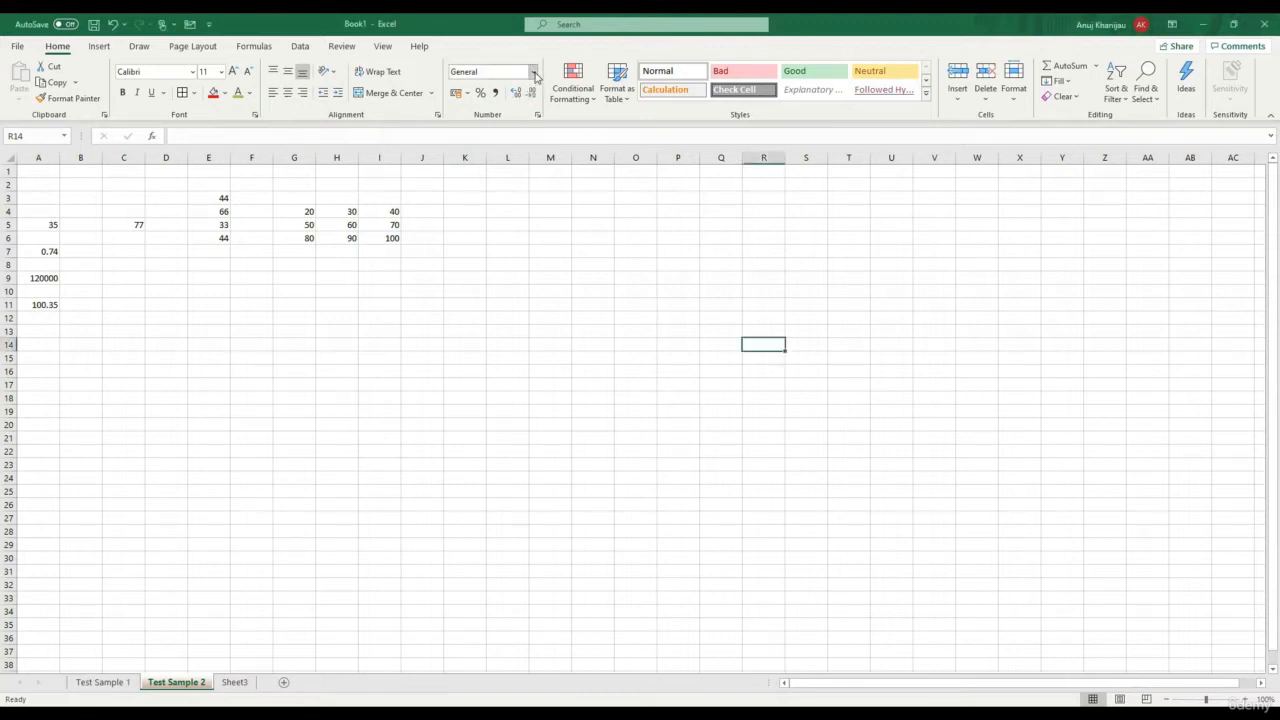
pyautogui.click(535, 75)
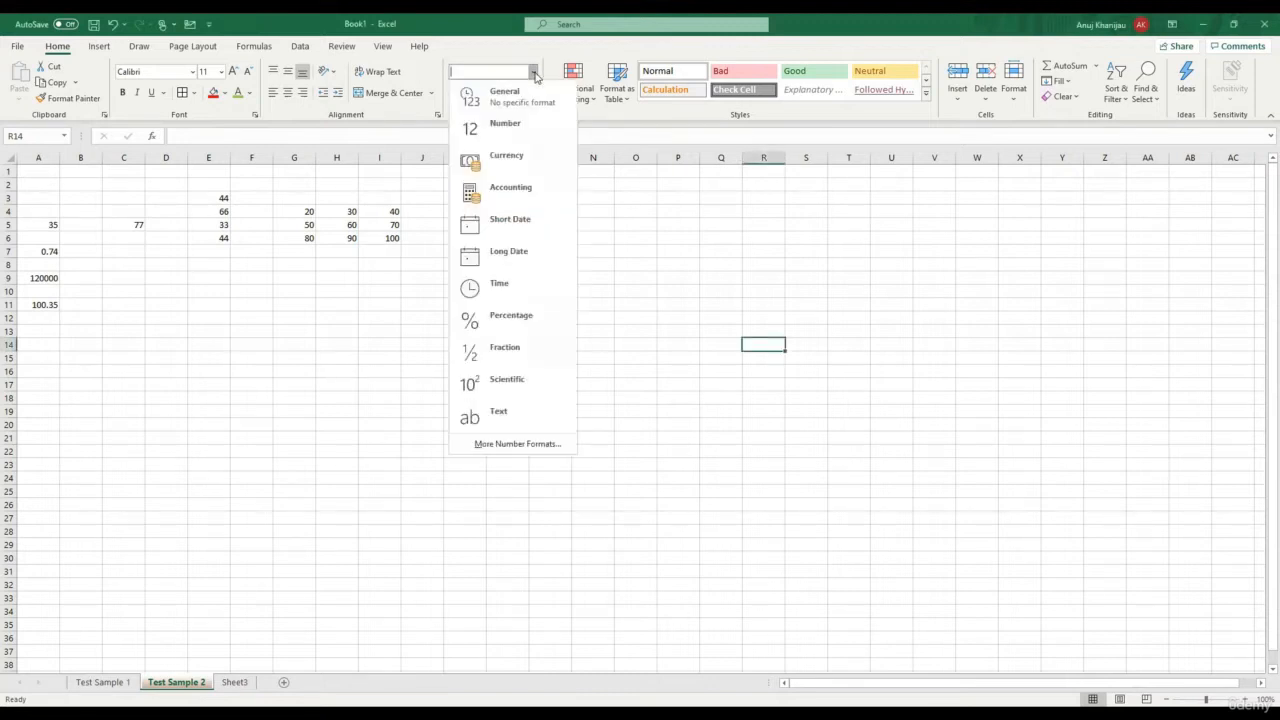
pyautogui.click(535, 75)
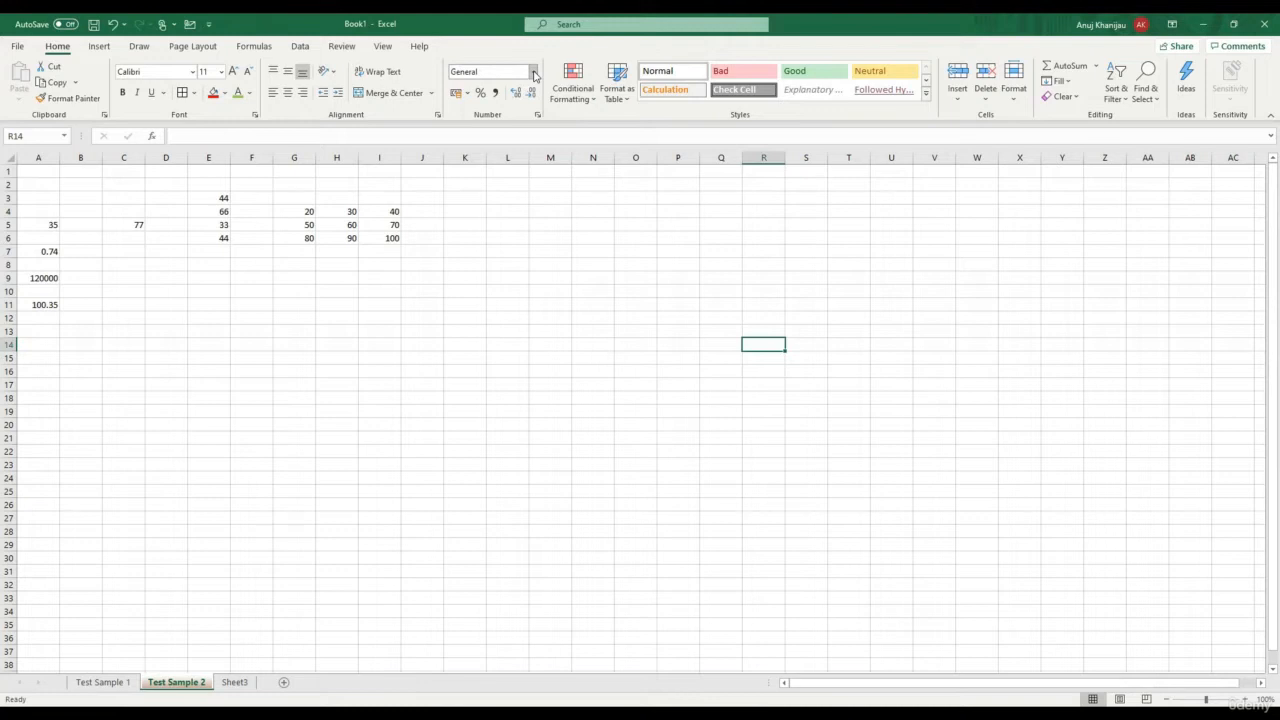
pyautogui.click(56, 227)
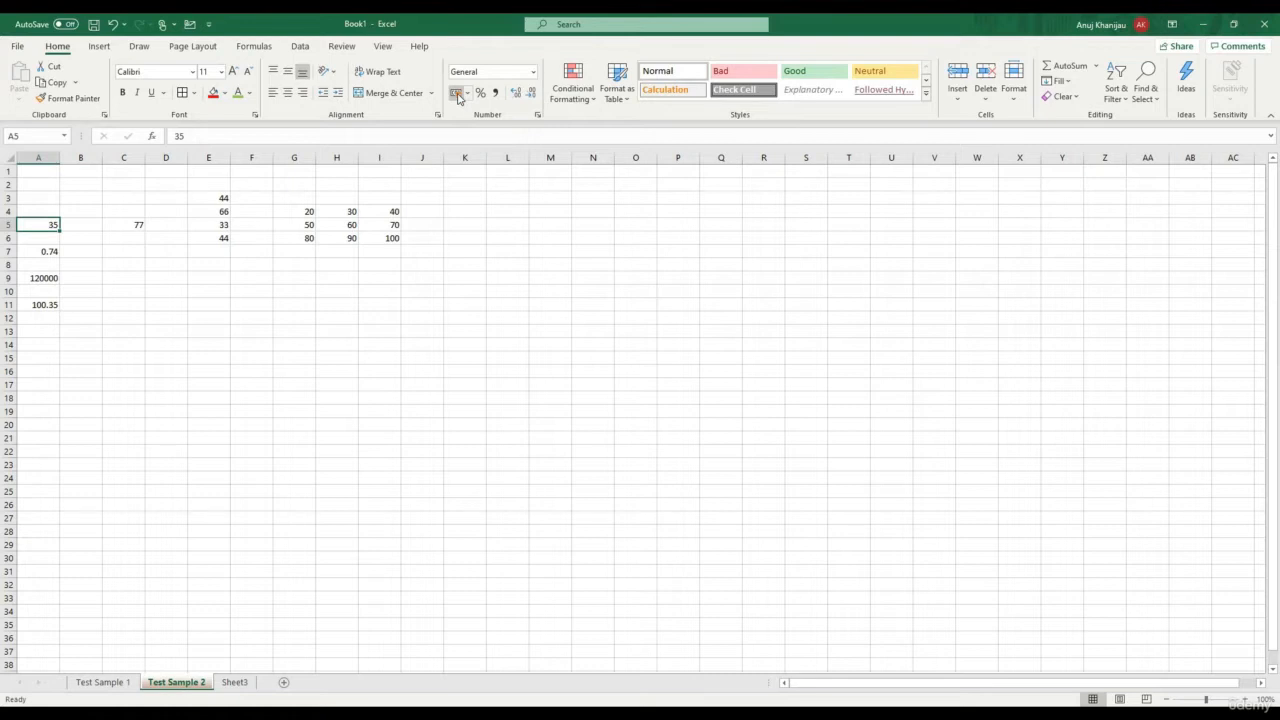
pyautogui.click(456, 93)
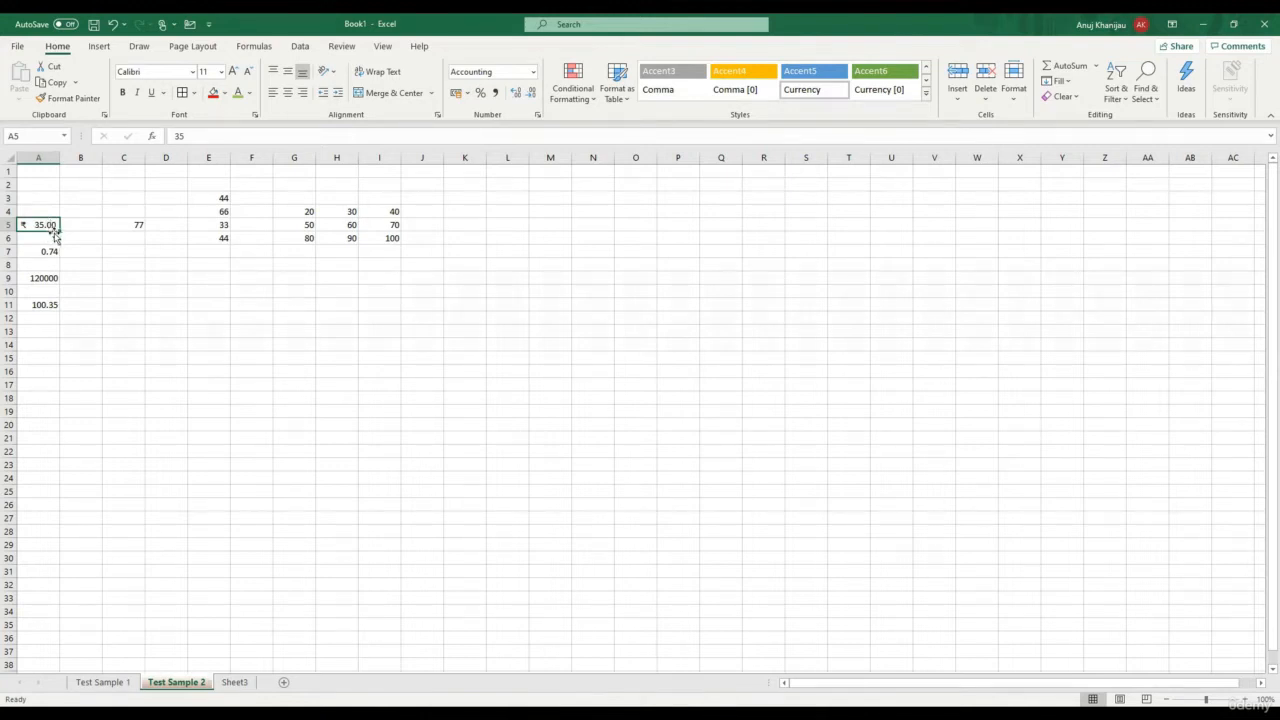
# Try $ and £ as A5's currency symbol, then settle on ₹ English (India)
pyautogui.click(468, 93)
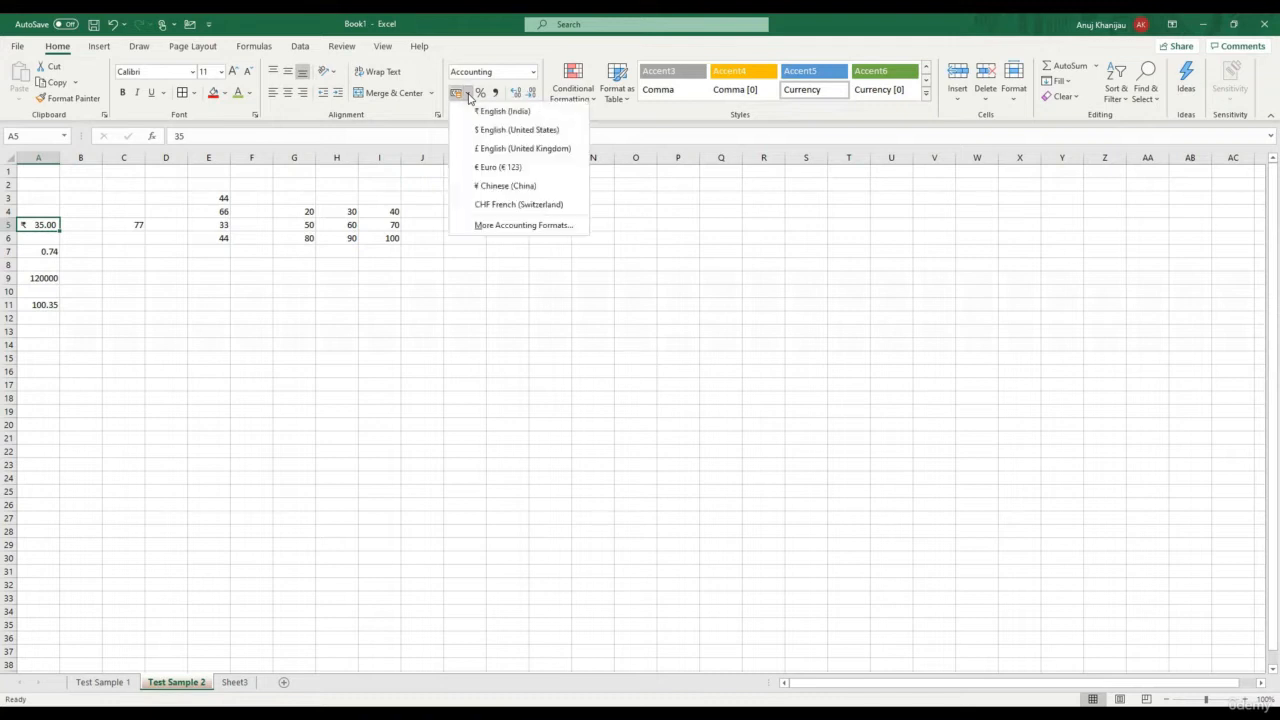
pyautogui.click(538, 130)
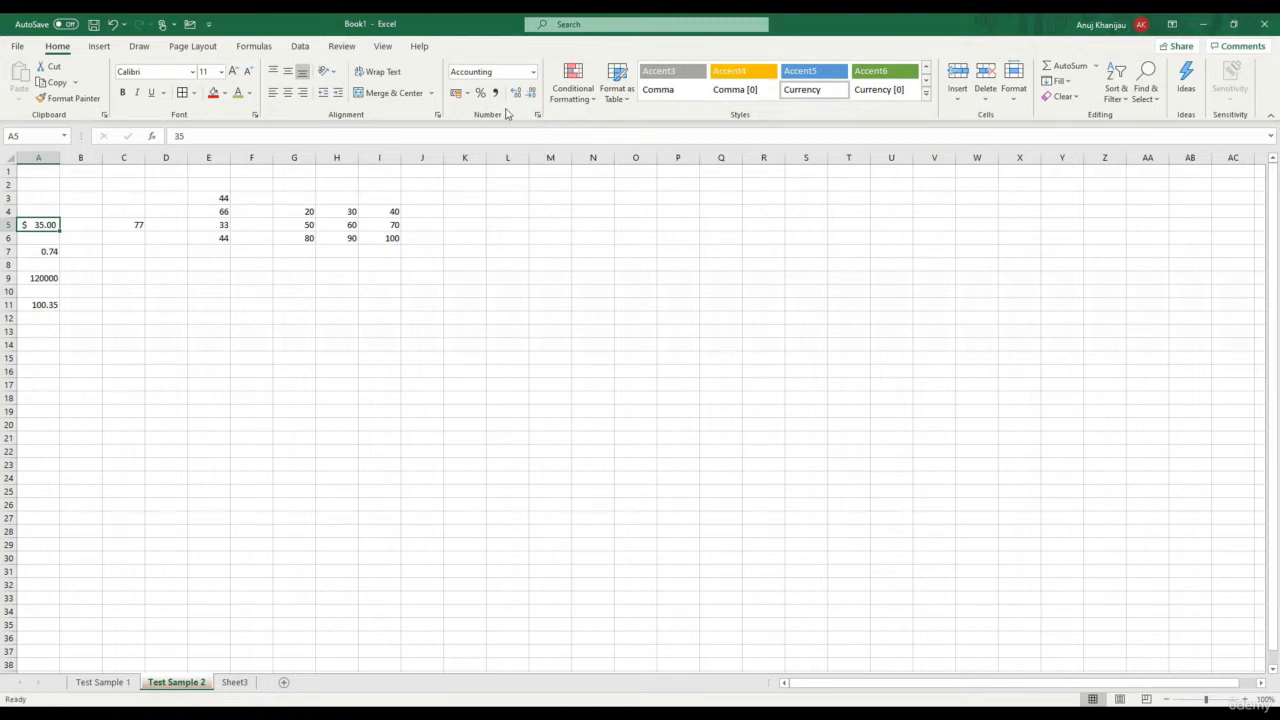
pyautogui.click(469, 97)
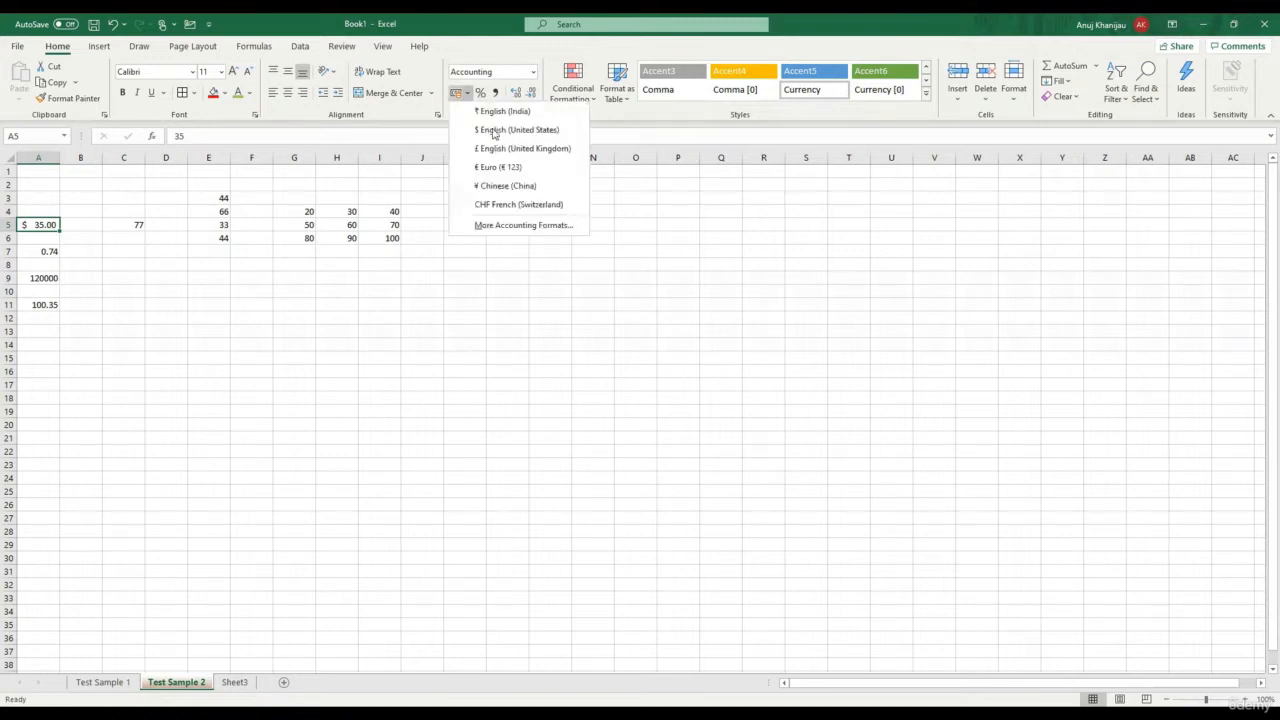
pyautogui.click(509, 149)
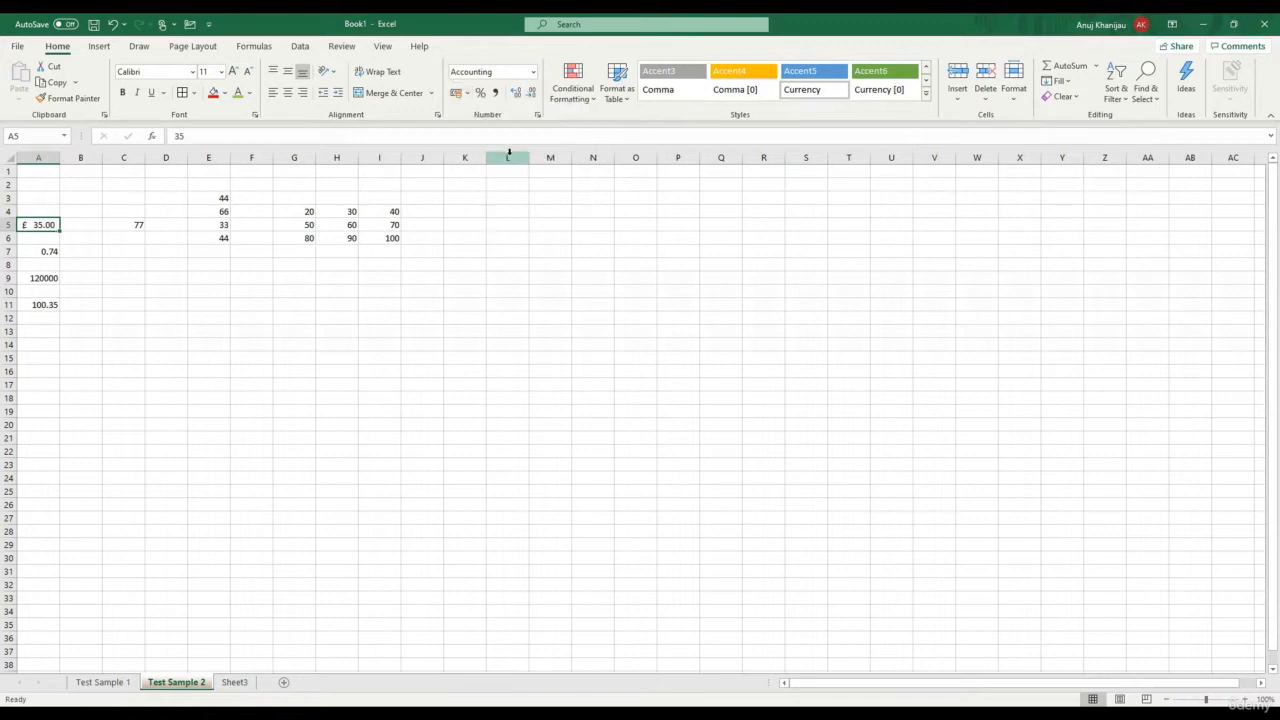
pyautogui.click(469, 95)
pyautogui.click(480, 112)
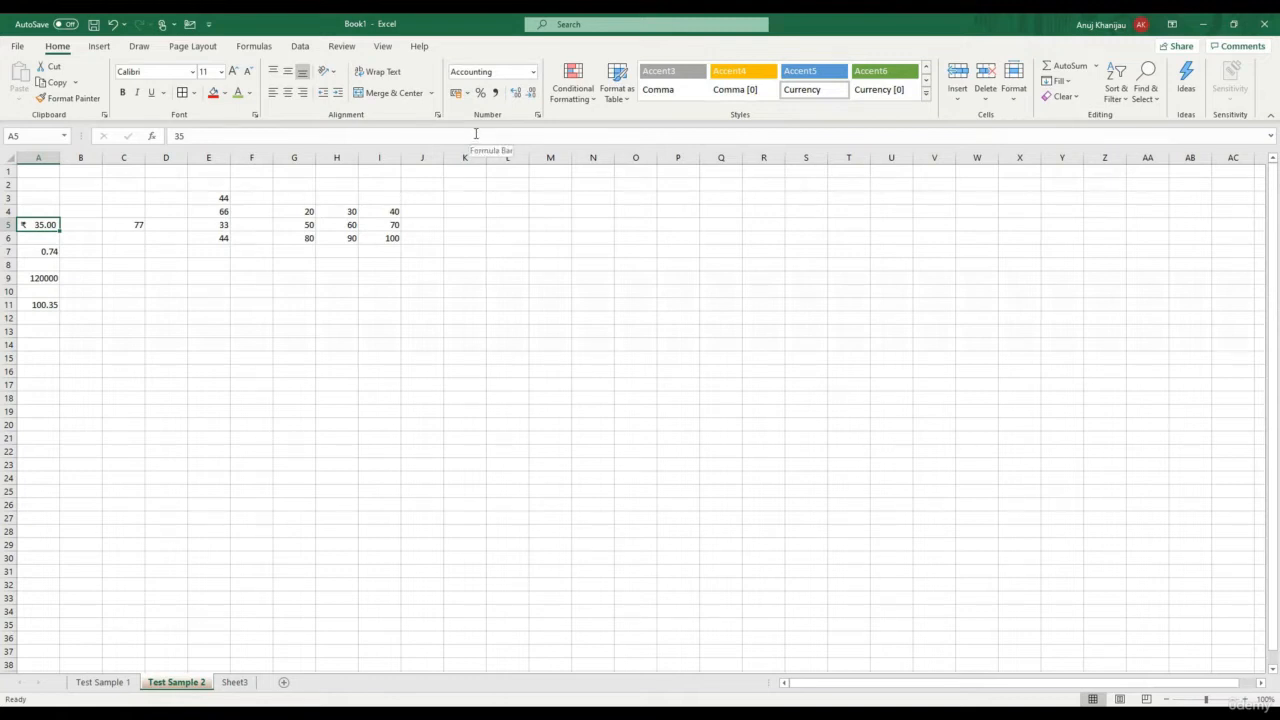
pyautogui.click(30, 250)
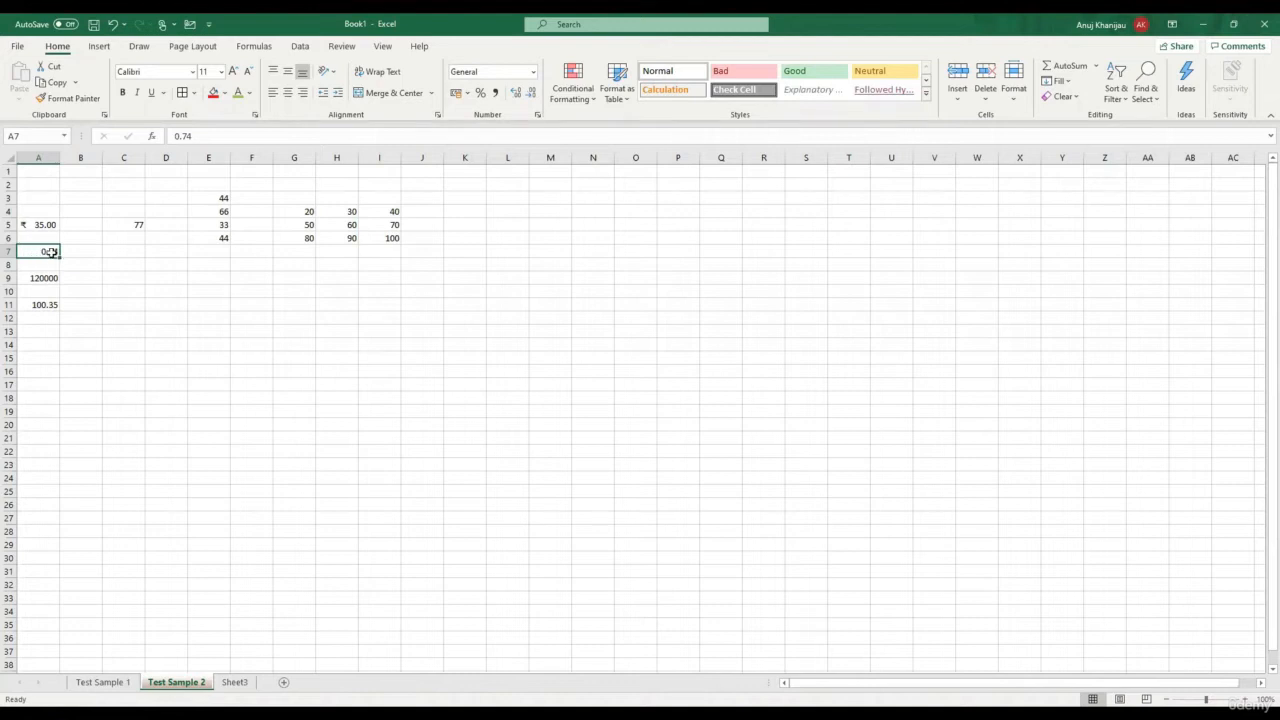
# Show A7 as 74% with Percent Style and A9 as 1,20,000.00 with Comma Style
pyautogui.click(481, 94)
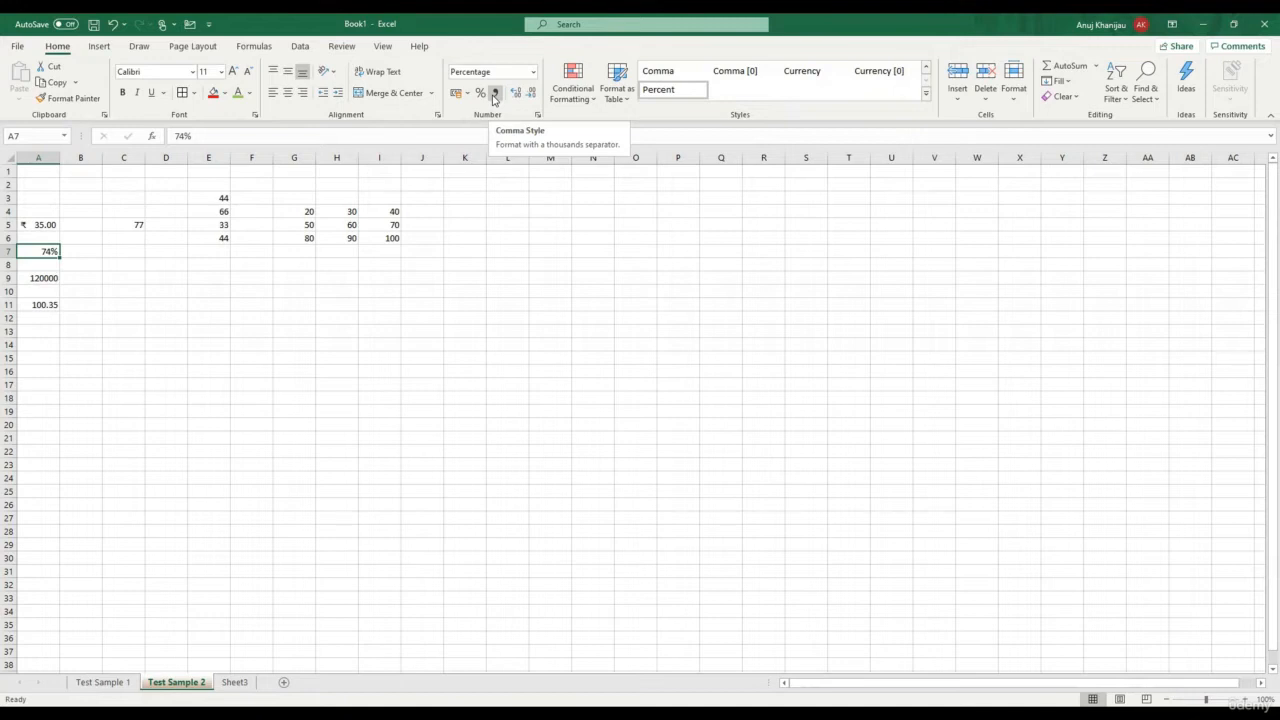
pyautogui.click(50, 277)
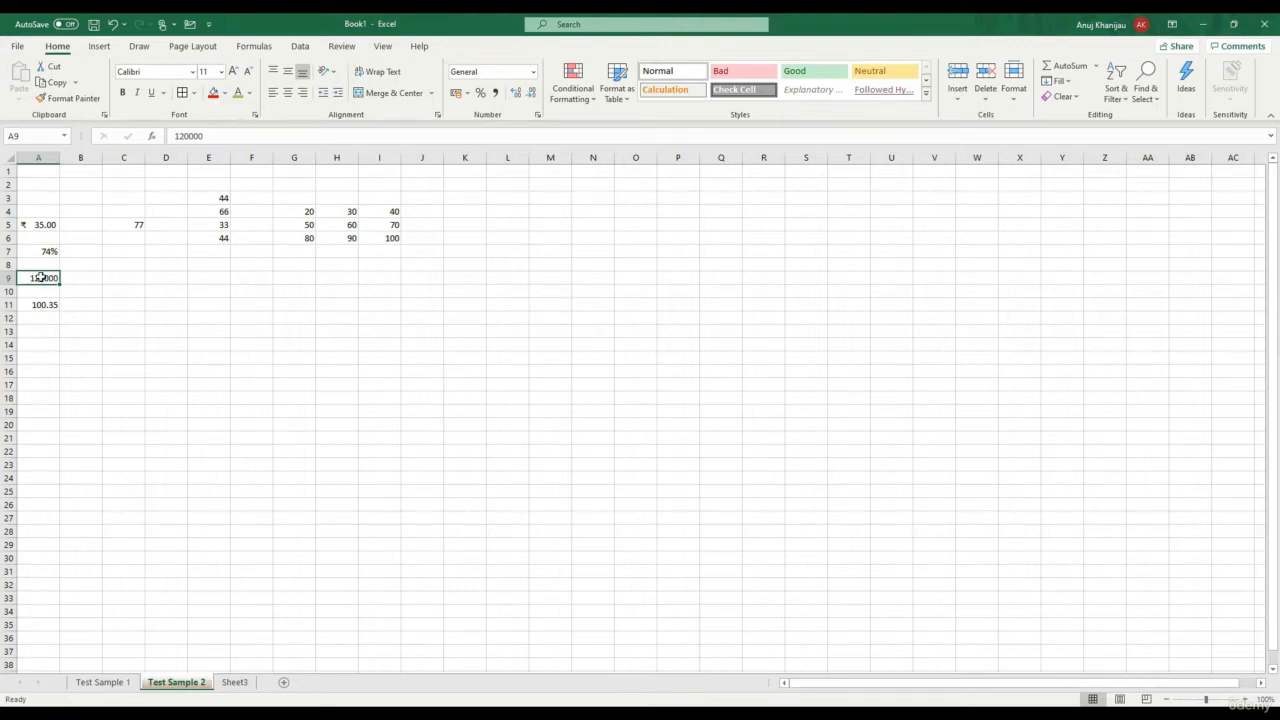
pyautogui.click(495, 94)
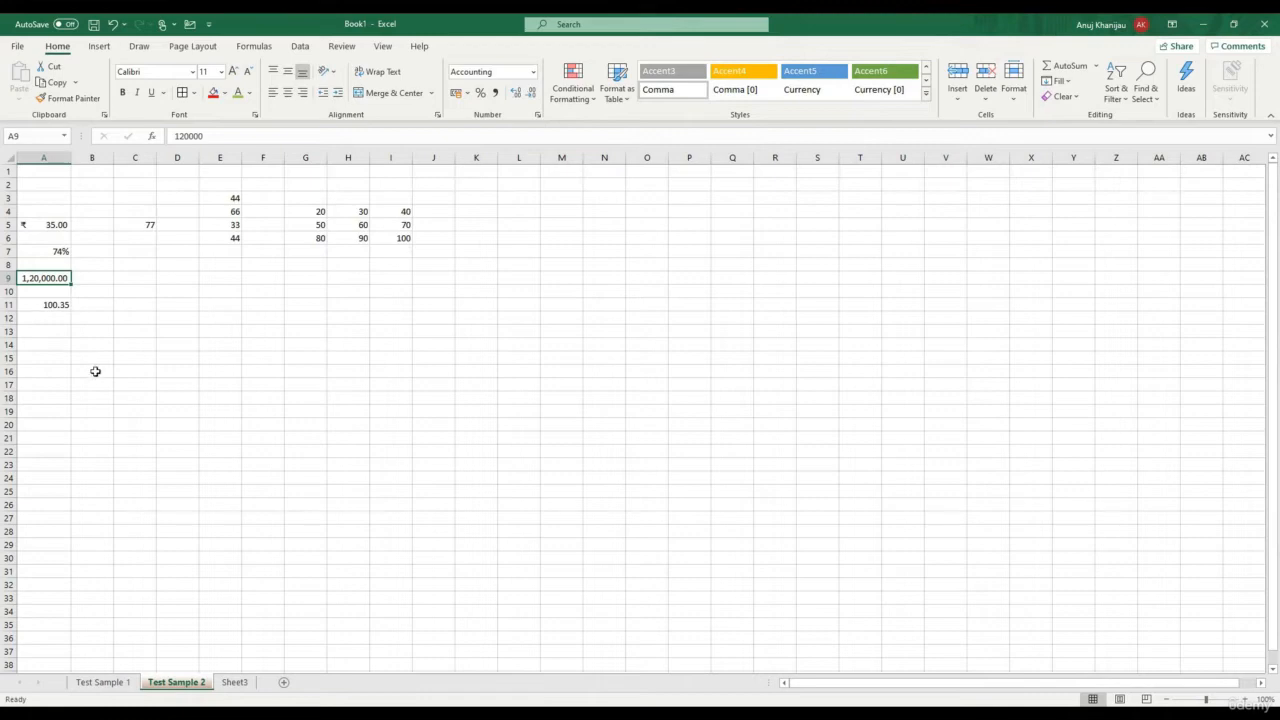
pyautogui.click(48, 304)
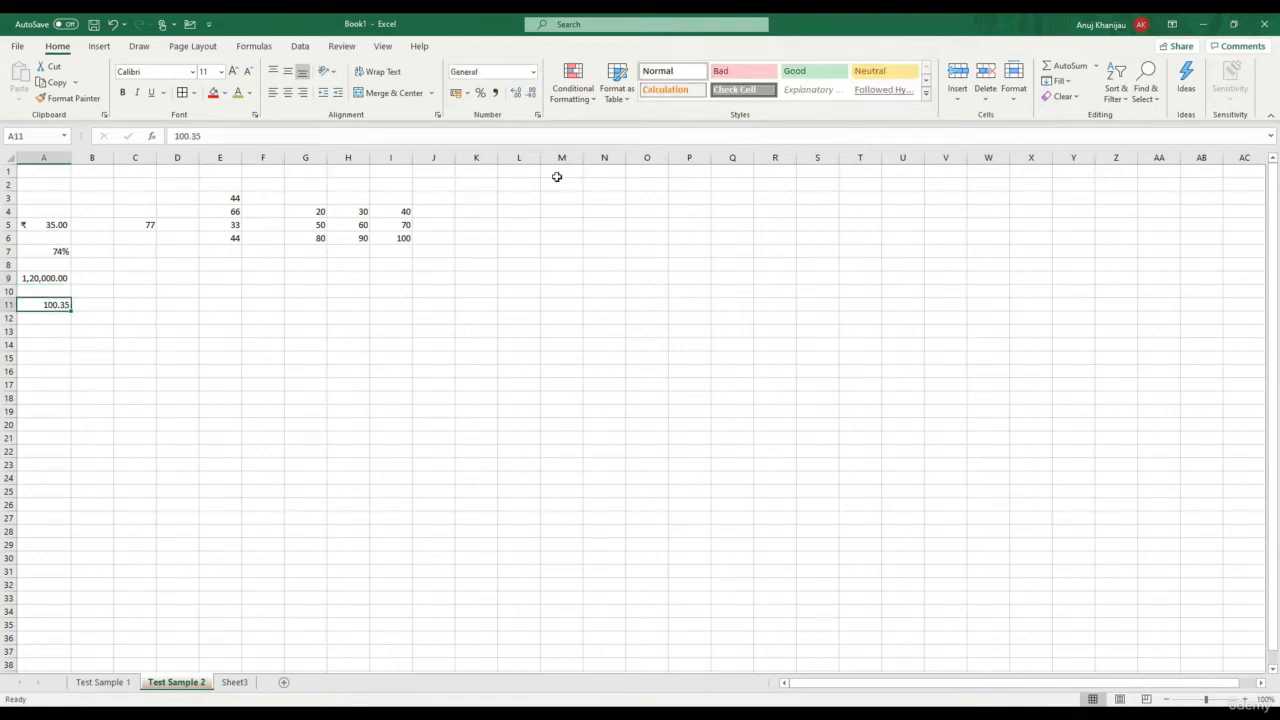
pyautogui.click(516, 93)
pyautogui.click(516, 95)
pyautogui.click(531, 95)
pyautogui.click(531, 96)
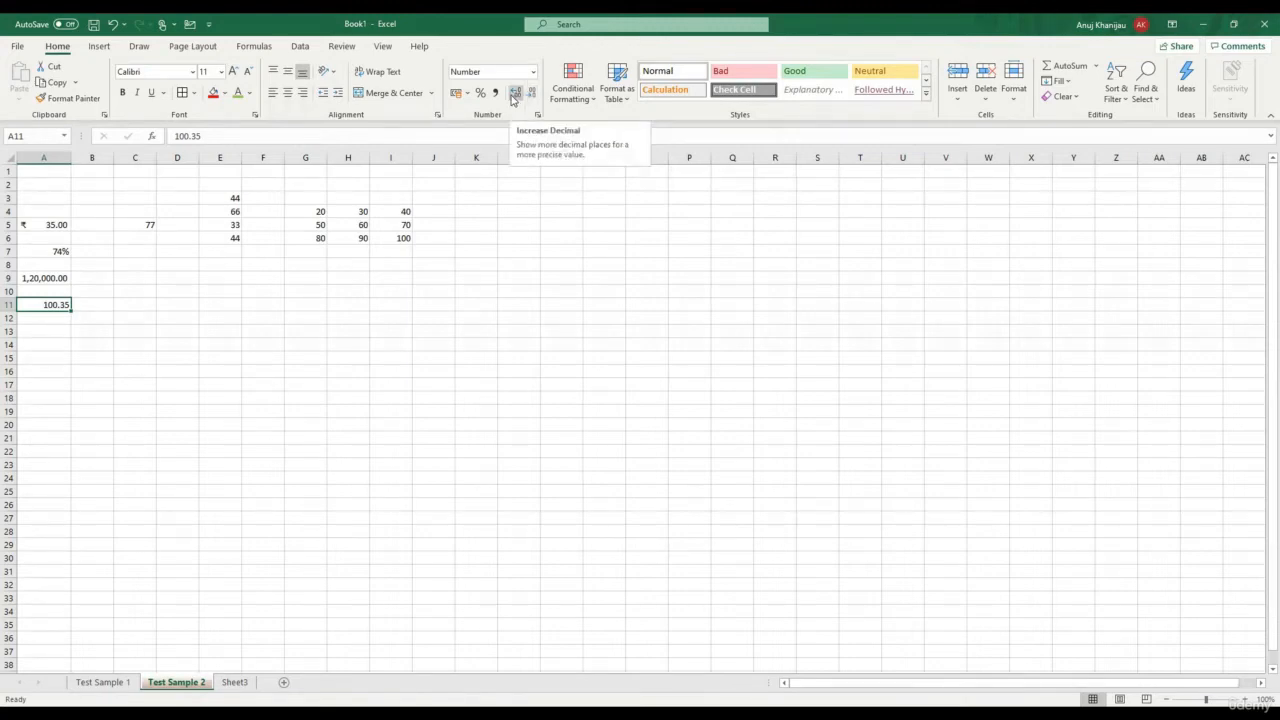
pyautogui.click(512, 97)
pyautogui.click(512, 97)
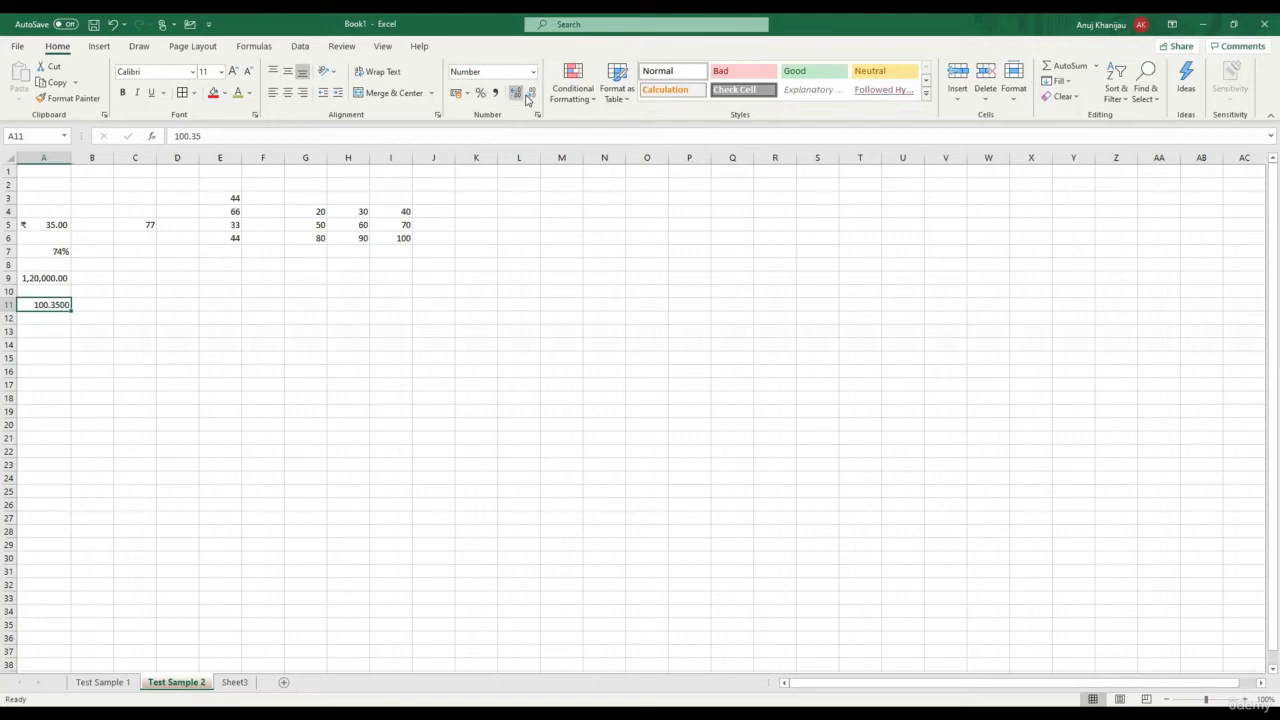
pyautogui.click(531, 97)
pyautogui.click(531, 97)
pyautogui.click(50, 250)
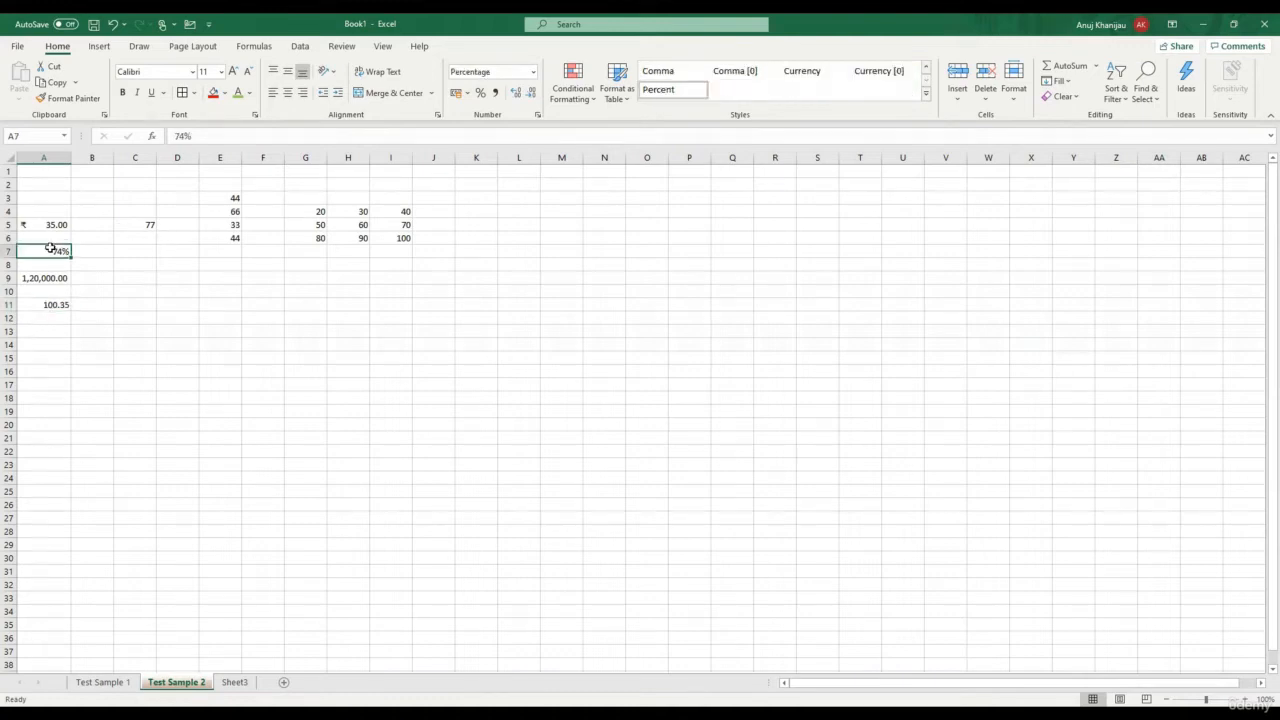
pyautogui.click(56, 282)
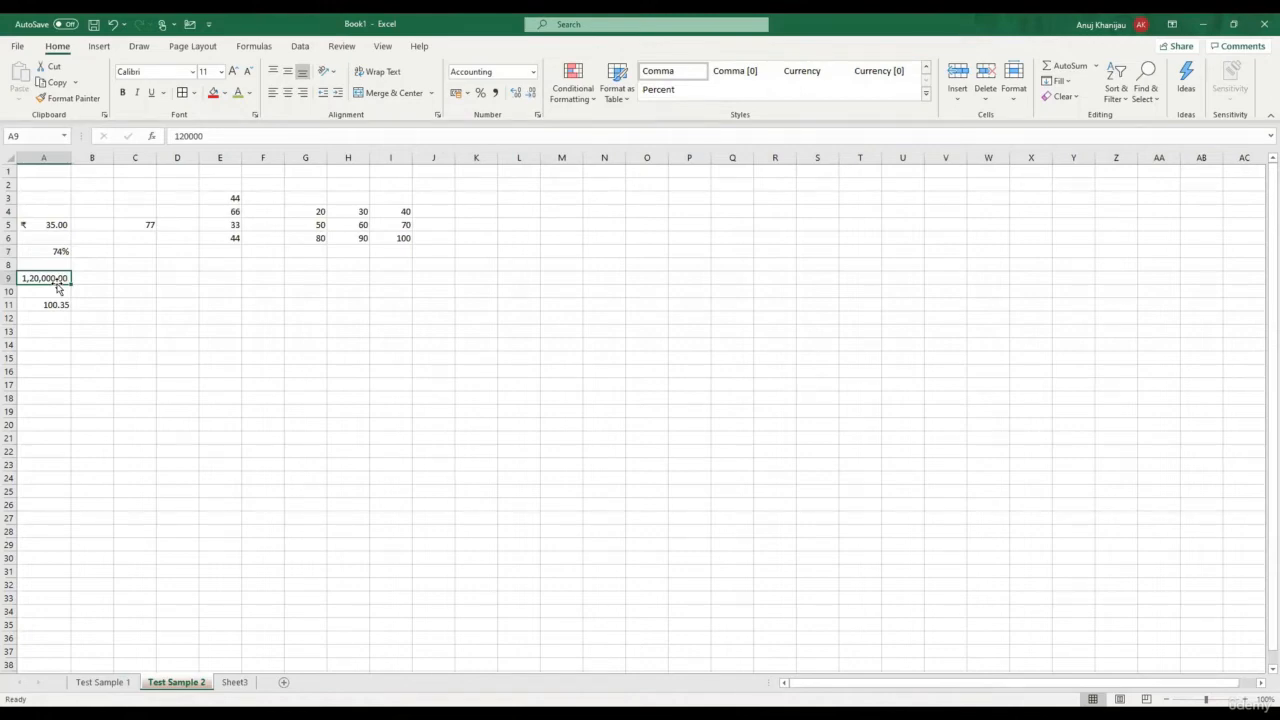
pyautogui.click(58, 316)
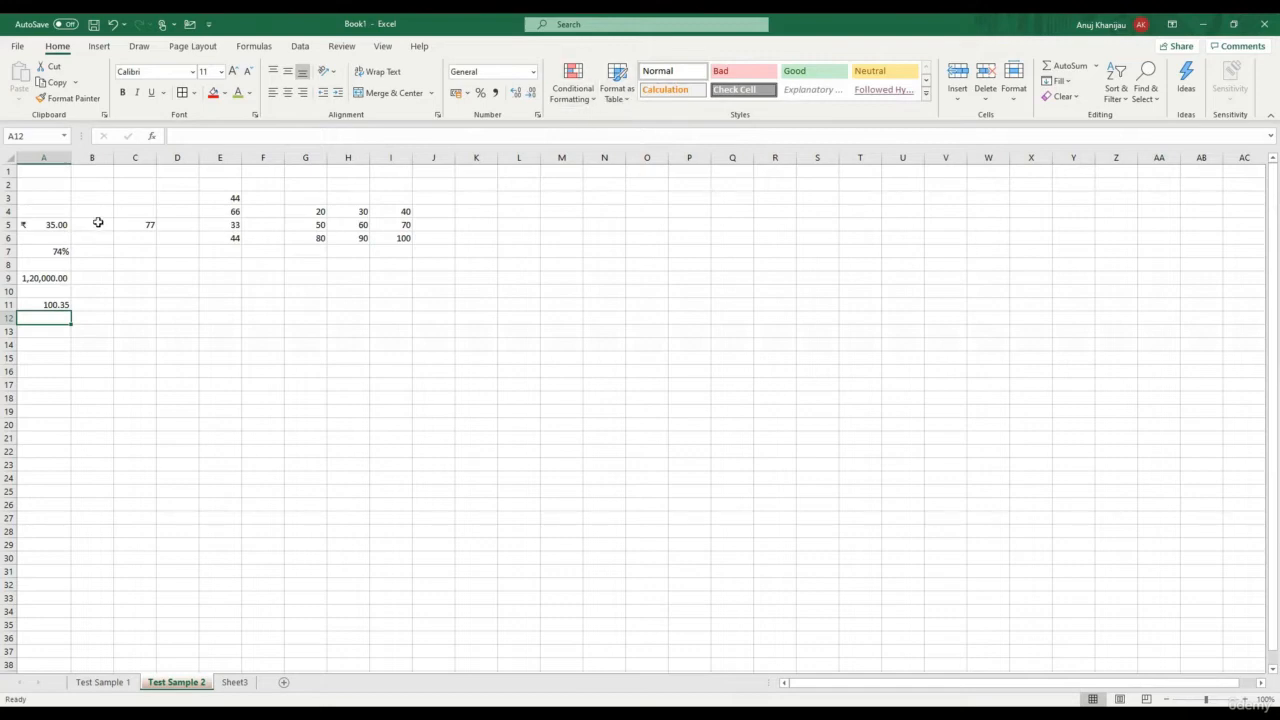
# Try a Greater Than 50 highlight rule on C5, then close it without applying
pyautogui.click(143, 224)
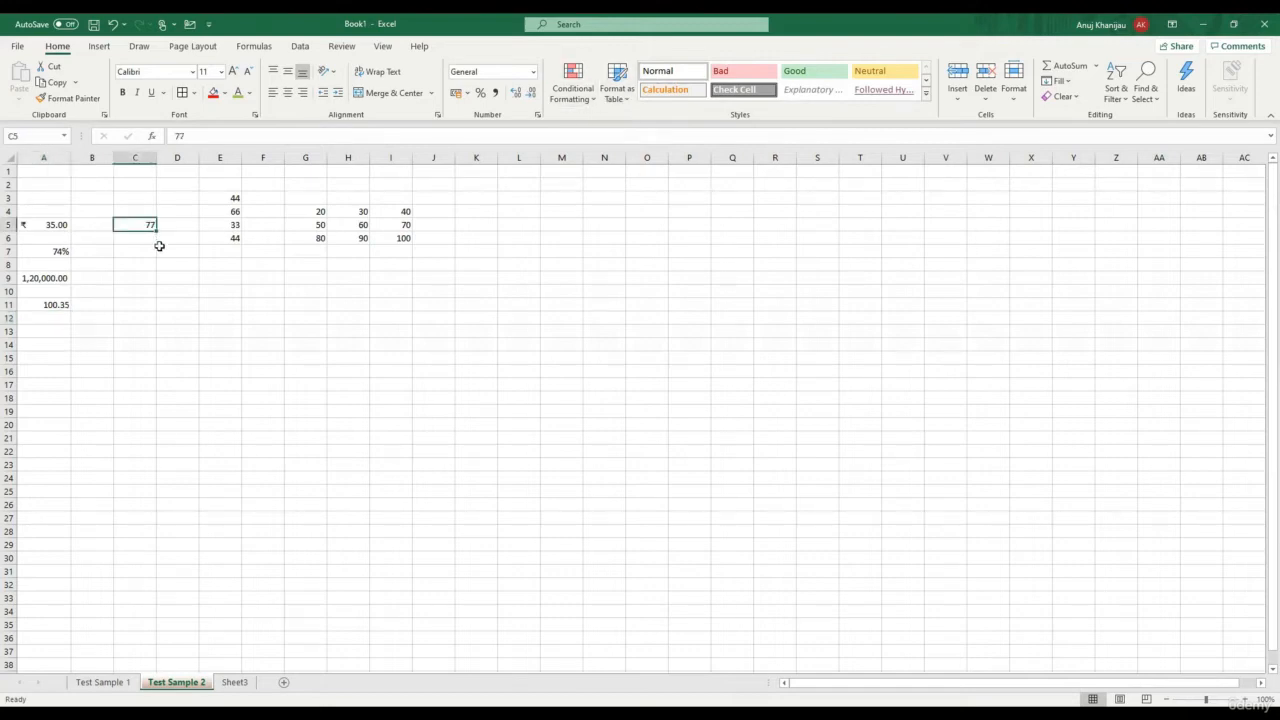
pyautogui.click(588, 104)
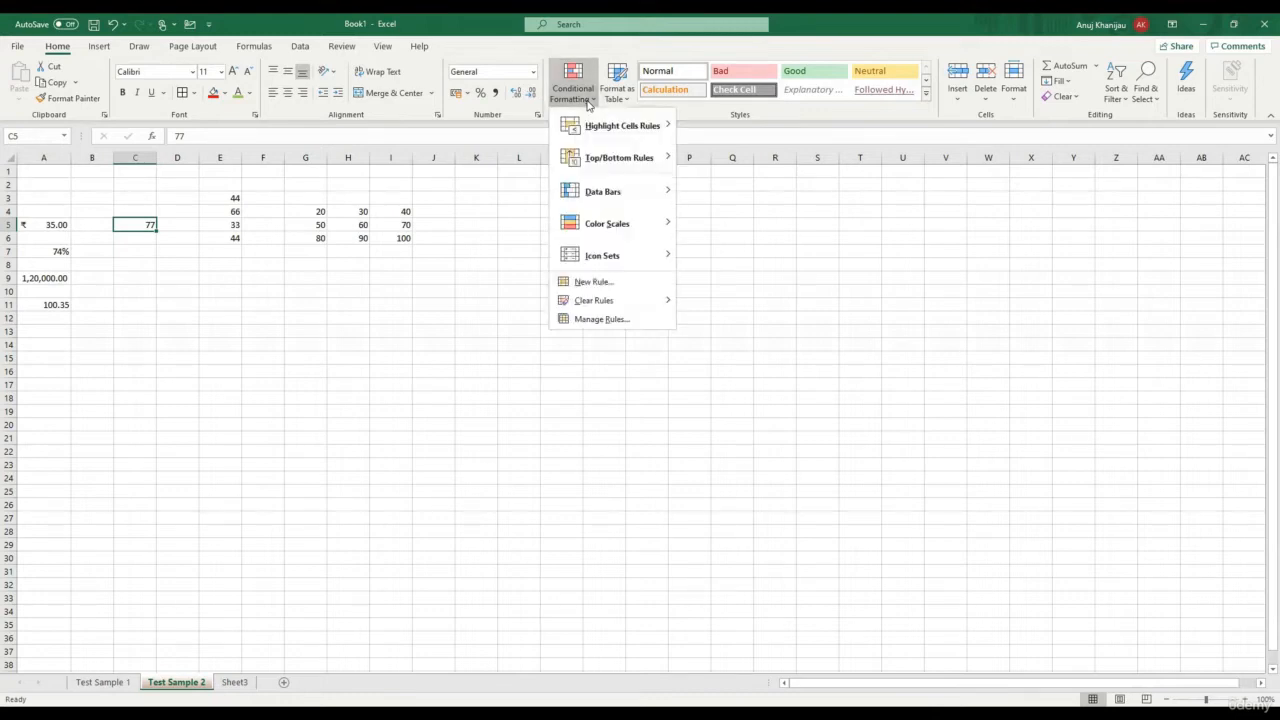
pyautogui.moveTo(590, 123)
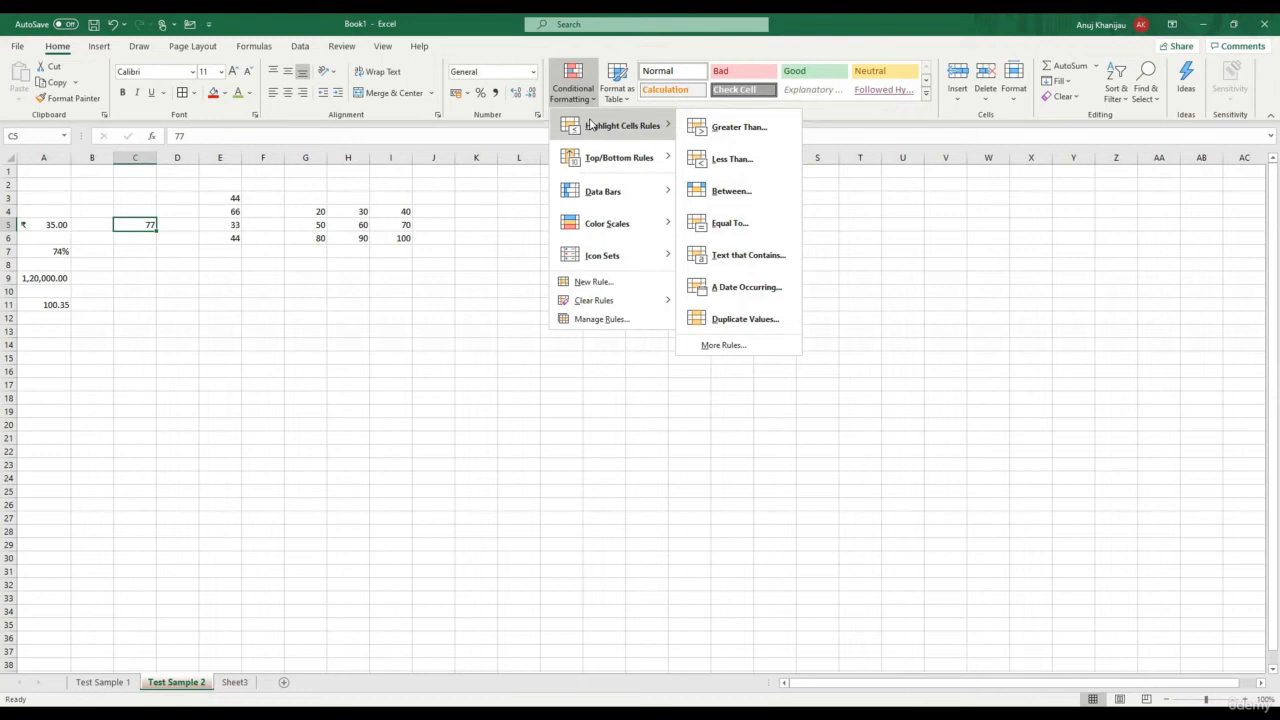
pyautogui.click(723, 128)
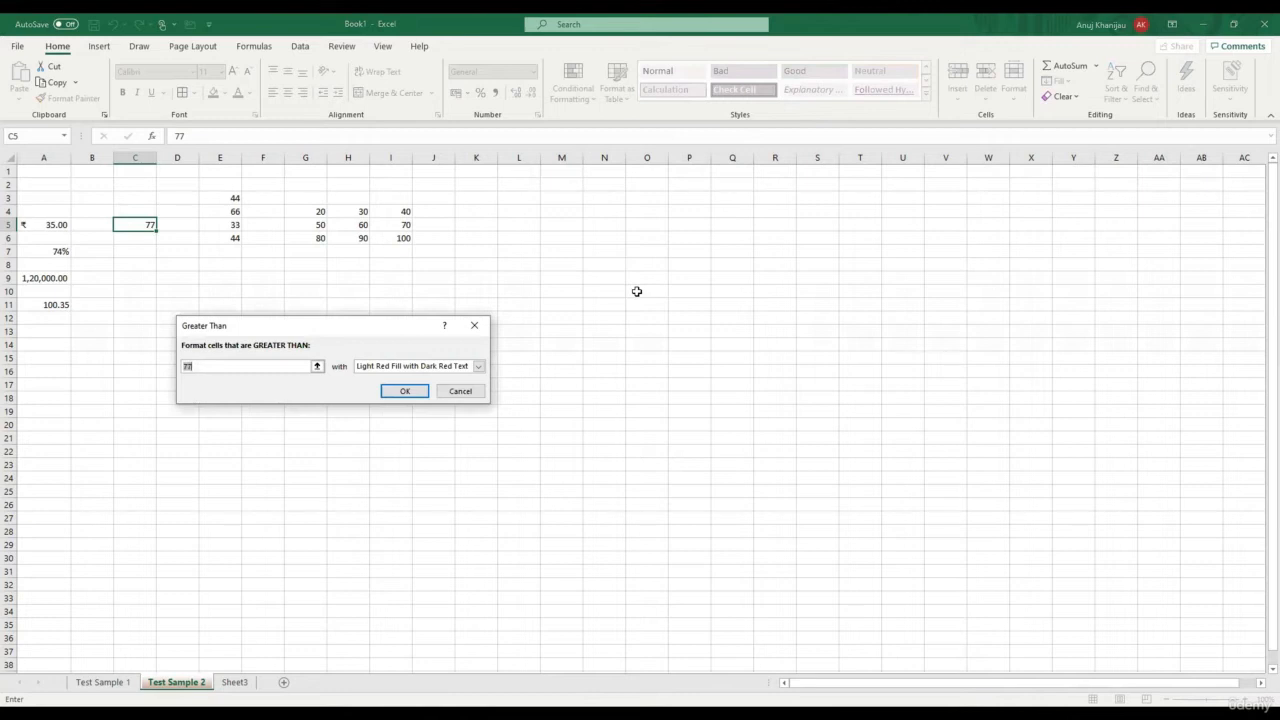
pyautogui.write('50')
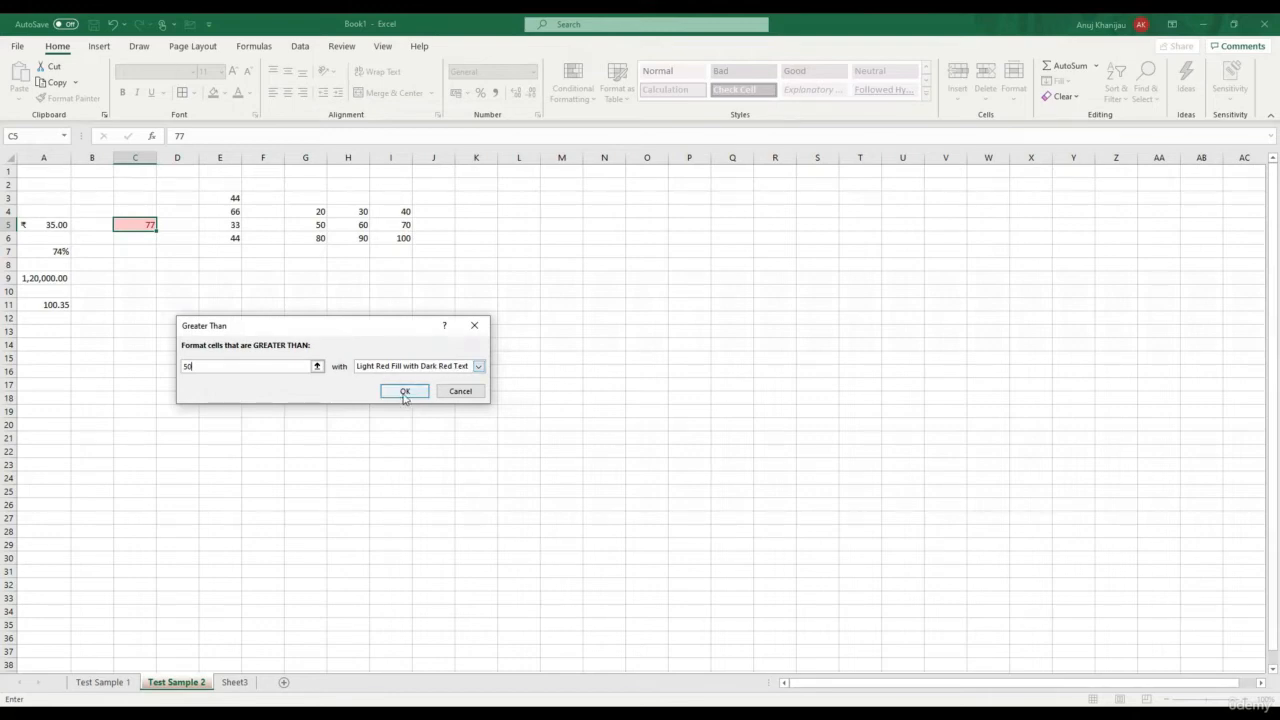
pyautogui.click(448, 393)
# Select E4 (66) and reopen the Conditional Formatting menu
pyautogui.click(271, 331)
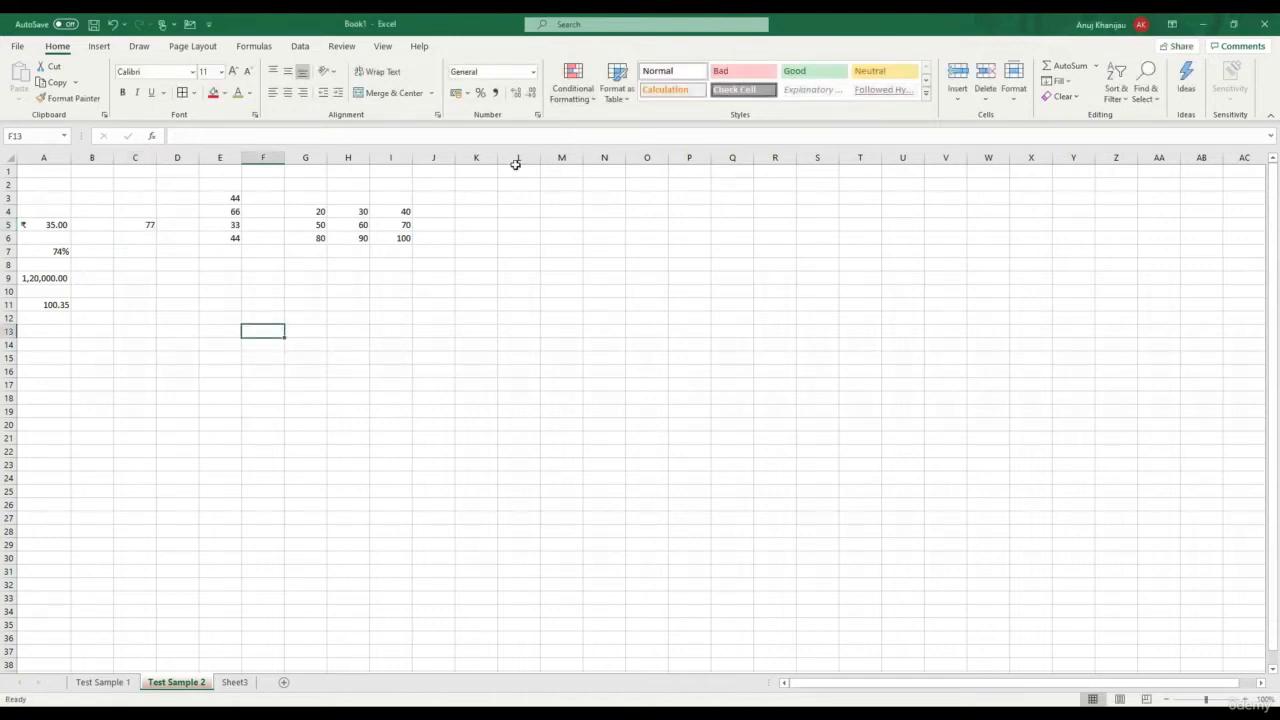
pyautogui.click(222, 209)
pyautogui.click(586, 90)
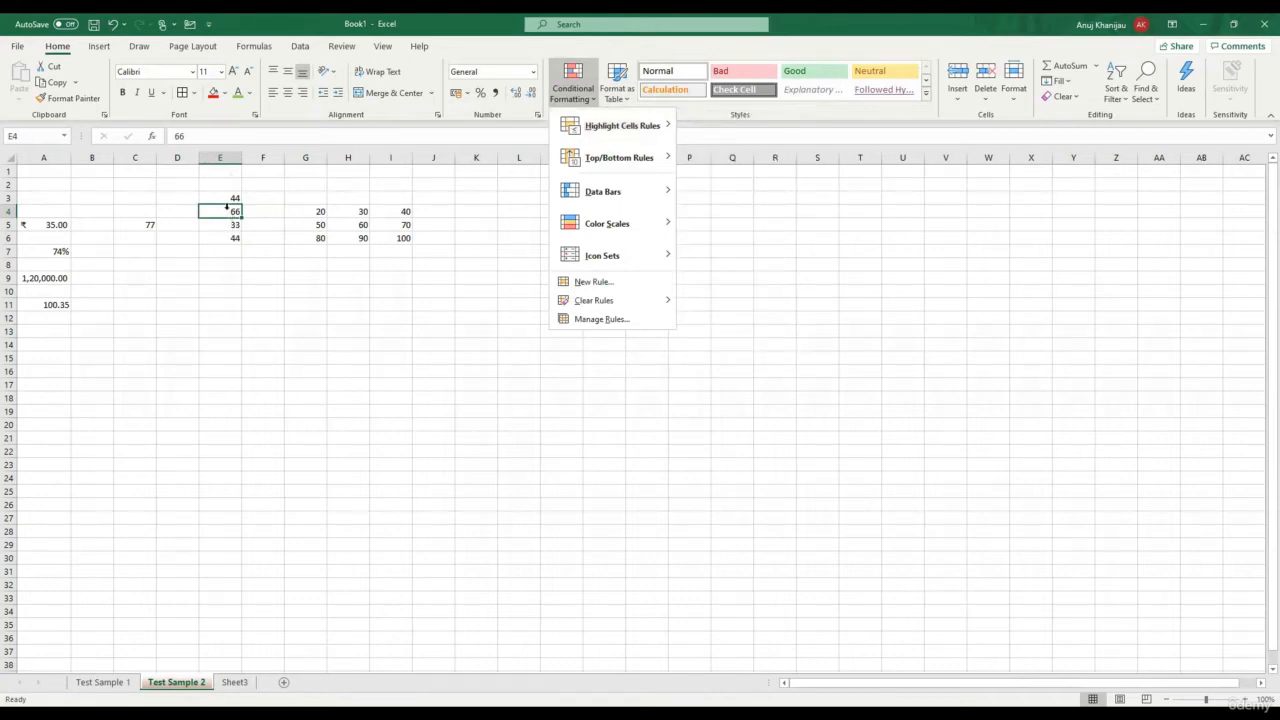
# Preview Duplicate Values highlighting on column E, then cancel it without keeping the rule
pyautogui.click(219, 157)
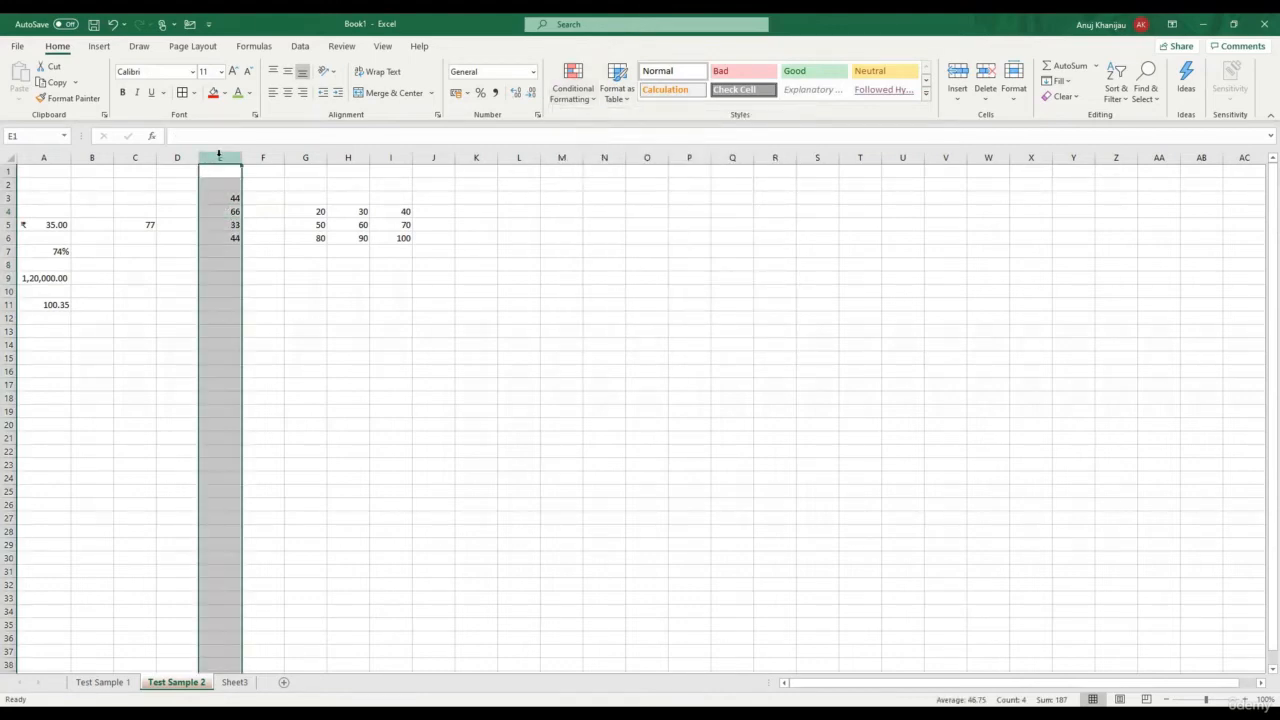
pyautogui.click(588, 103)
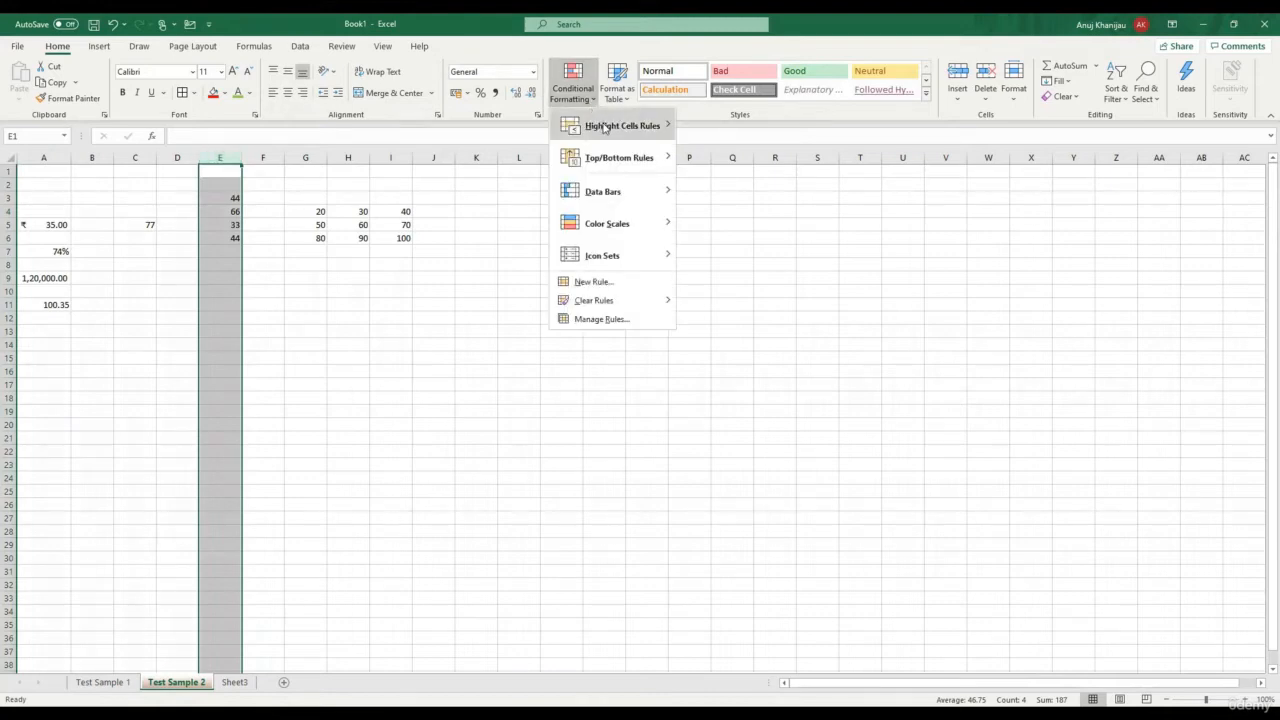
pyautogui.moveTo(650, 128)
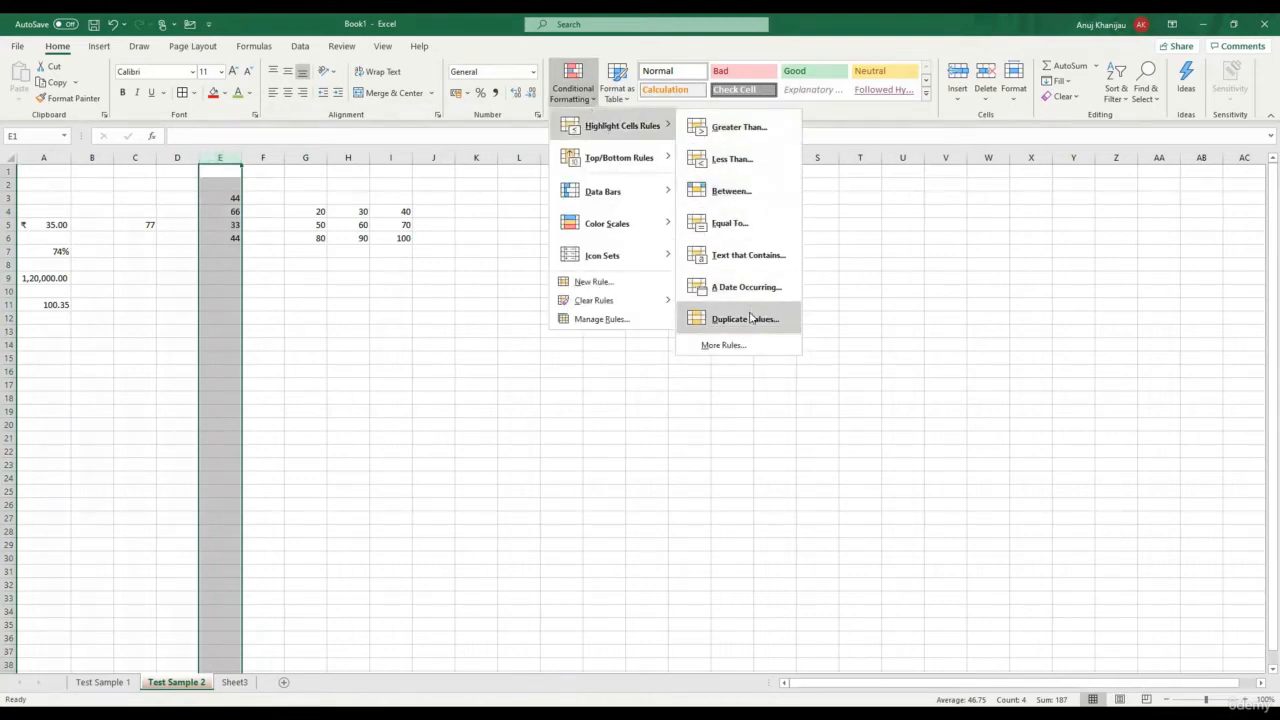
pyautogui.click(745, 319)
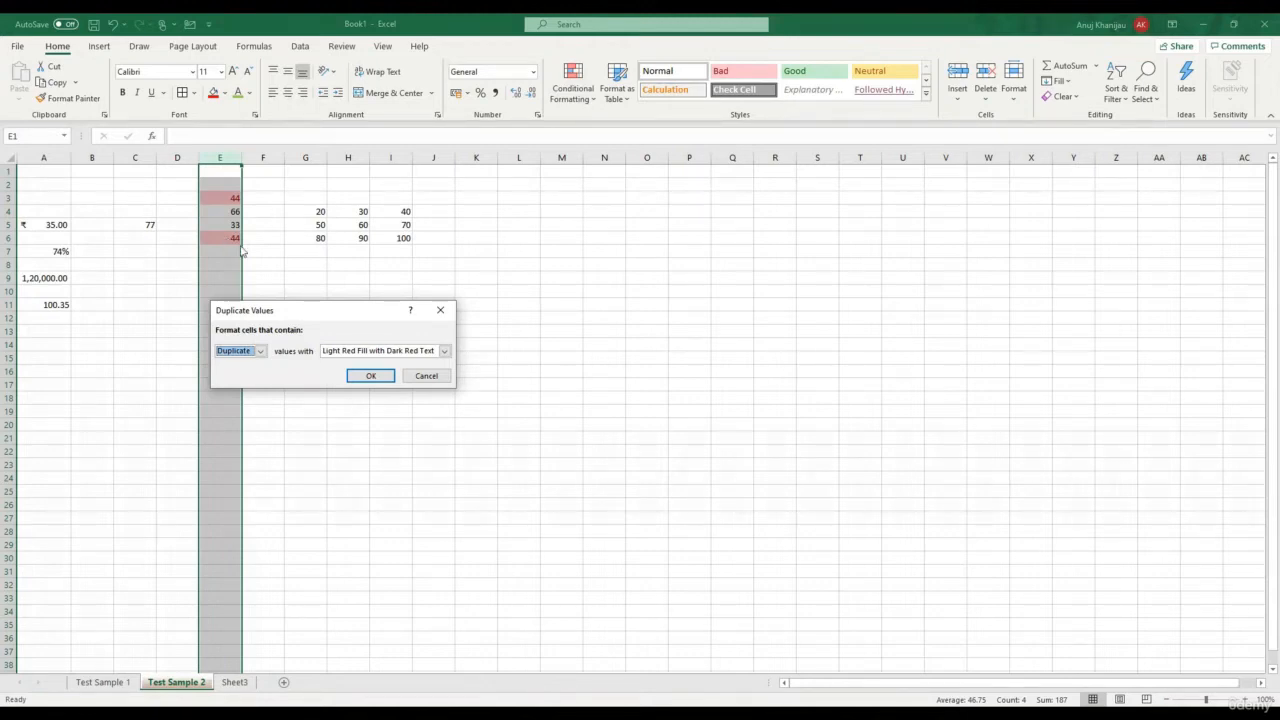
pyautogui.click(425, 377)
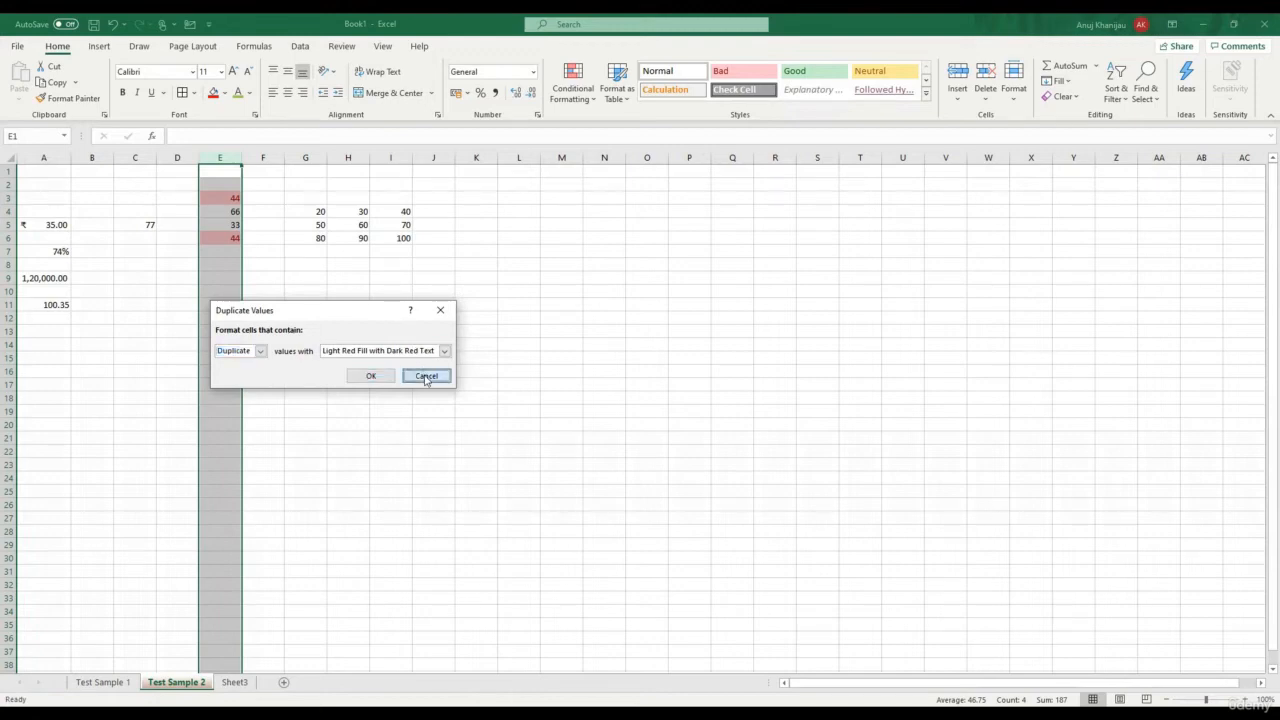
pyautogui.click(592, 100)
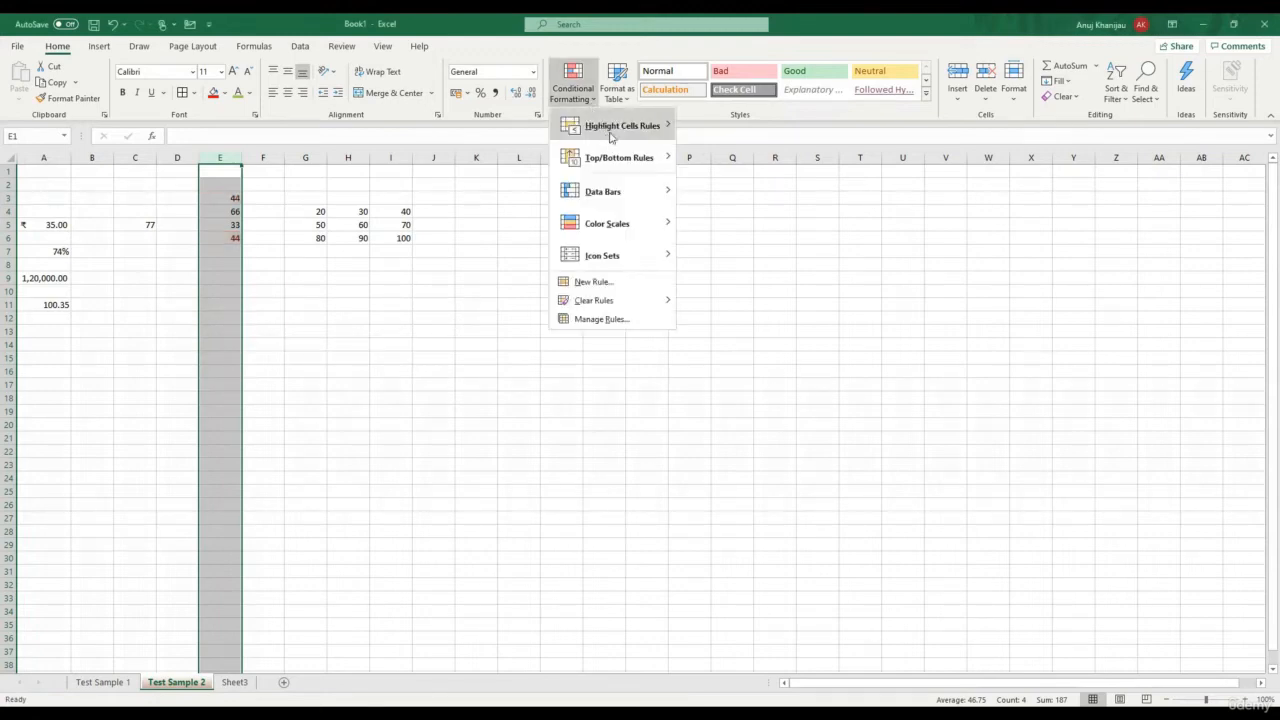
# Browse the Top/Bottom Rules and Data Bars submenus without applying any rule
pyautogui.moveTo(610, 137)
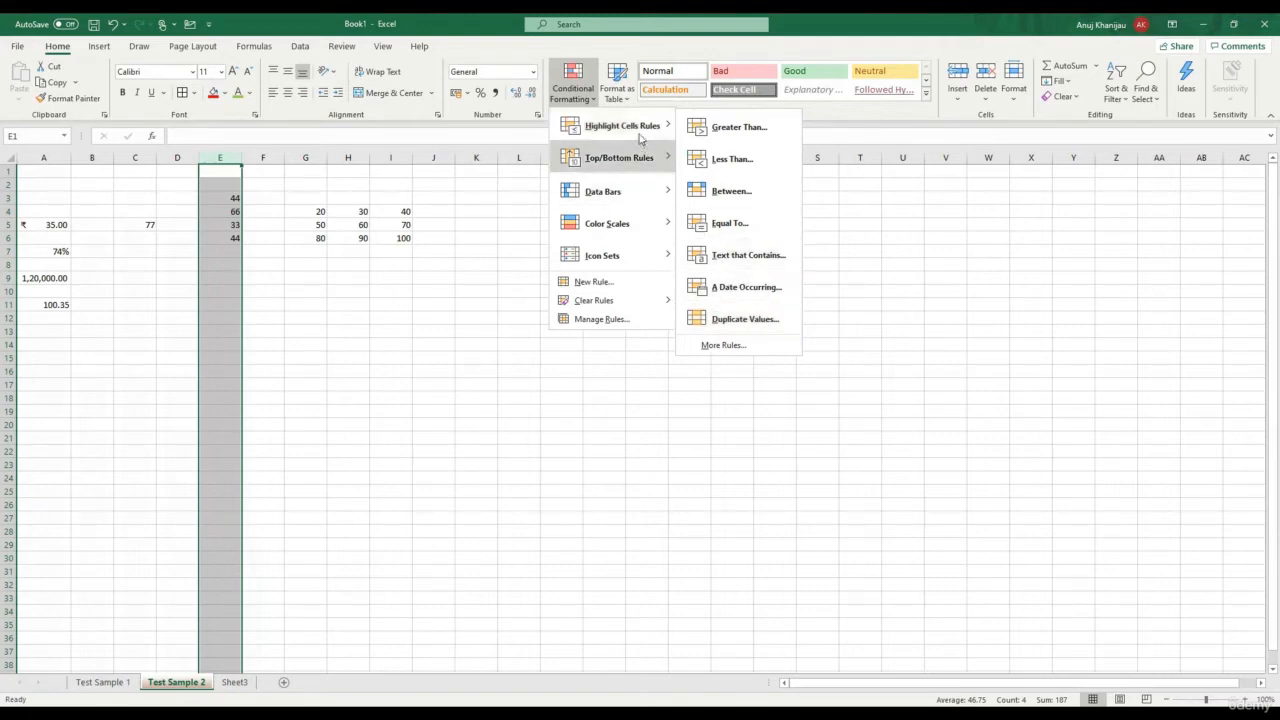
pyautogui.moveTo(640, 152)
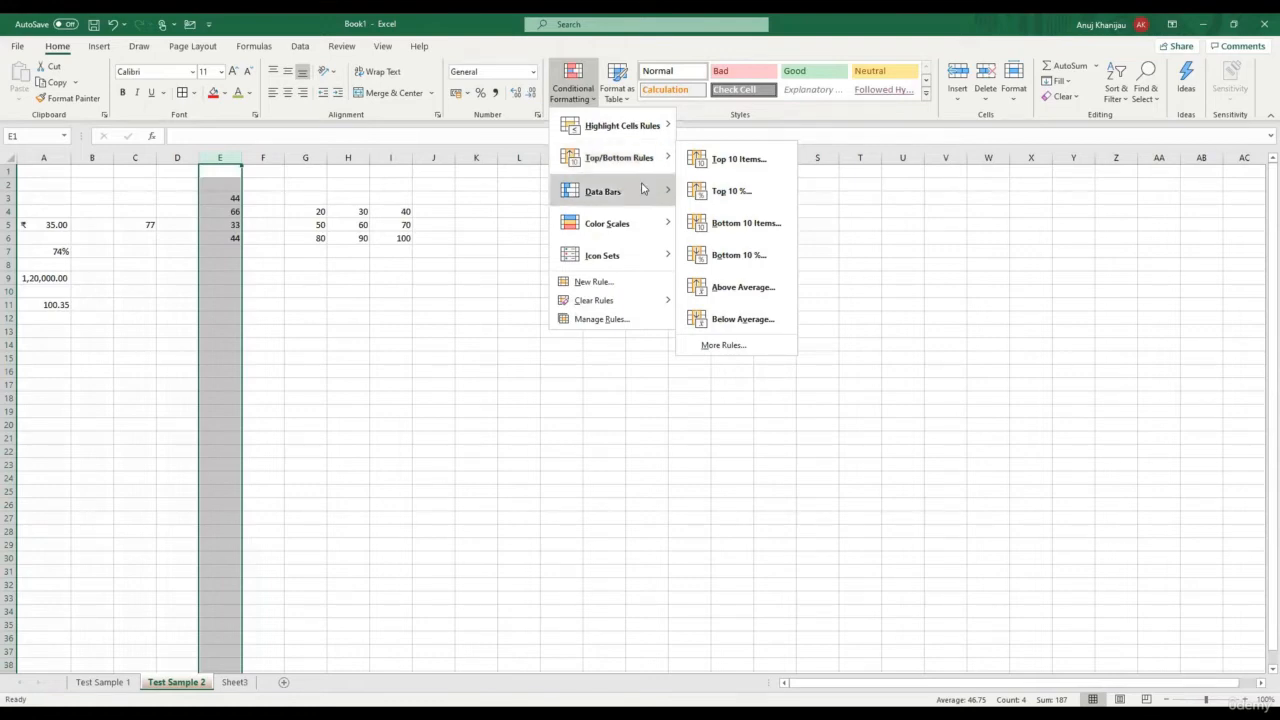
pyautogui.moveTo(643, 189)
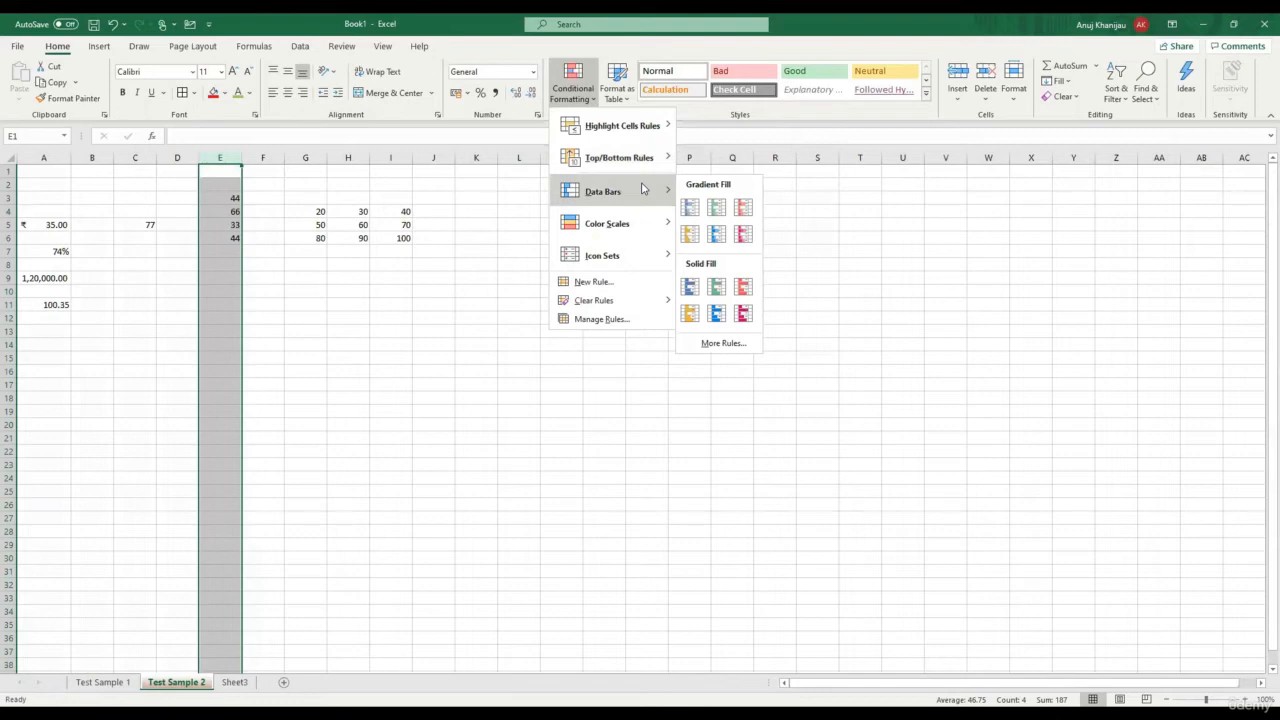
pyautogui.click(224, 195)
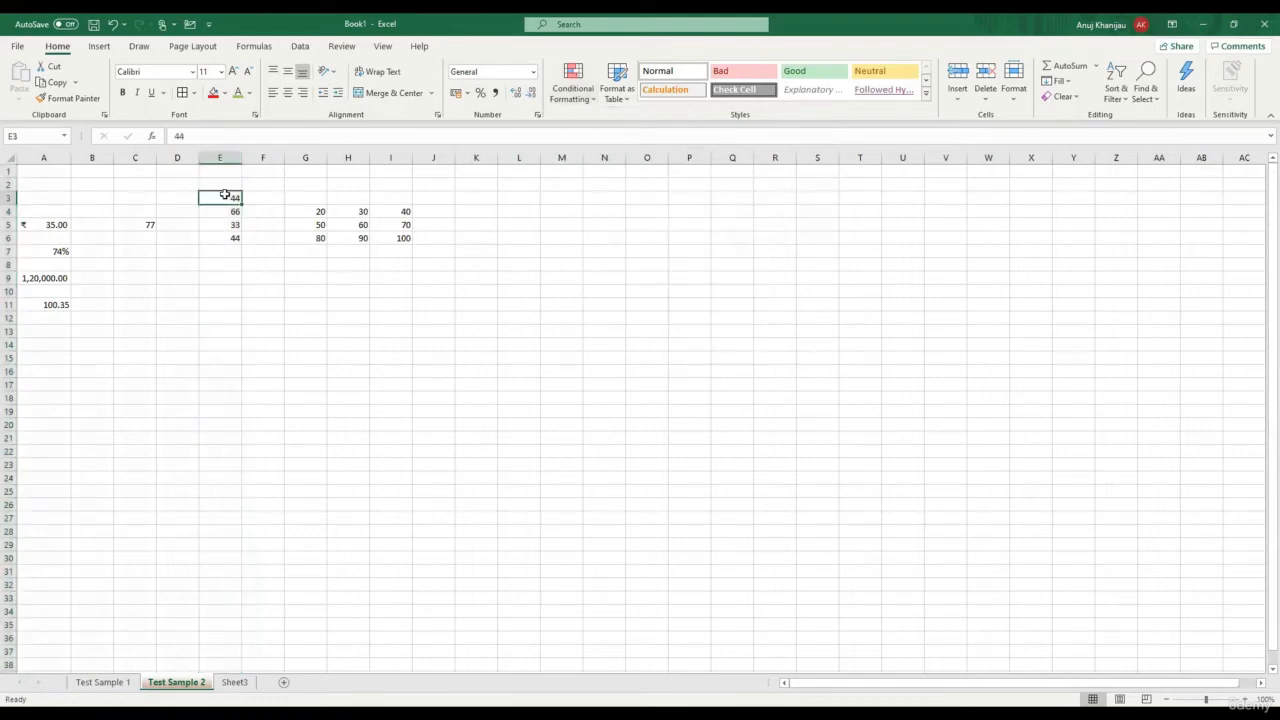
pyautogui.click(585, 95)
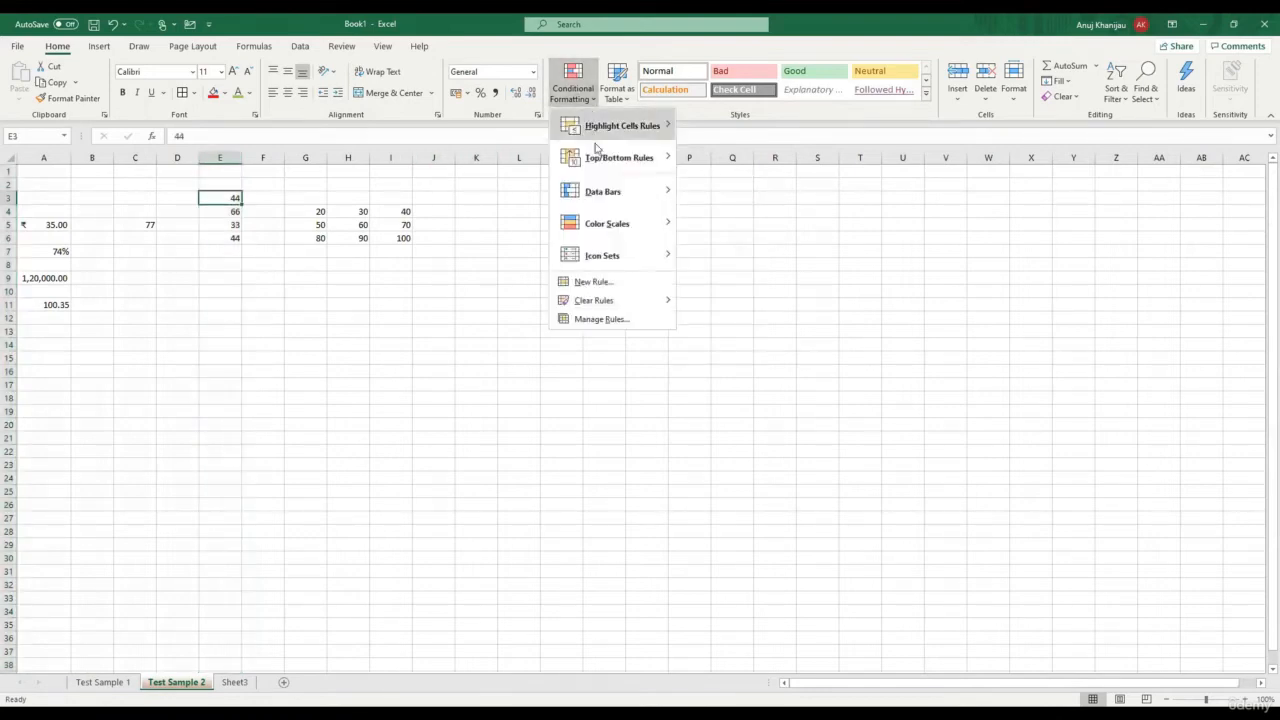
pyautogui.moveTo(615, 199)
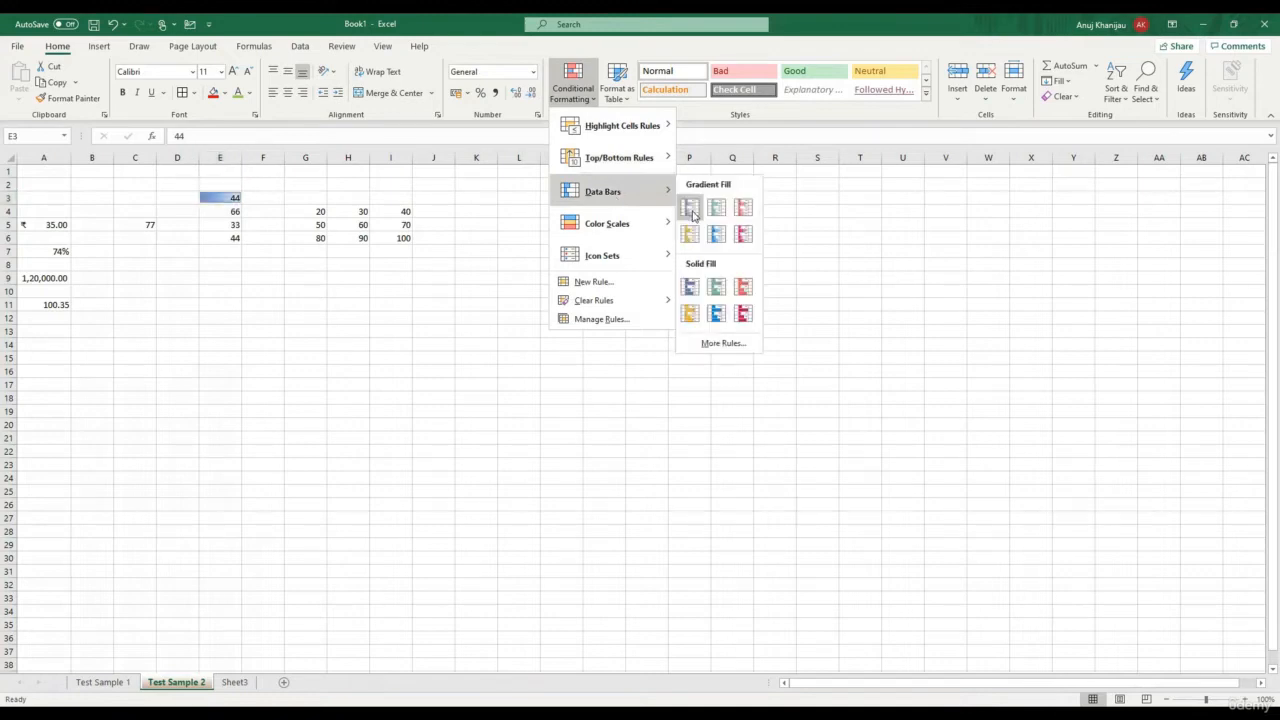
pyautogui.click(692, 212)
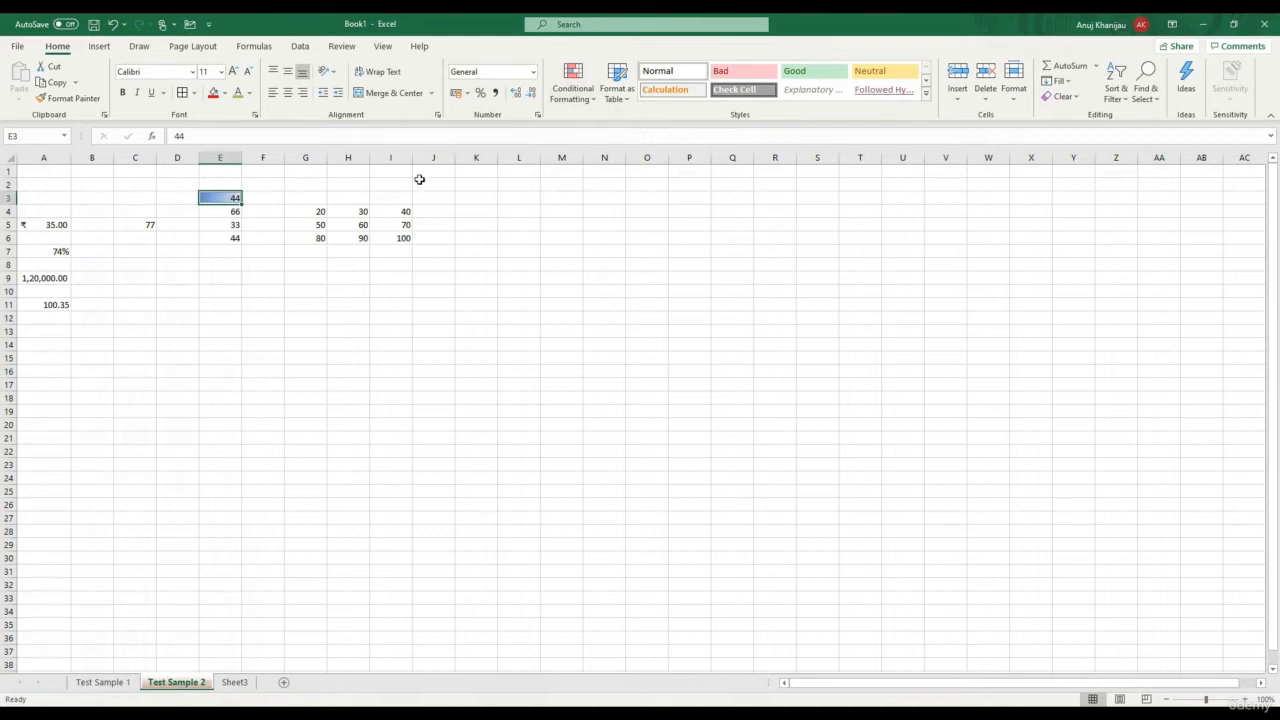
pyautogui.click(229, 212)
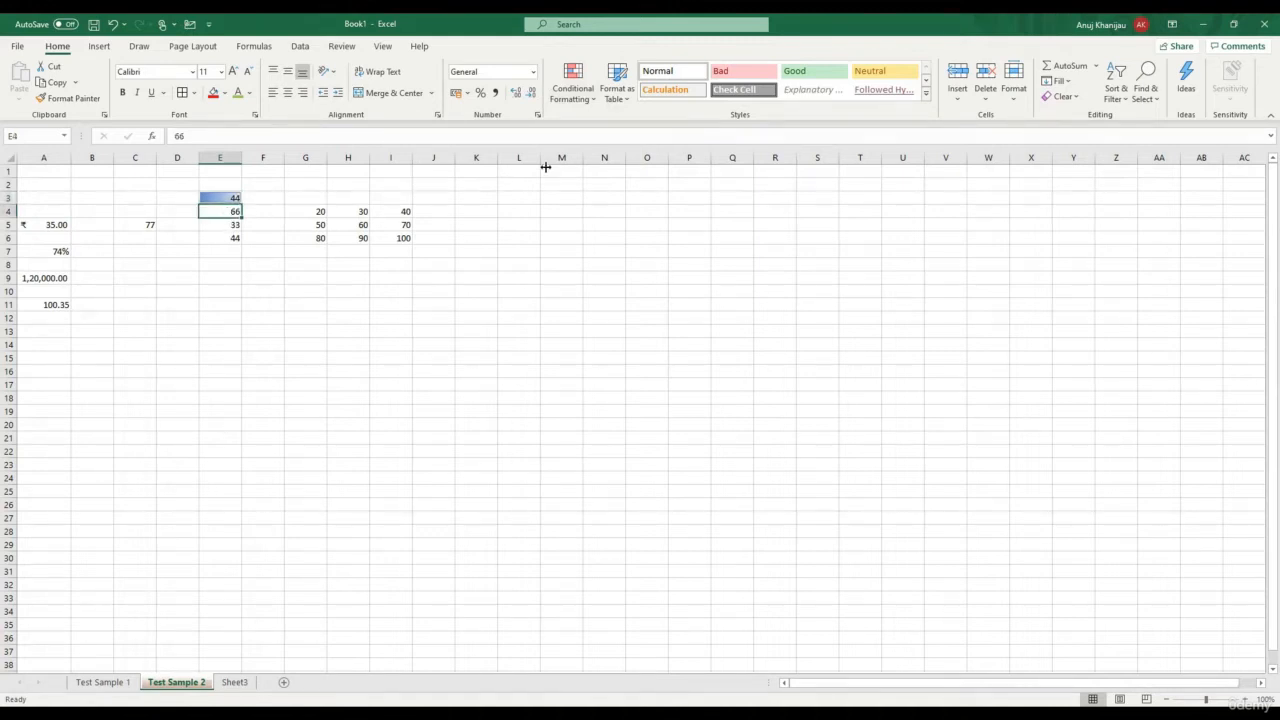
pyautogui.click(569, 98)
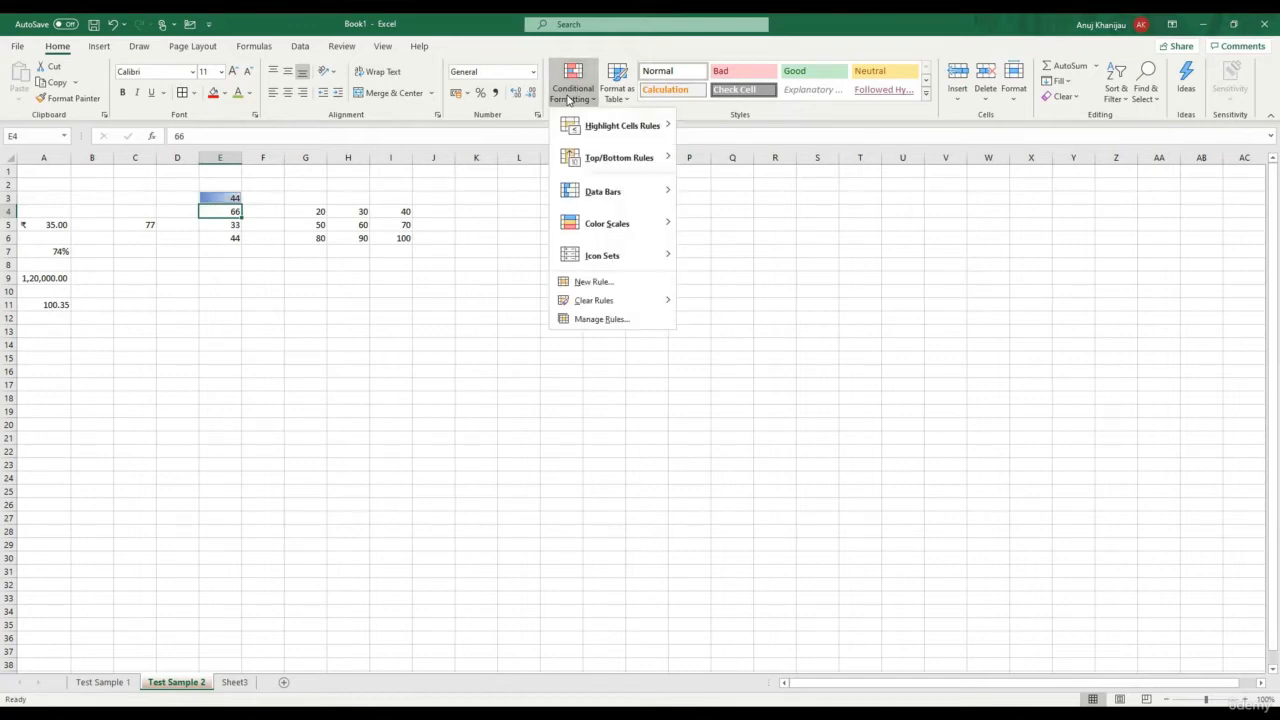
pyautogui.moveTo(640, 191)
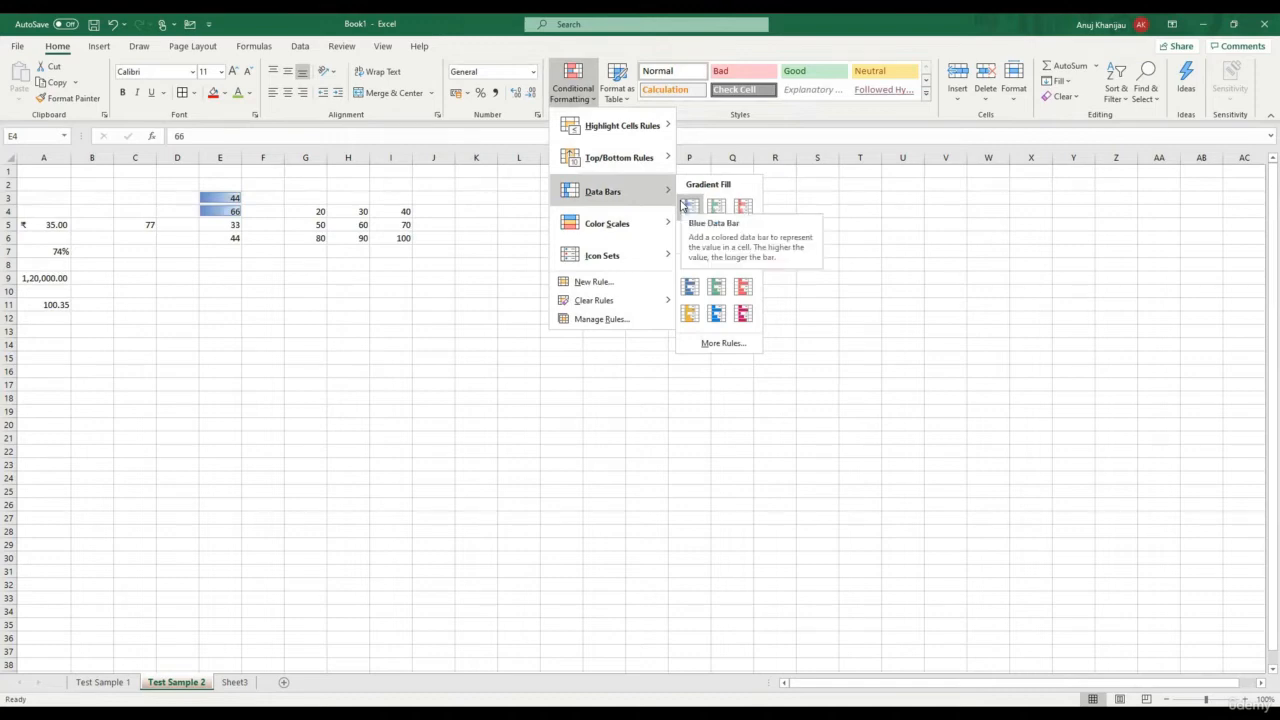
pyautogui.click(683, 205)
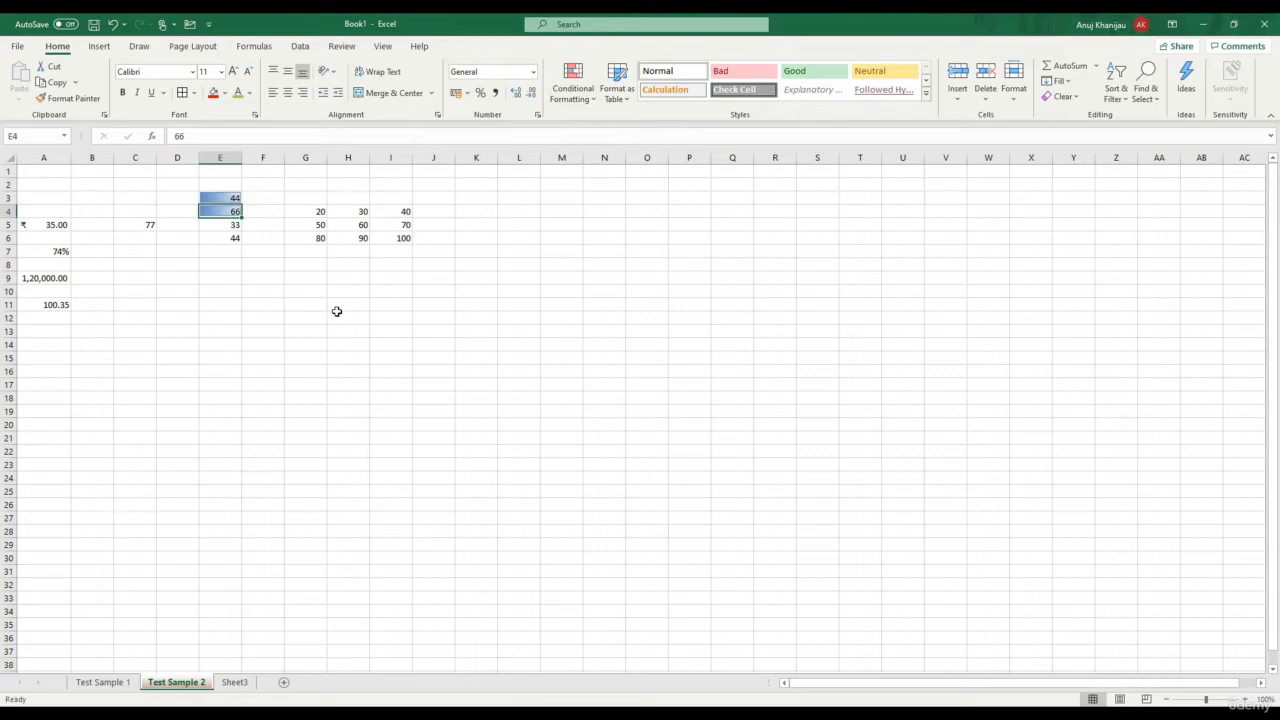
pyautogui.click(337, 315)
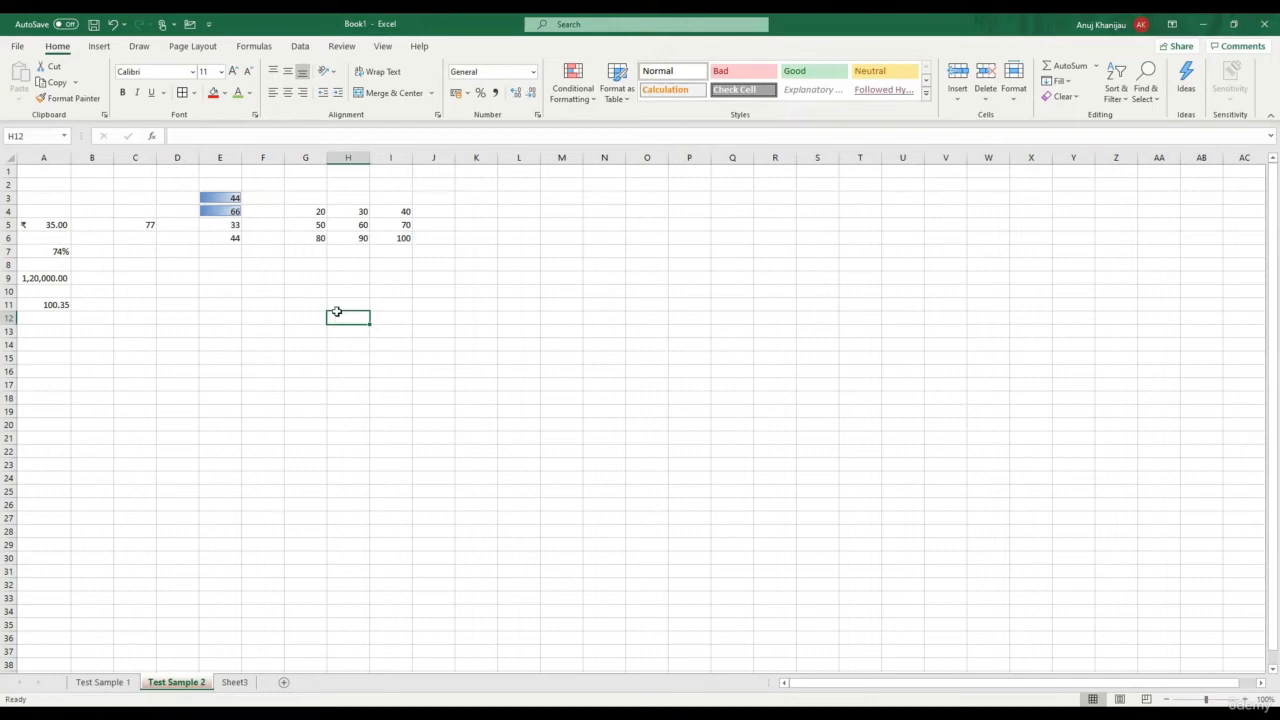
pyautogui.hotkey('ctrl', 'z')
pyautogui.hotkey('ctrl', 'z')
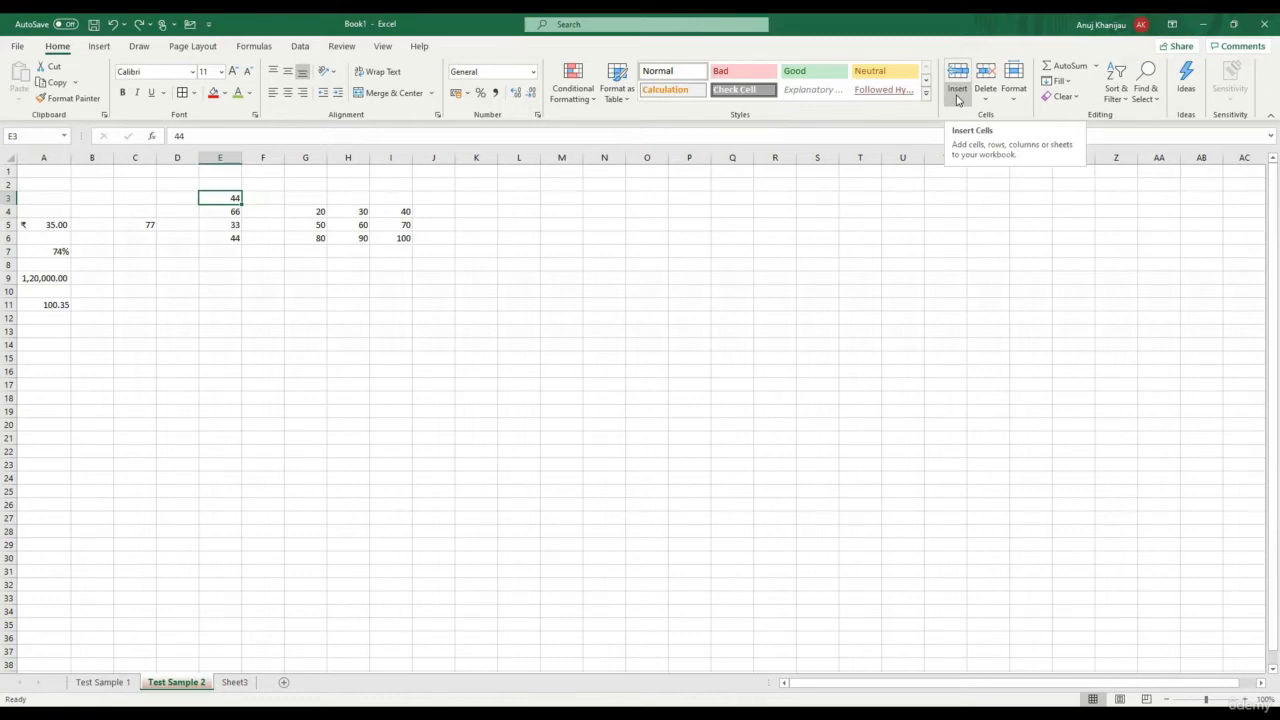
# Insert two blank sheet rows above row 9
pyautogui.click(12, 278)
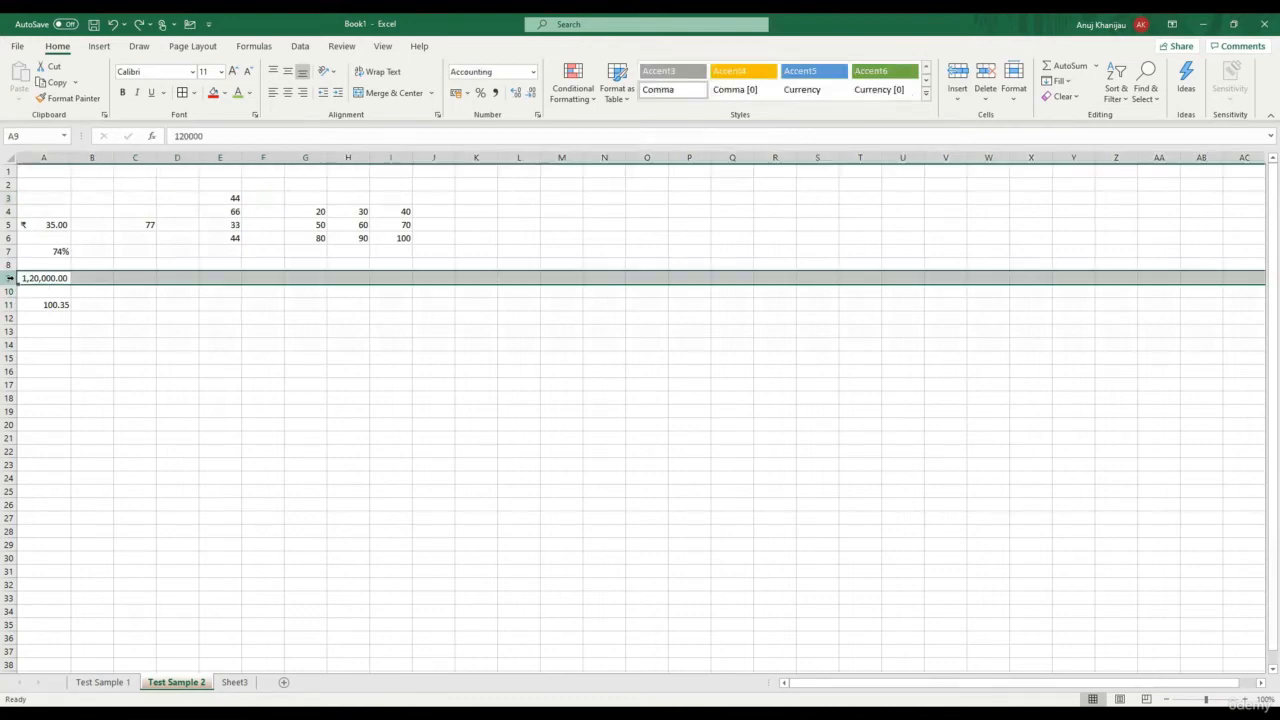
pyautogui.click(957, 98)
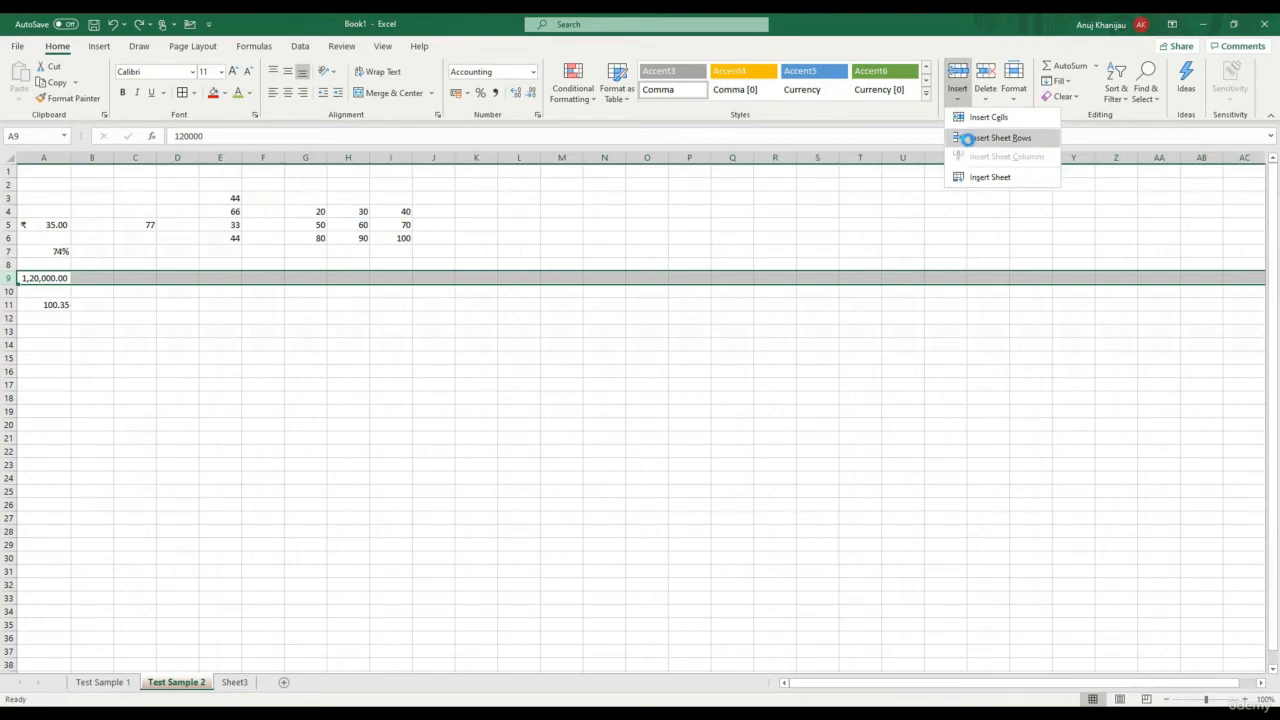
pyautogui.click(969, 141)
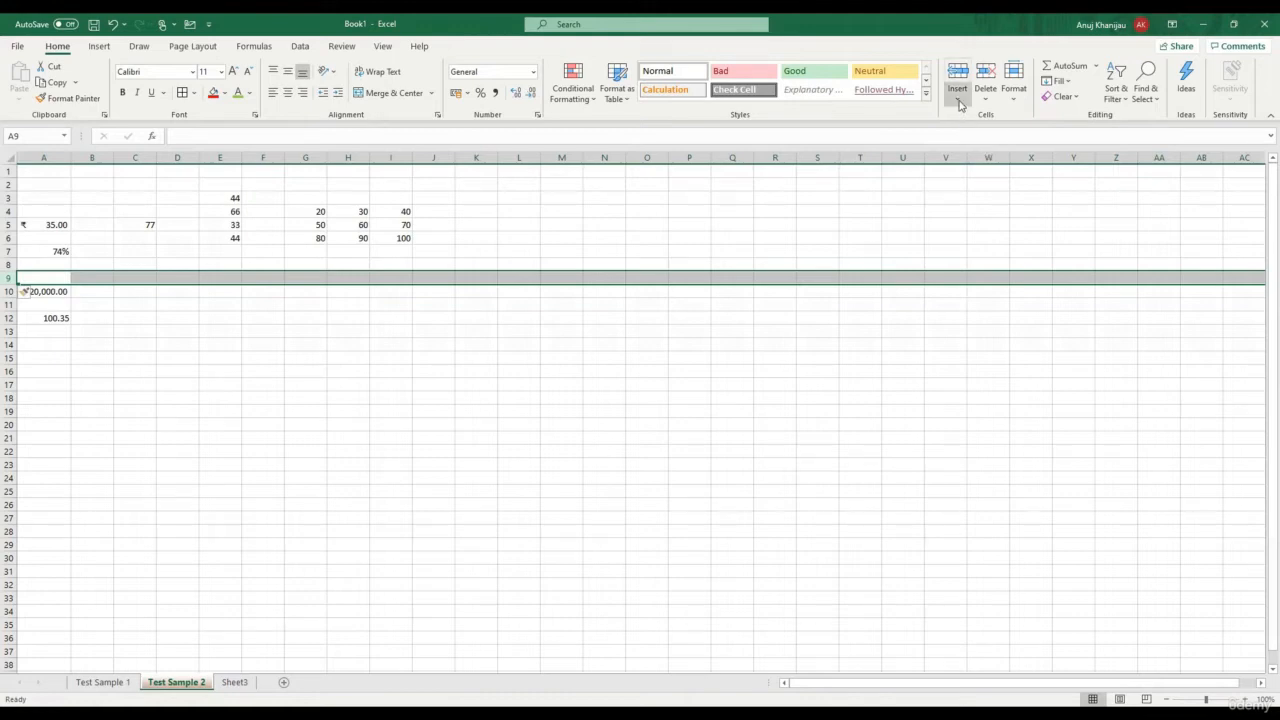
pyautogui.click(959, 104)
pyautogui.click(969, 141)
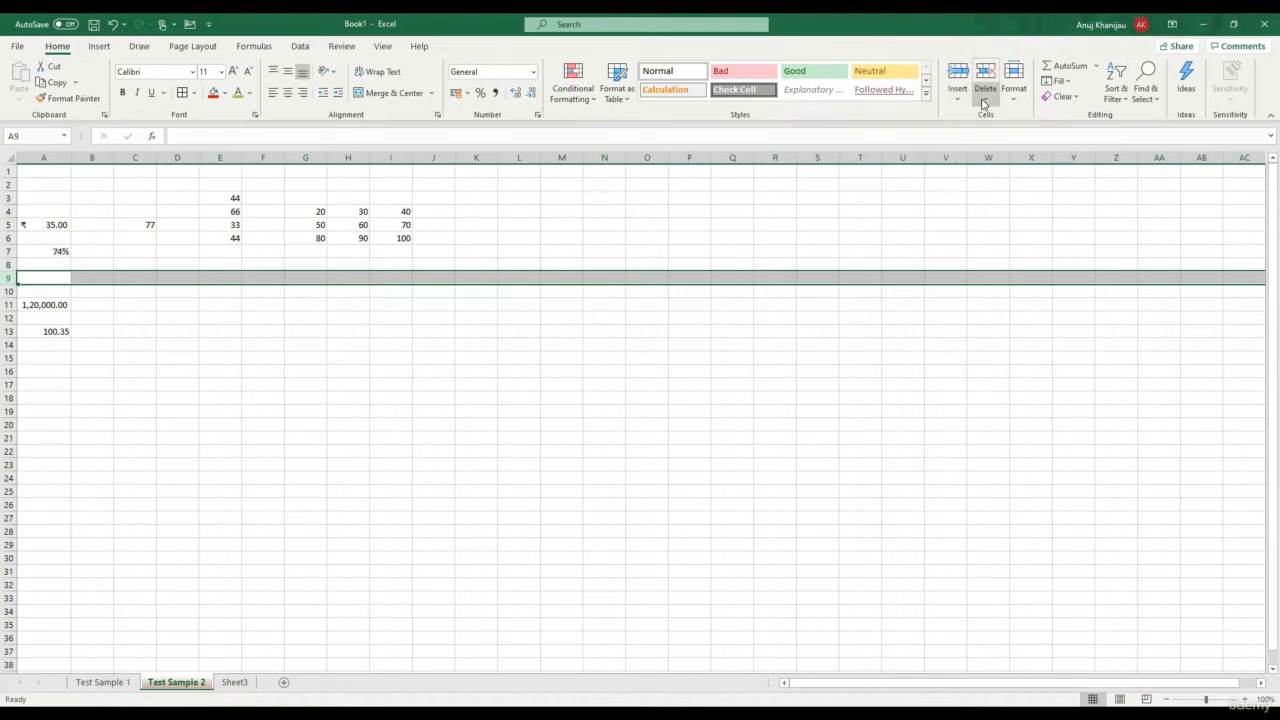
# Delete the two empty rows so 1,20,000.00 sits back in row 9
pyautogui.click(984, 104)
pyautogui.click(1028, 138)
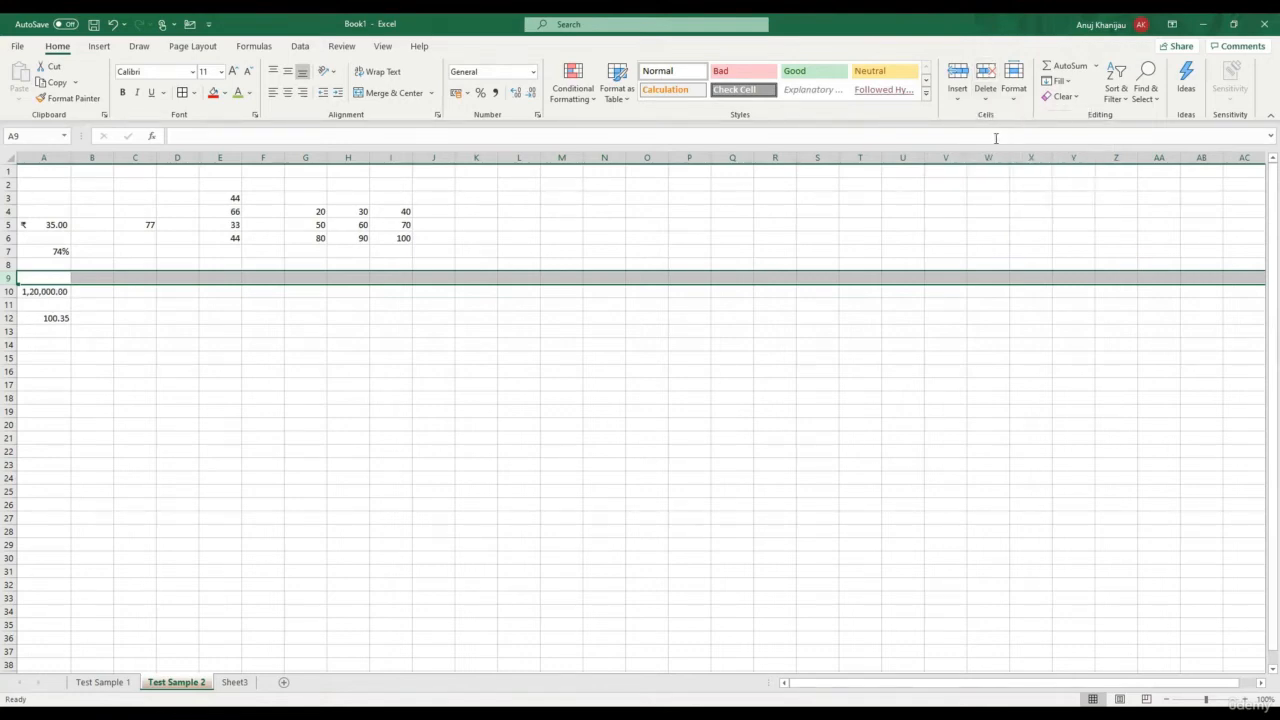
pyautogui.click(990, 103)
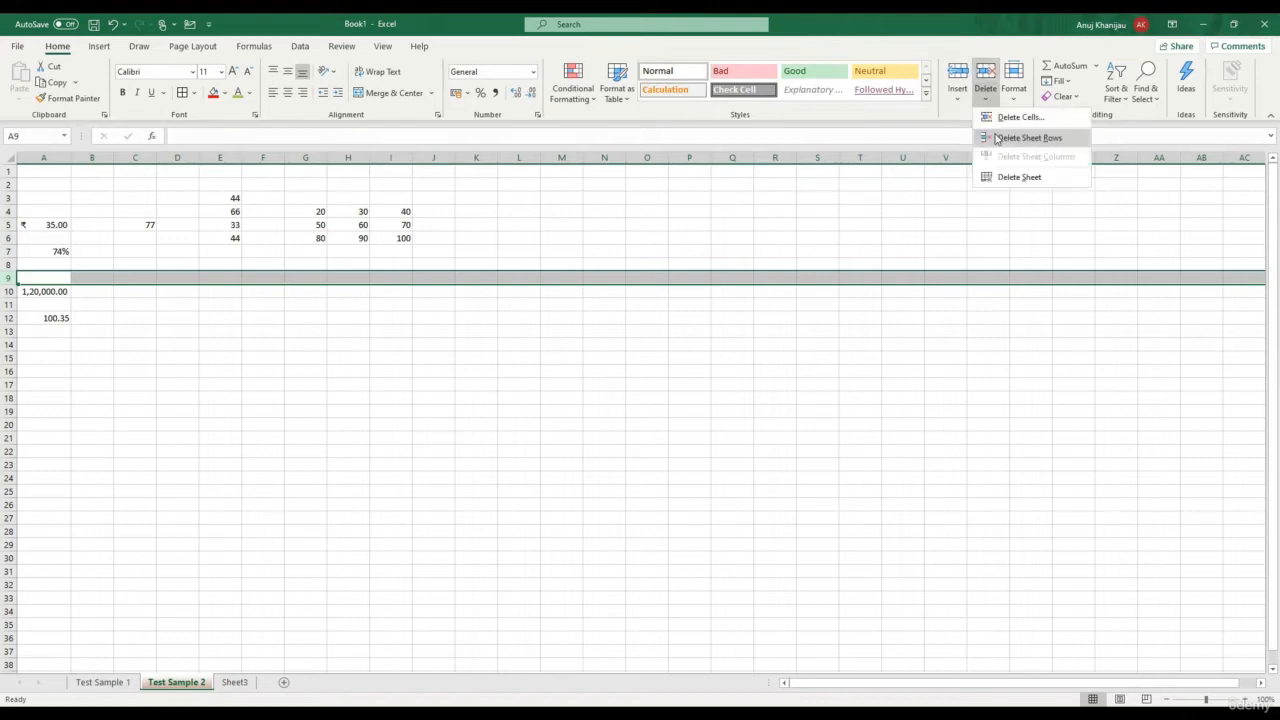
pyautogui.click(996, 138)
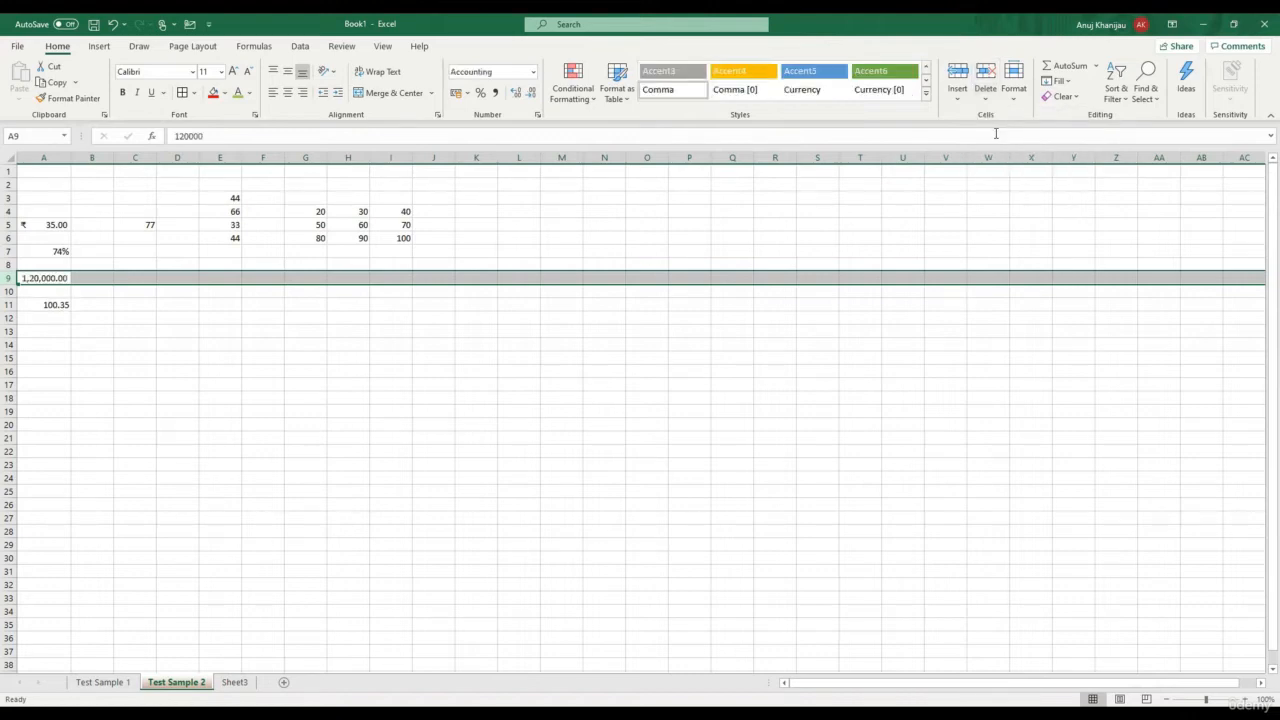
pyautogui.click(238, 237)
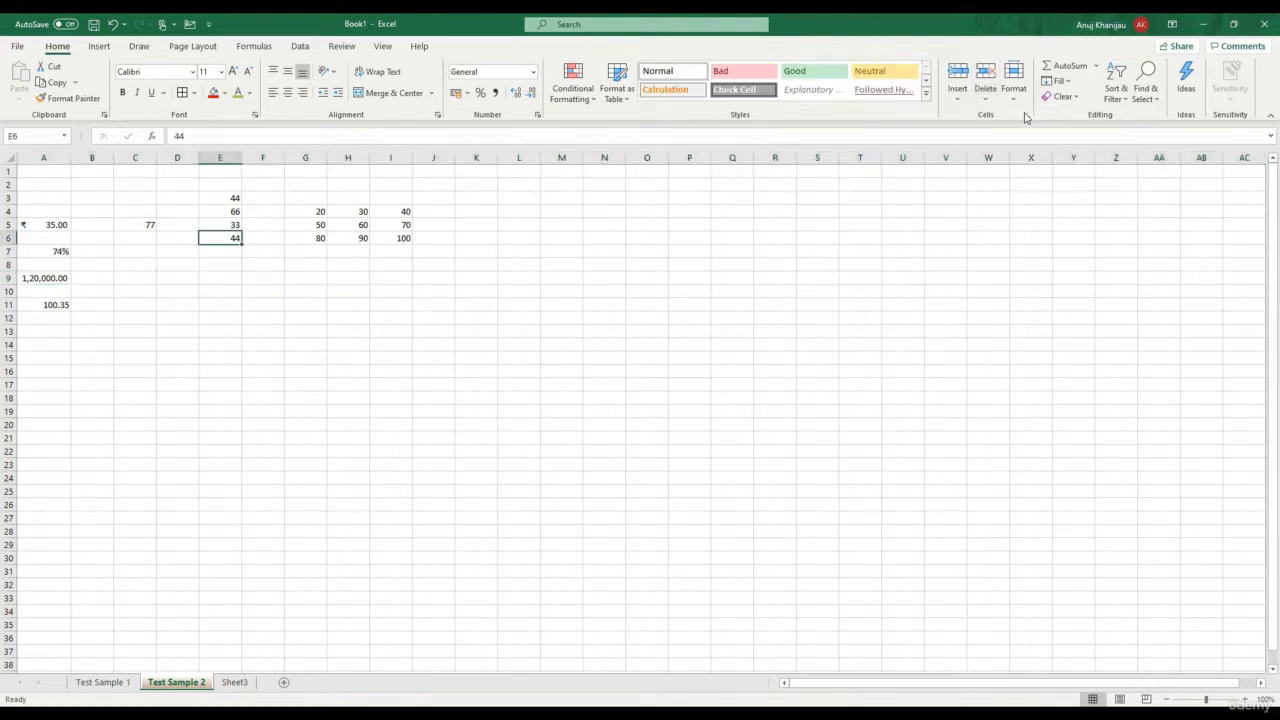
pyautogui.click(960, 104)
pyautogui.click(967, 122)
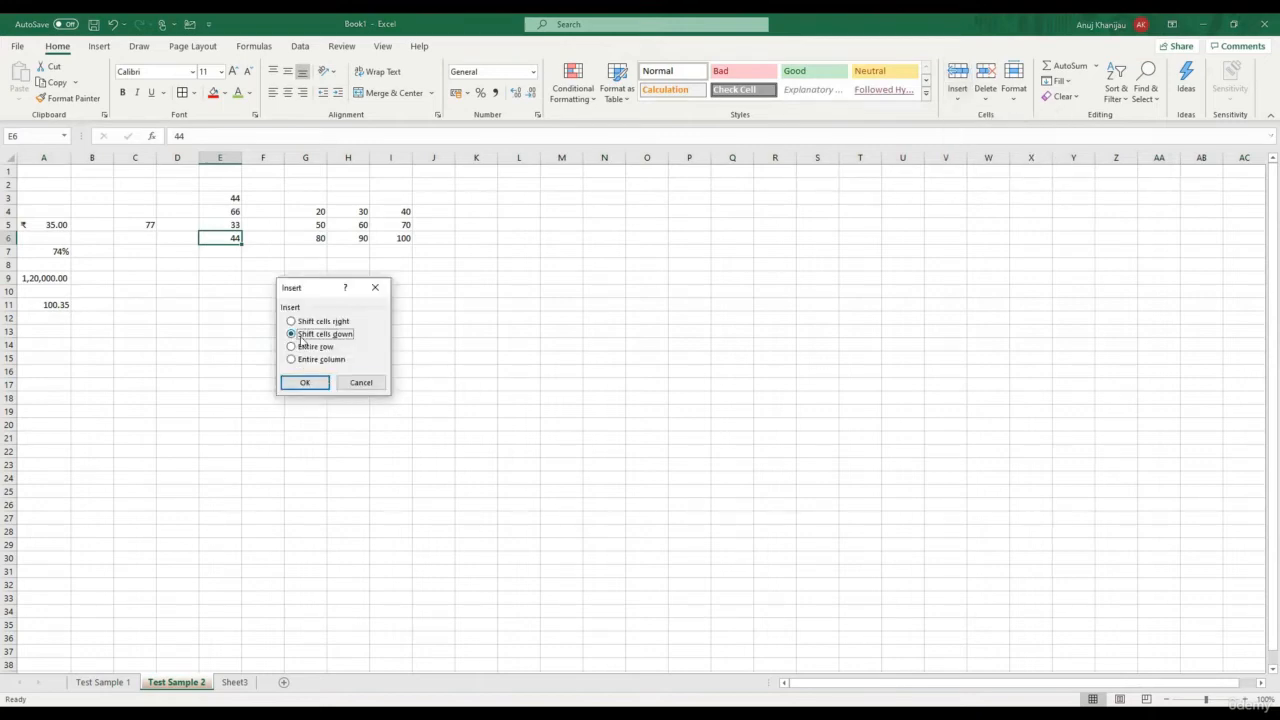
pyautogui.click(310, 383)
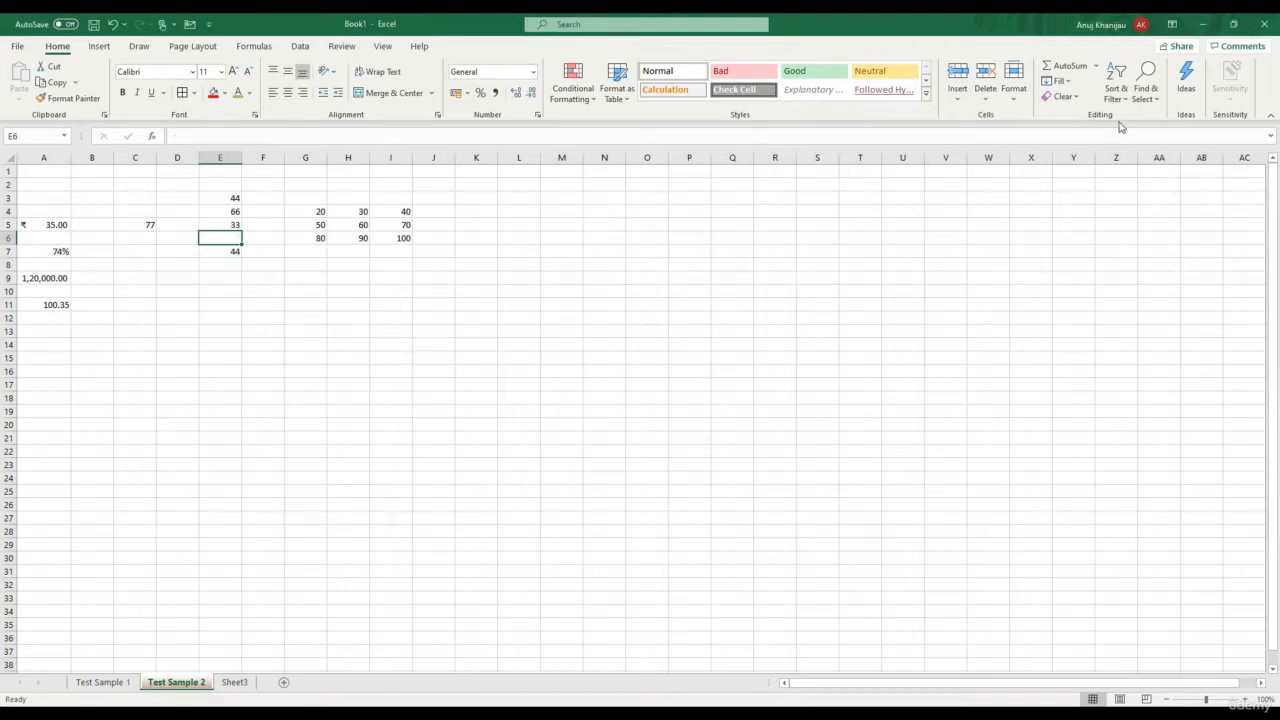
pyautogui.click(986, 100)
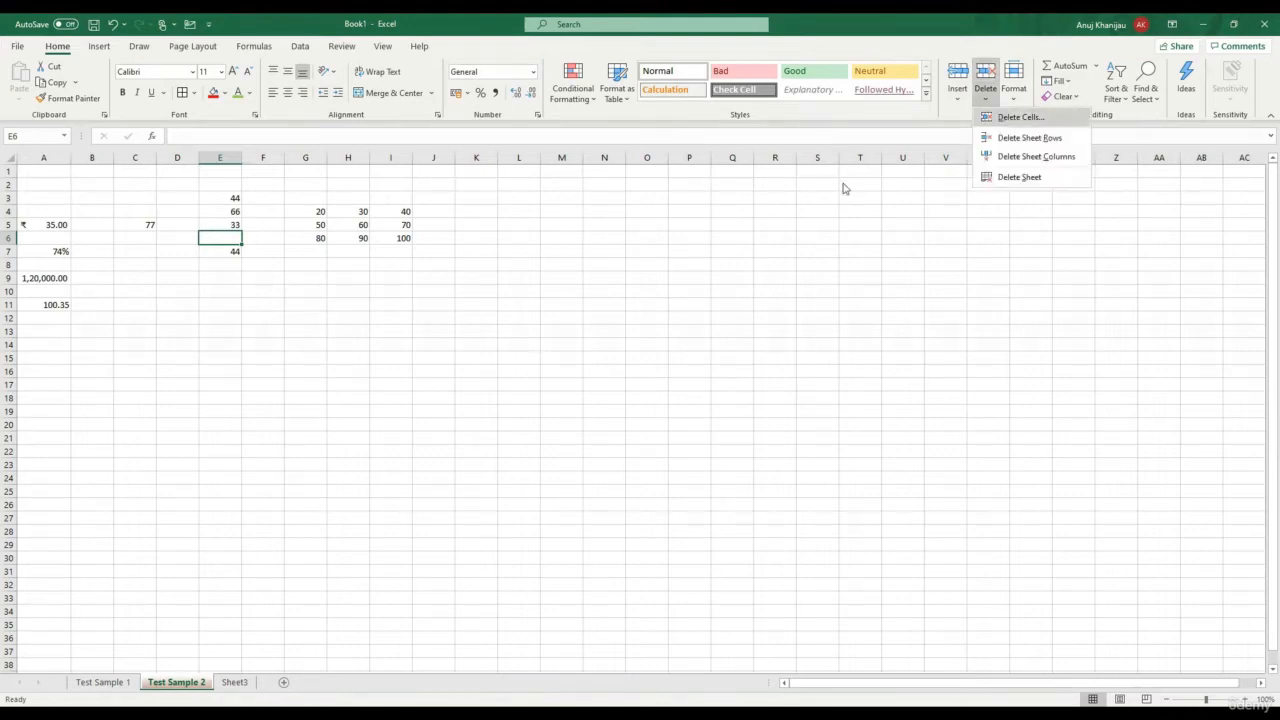
pyautogui.click(305, 383)
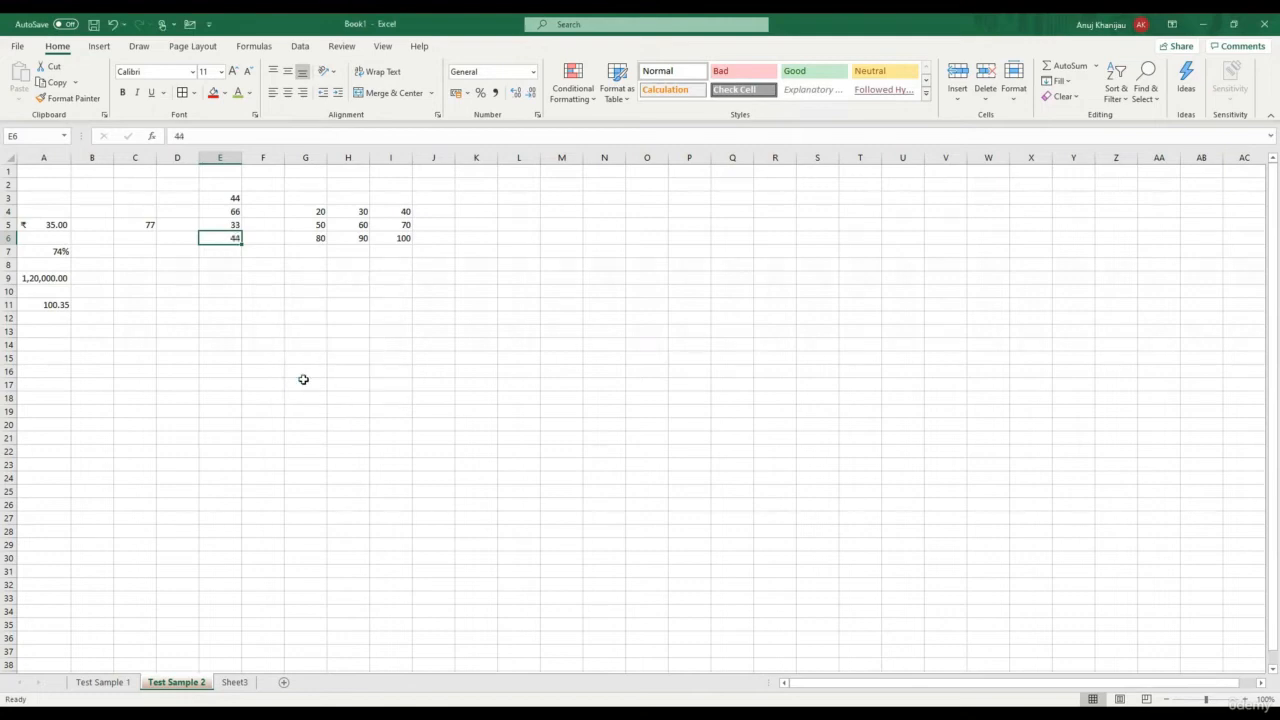
pyautogui.click(964, 104)
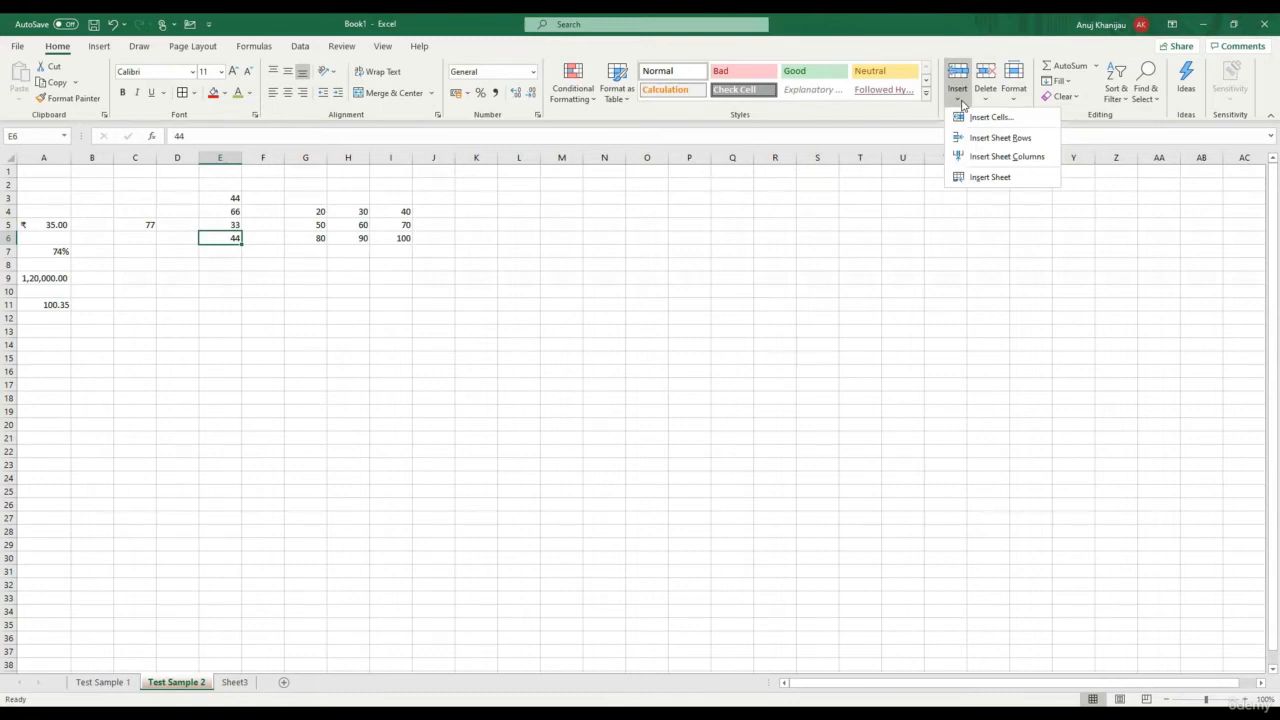
# Insert a blank Sheet4, then return to Test Sample 2 with the 44 in E7 and E6 empty
pyautogui.click(979, 179)
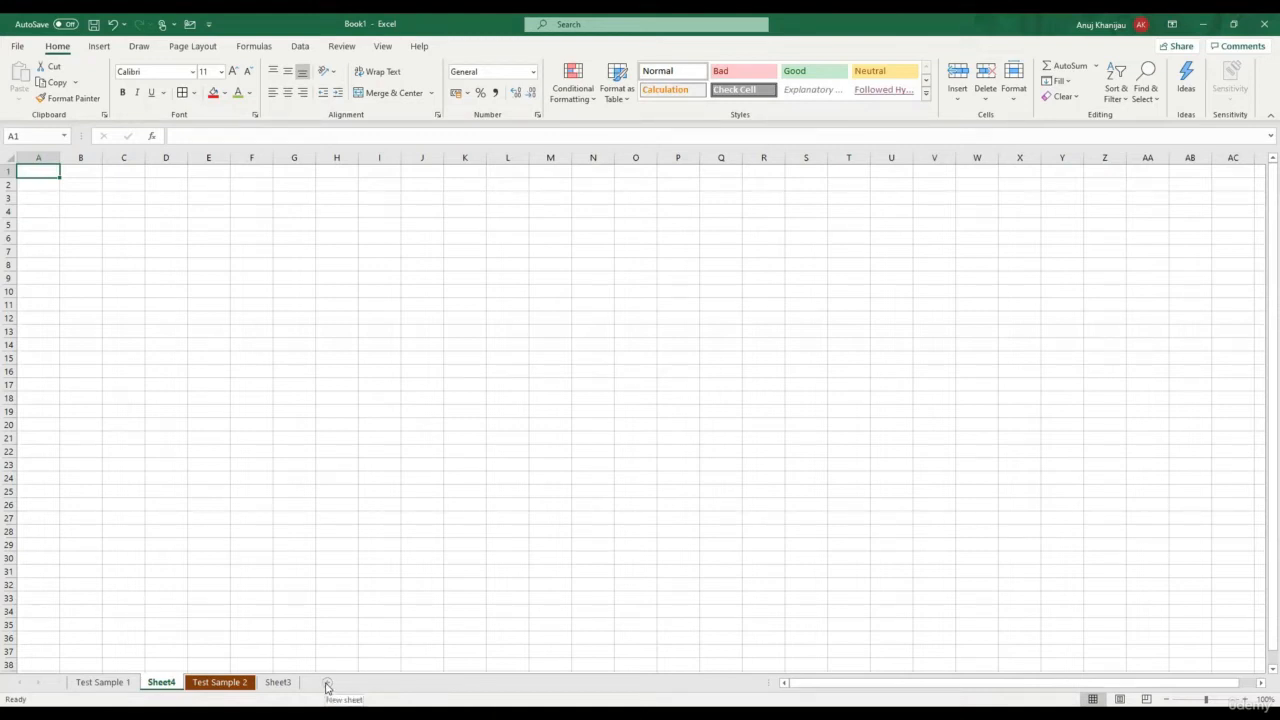
pyautogui.hotkey('ctrl', 'pagedown')
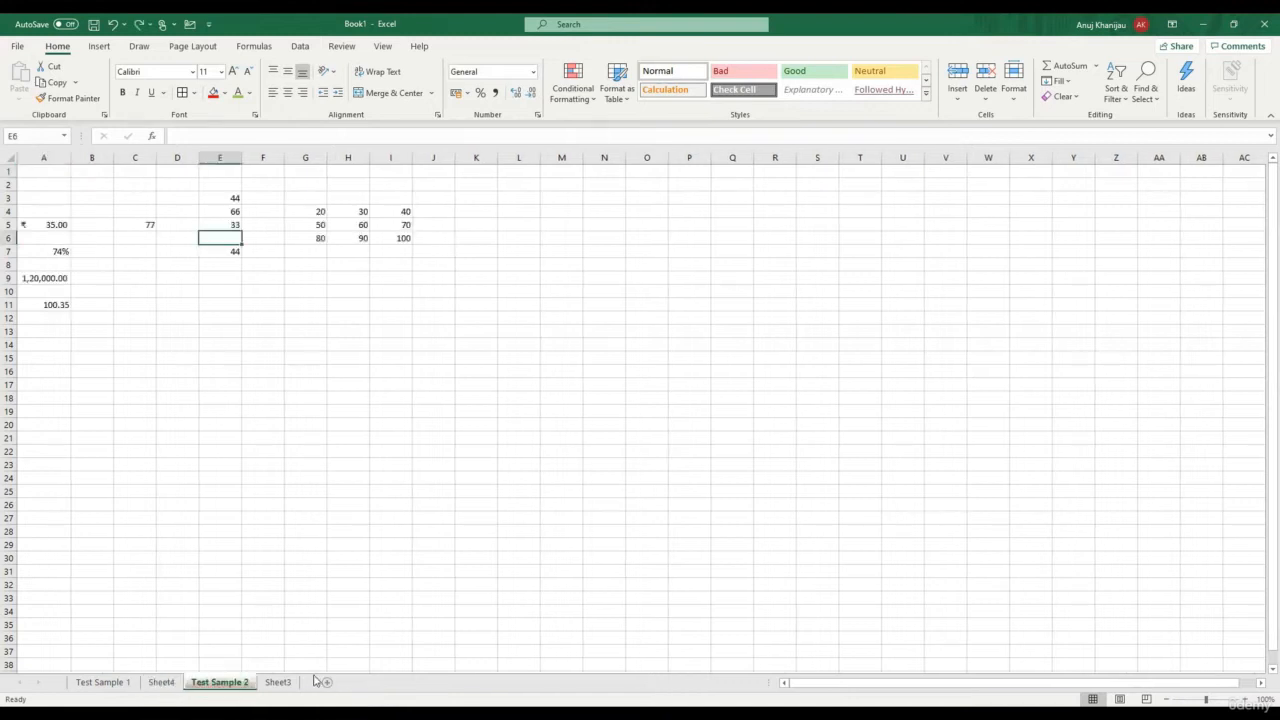
pyautogui.click(505, 397)
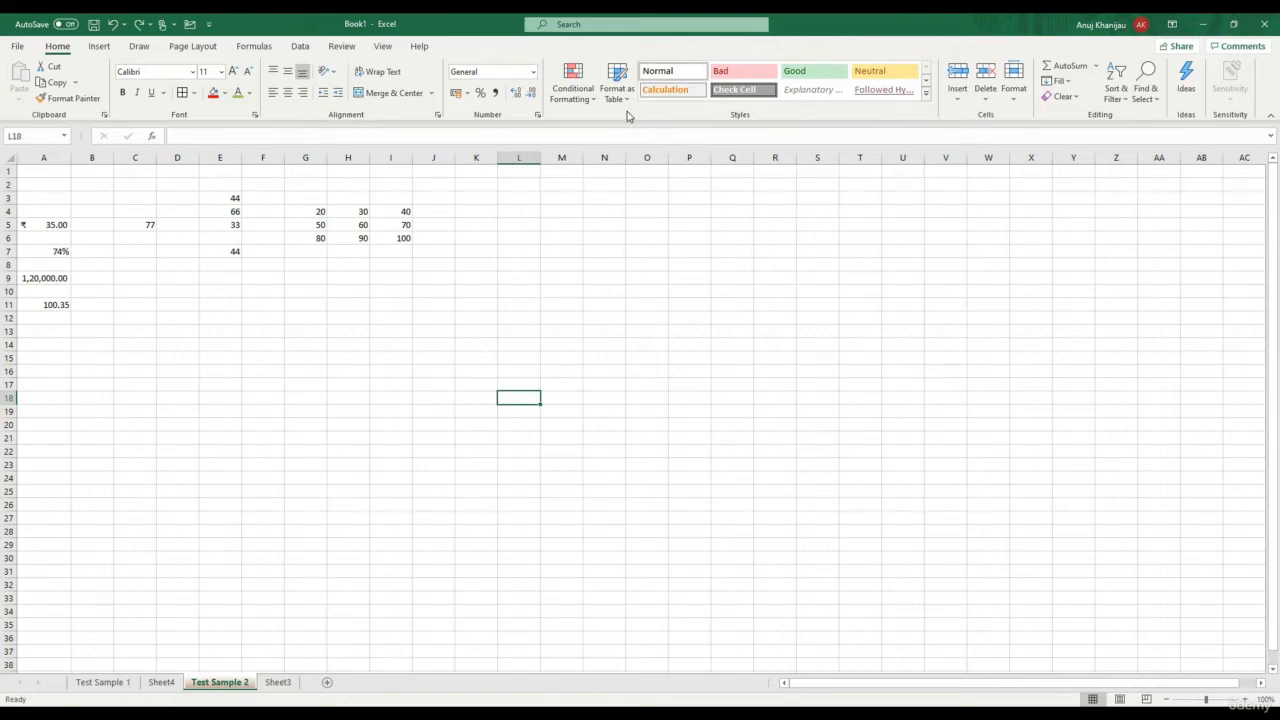
# Format G4:I6 as a Light-style table with range $G$4:$I$6 and no headers, adding Column1–Column3
pyautogui.click(631, 226)
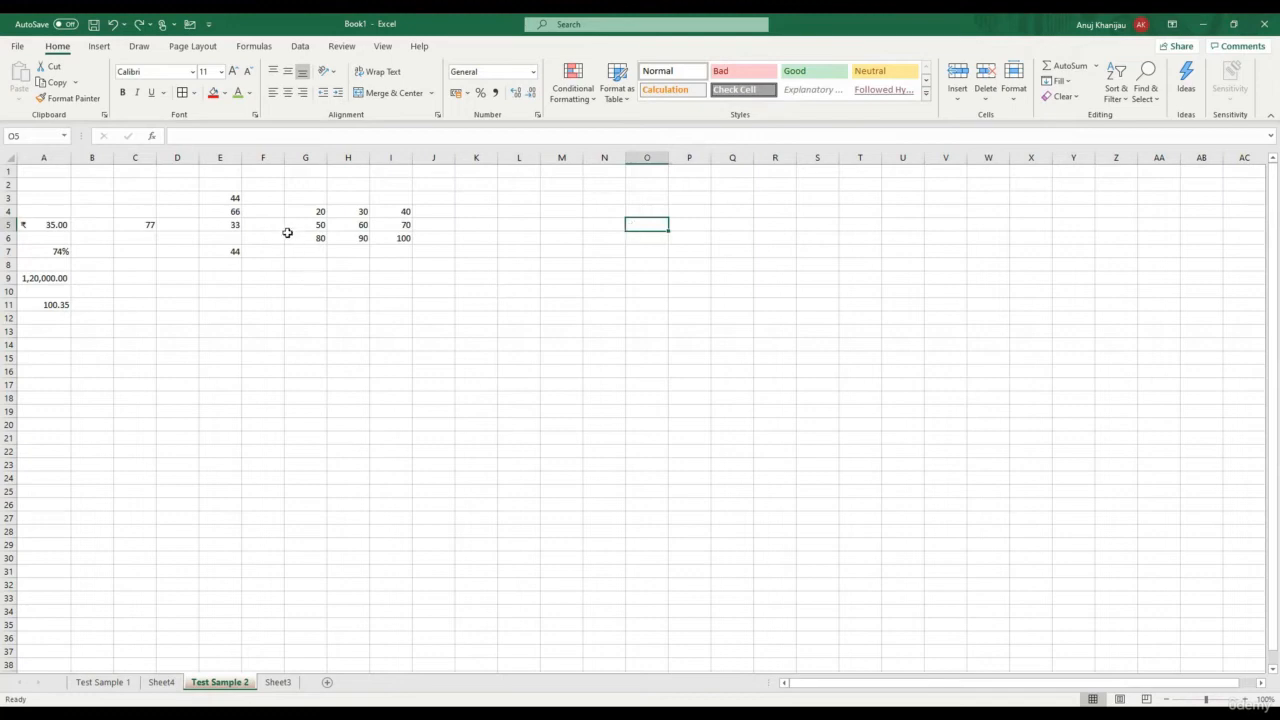
pyautogui.moveTo(303, 207); pyautogui.dragTo(396, 238)
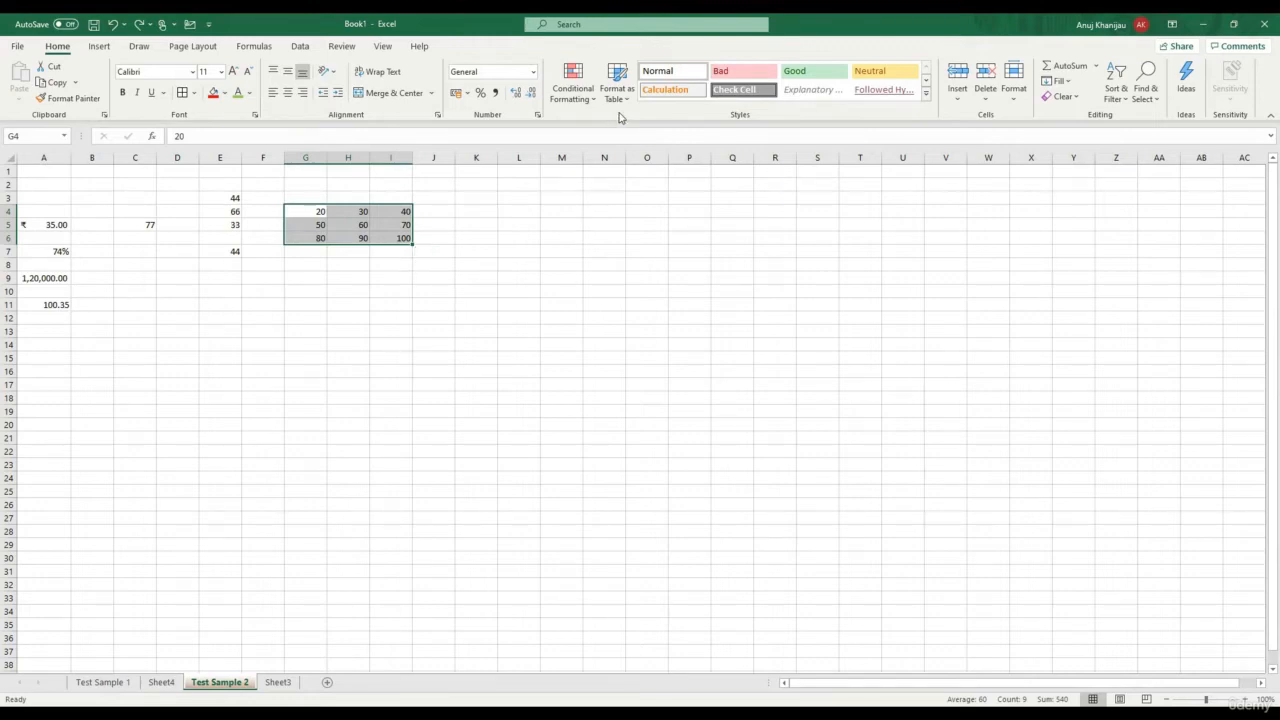
pyautogui.click(614, 237)
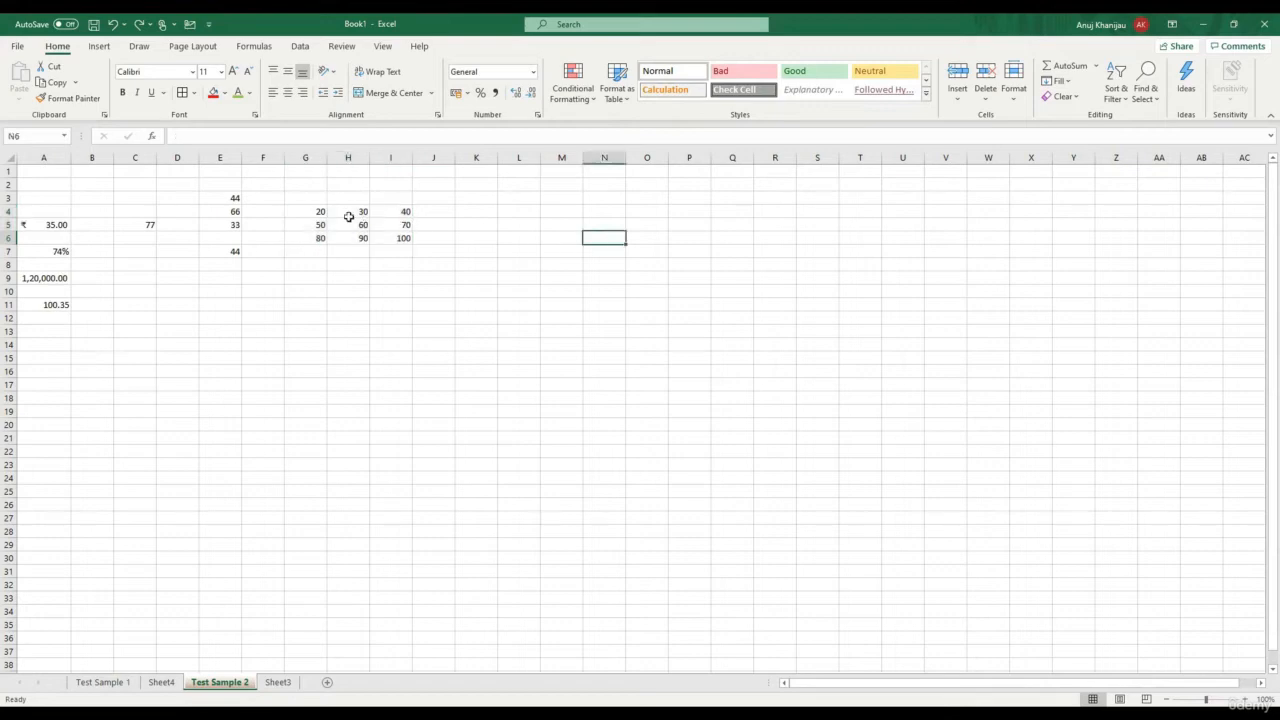
pyautogui.moveTo(306, 207); pyautogui.dragTo(400, 238)
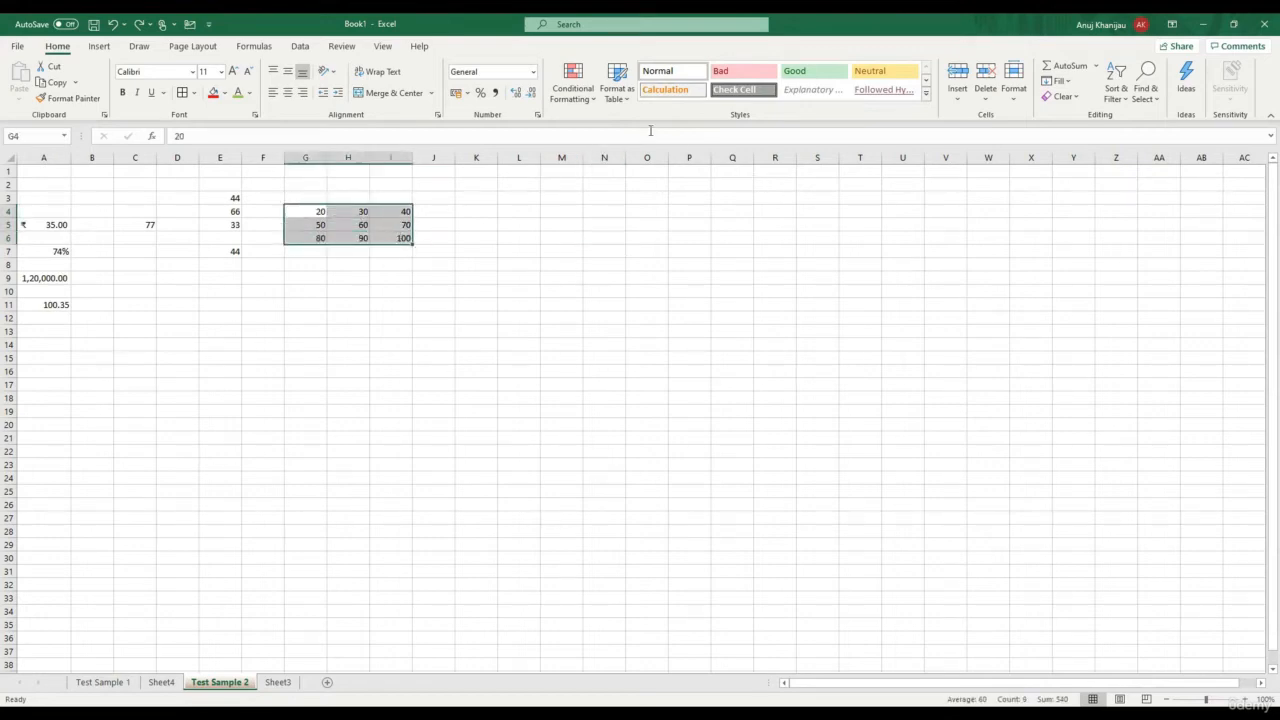
pyautogui.click(620, 100)
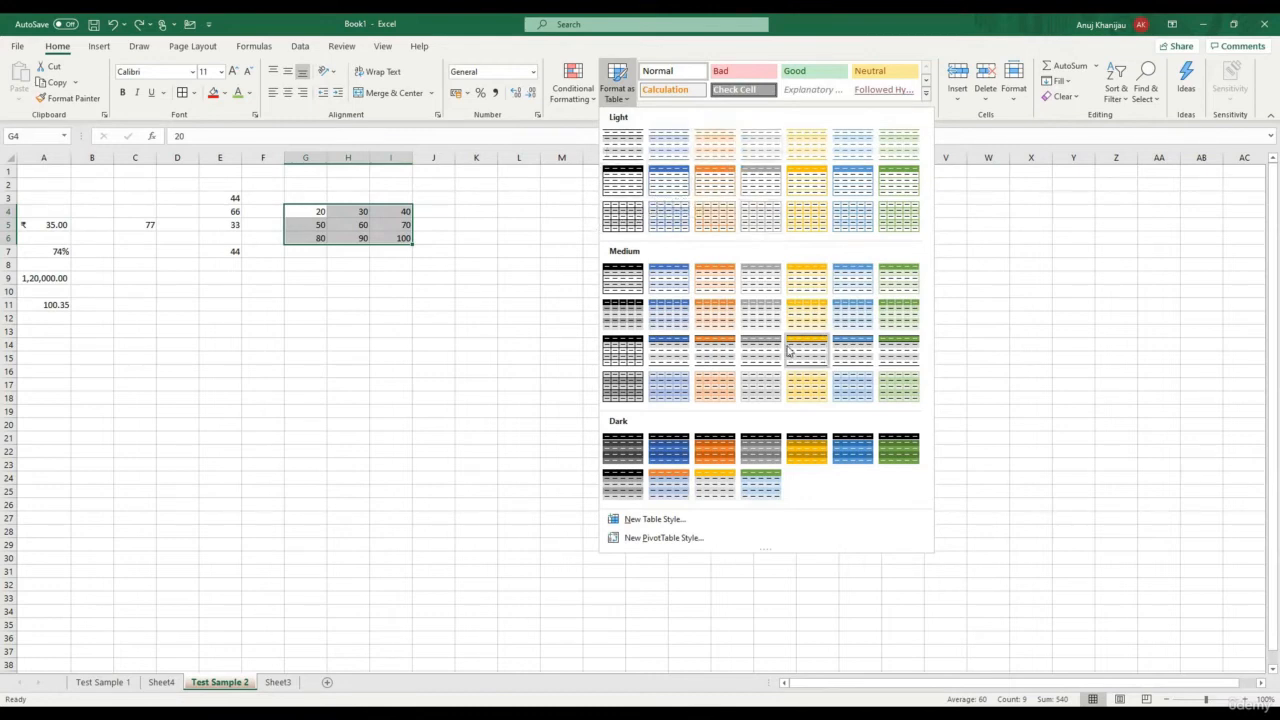
pyautogui.click(674, 214)
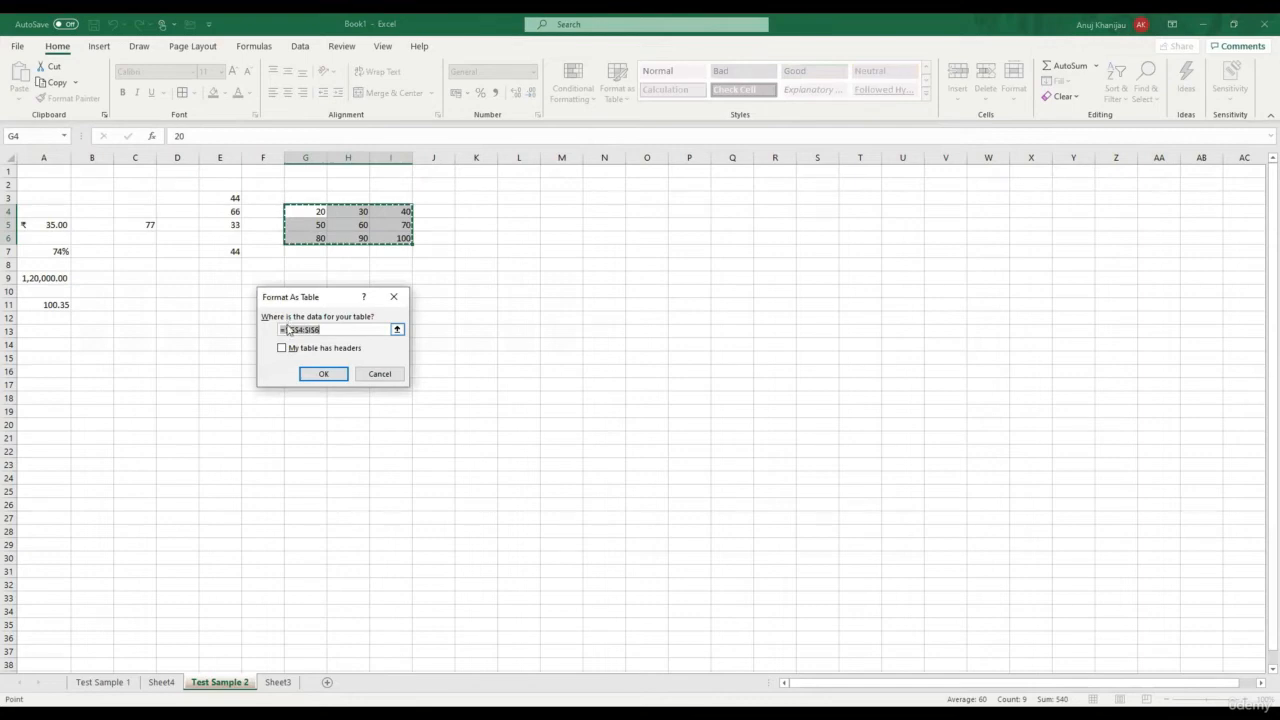
pyautogui.click(303, 208)
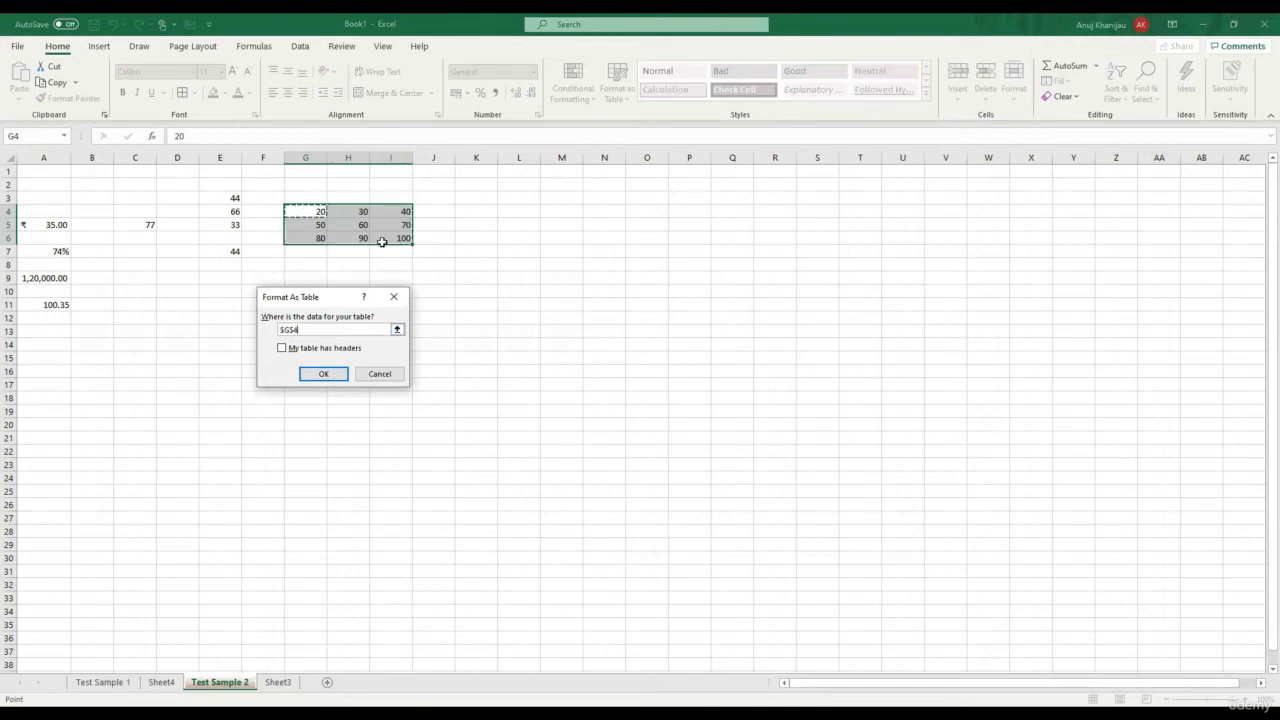
pyautogui.moveTo(382, 242); pyautogui.dragTo(381, 243)
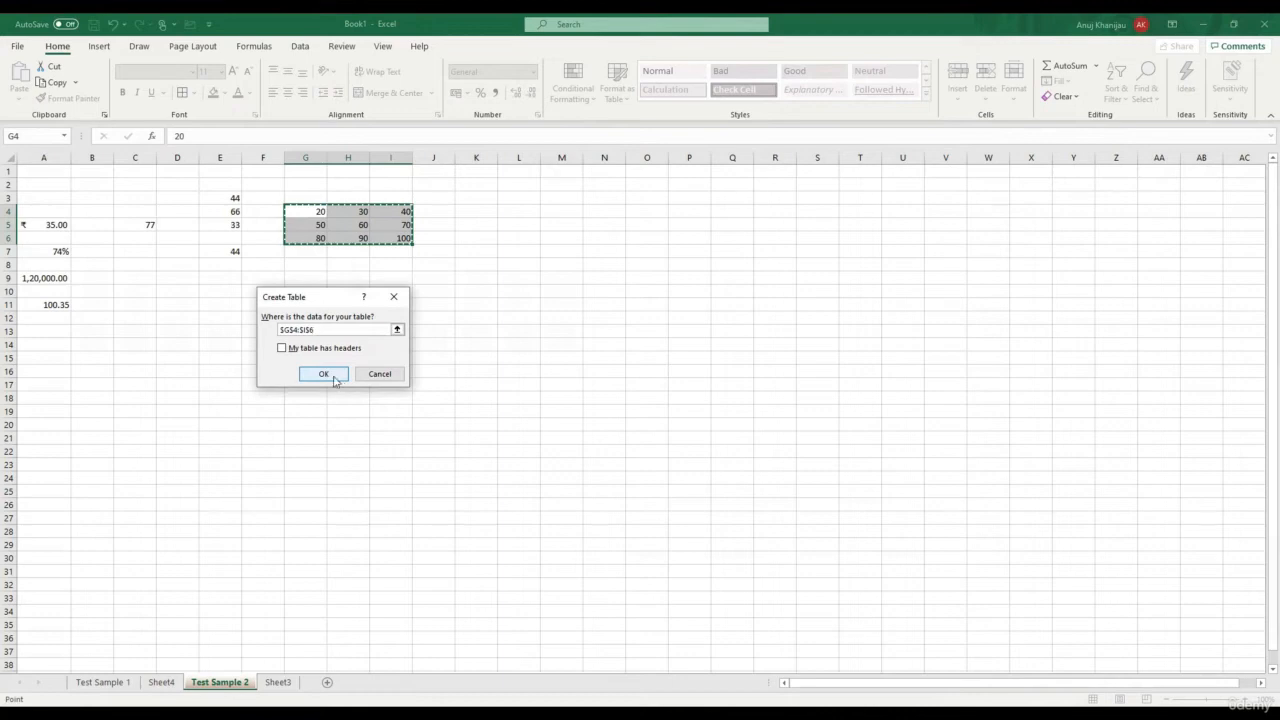
pyautogui.click(334, 378)
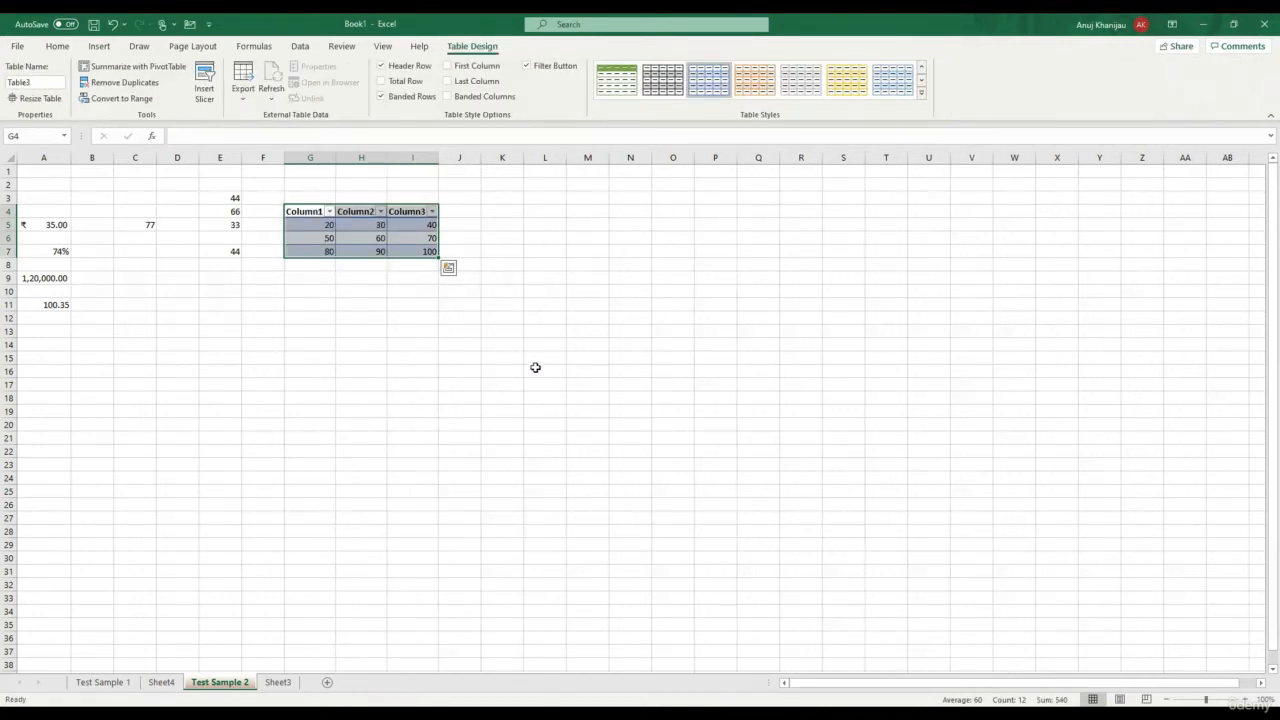
# Open the table's Column1 filter dropdown and close it without changes
pyautogui.click(470, 240)
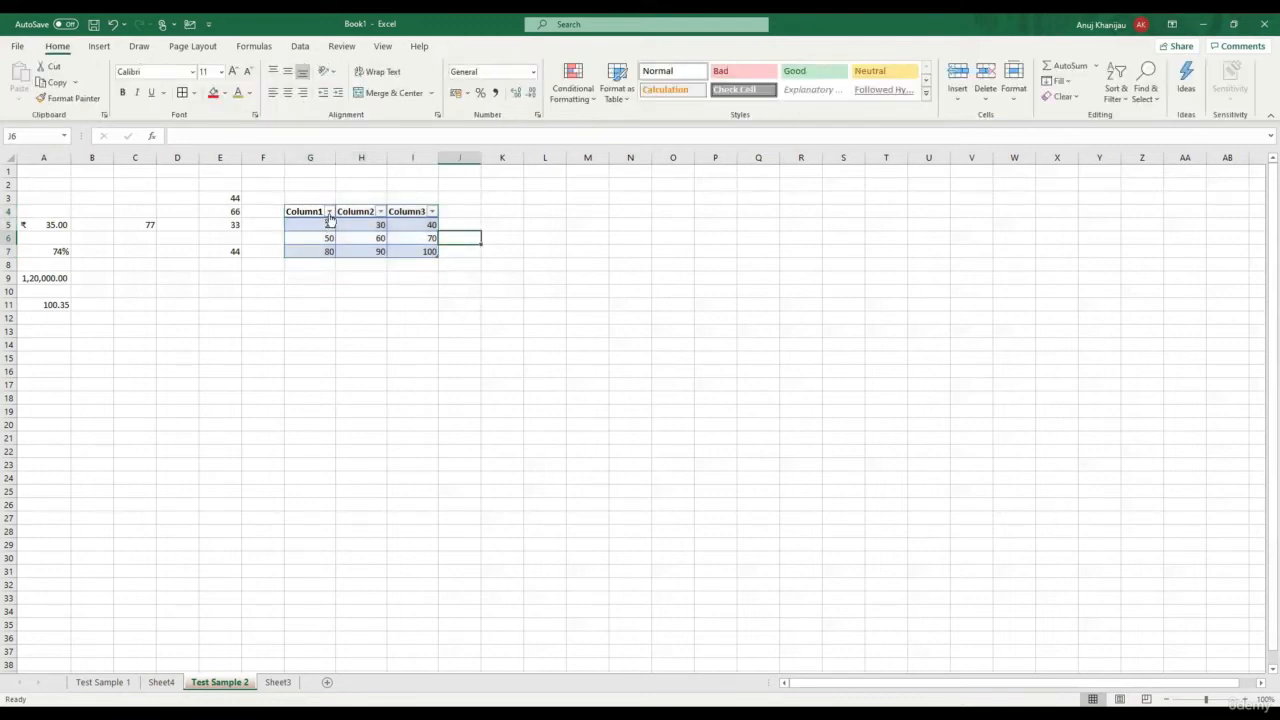
pyautogui.click(329, 213)
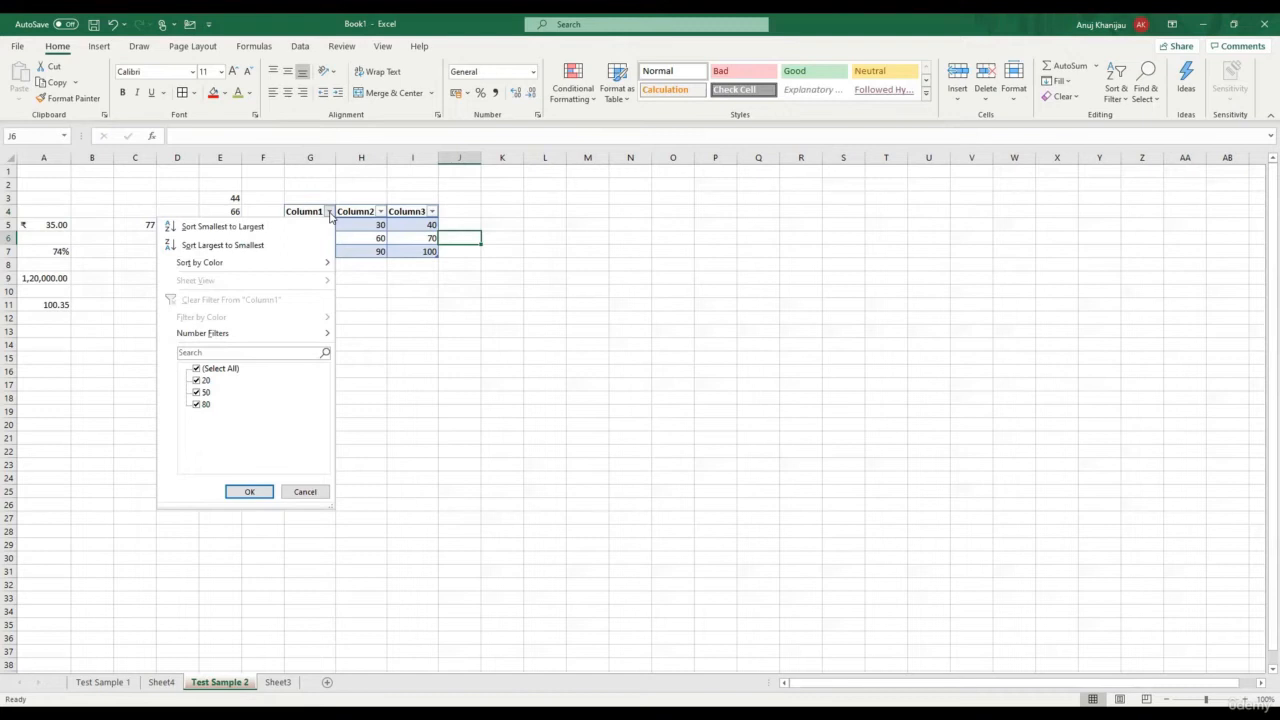
pyautogui.click(547, 317)
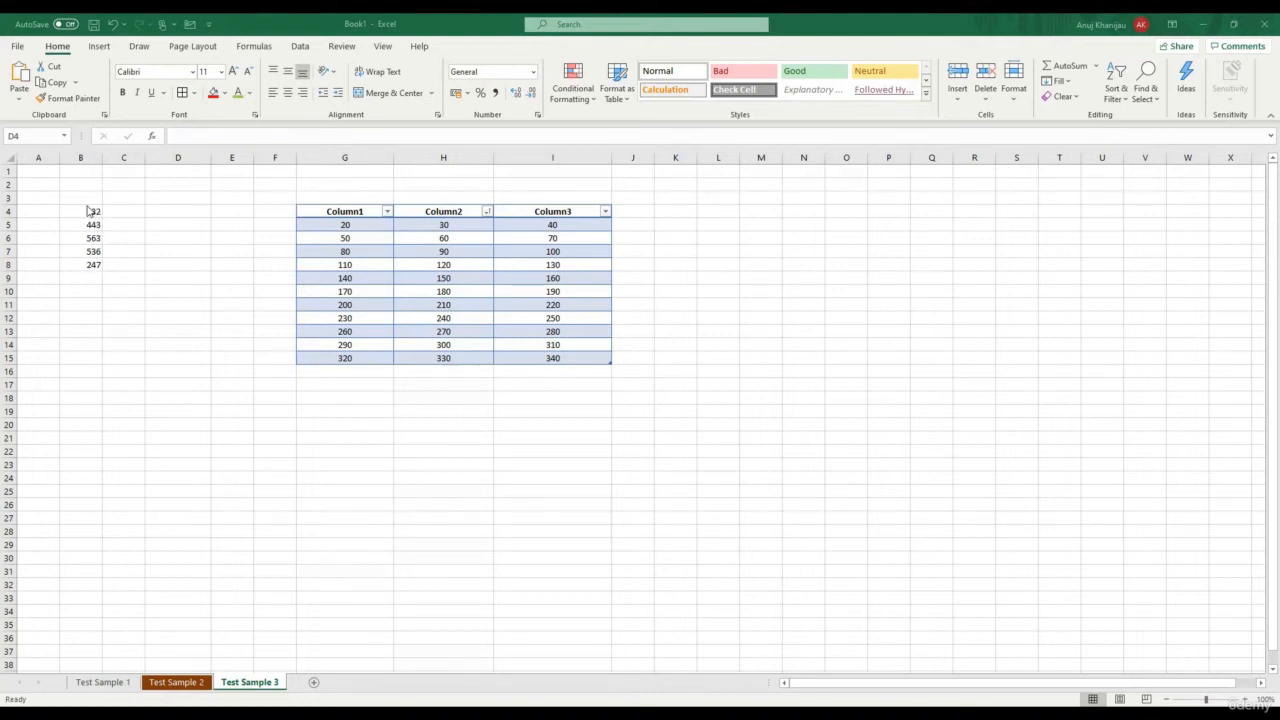
# AutoSum B4:B8 so B9 holds =SUM(B4:B8)
pyautogui.moveTo(90, 211); pyautogui.dragTo(94, 263)
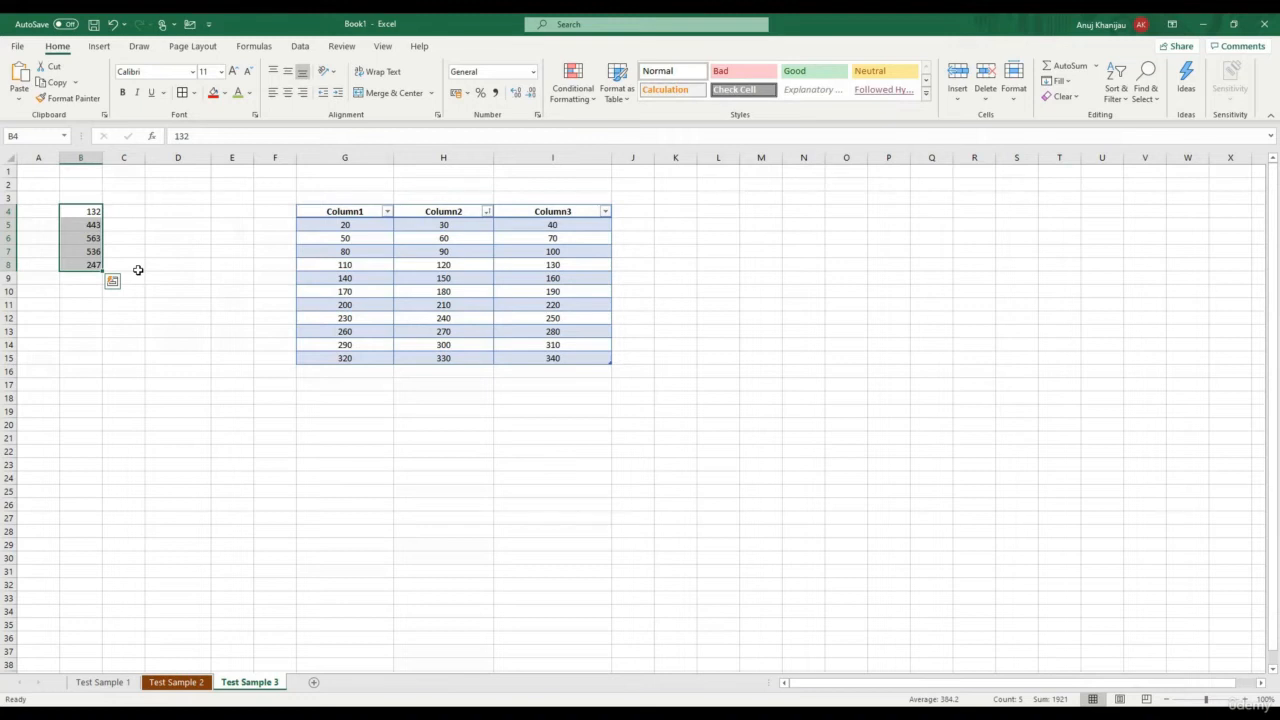
pyautogui.click(166, 249)
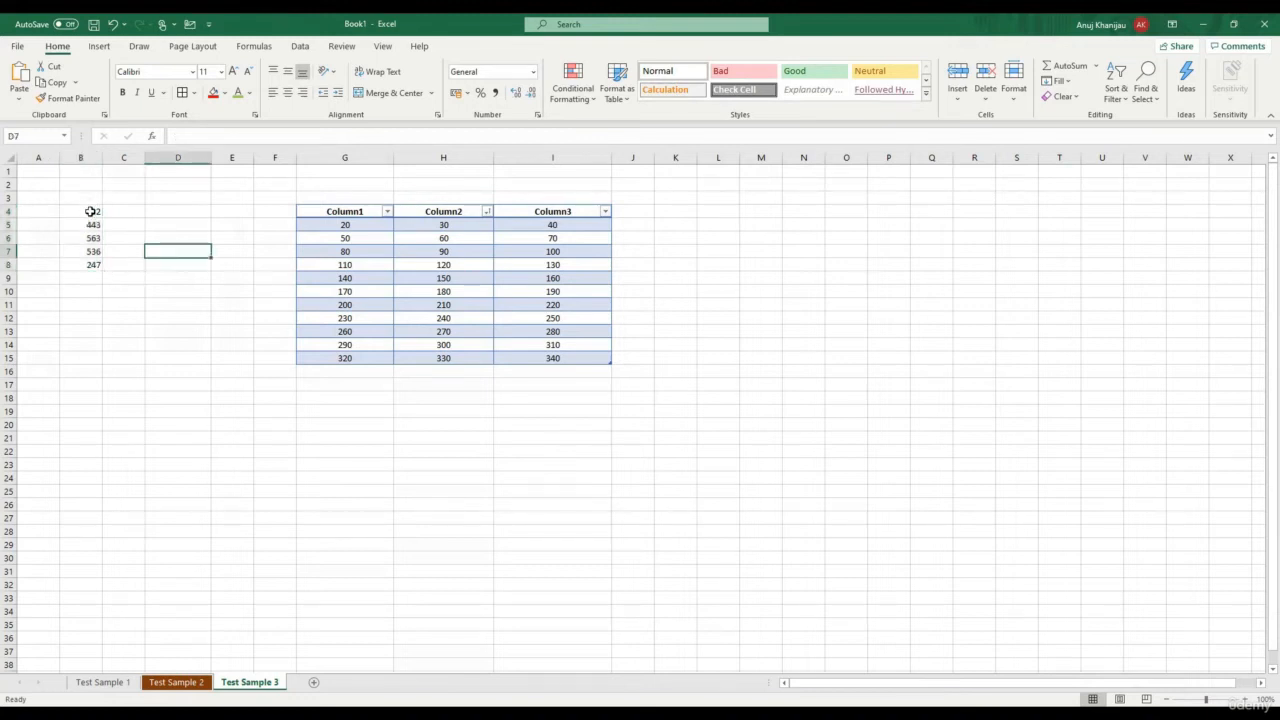
pyautogui.moveTo(90, 211); pyautogui.dragTo(94, 264)
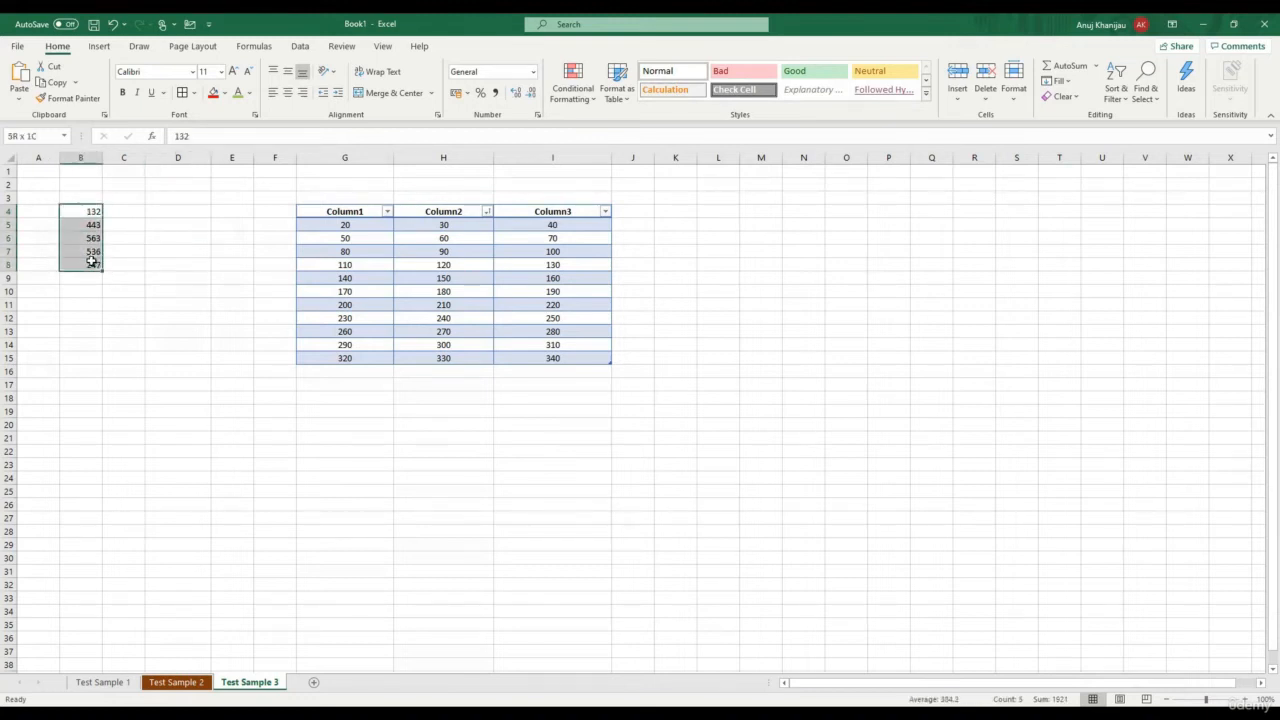
pyautogui.click(1096, 66)
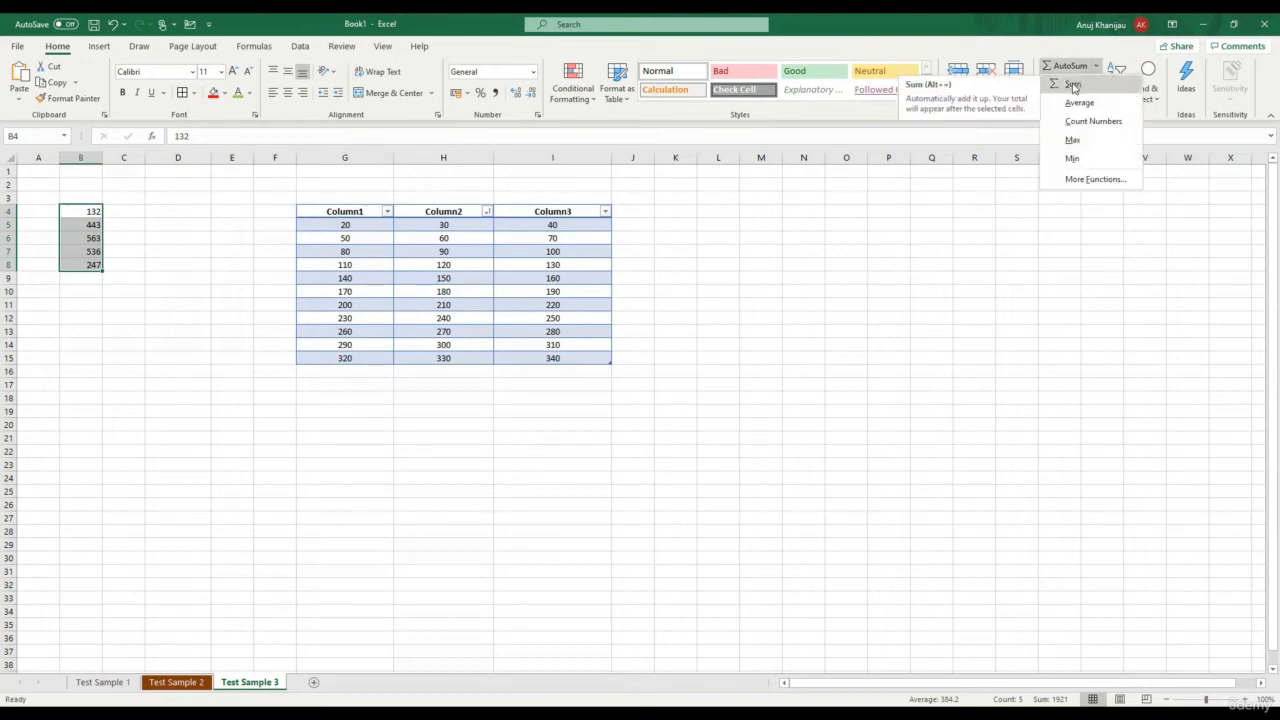
pyautogui.click(1073, 86)
pyautogui.click(119, 314)
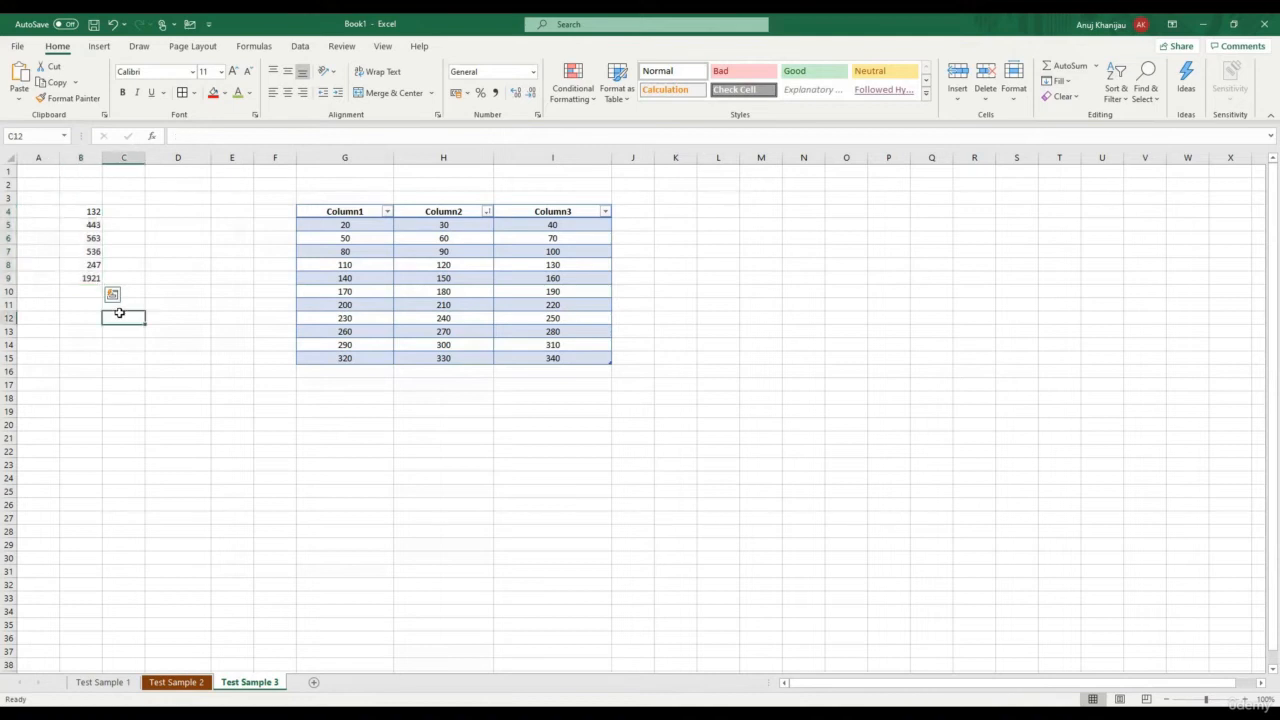
pyautogui.click(92, 278)
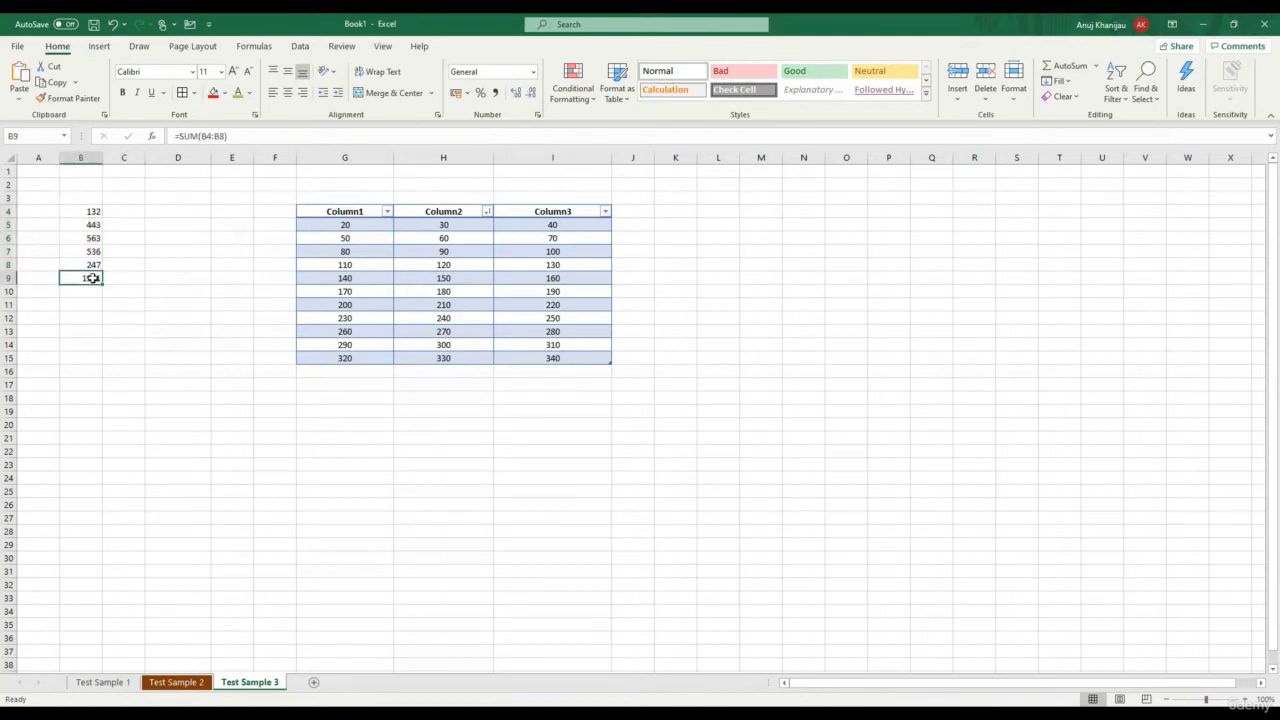
# Reselect B4:B8 and check that B9's SUM formula shows 1921
pyautogui.click(125, 225)
pyautogui.click(89, 211)
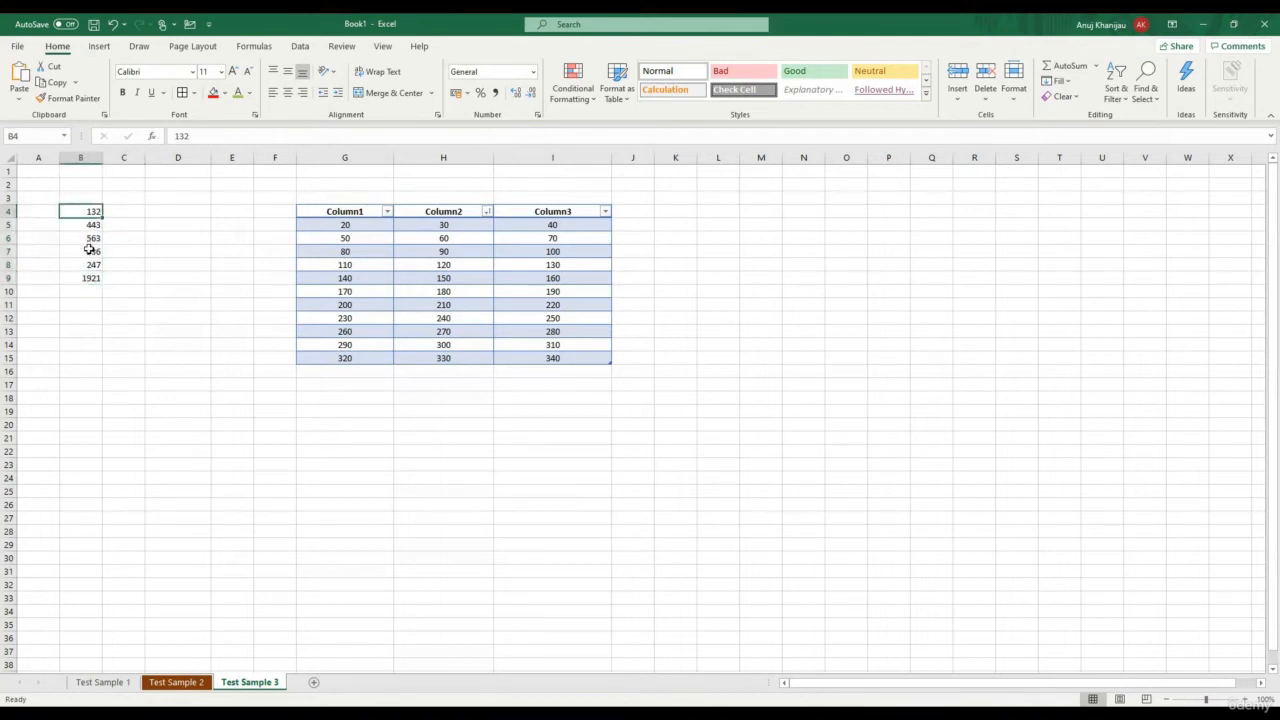
pyautogui.moveTo(89, 251); pyautogui.dragTo(90, 264)
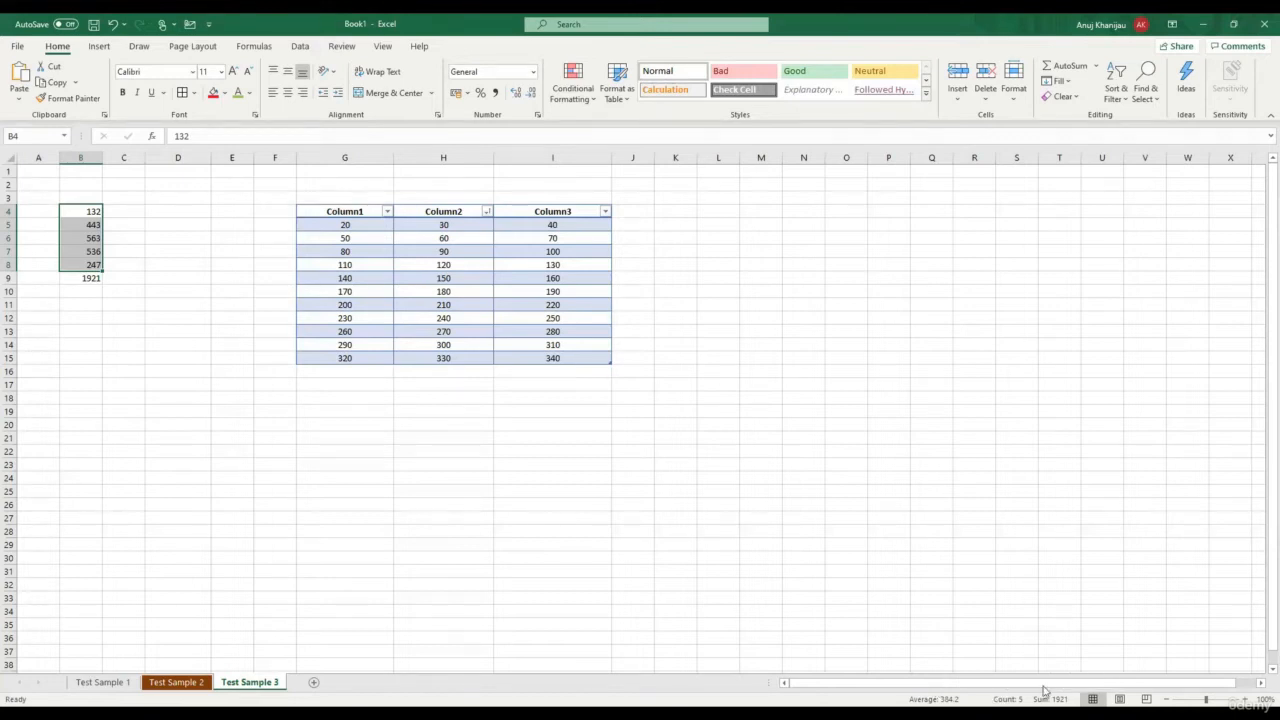
pyautogui.click(90, 358)
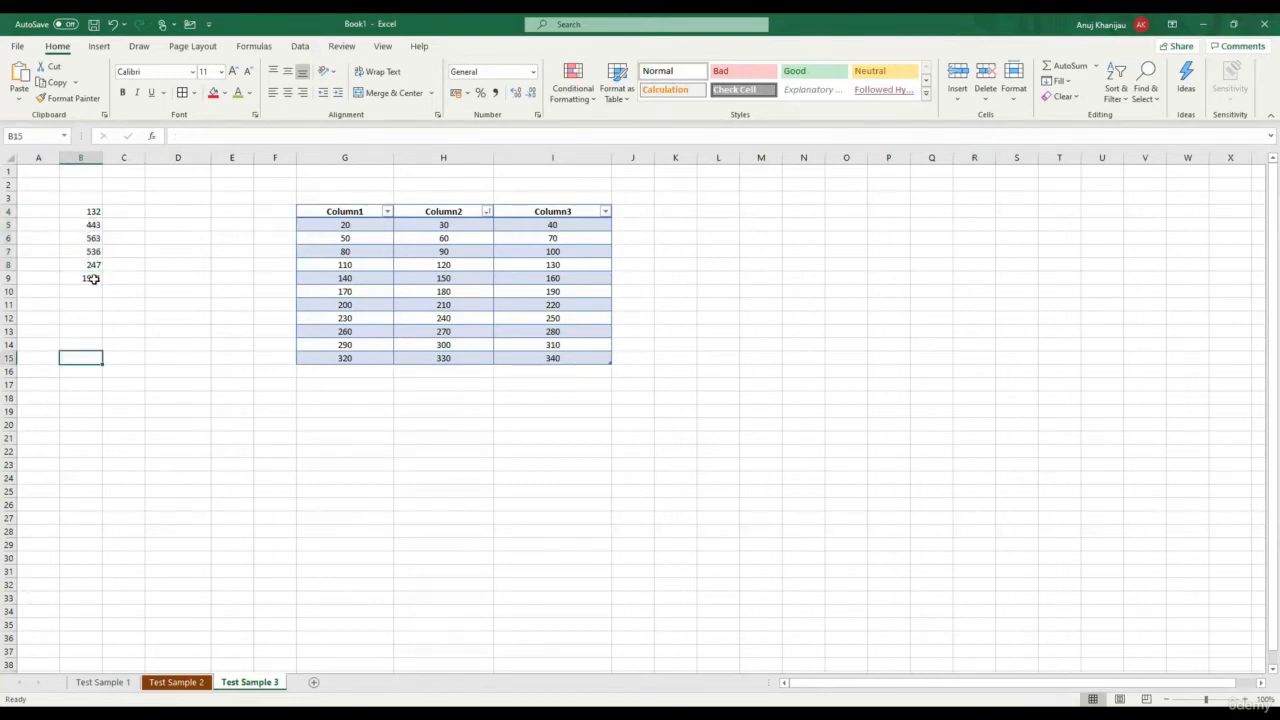
pyautogui.click(92, 279)
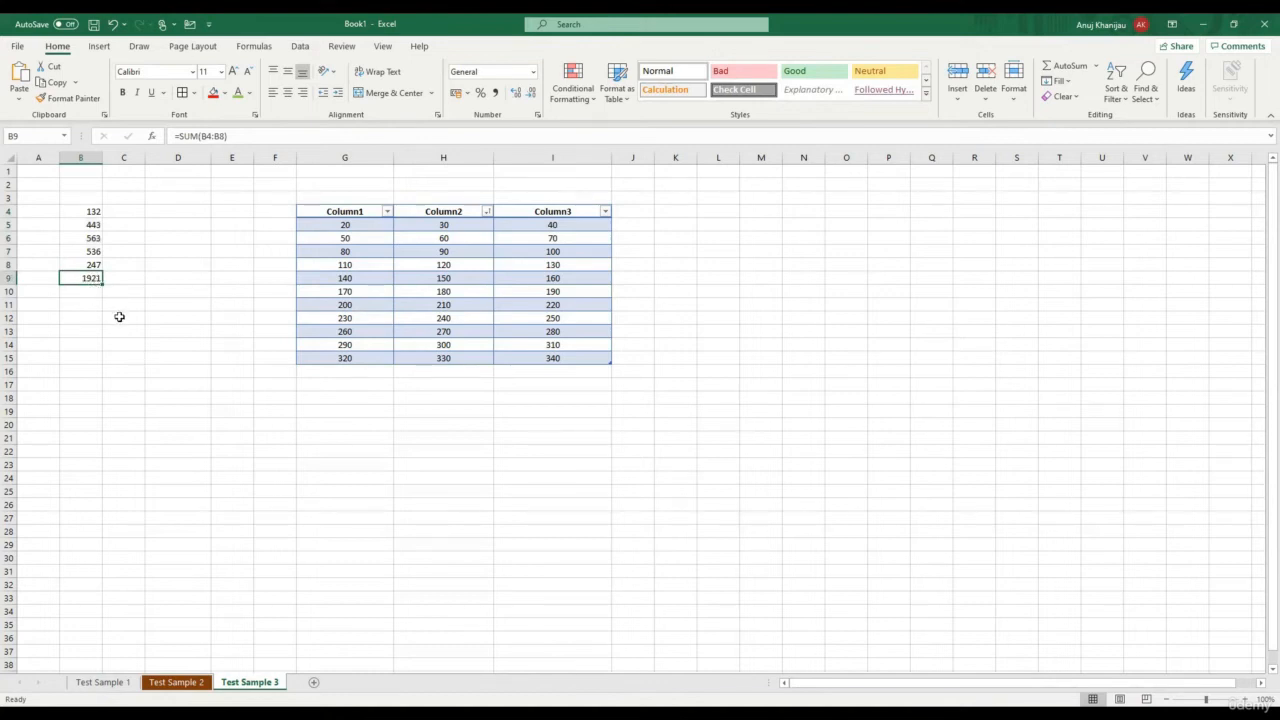
# Replace the sum in B9 with the average of B4:B8, then undo it
pyautogui.hotkey('ctrl', 'z')
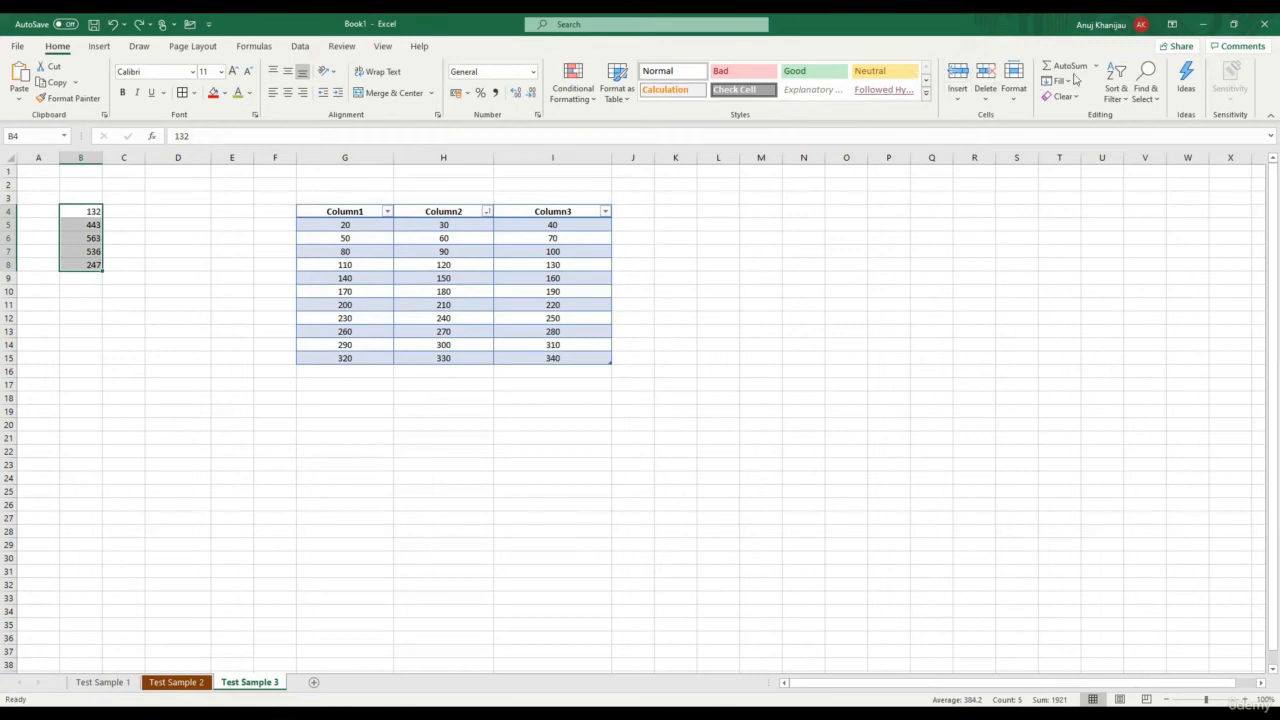
pyautogui.click(1097, 68)
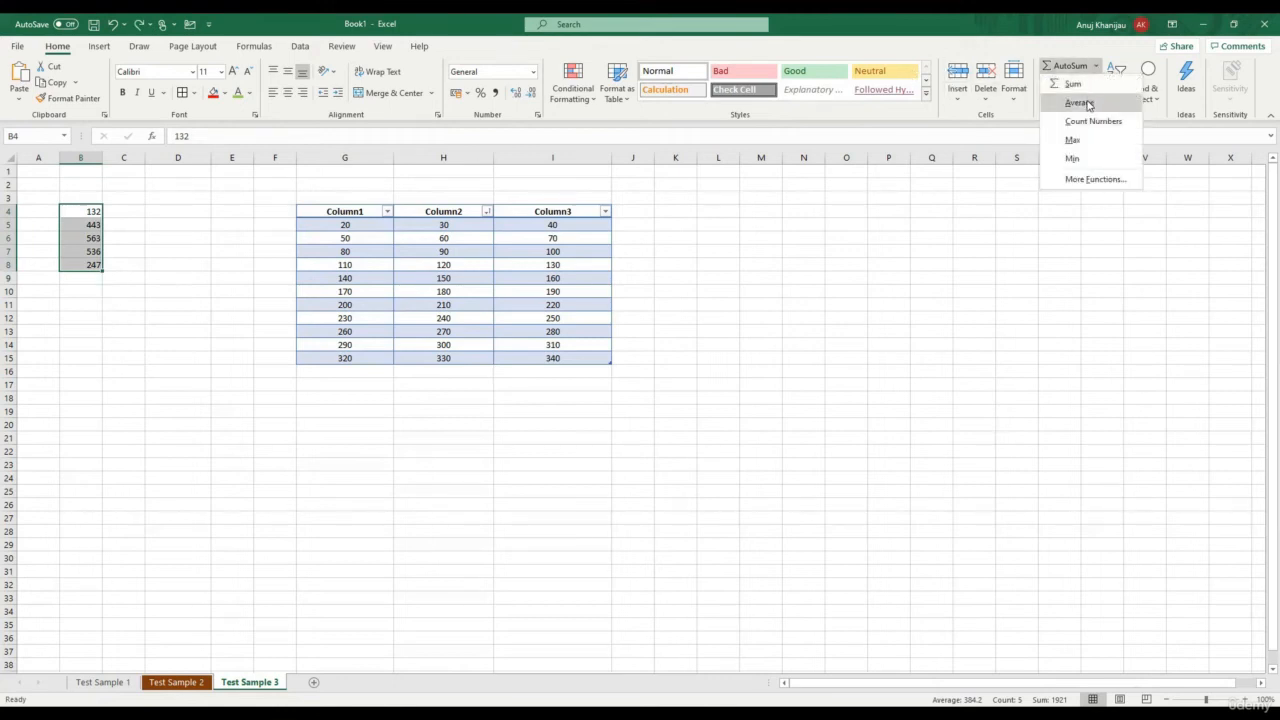
pyautogui.click(1078, 103)
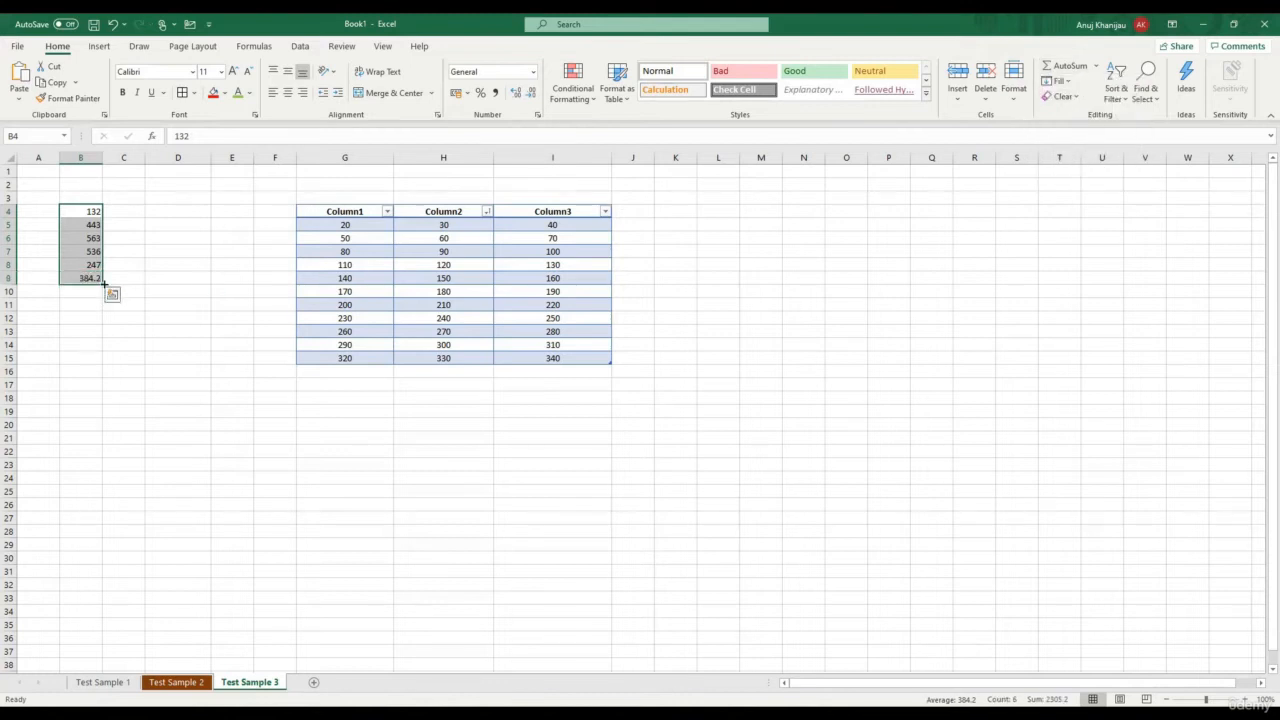
pyautogui.click(151, 282)
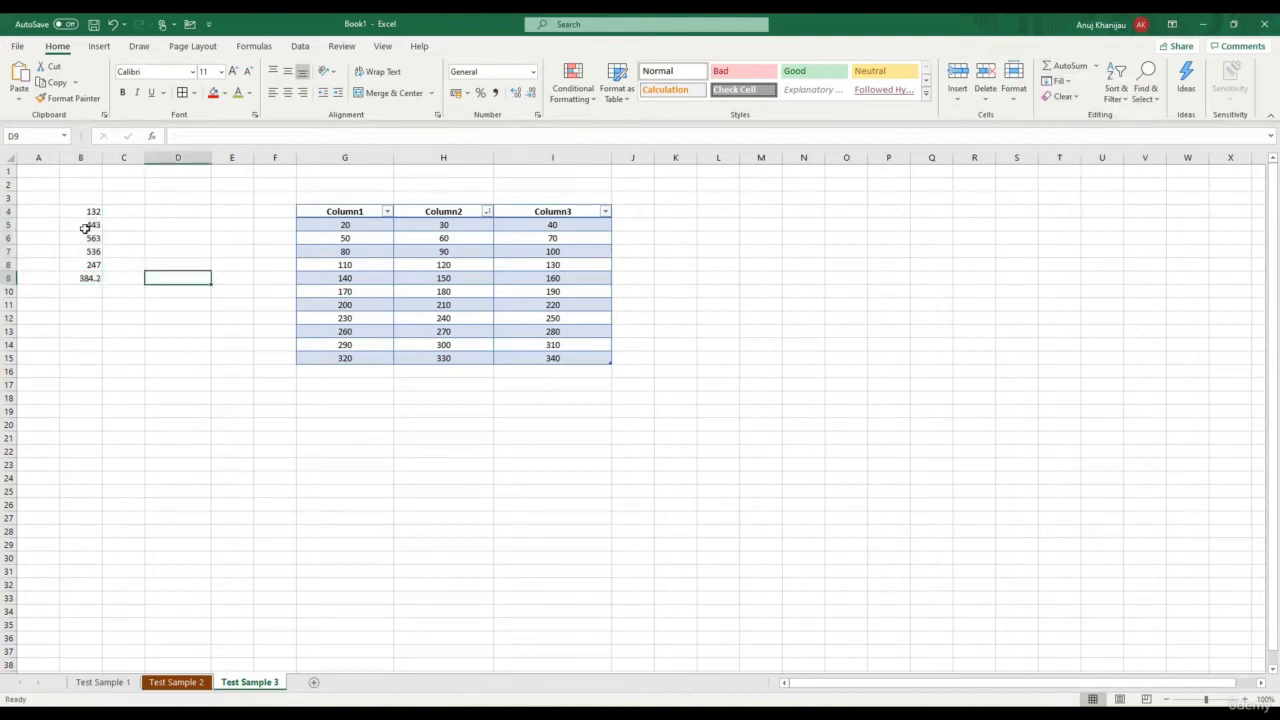
pyautogui.hotkey('ctrl', 'z')
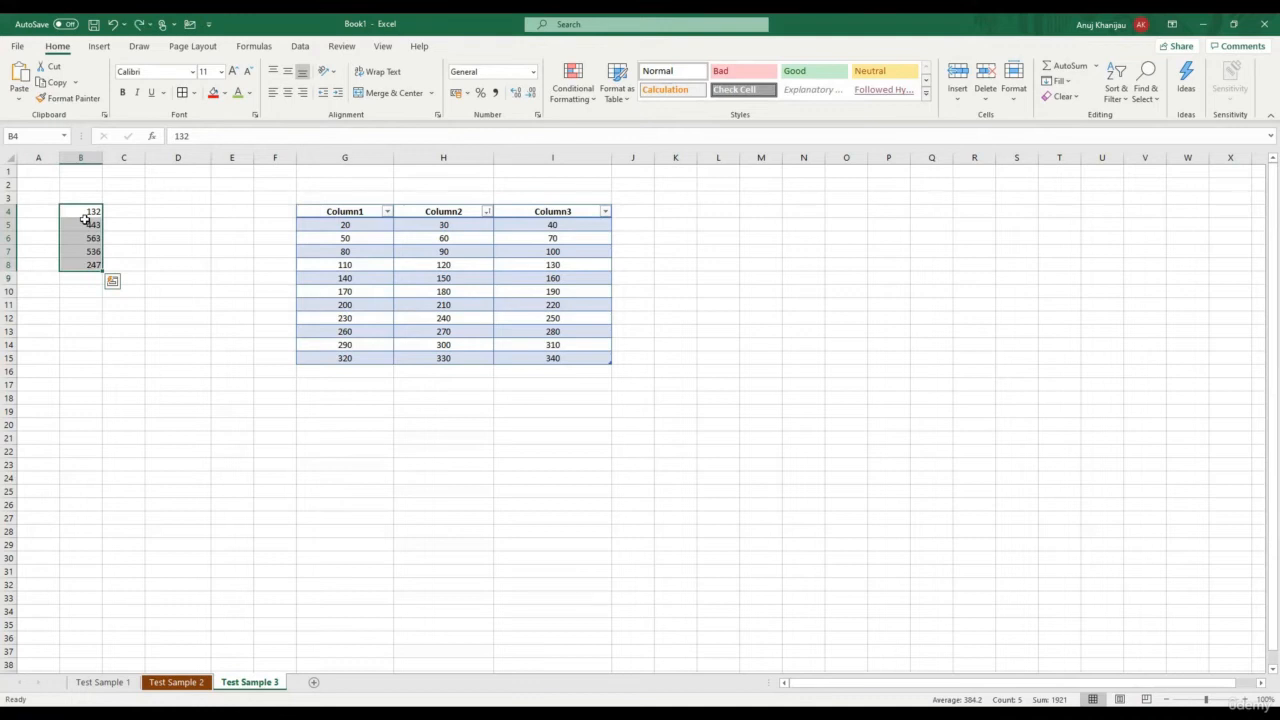
# Try Count Numbers and then Max (563) of B4:B8 in B9, undoing the maximum
pyautogui.click(1094, 65)
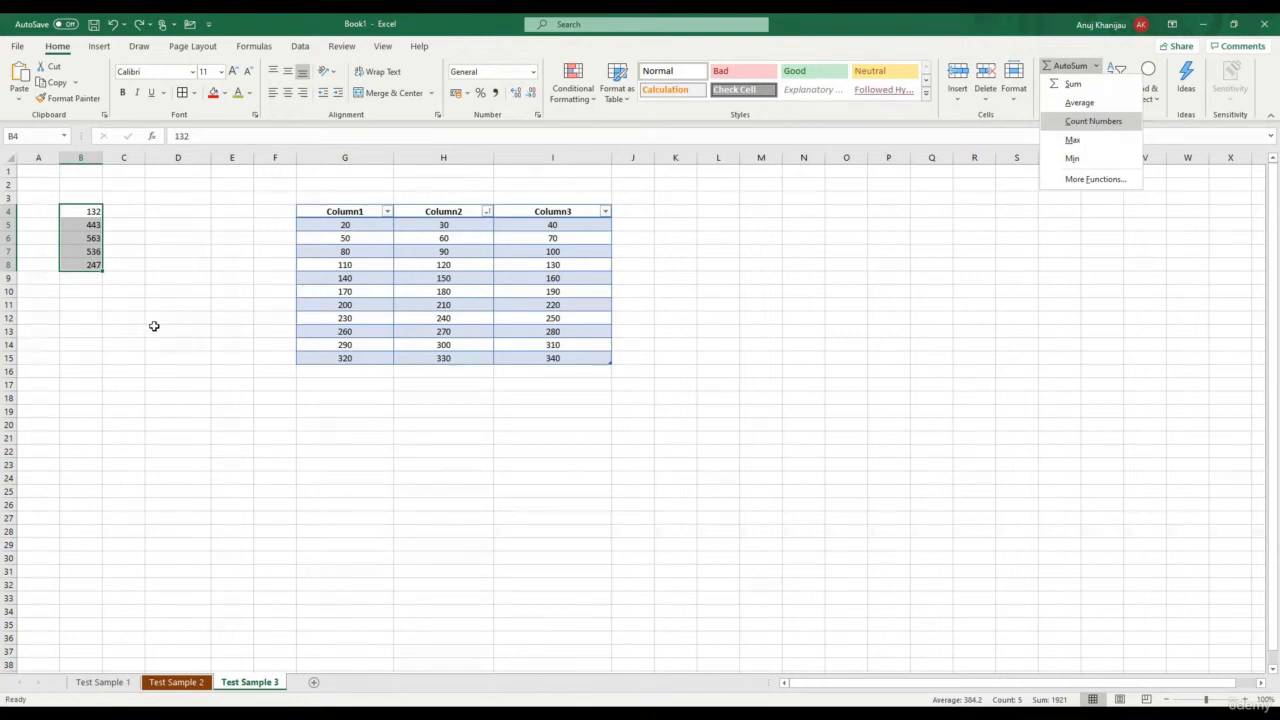
pyautogui.press('Return')
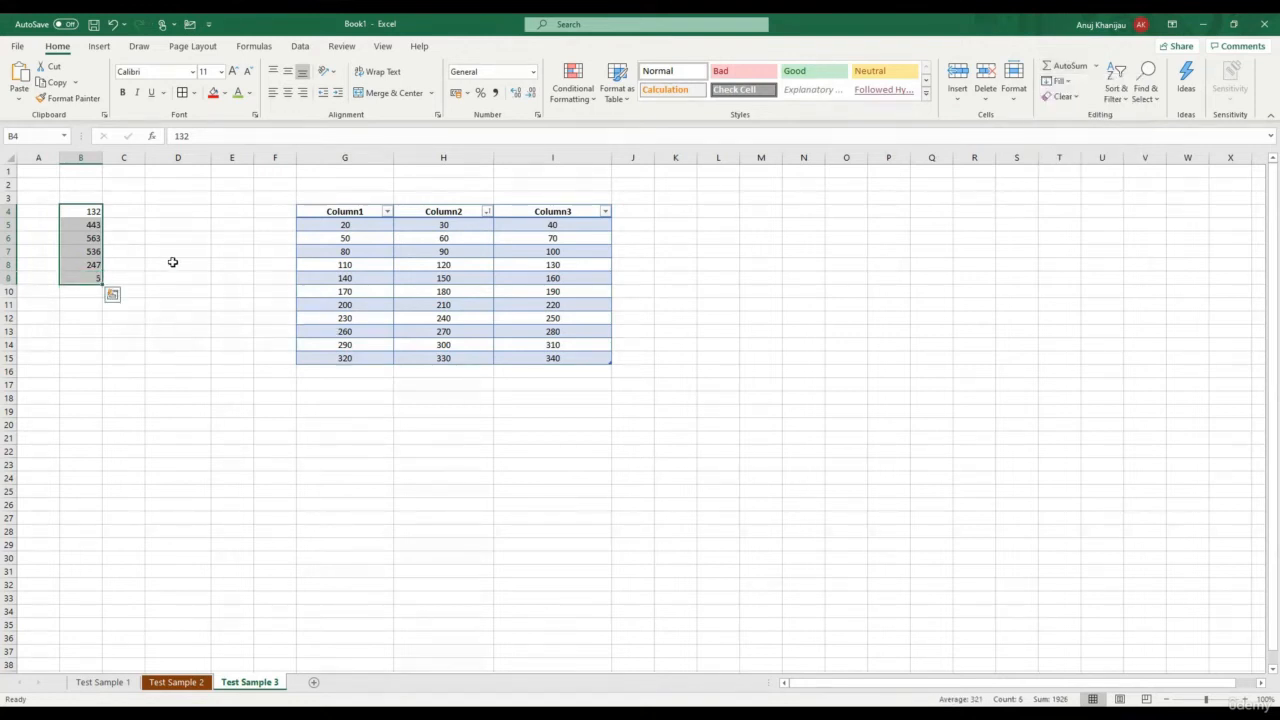
pyautogui.hotkey('ctrl', 'Down')
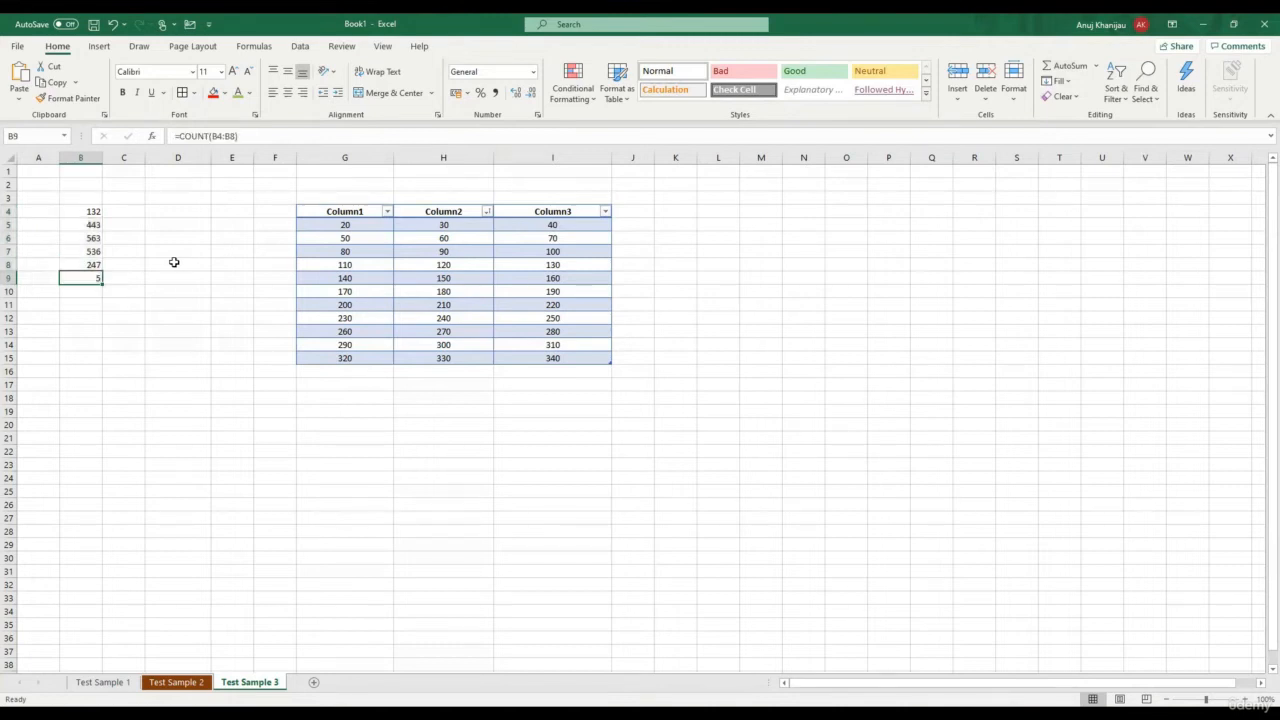
pyautogui.moveTo(92, 211); pyautogui.dragTo(92, 264)
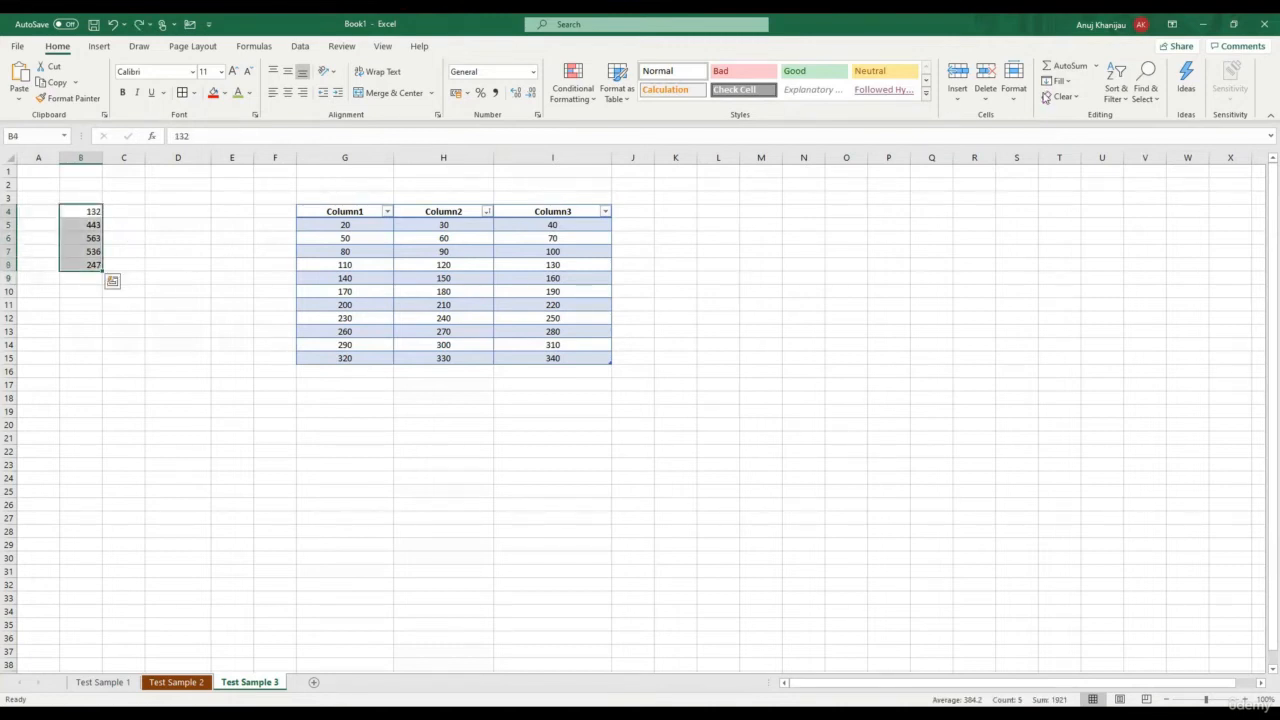
pyautogui.click(1096, 67)
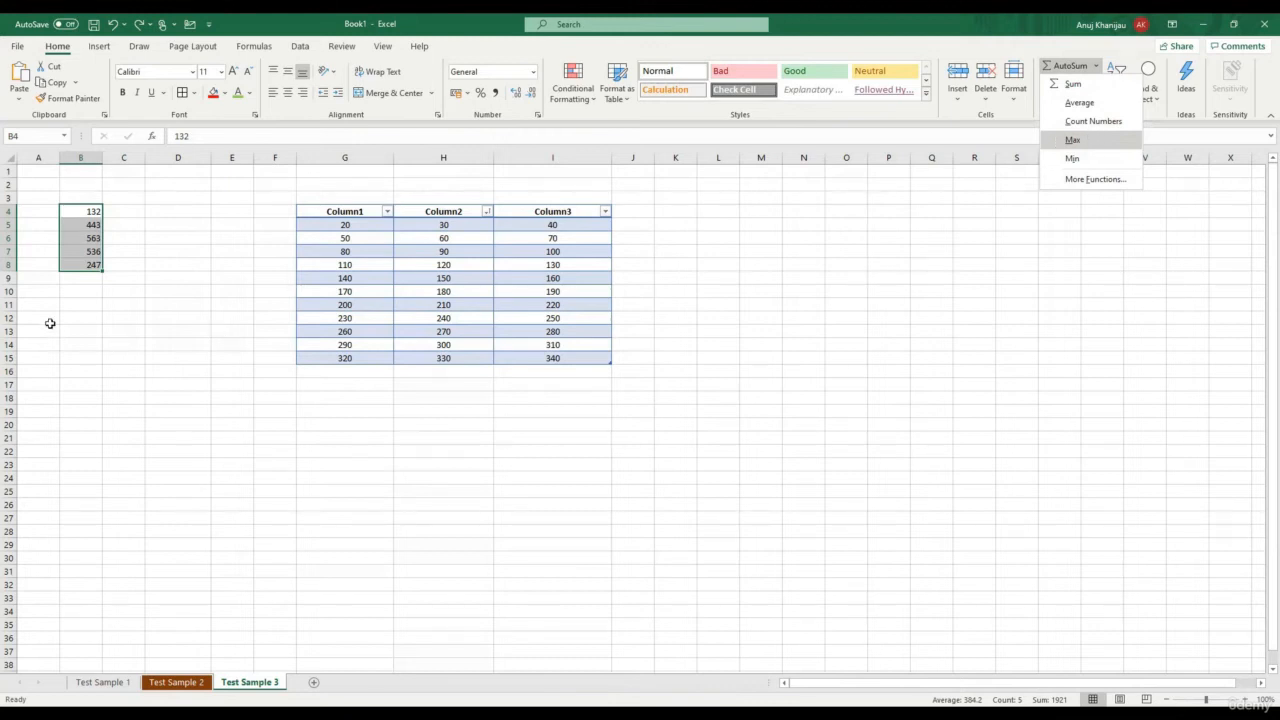
pyautogui.click(1090, 139)
pyautogui.moveTo(93, 211); pyautogui.dragTo(93, 264)
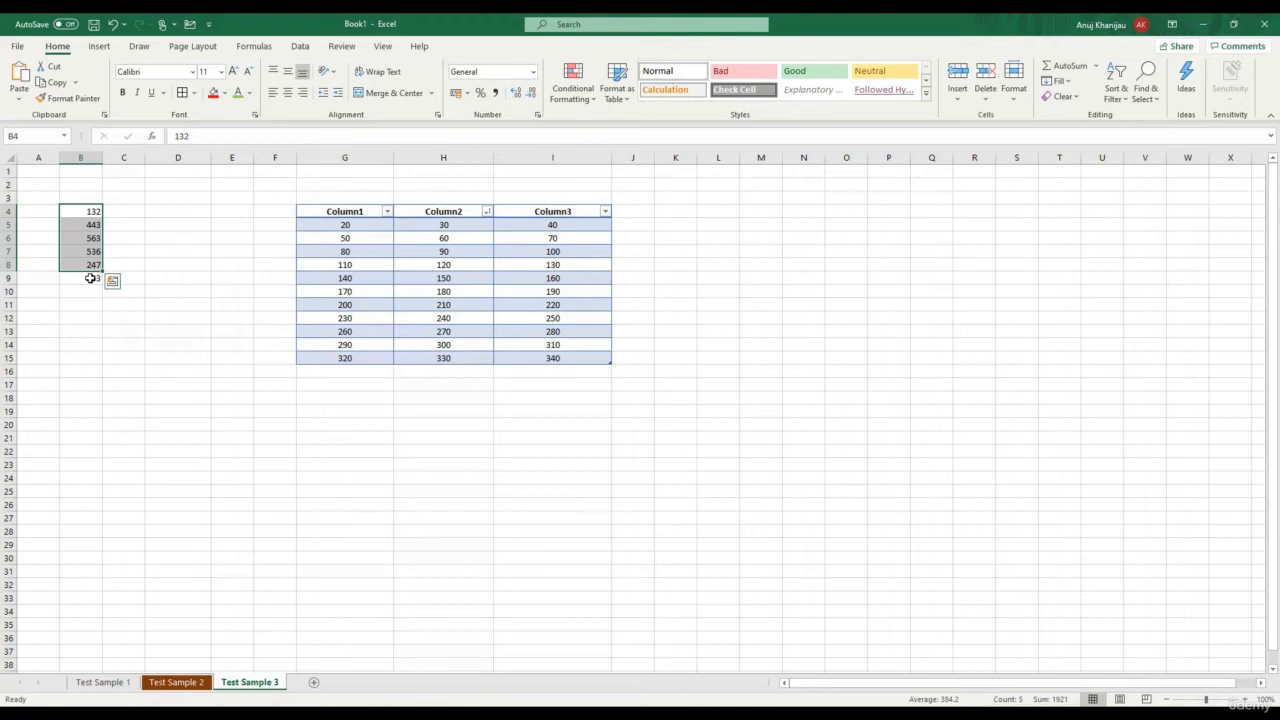
pyautogui.click(90, 278)
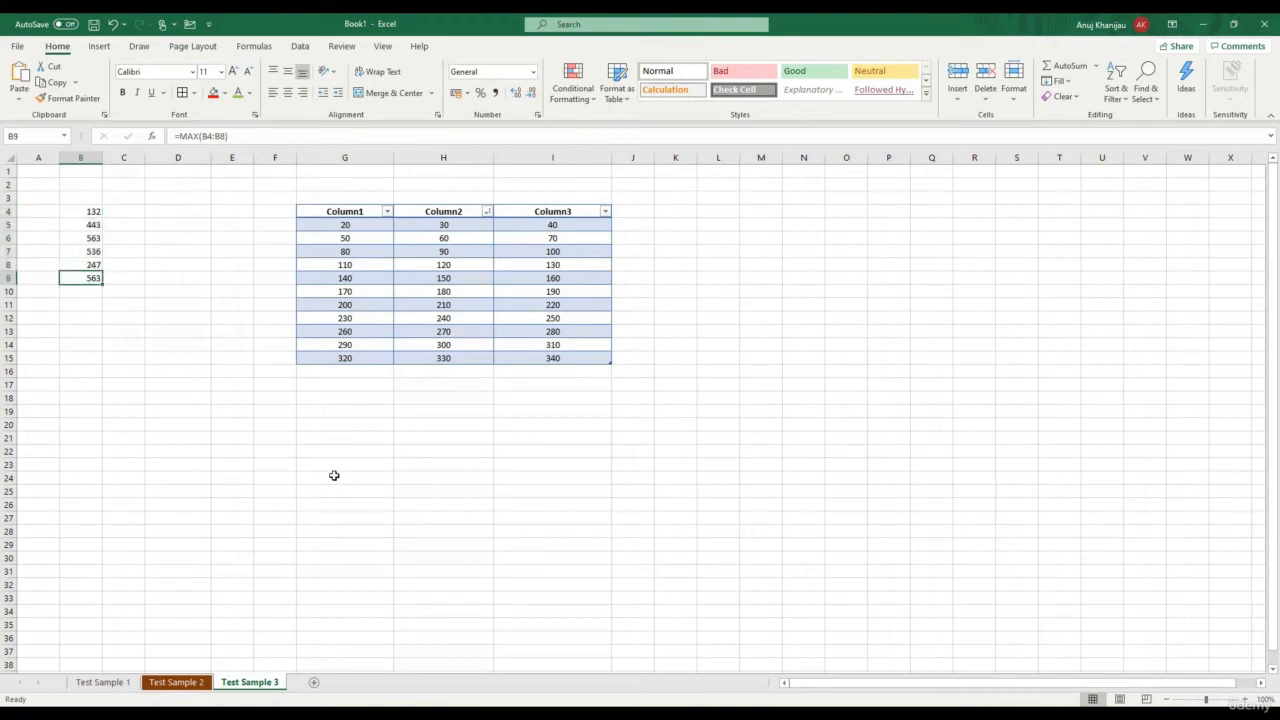
pyautogui.hotkey('ctrl', 'z')
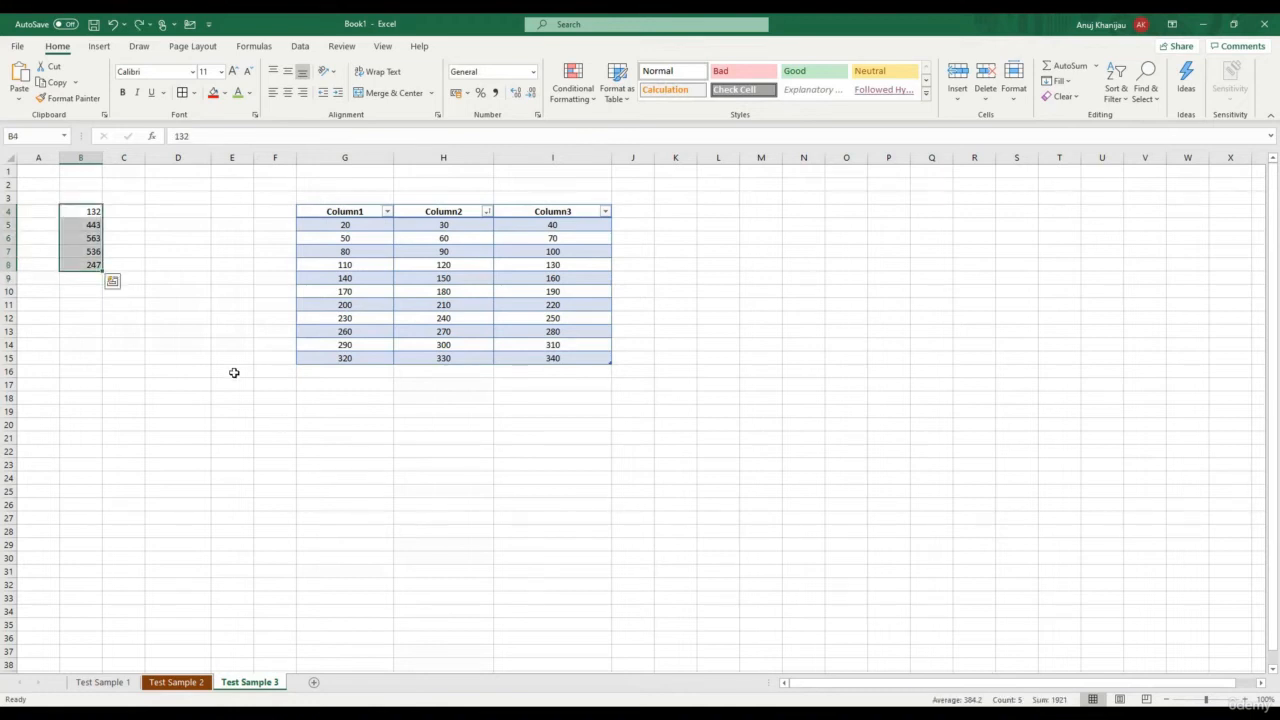
# Put the minimum of B4:B8 (132) in B9, then delete it
pyautogui.click(1097, 66)
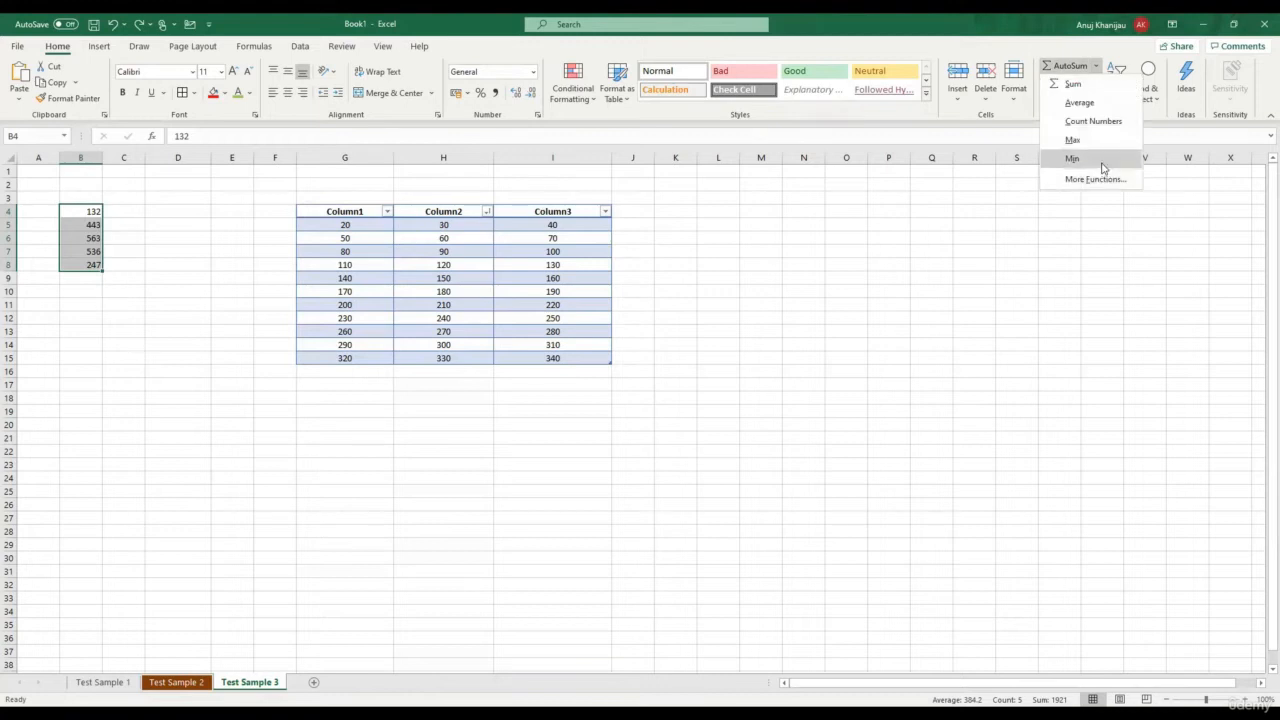
pyautogui.click(1101, 163)
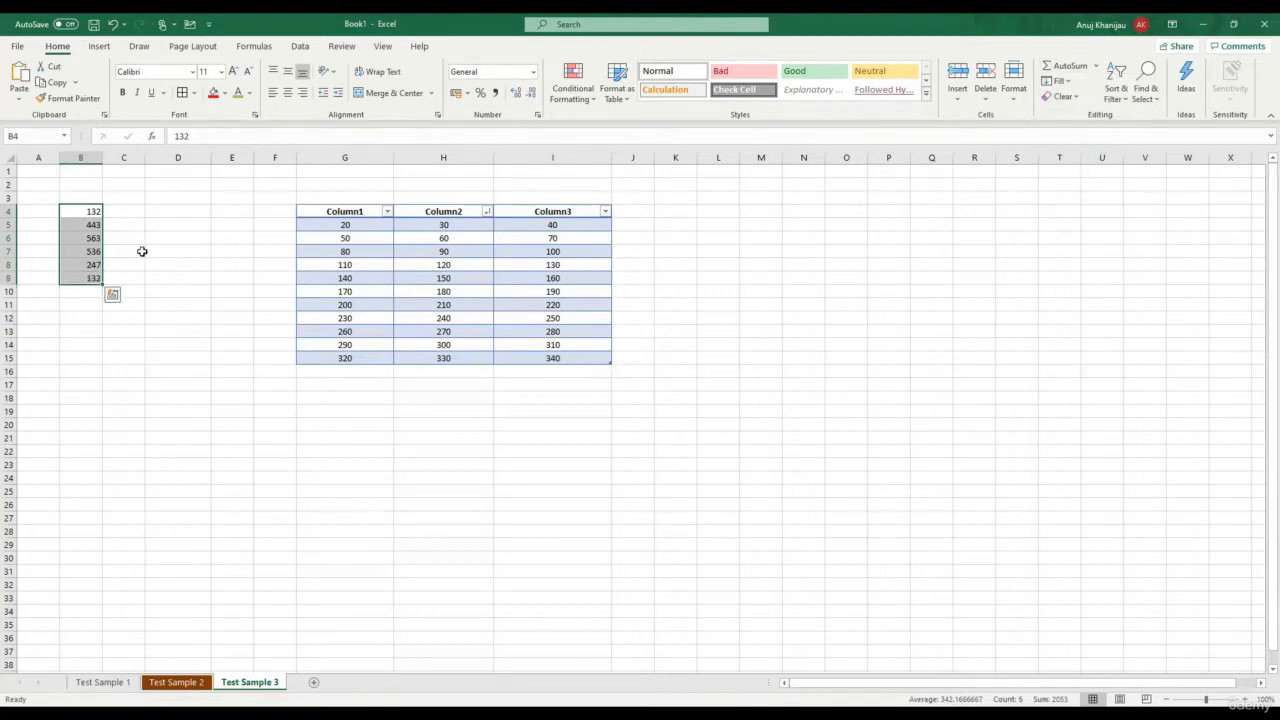
pyautogui.click(86, 279)
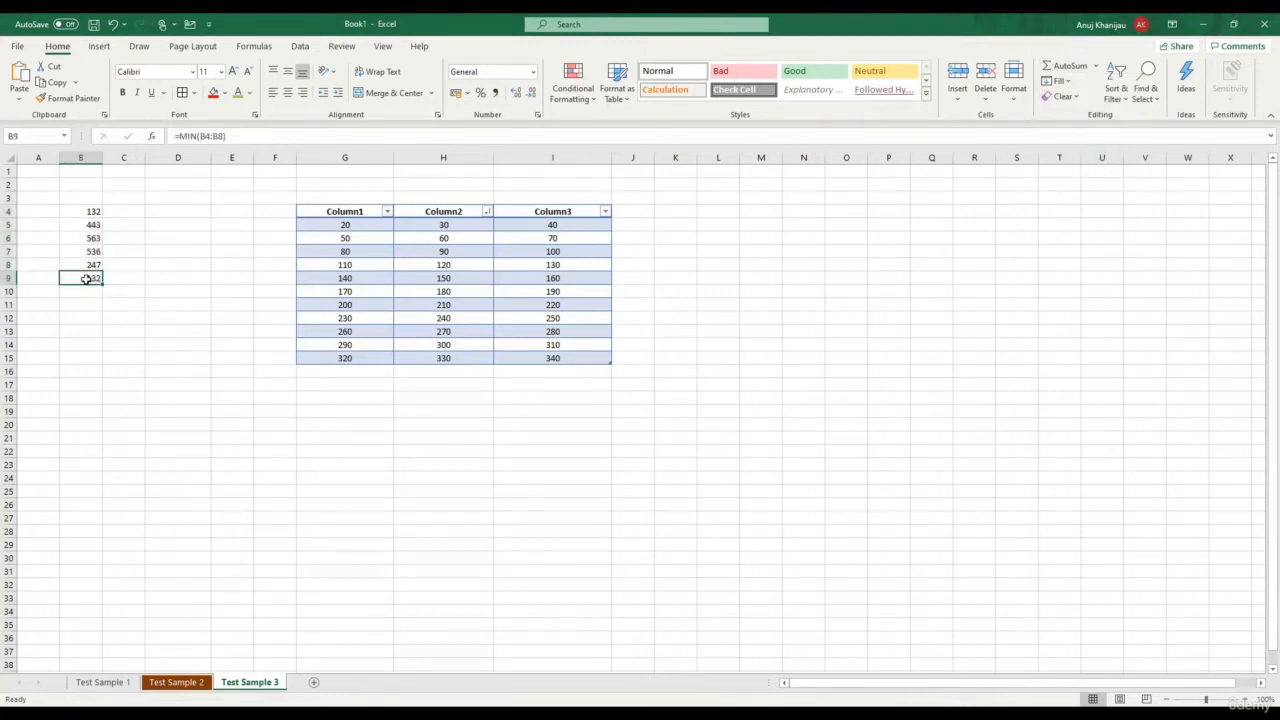
pyautogui.press('Delete')
pyautogui.click(1097, 68)
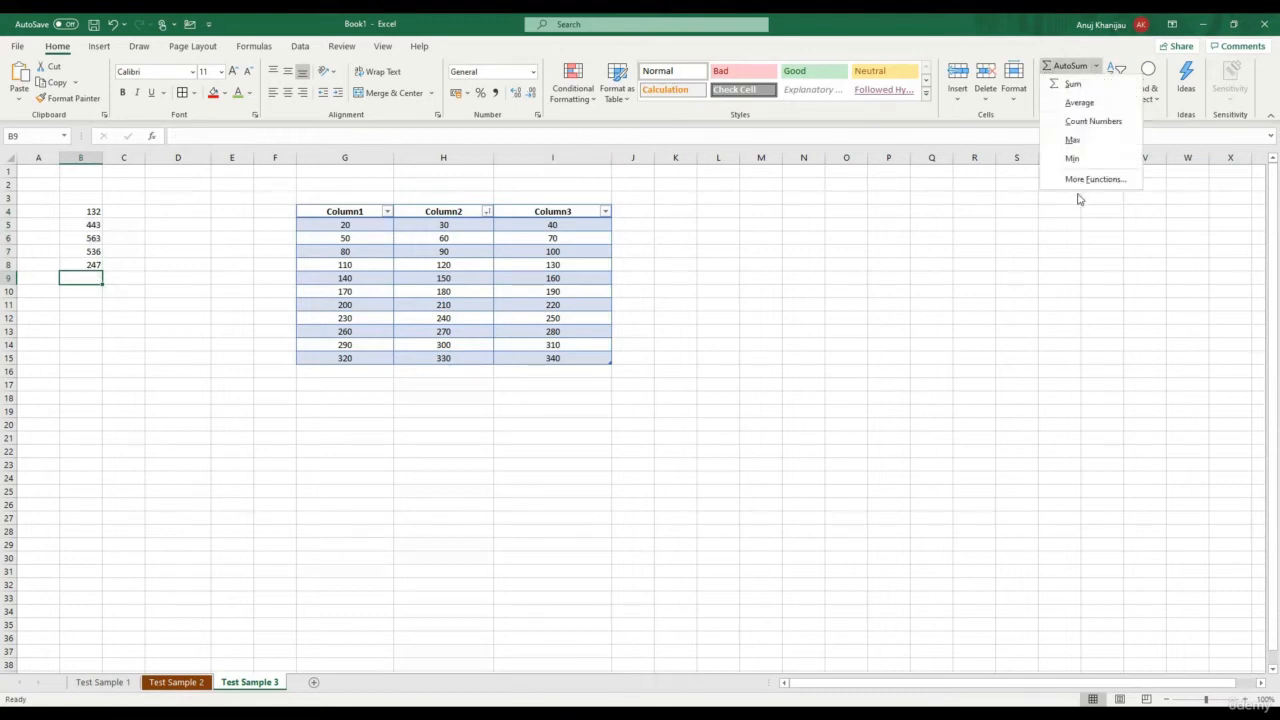
pyautogui.click(1076, 181)
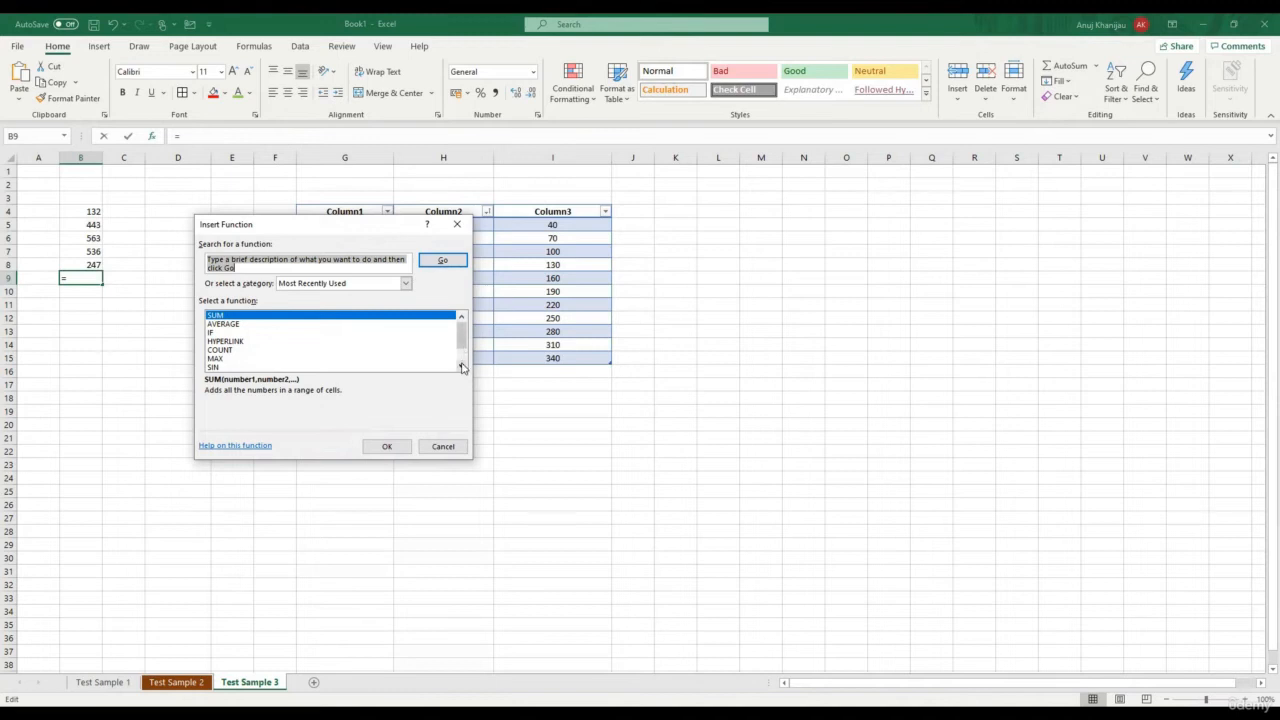
pyautogui.click(462, 367)
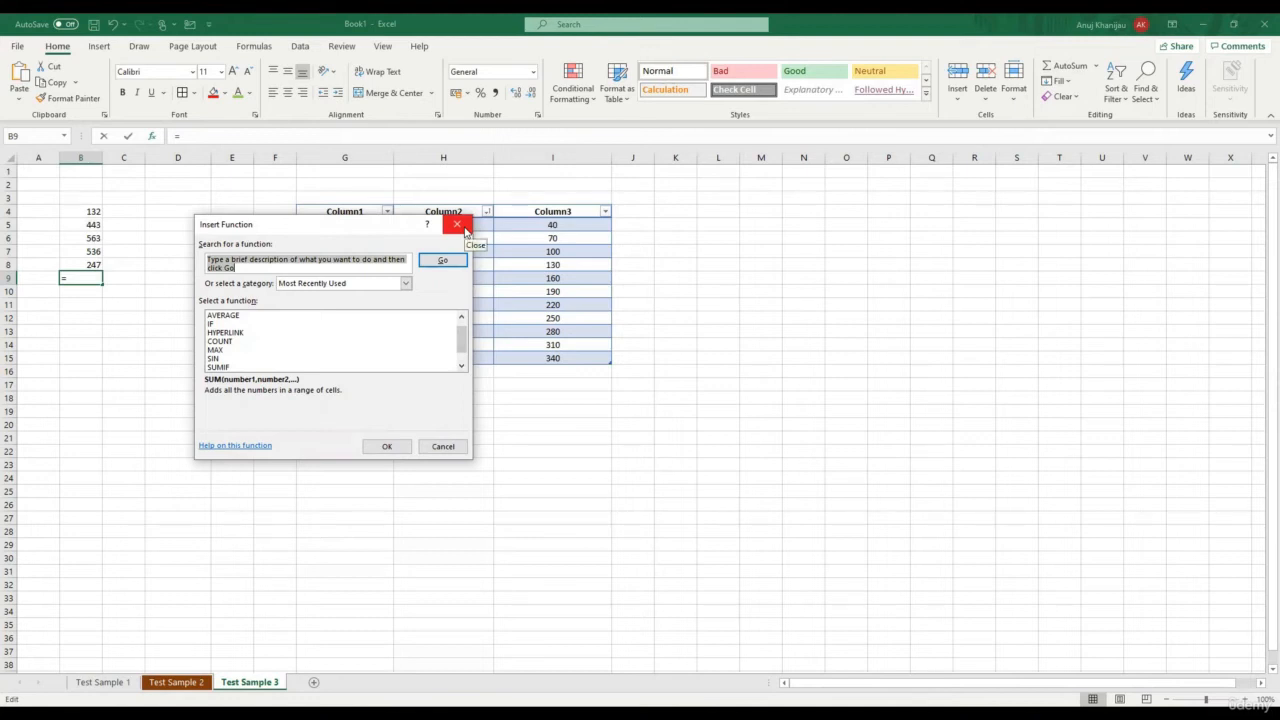
pyautogui.click(465, 231)
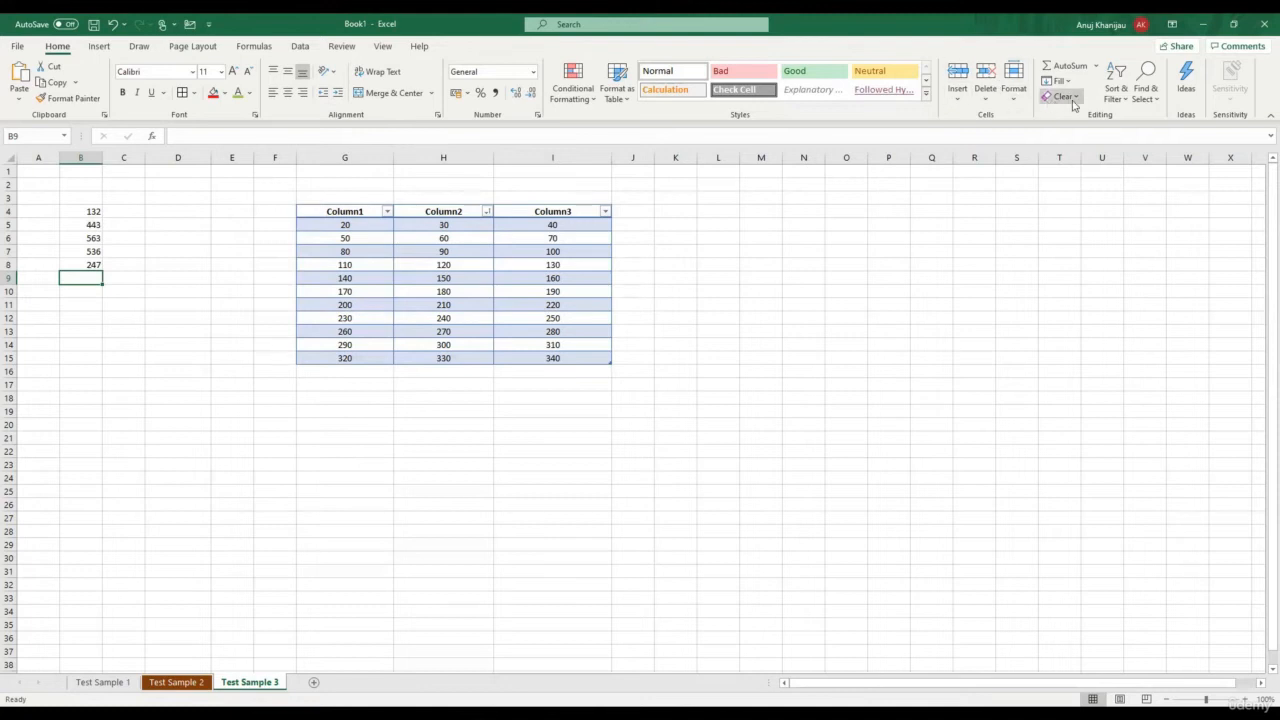
# Clear the contents of B4:B8, then restore the five numbers
pyautogui.click(70, 315)
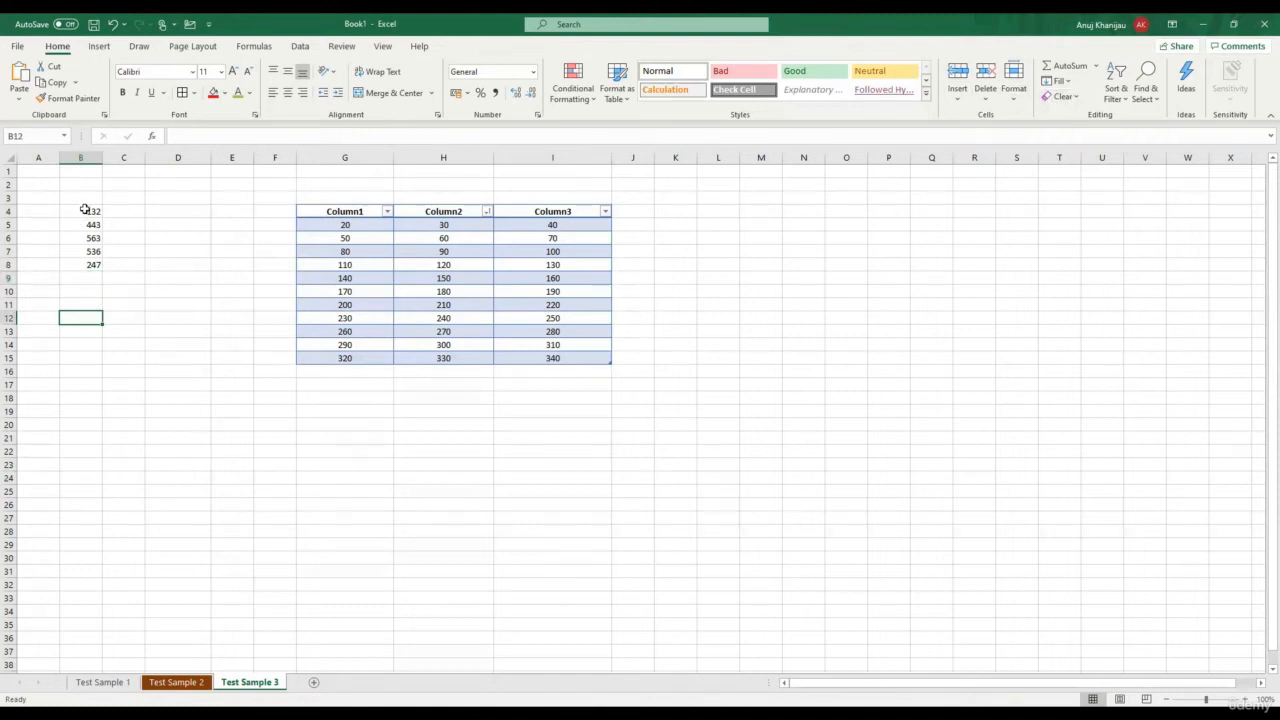
pyautogui.moveTo(85, 209); pyautogui.dragTo(86, 263)
pyautogui.hotkey('ctrl', 'c')
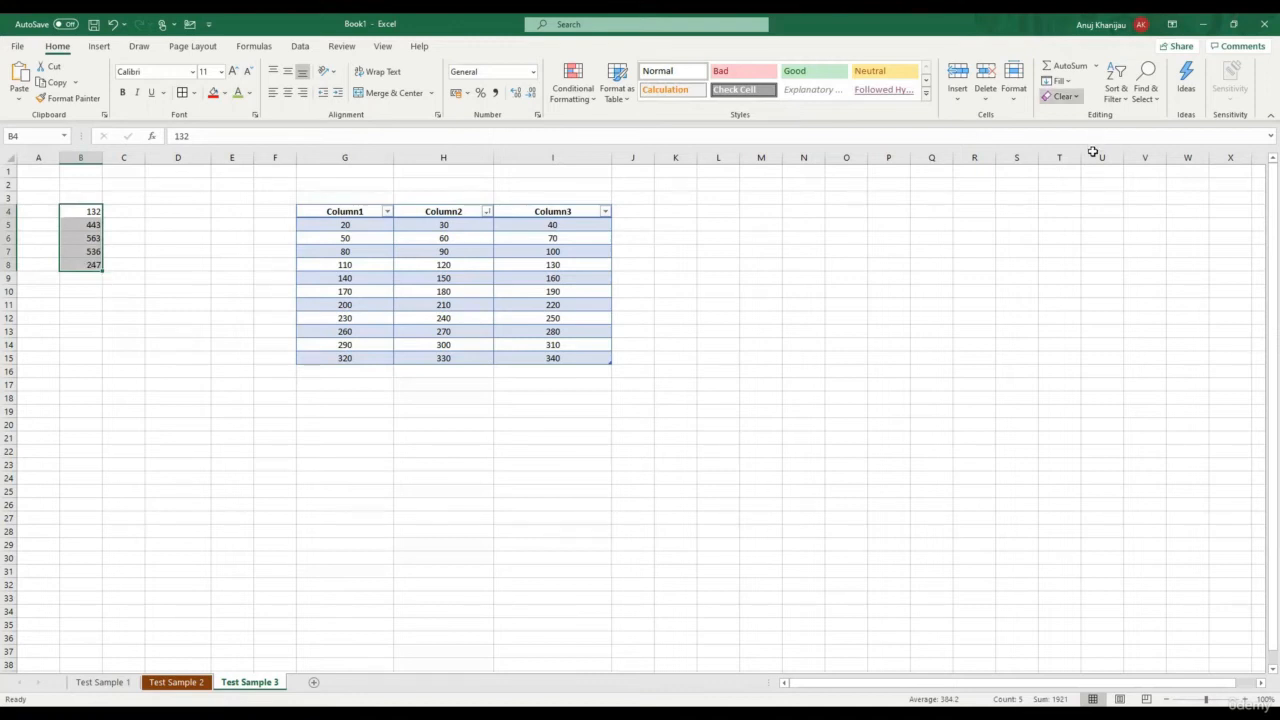
pyautogui.click(1060, 96)
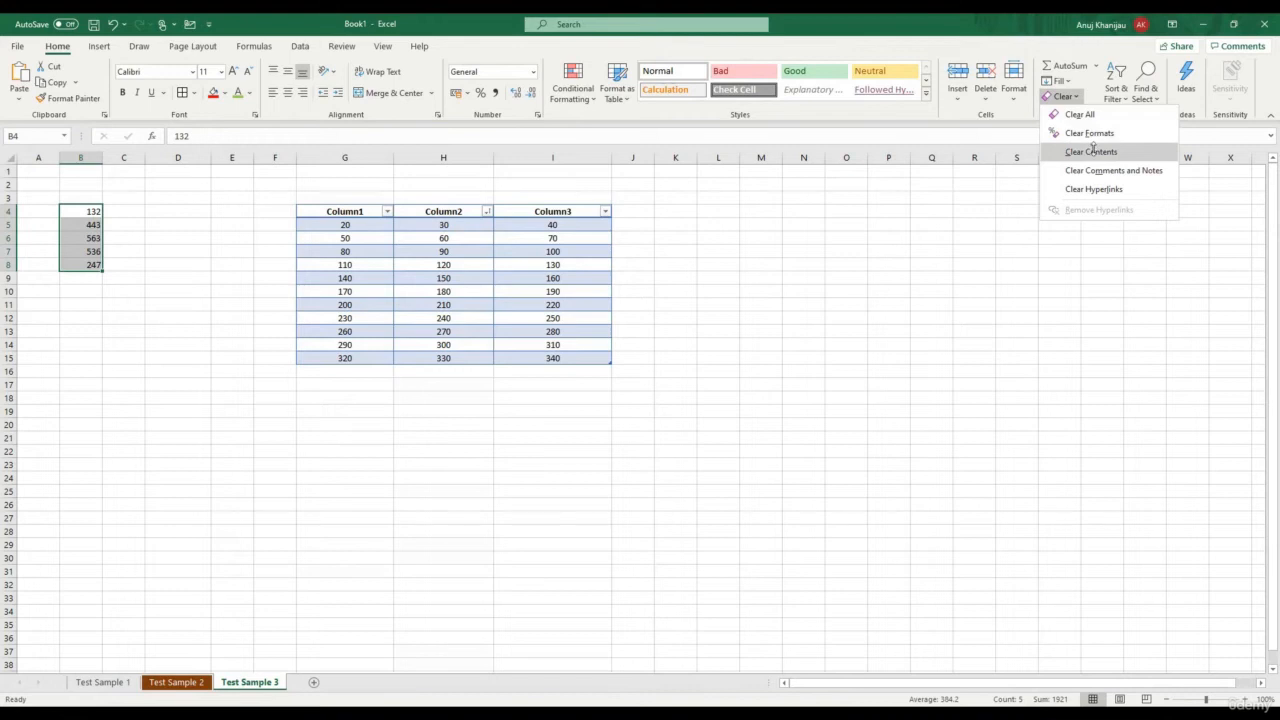
pyautogui.click(1091, 151)
pyautogui.hotkey('ctrl', 'v')
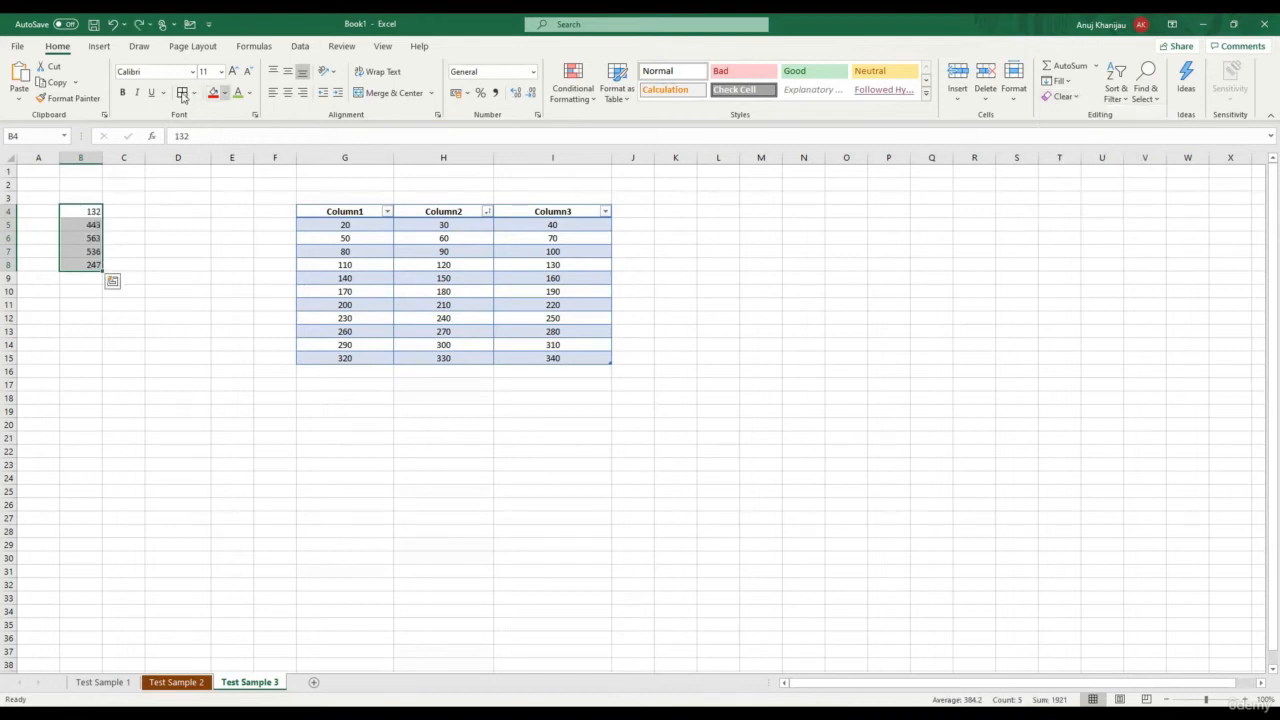
pyautogui.click(167, 272)
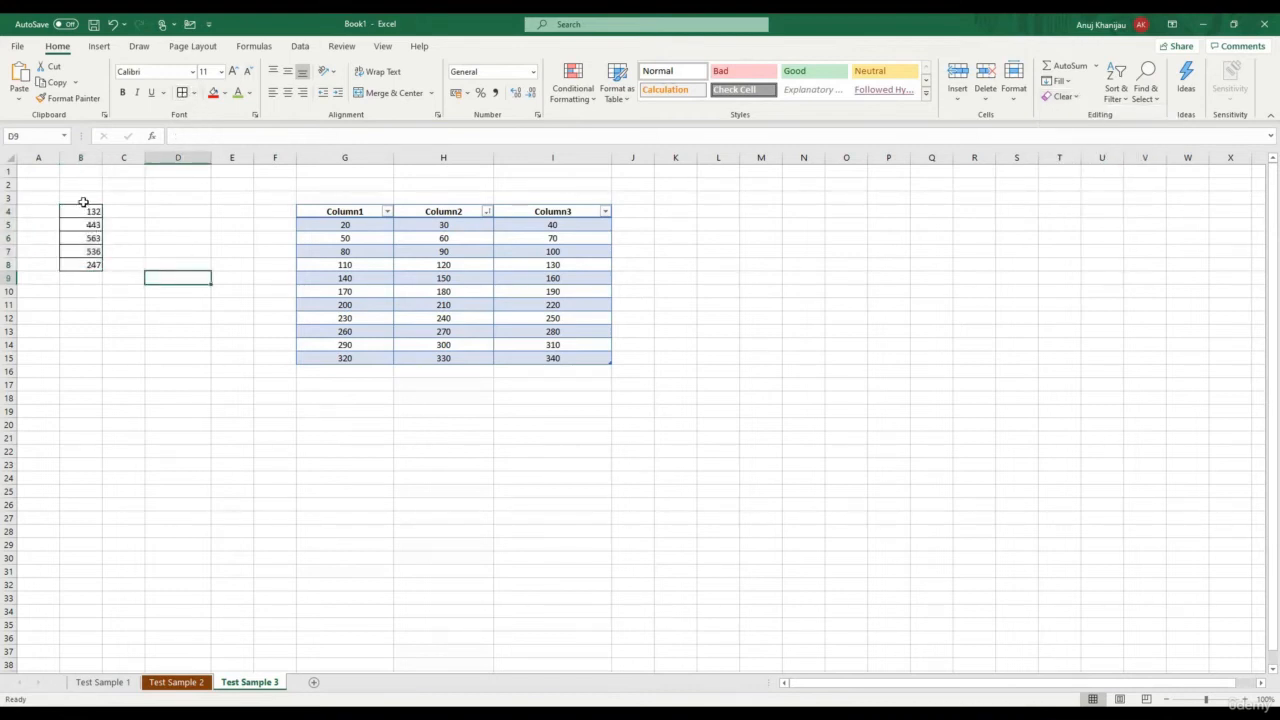
# Clear the formats from B4:B8, removing their borders but keeping the values
pyautogui.moveTo(84, 211); pyautogui.dragTo(89, 264)
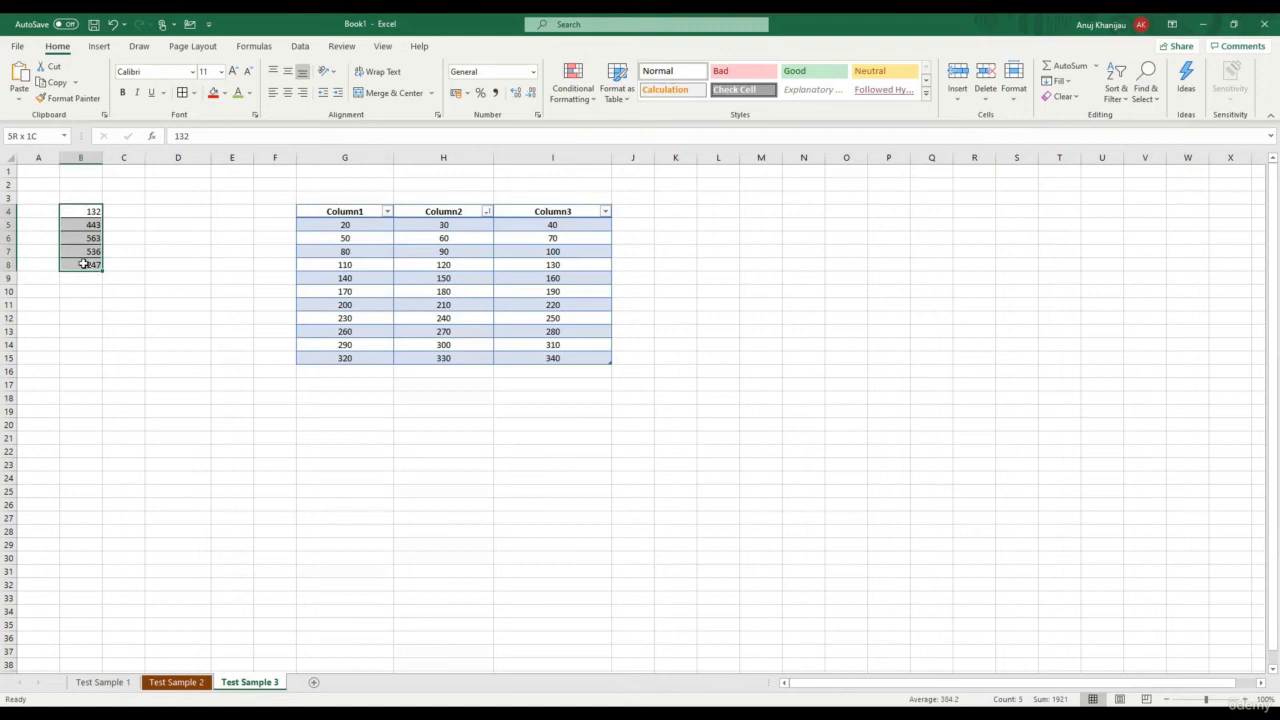
pyautogui.click(1070, 97)
pyautogui.click(1082, 131)
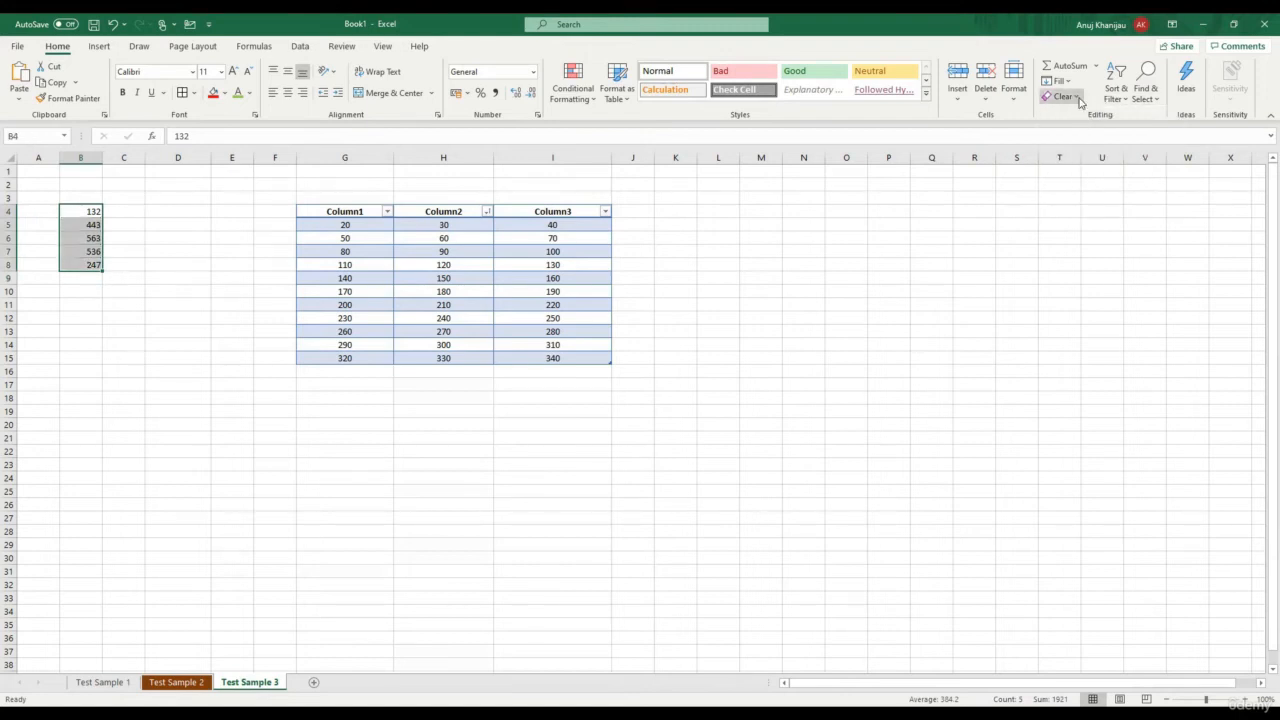
pyautogui.click(1077, 97)
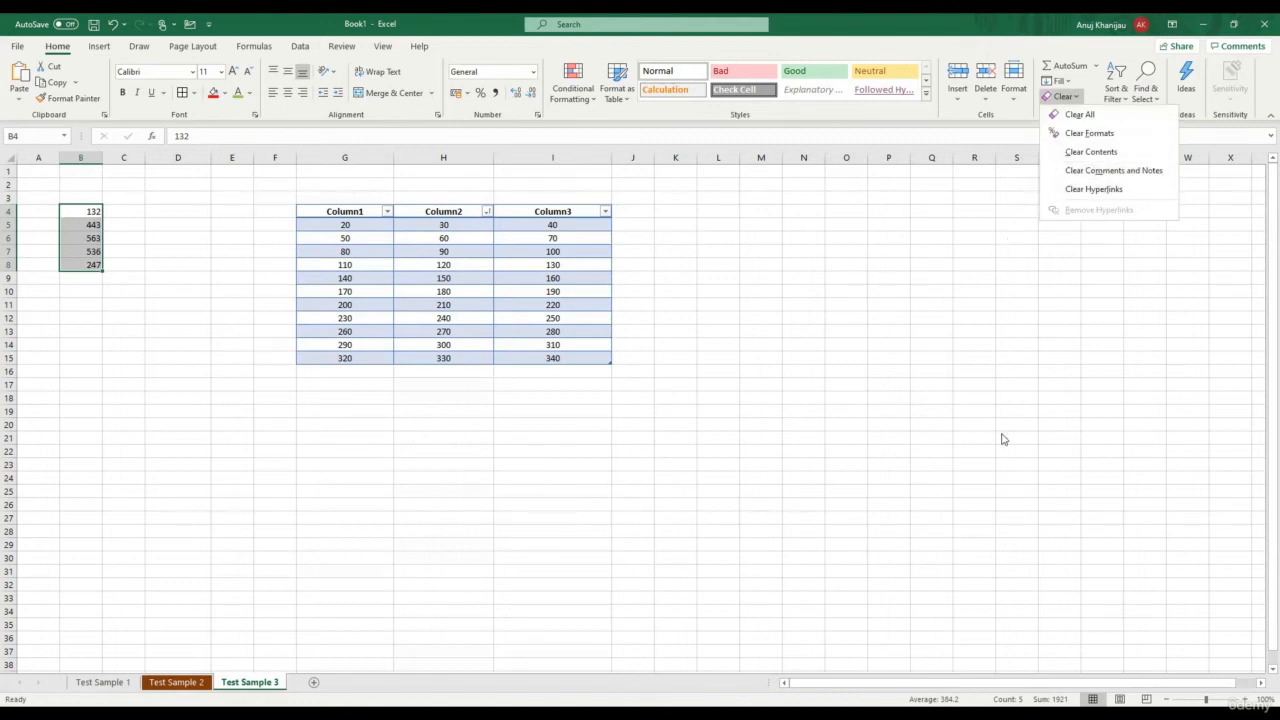
pyautogui.press('Escape')
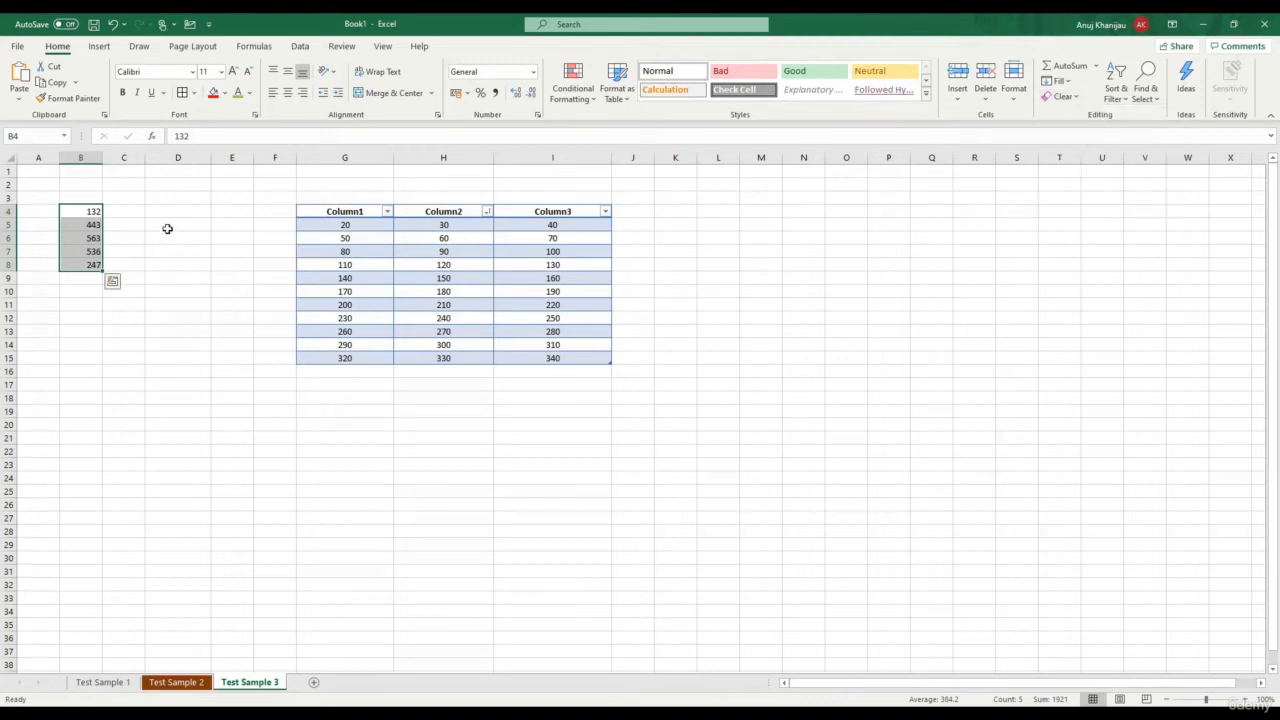
pyautogui.click(167, 229)
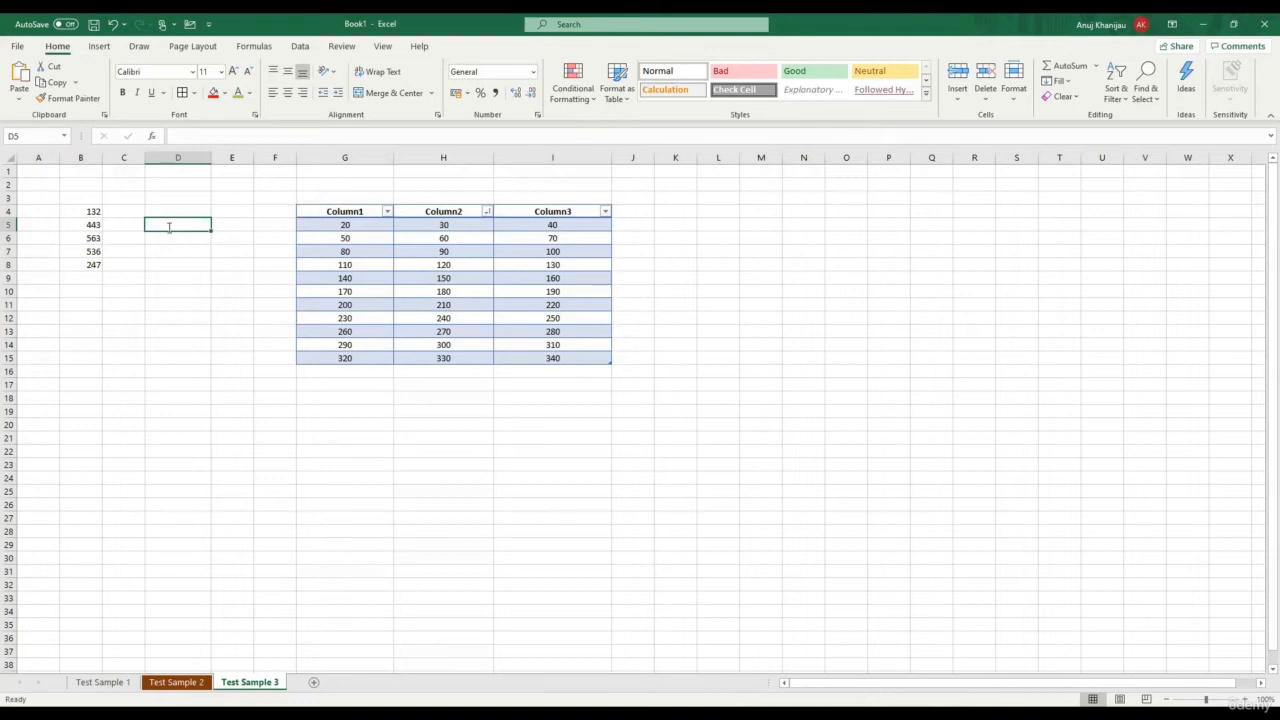
# Enter the word Test in D5
pyautogui.write('Test')
pyautogui.press('Tab')
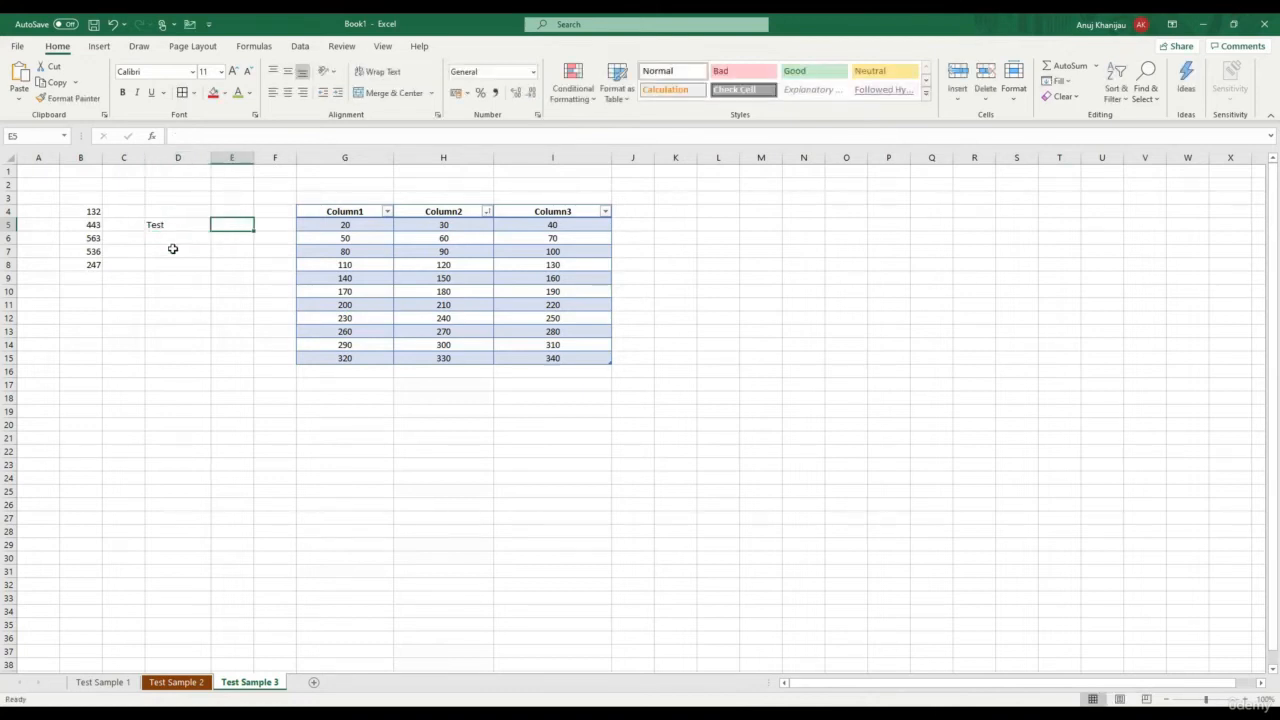
pyautogui.click(177, 261)
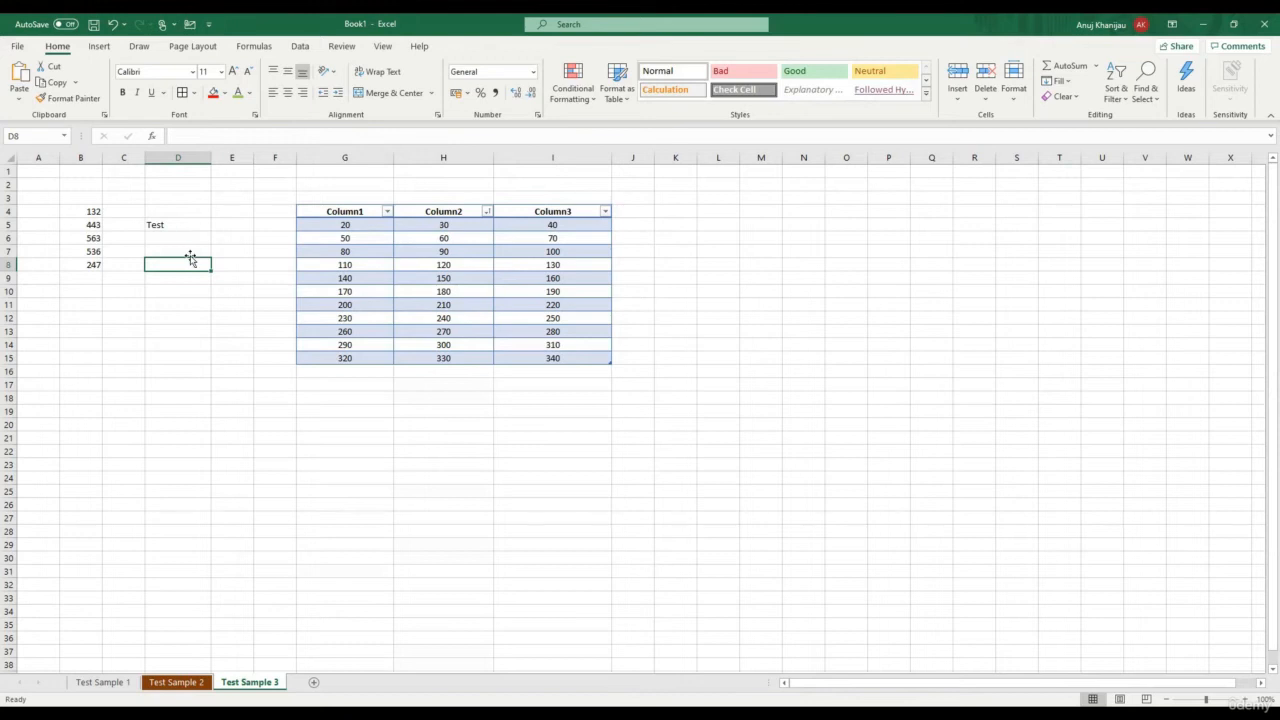
# Post the comment "This is a test comment" on D5
pyautogui.click(183, 228)
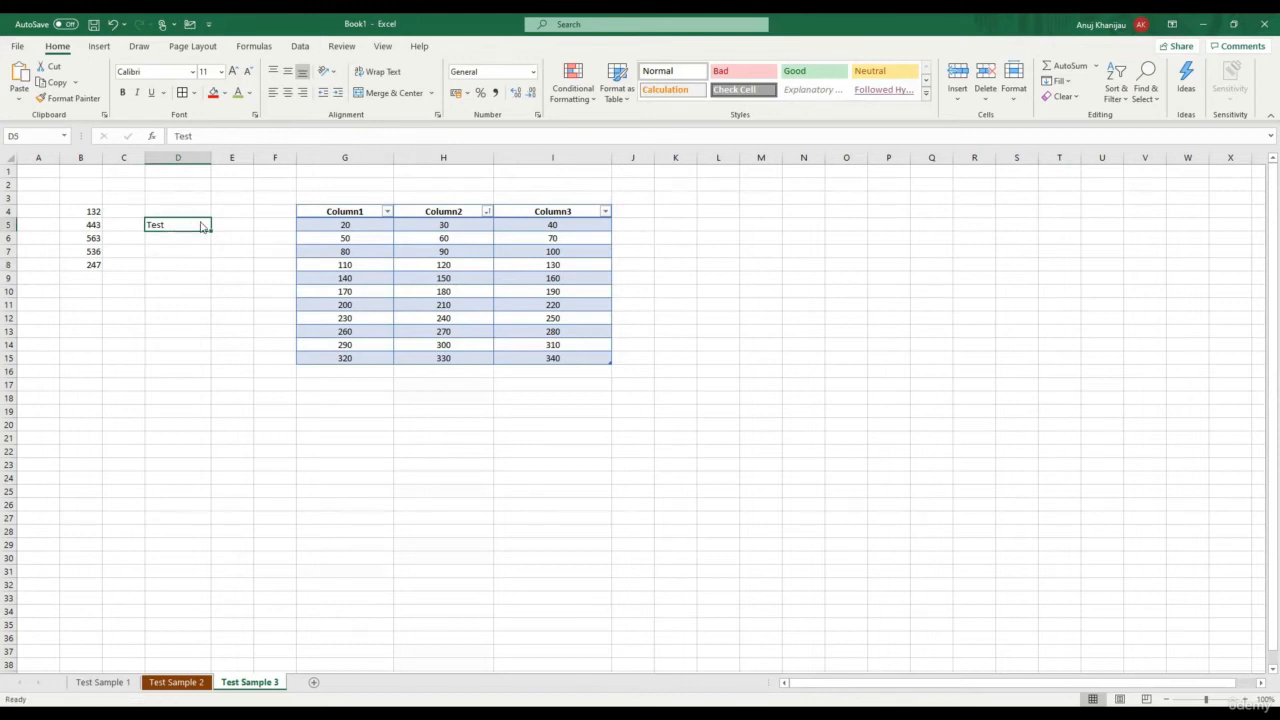
pyautogui.rightClick(202, 226)
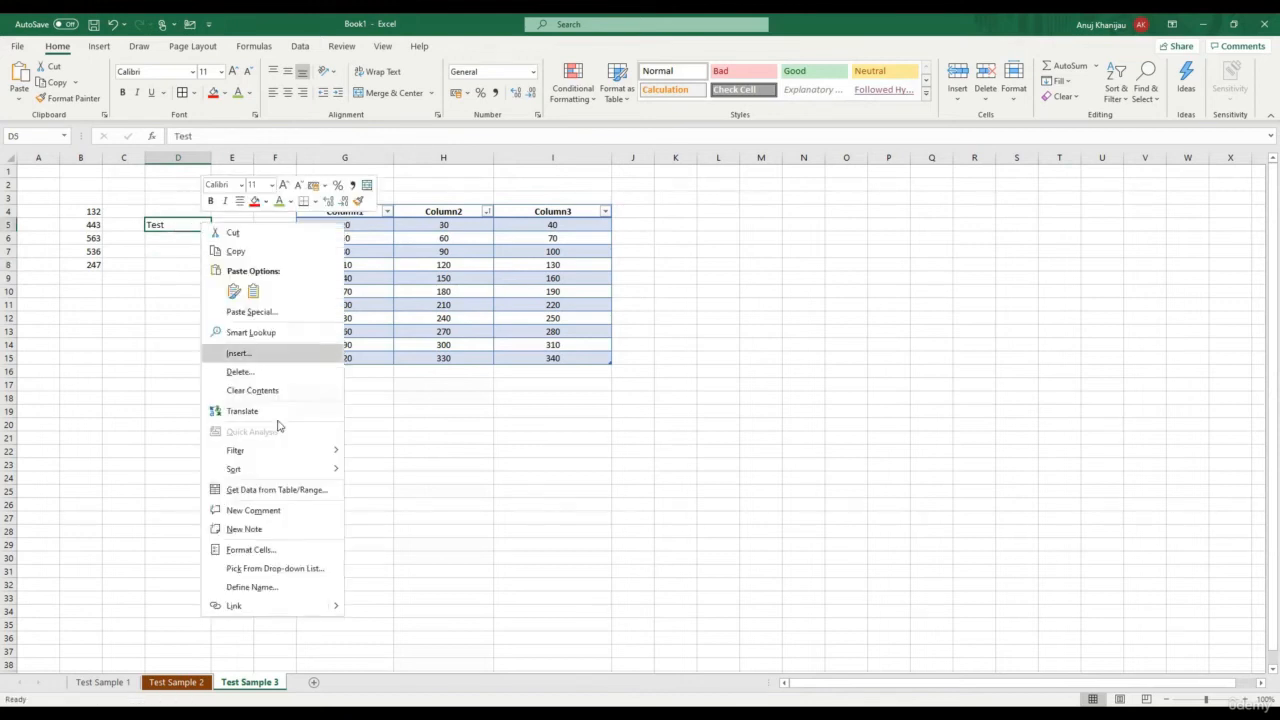
pyautogui.click(256, 512)
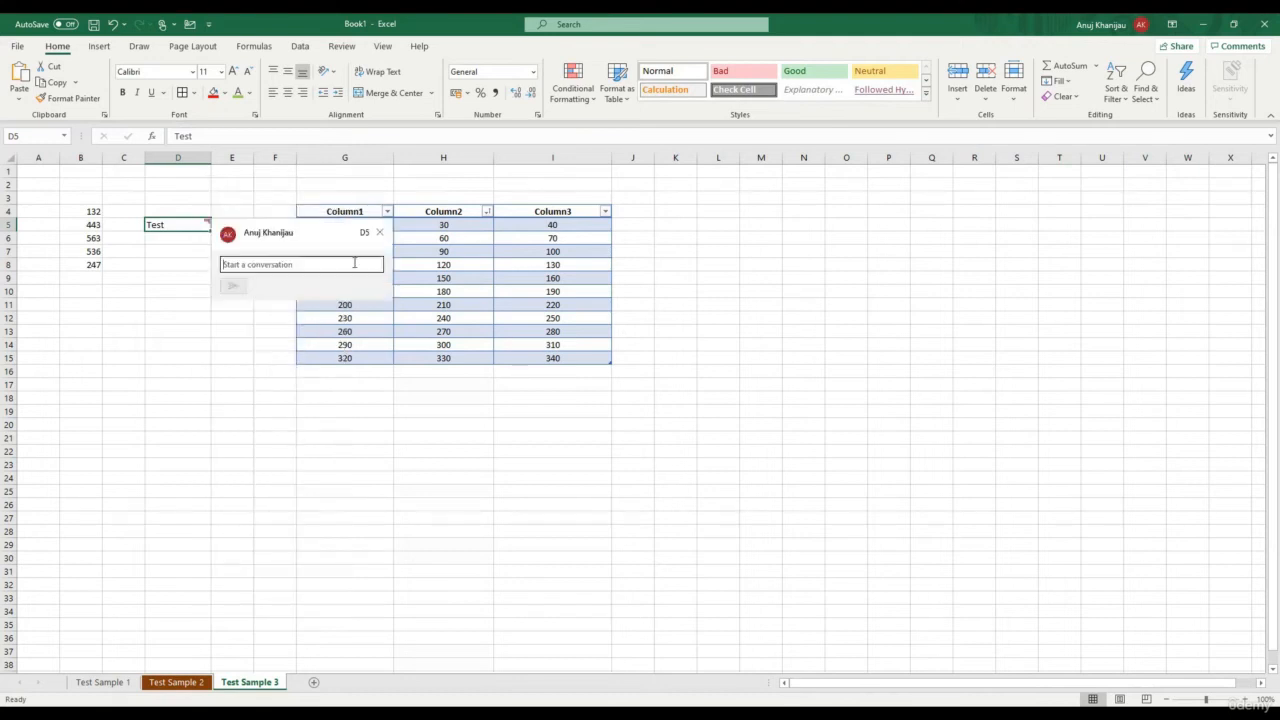
pyautogui.write('This is')
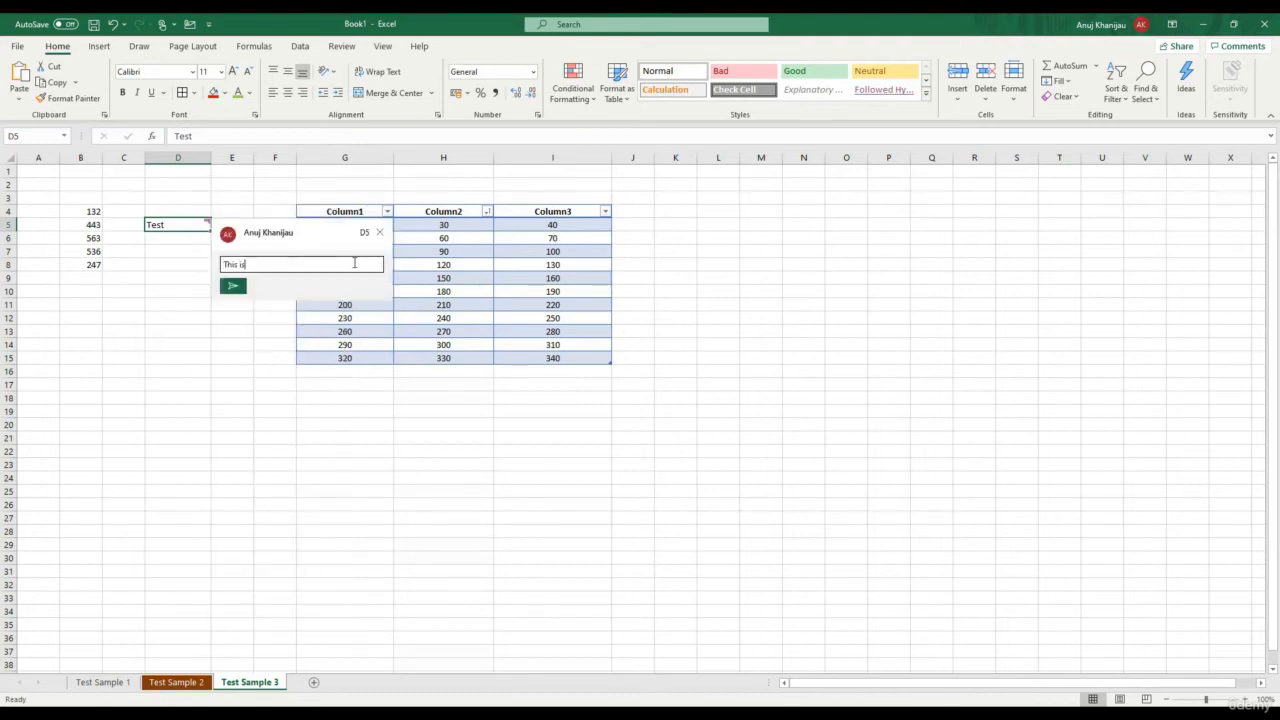
pyautogui.write(' a test comment')
pyautogui.click(233, 295)
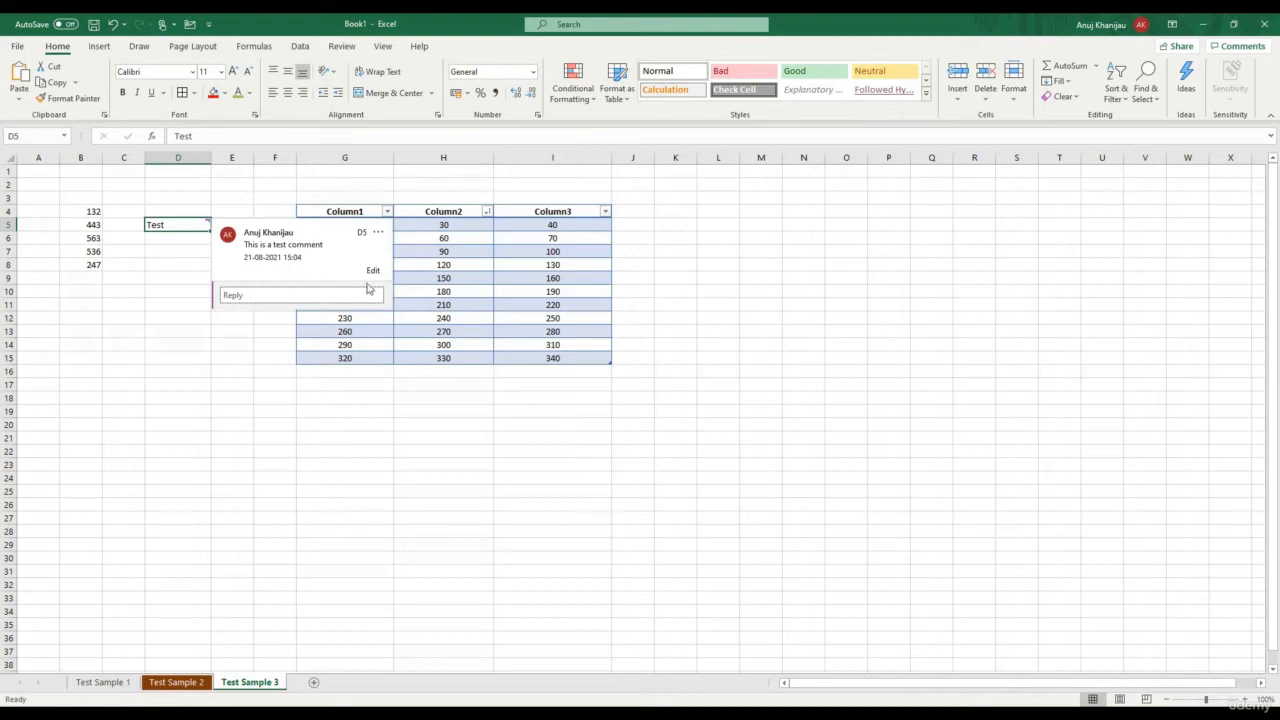
pyautogui.click(181, 260)
pyautogui.moveTo(206, 224)
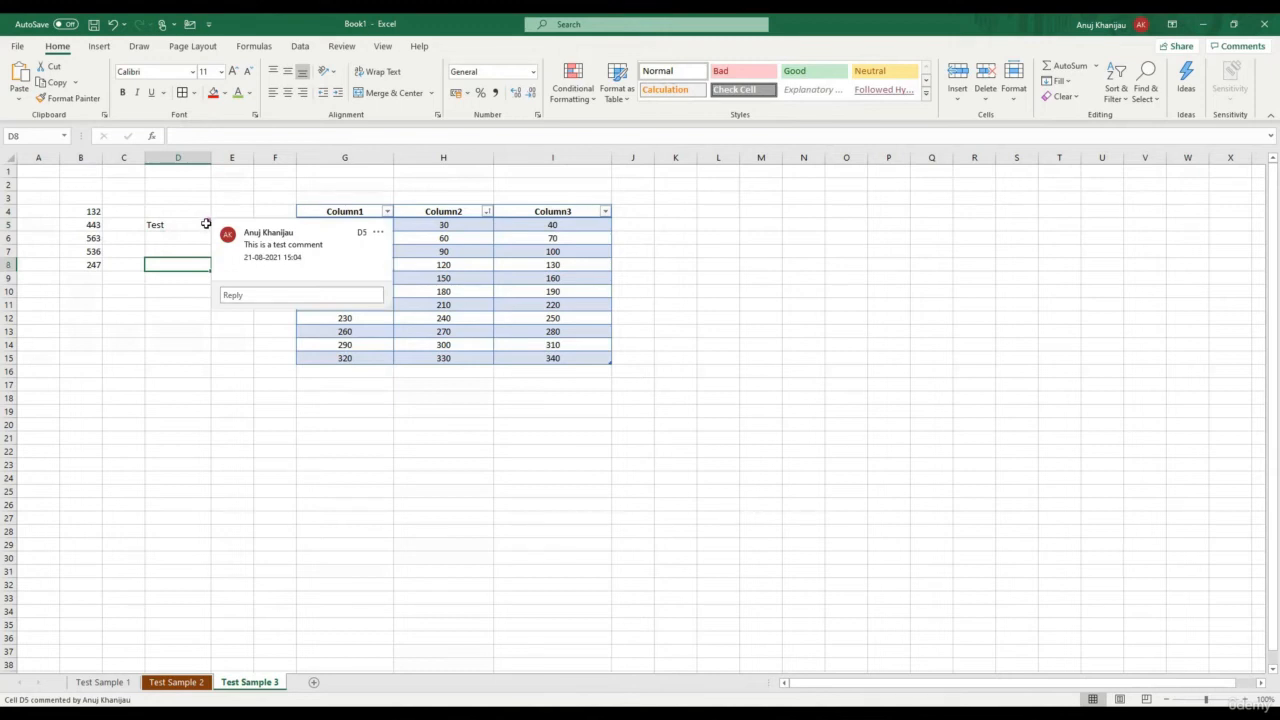
pyautogui.click(185, 330)
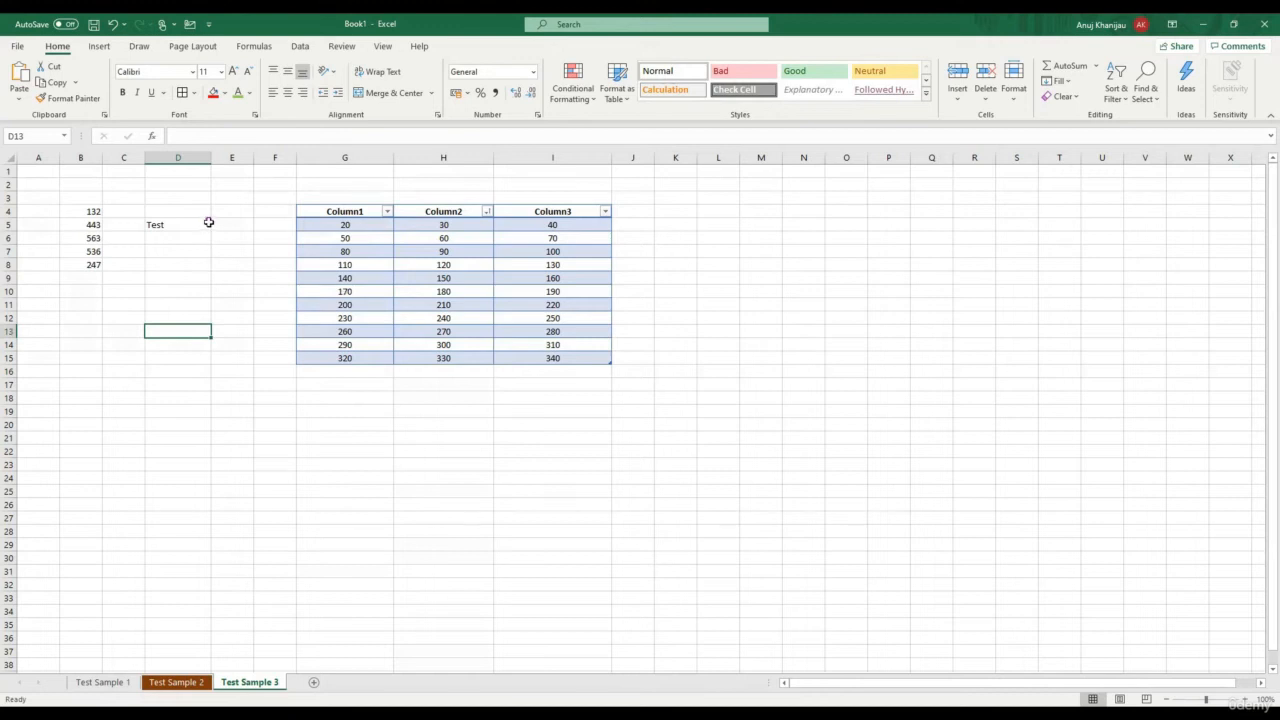
pyautogui.moveTo(205, 222)
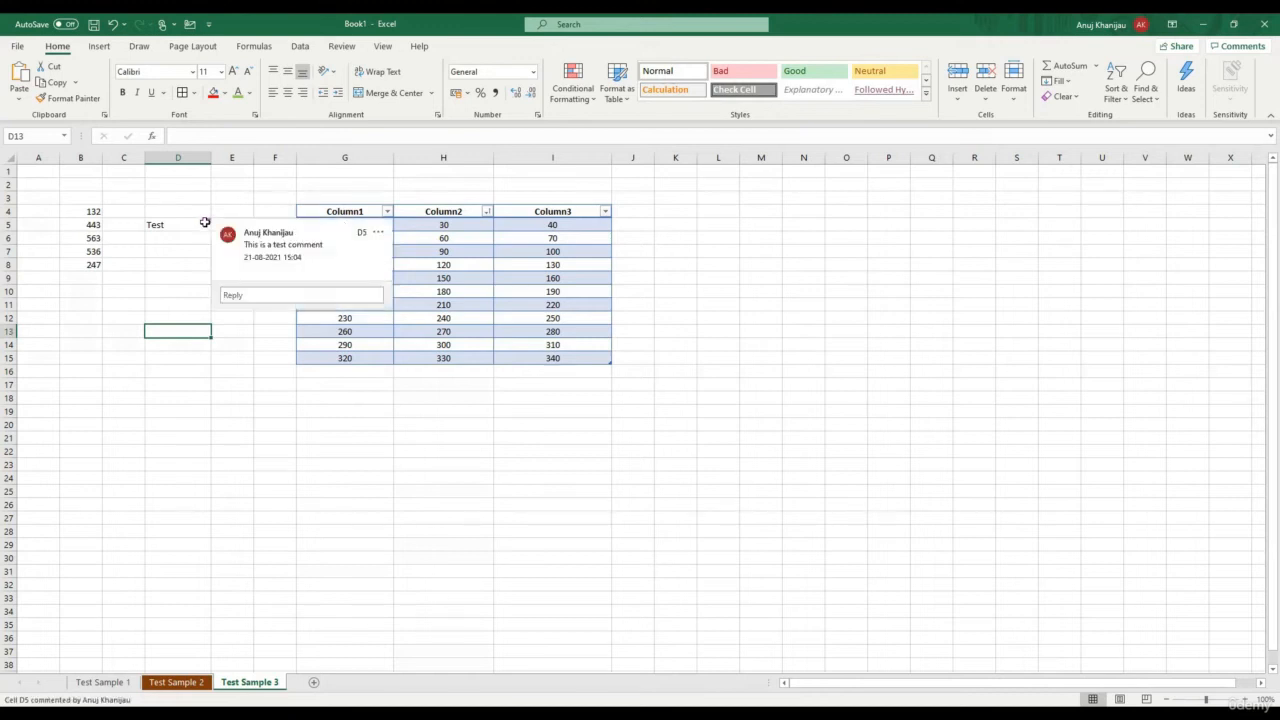
pyautogui.click(185, 277)
pyautogui.click(182, 229)
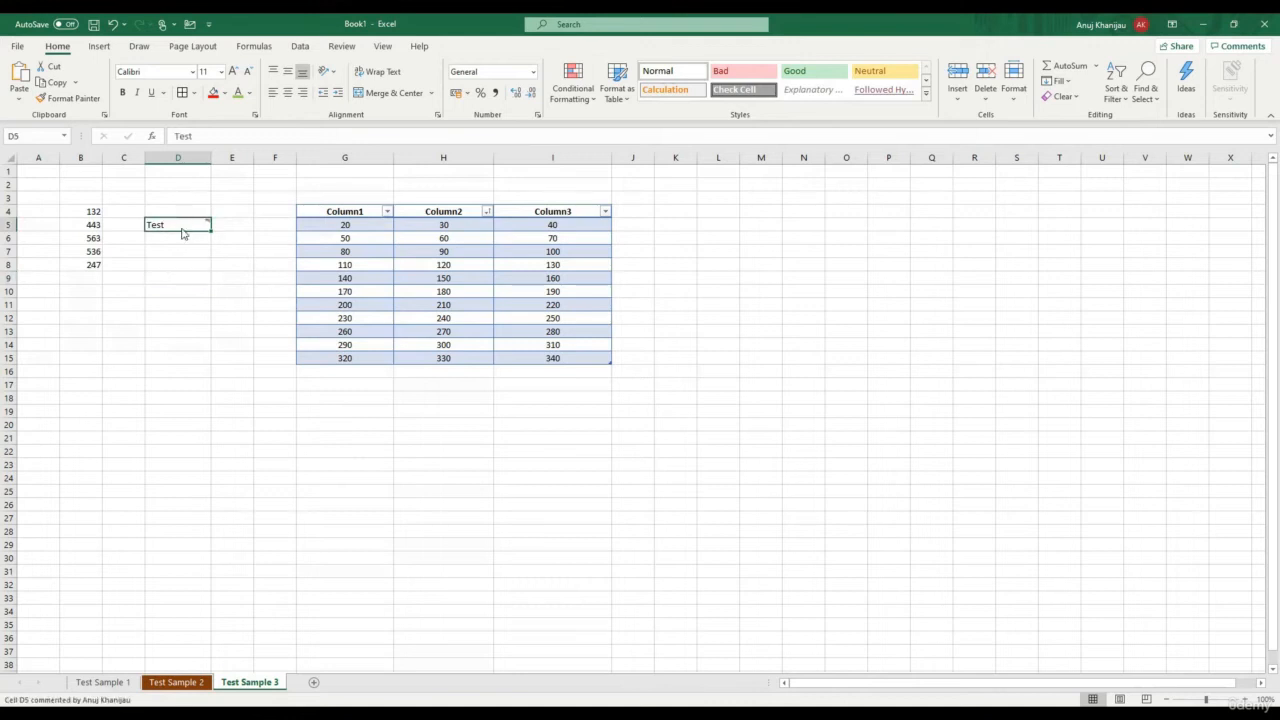
# Remove D5's comment and add a note reading "This is a test no"
pyautogui.click(1064, 96)
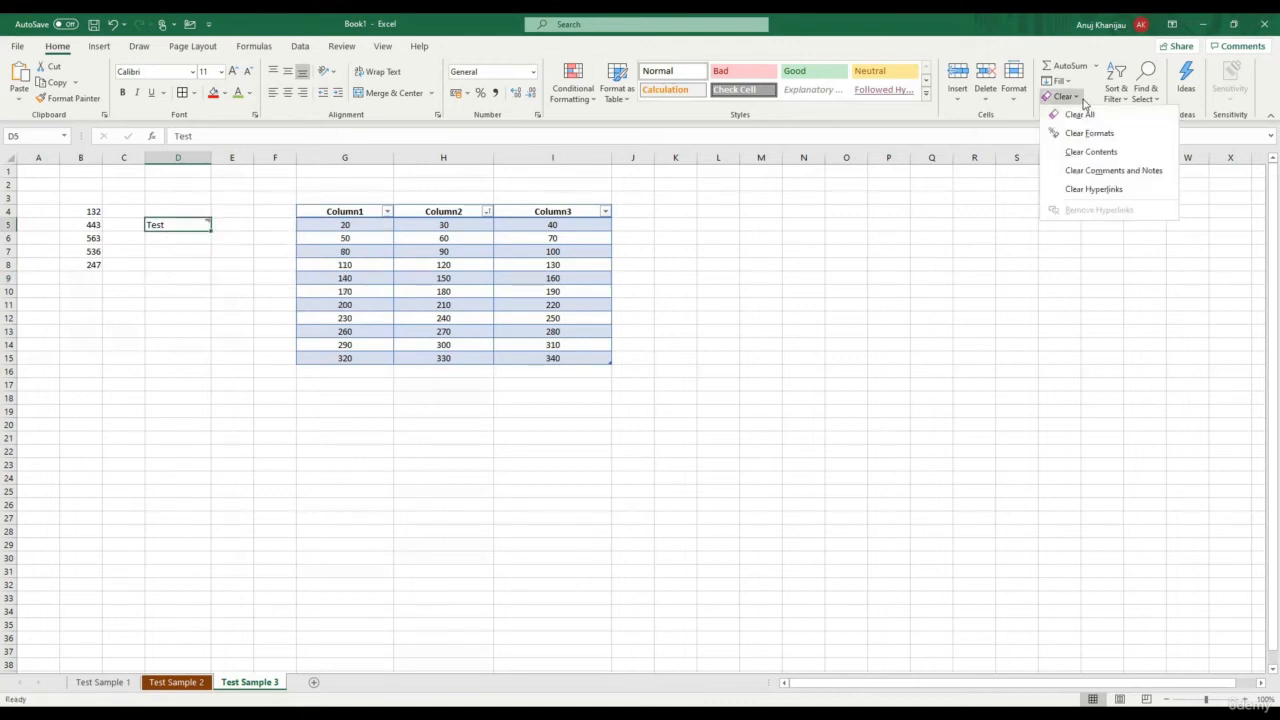
pyautogui.click(1088, 171)
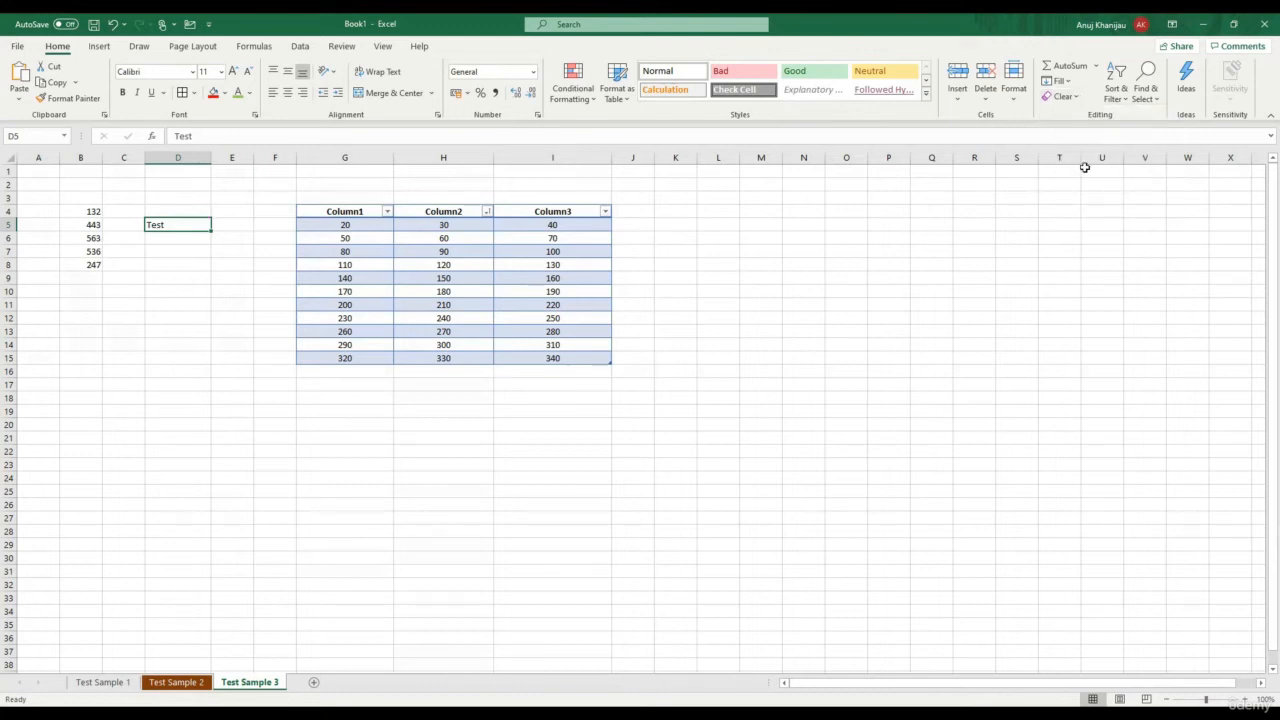
pyautogui.rightClick(180, 225)
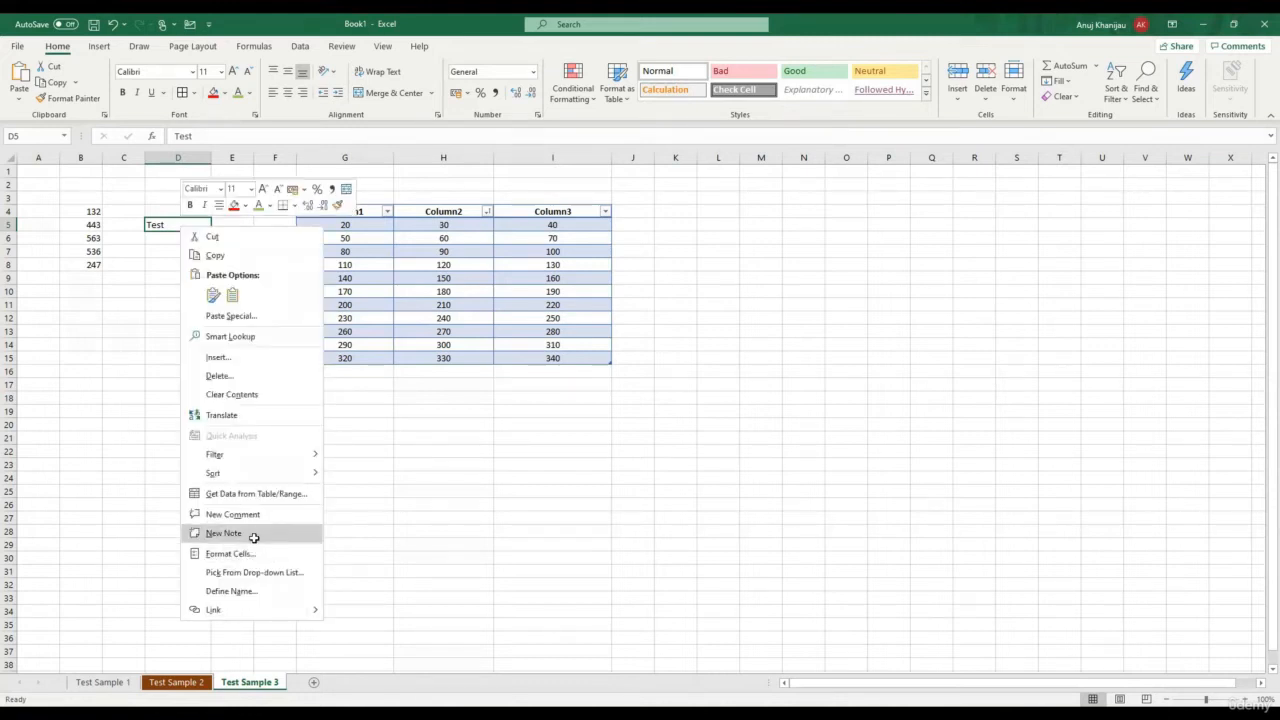
pyautogui.click(254, 537)
pyautogui.write('This is a test note')
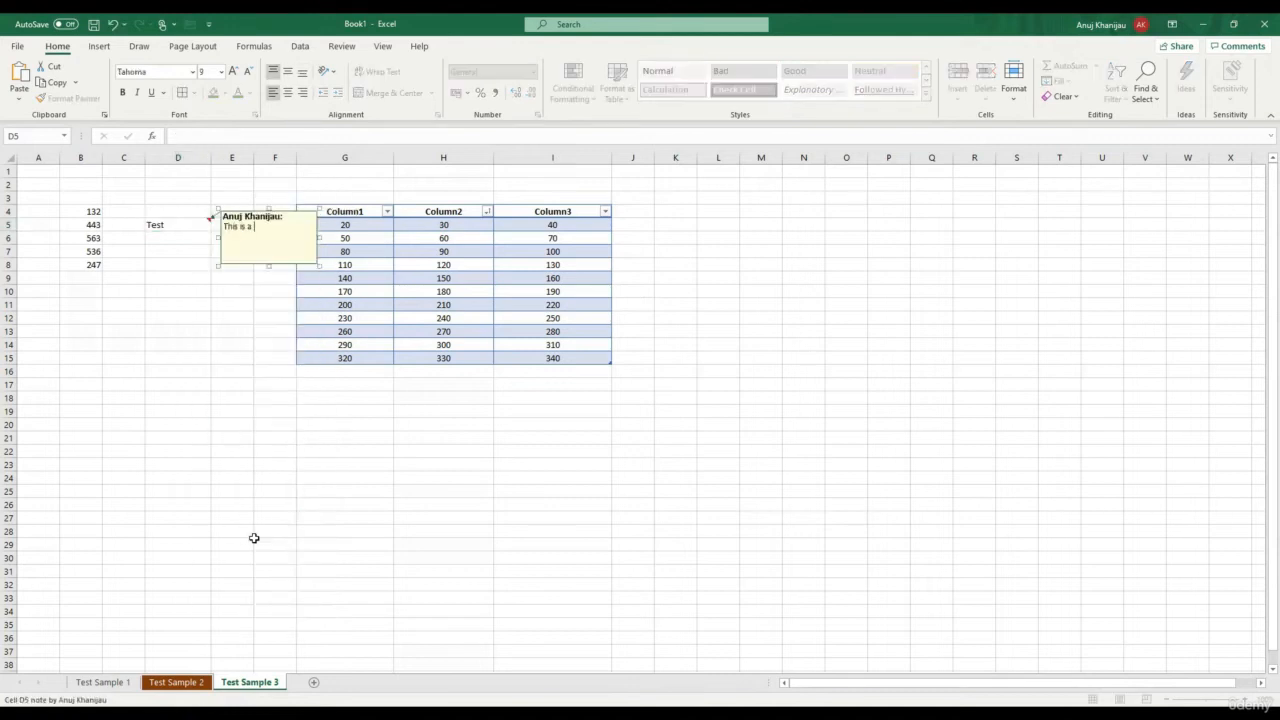
pyautogui.click(251, 412)
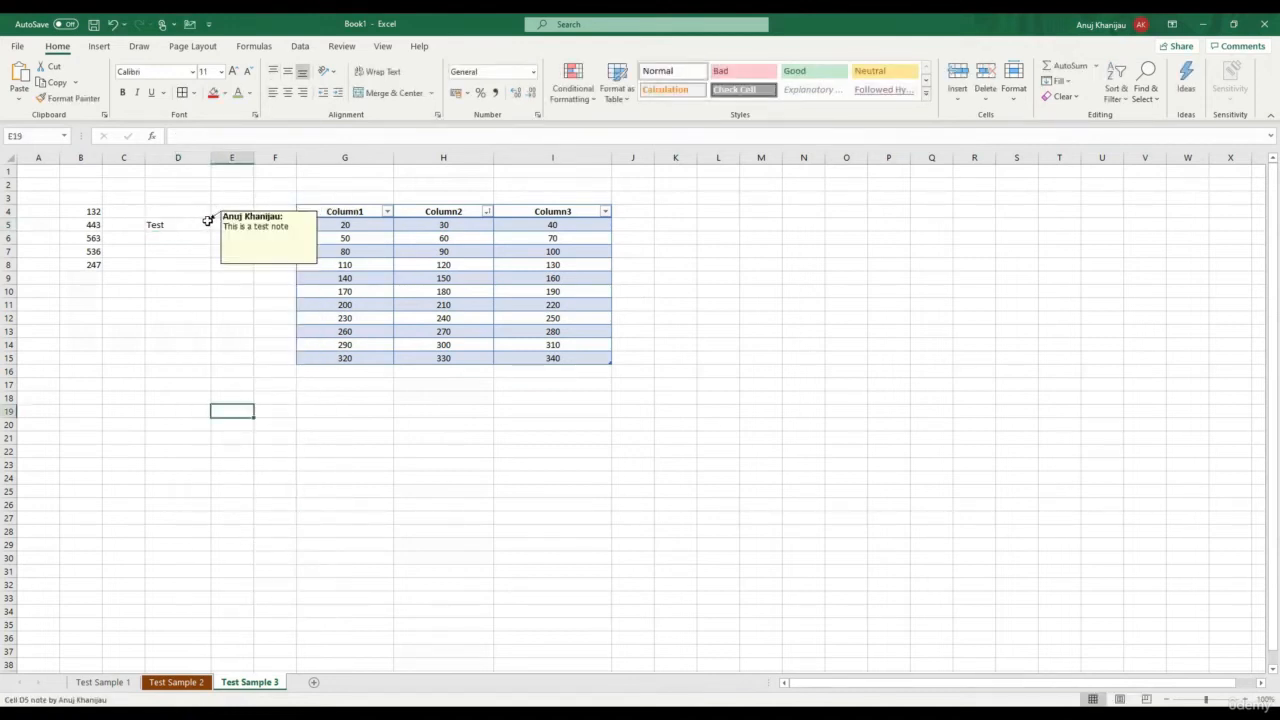
# Clear the note from D5 with Clear Comments and Notes
pyautogui.click(205, 222)
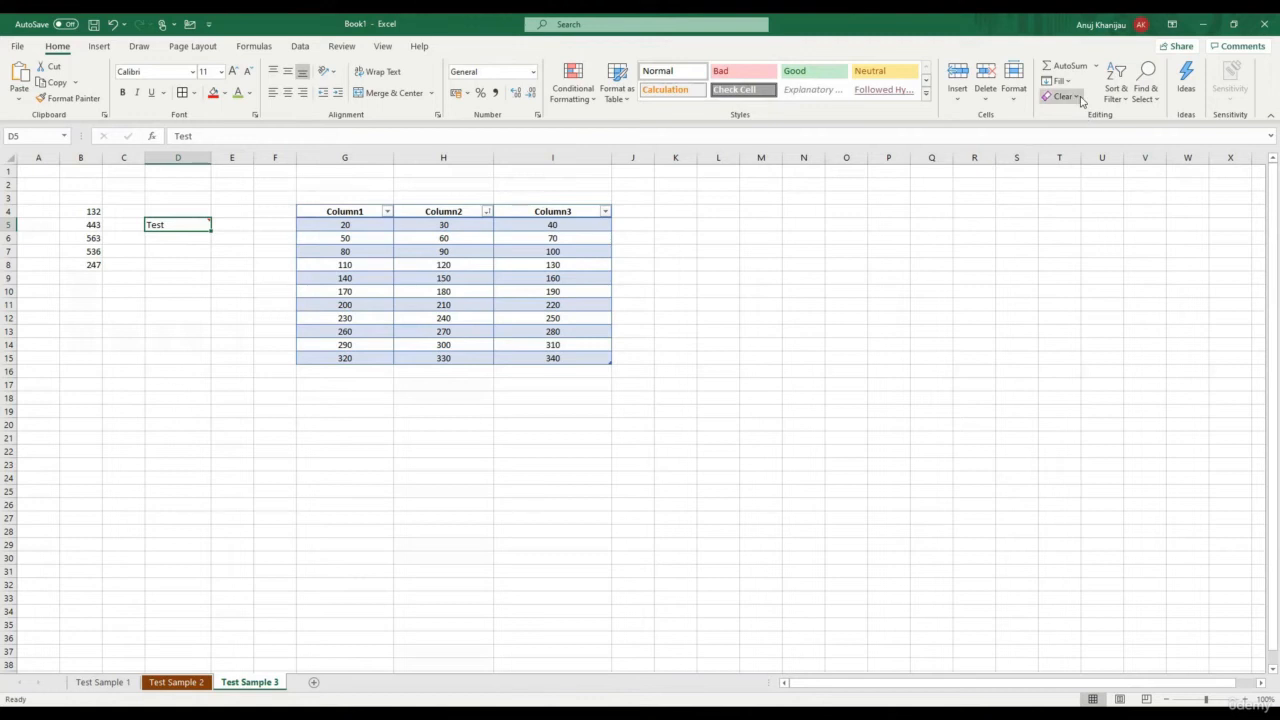
pyautogui.click(1066, 96)
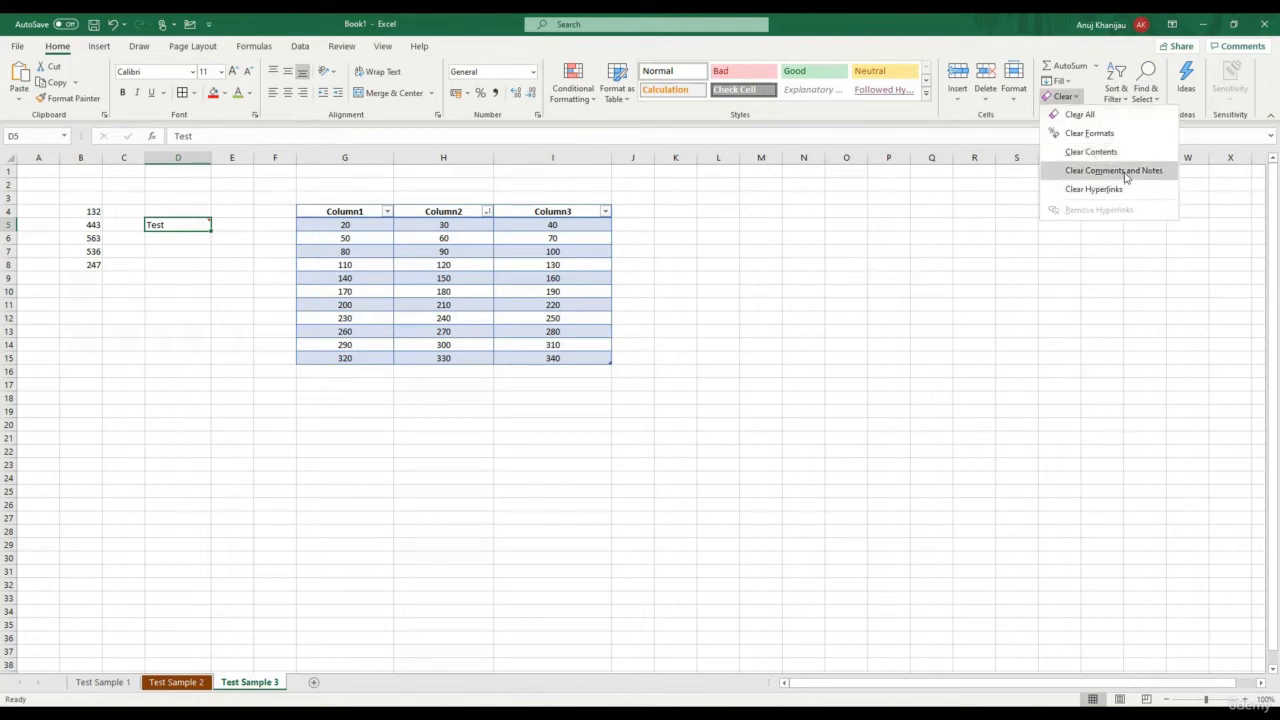
pyautogui.click(1125, 172)
pyautogui.click(172, 450)
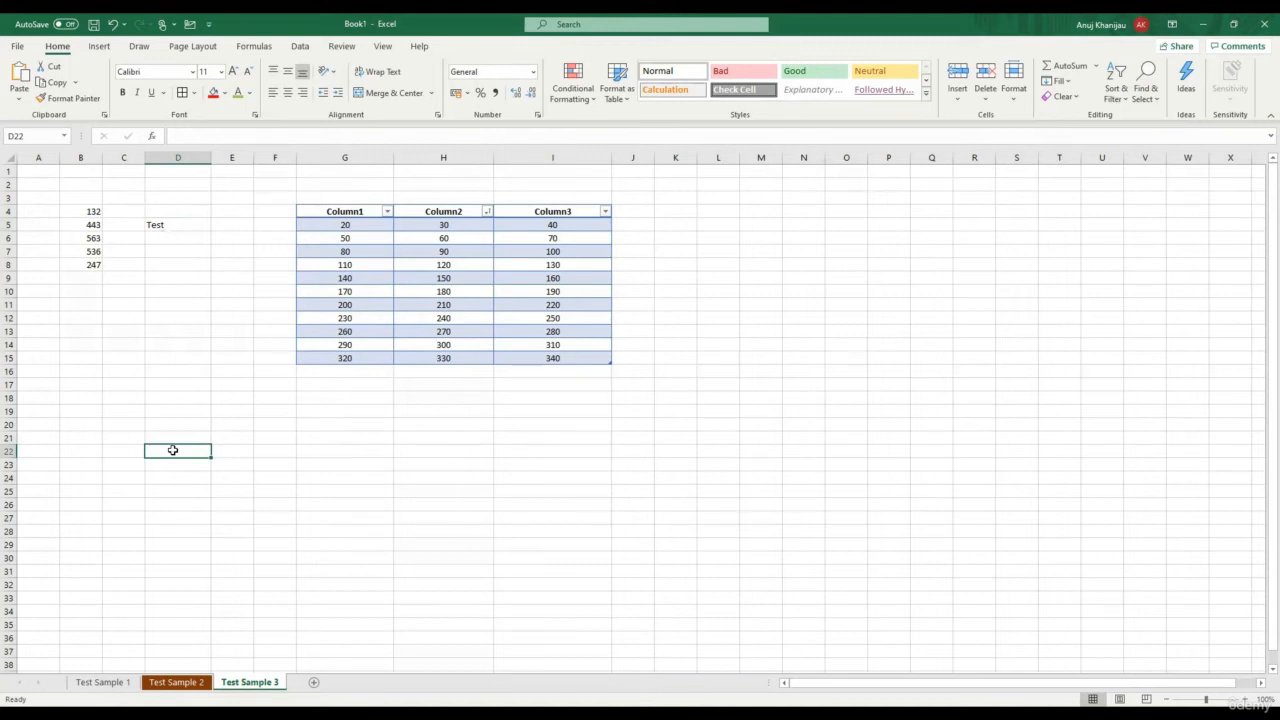
pyautogui.write('www')
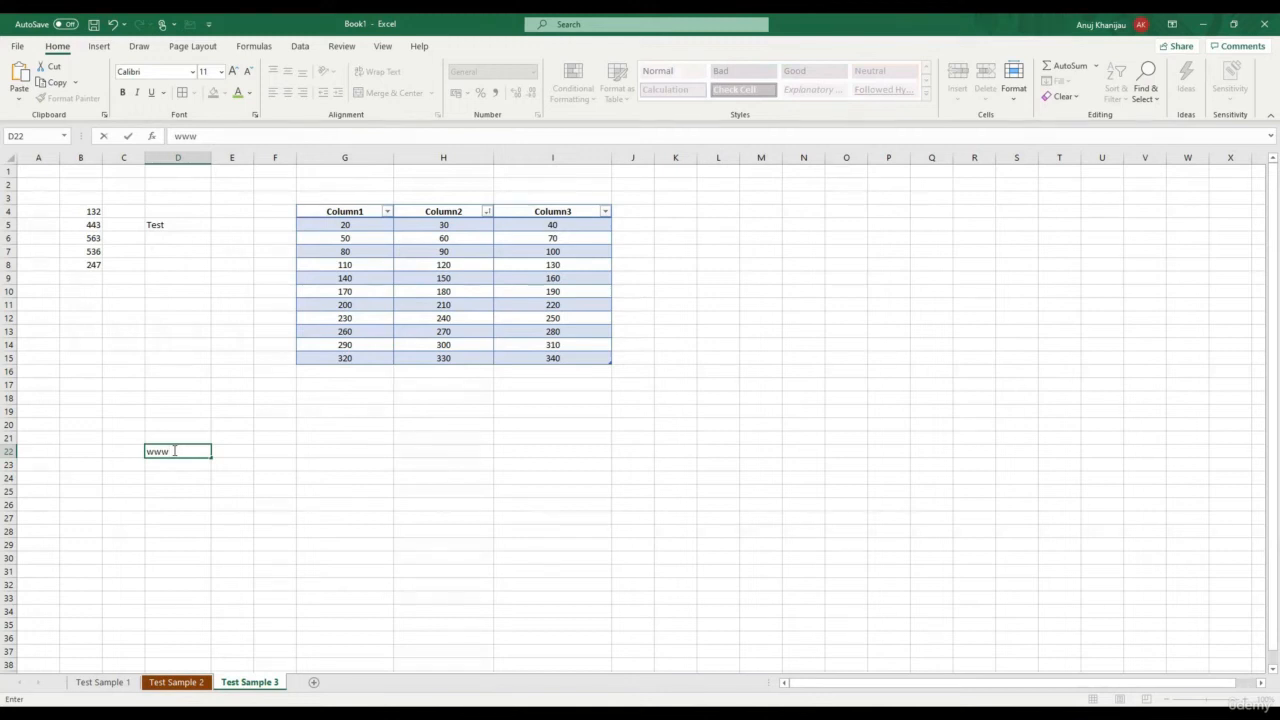
pyautogui.write('.test.com')
pyautogui.press('Return')
pyautogui.press('Down')
pyautogui.press('Down')
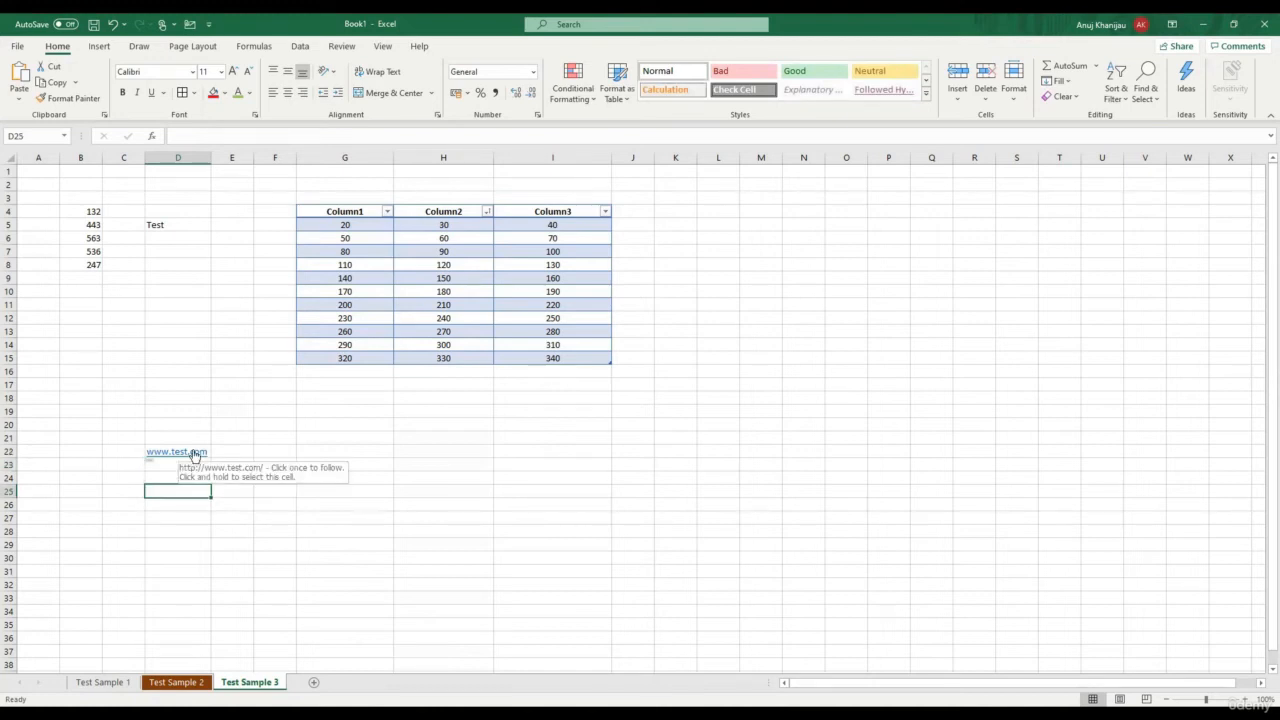
# Apply Clear Hyperlinks to D22, then dismiss the choices without changes
pyautogui.click(135, 452)
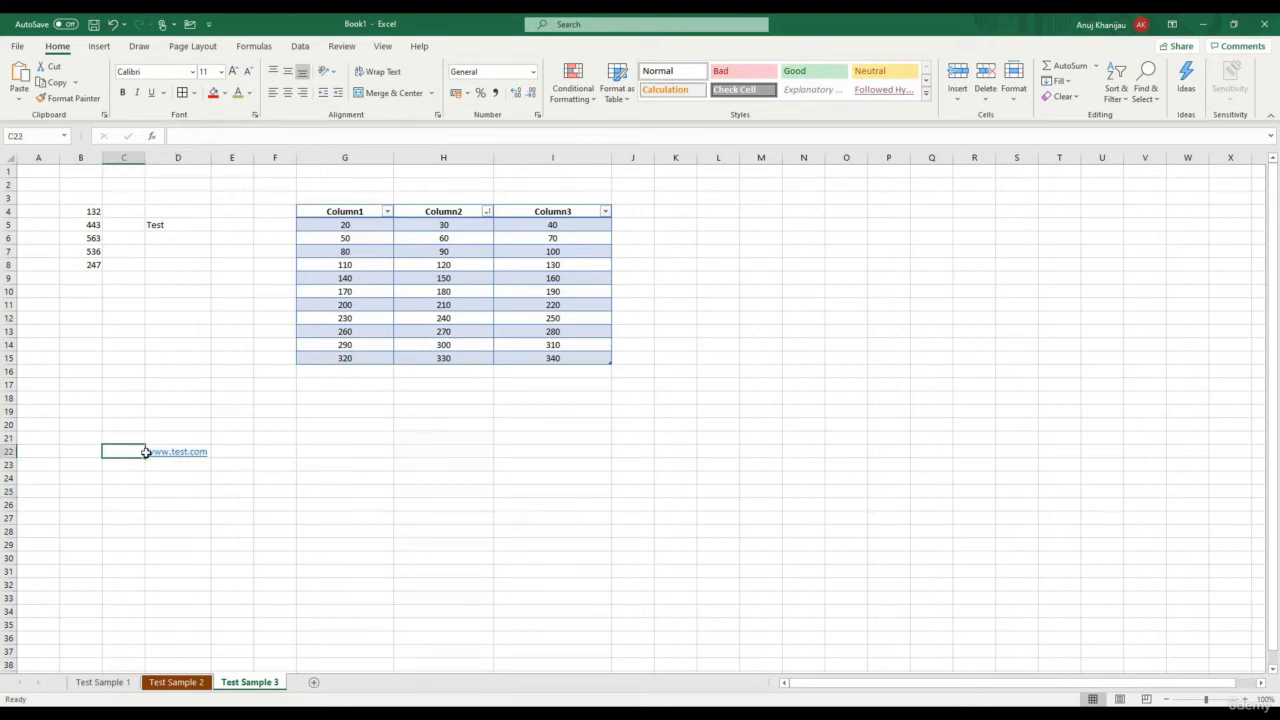
pyautogui.click(158, 460)
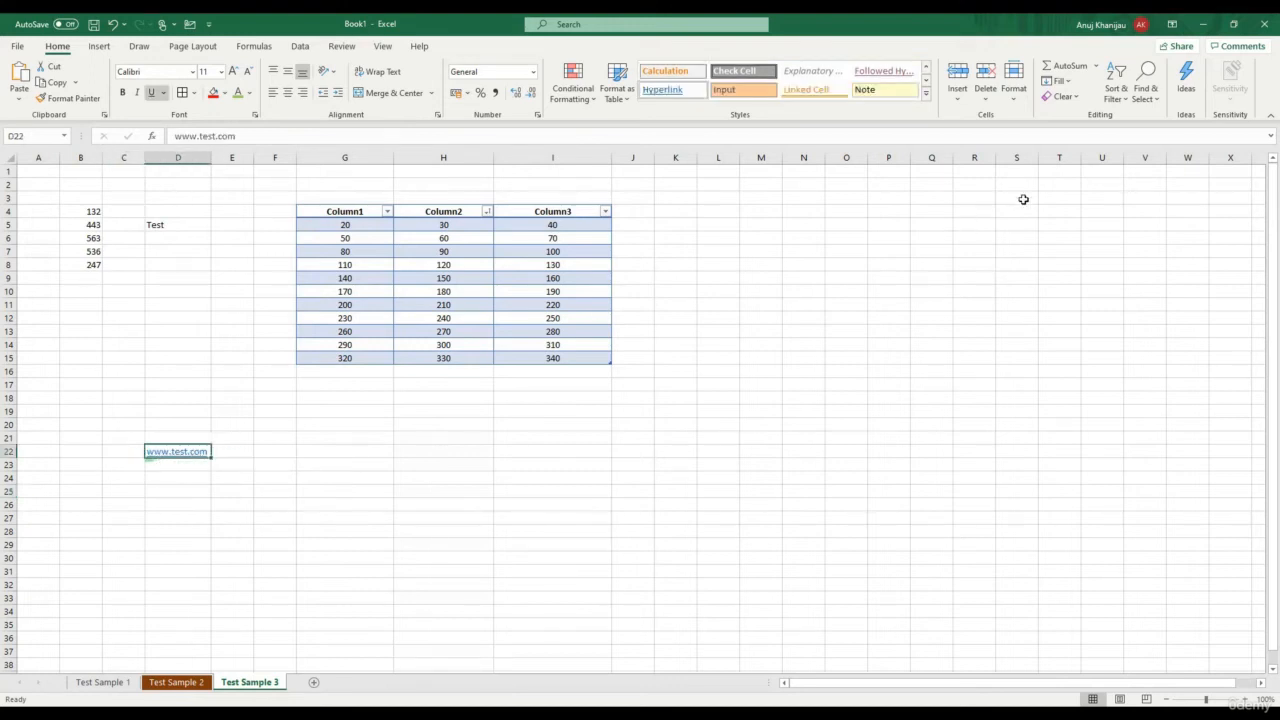
pyautogui.click(1078, 97)
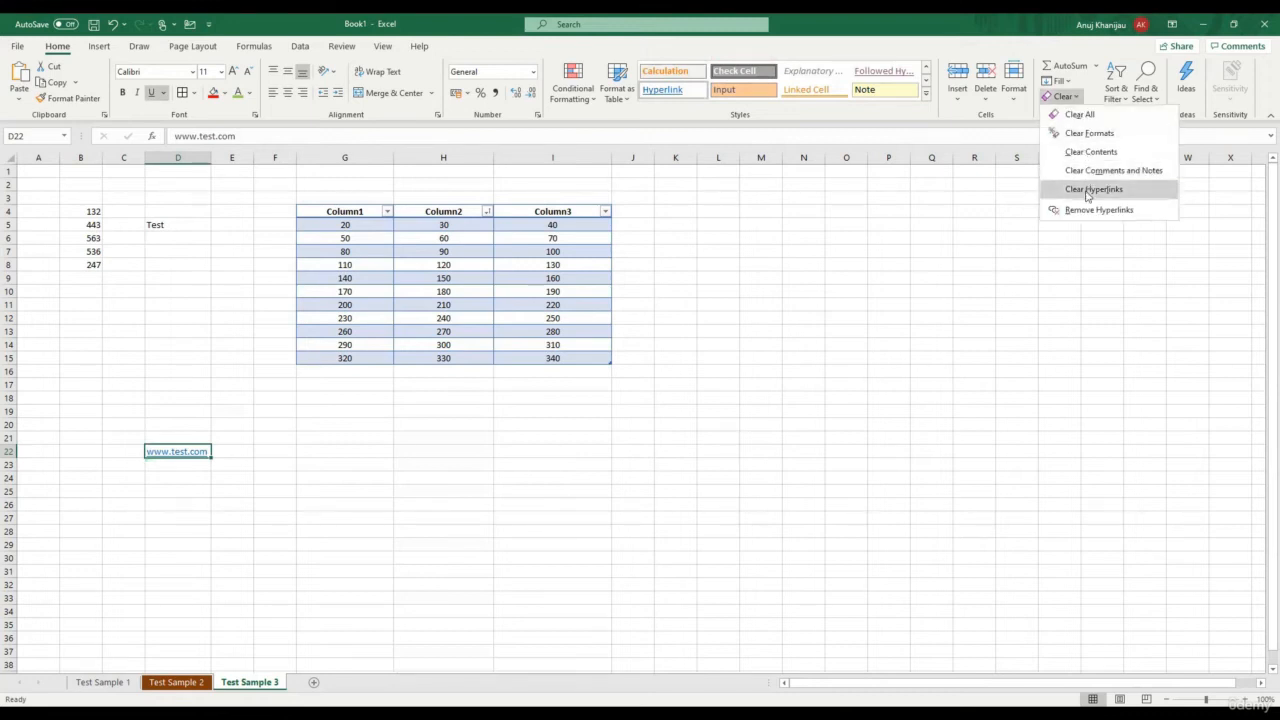
pyautogui.click(1087, 191)
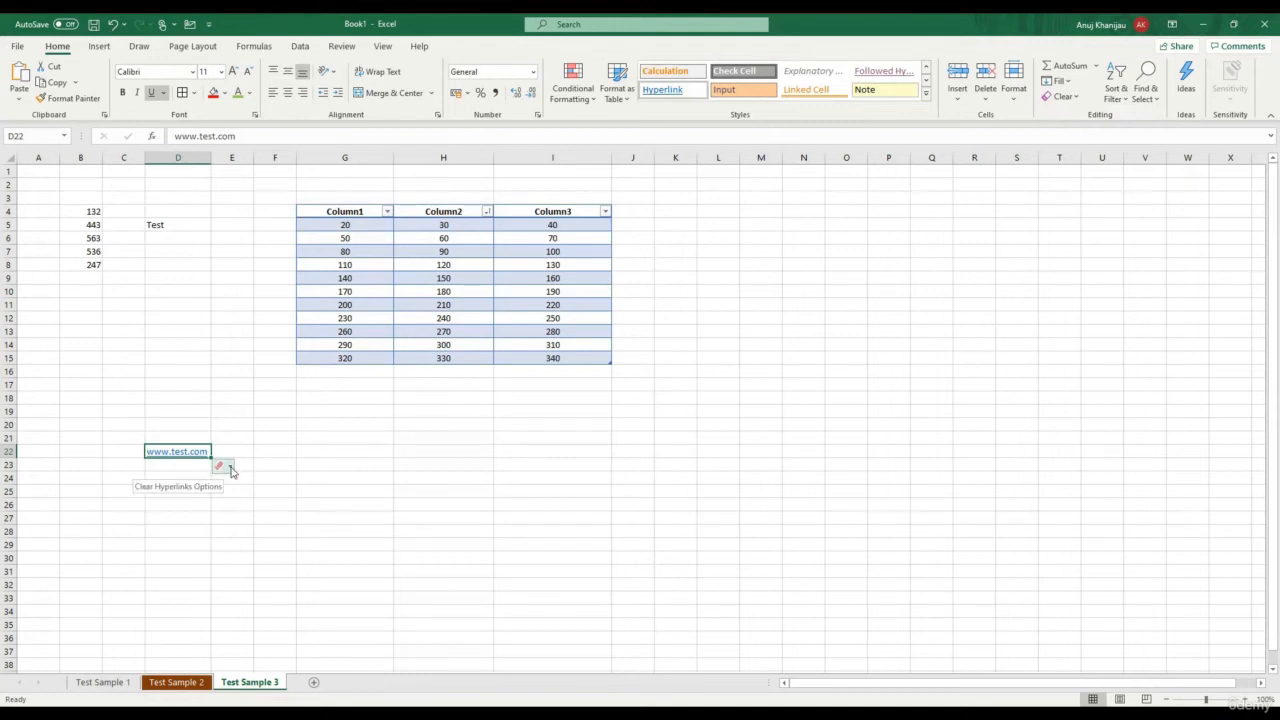
pyautogui.click(231, 469)
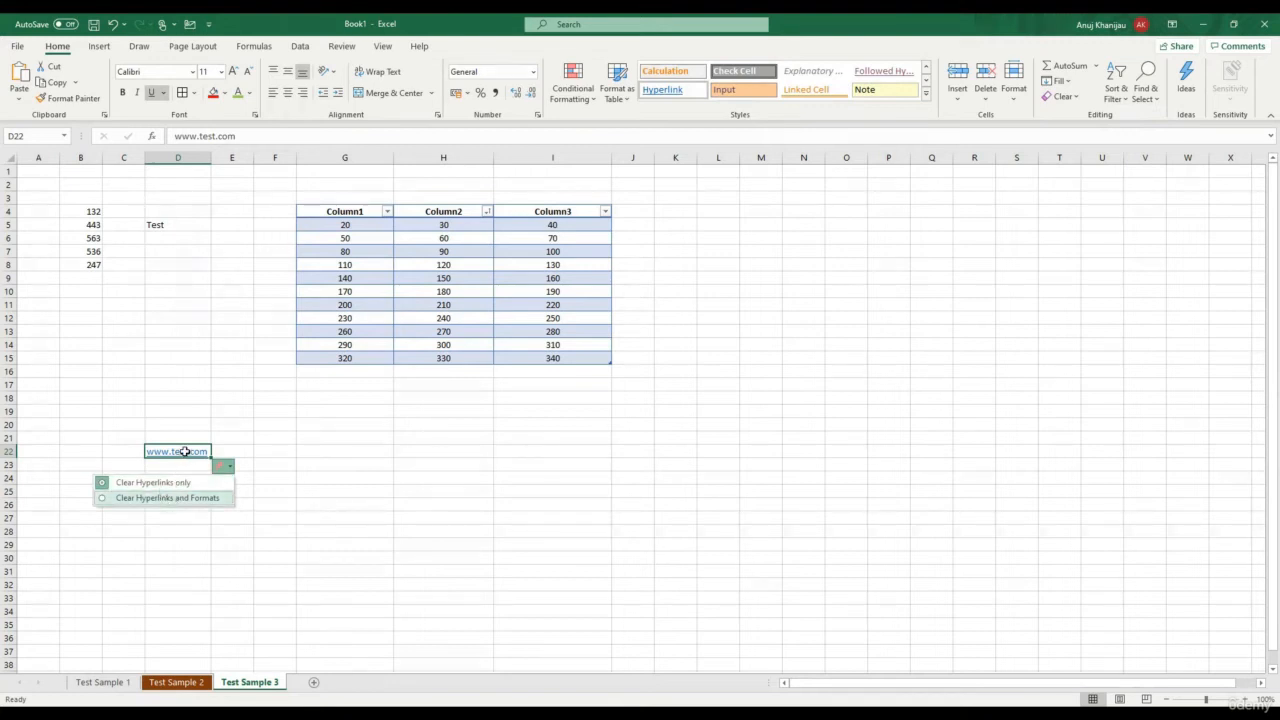
pyautogui.click(185, 452)
pyautogui.click(1062, 96)
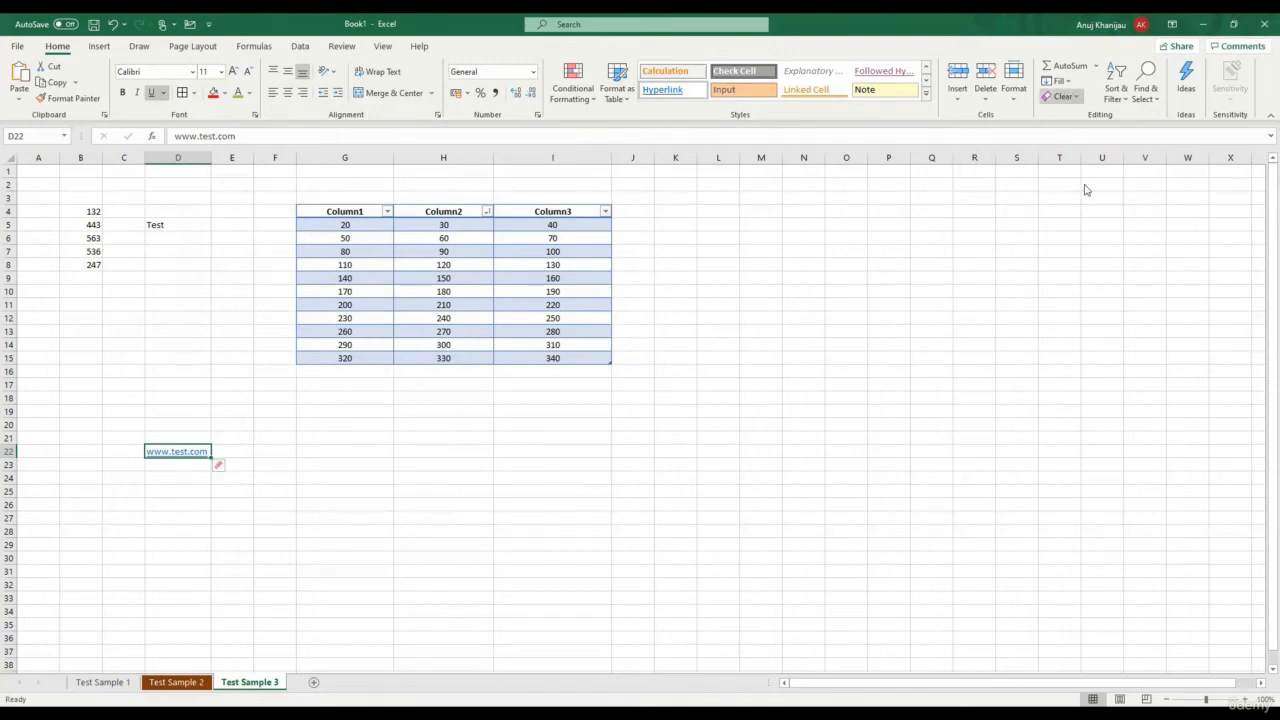
pyautogui.click(1090, 189)
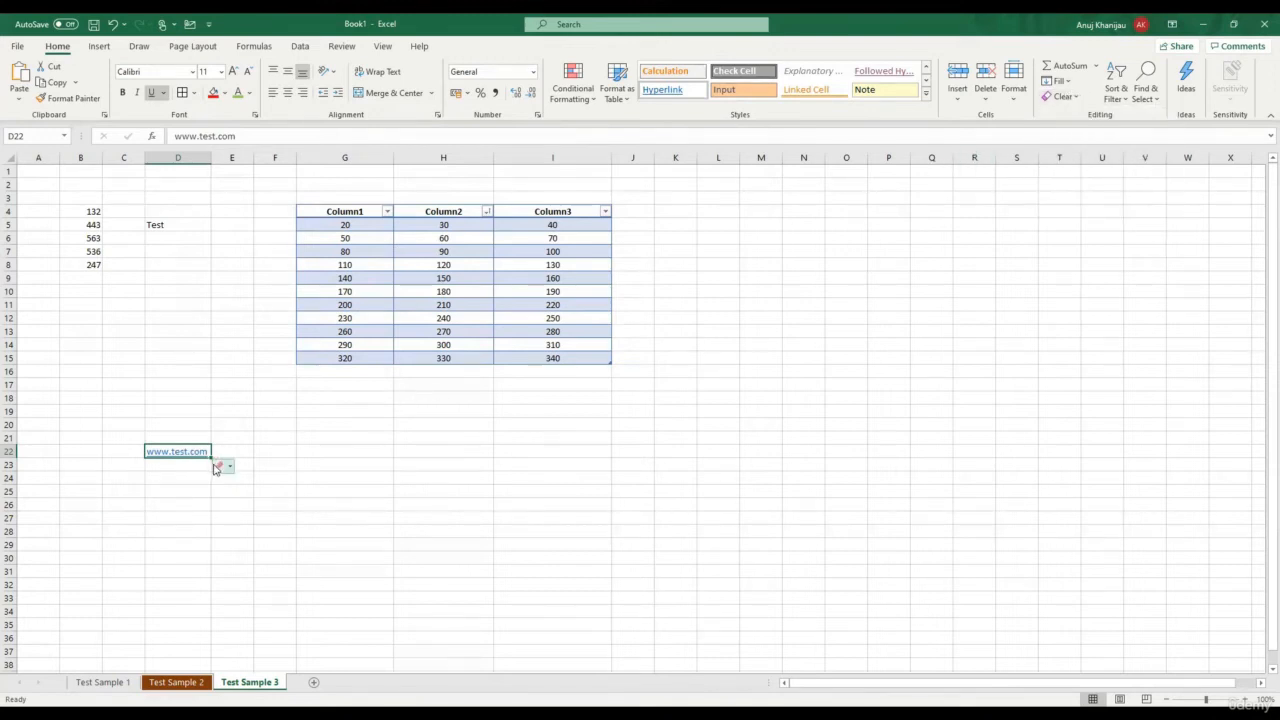
pyautogui.click(227, 468)
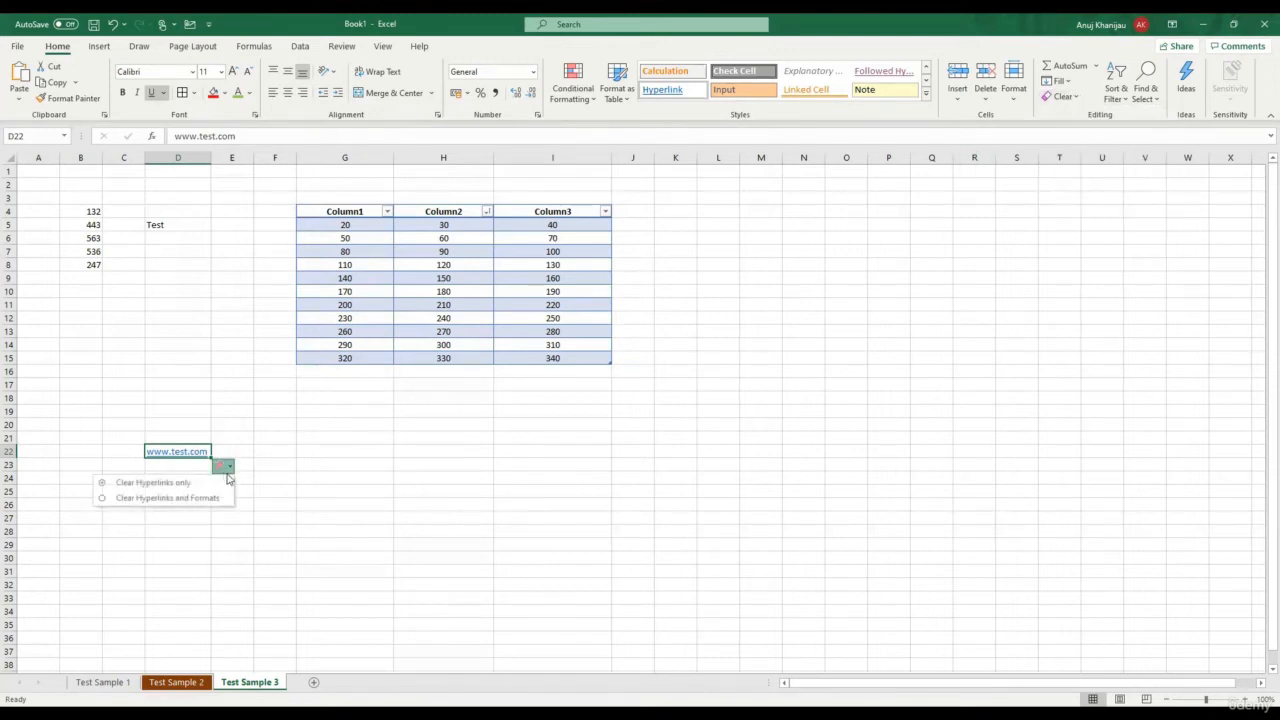
pyautogui.click(102, 486)
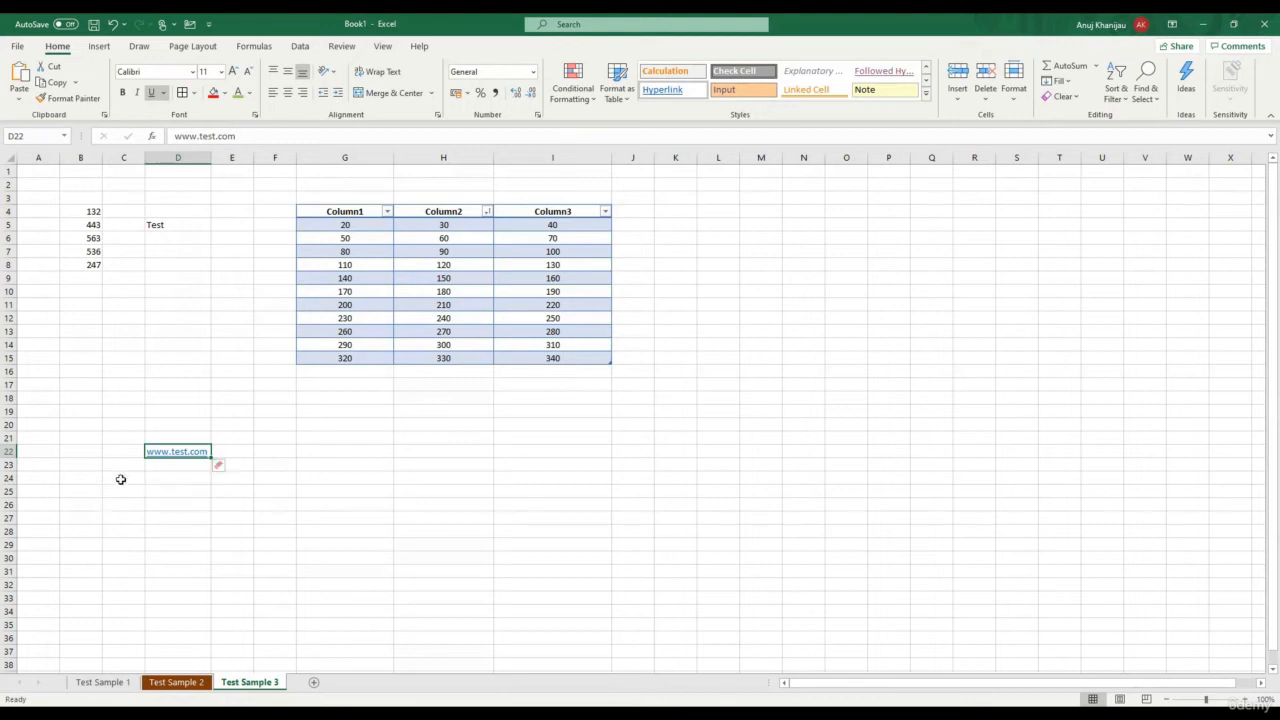
pyautogui.click(218, 465)
pyautogui.click(199, 497)
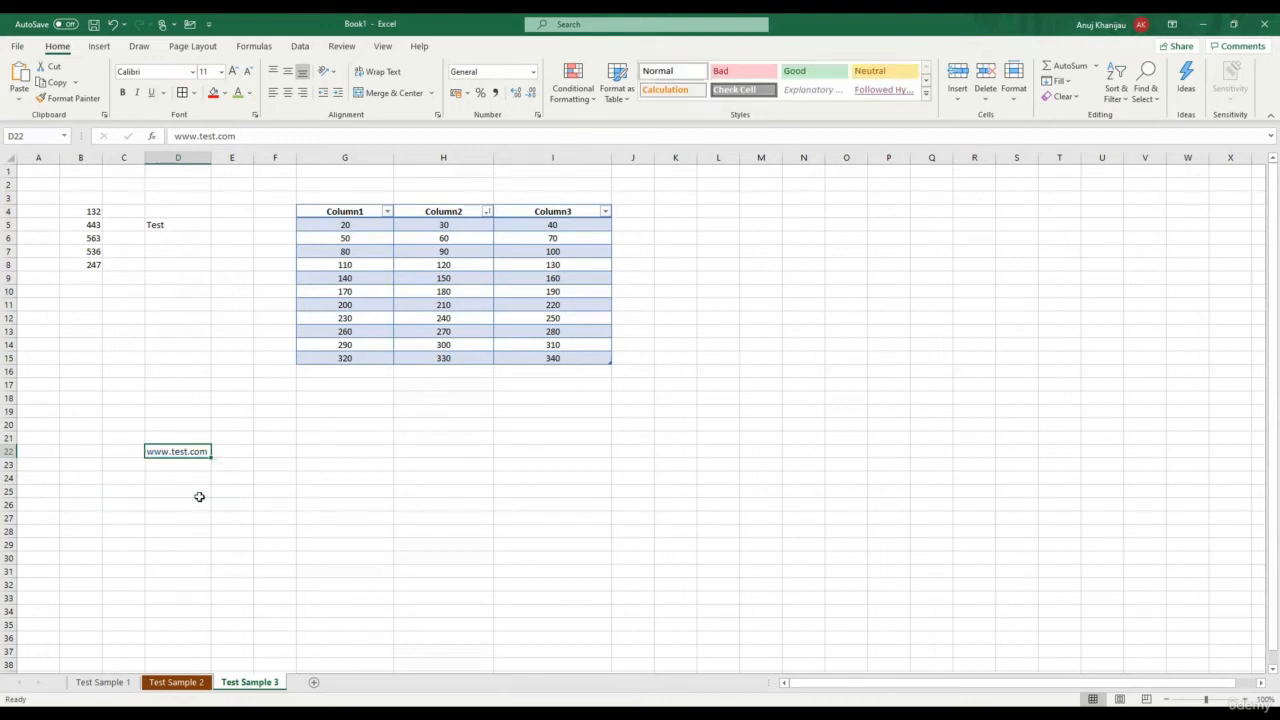
pyautogui.click(199, 497)
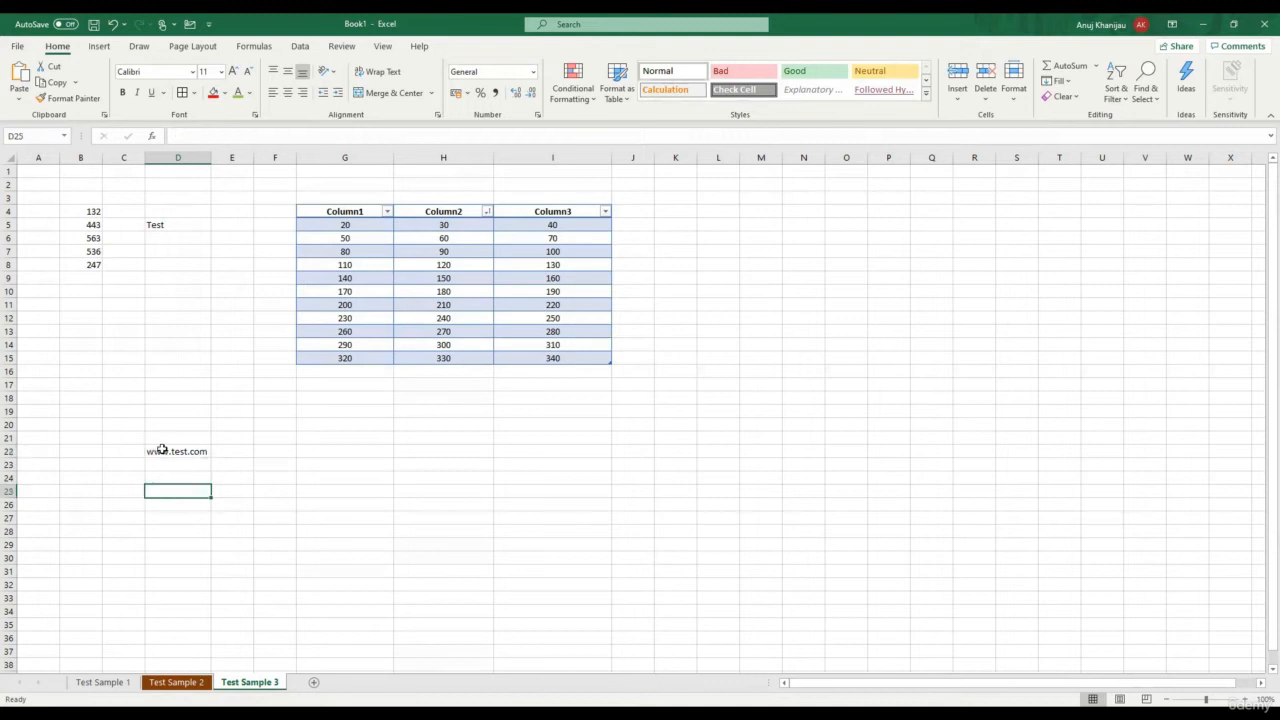
pyautogui.click(174, 451)
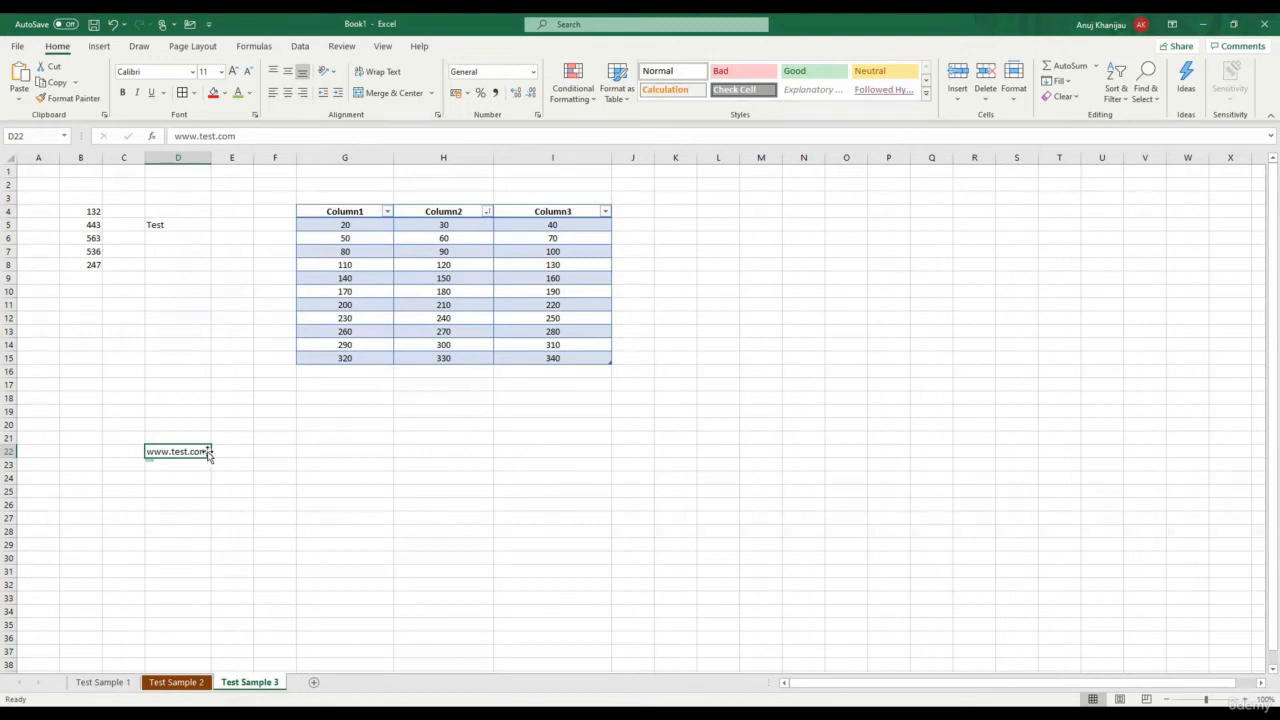
pyautogui.click(487, 411)
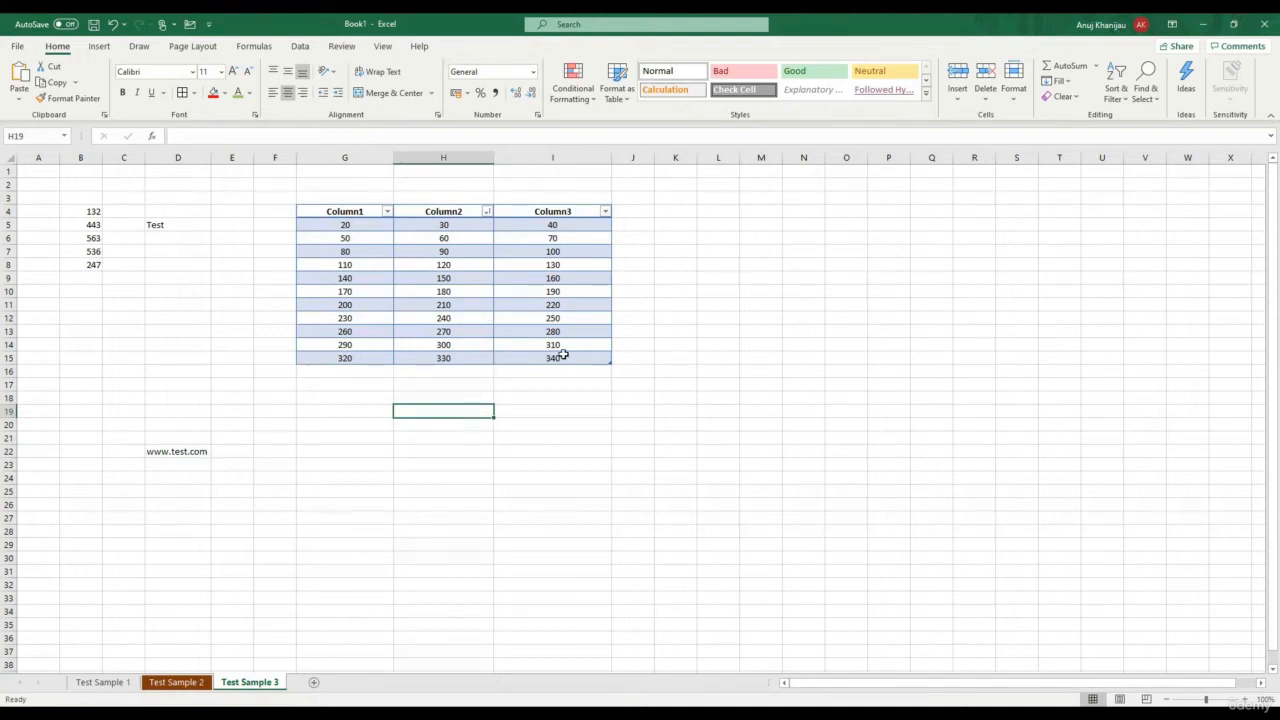
# Select the table G4:I15 and look at the Sort & Filter options
pyautogui.click(325, 211)
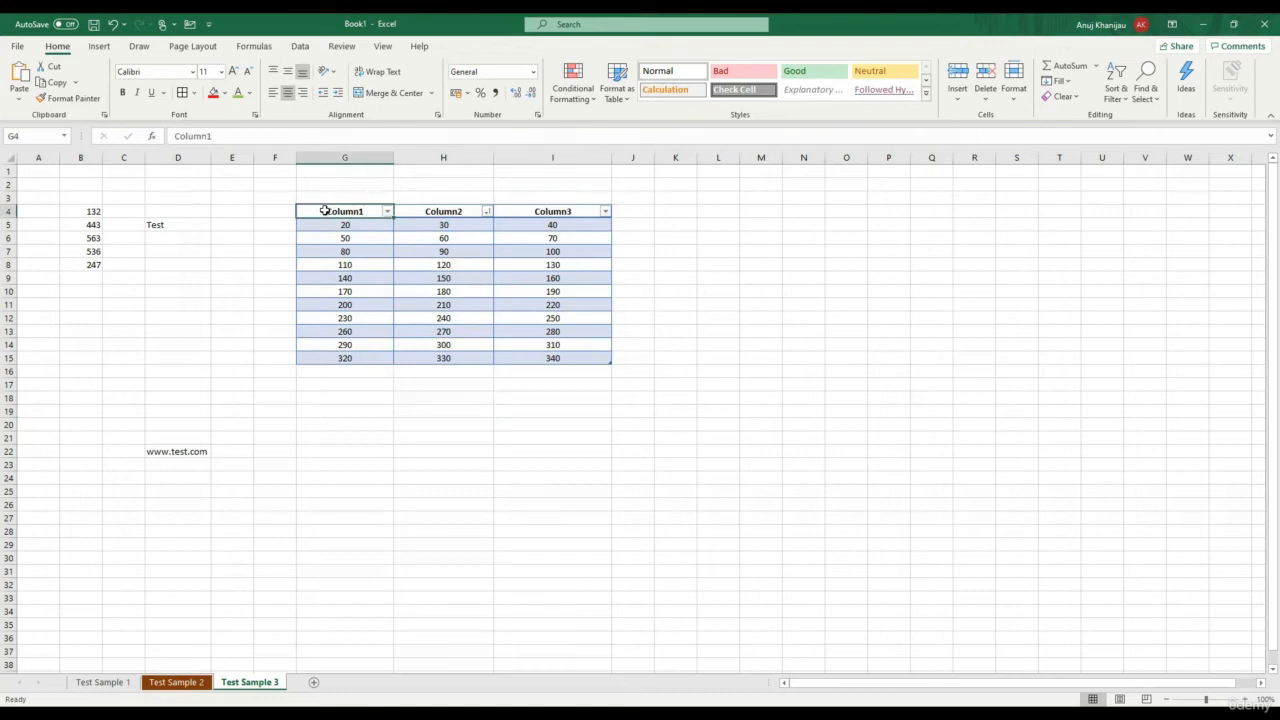
pyautogui.moveTo(325, 211); pyautogui.dragTo(577, 364)
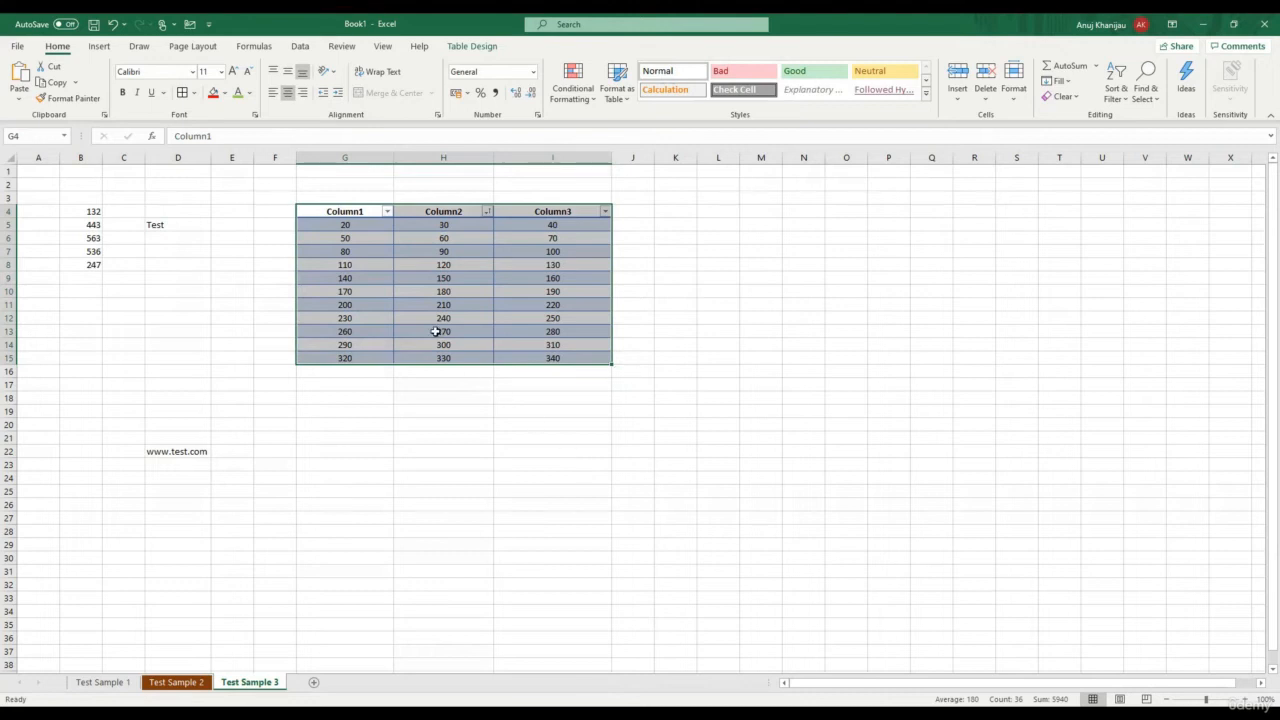
pyautogui.click(430, 296)
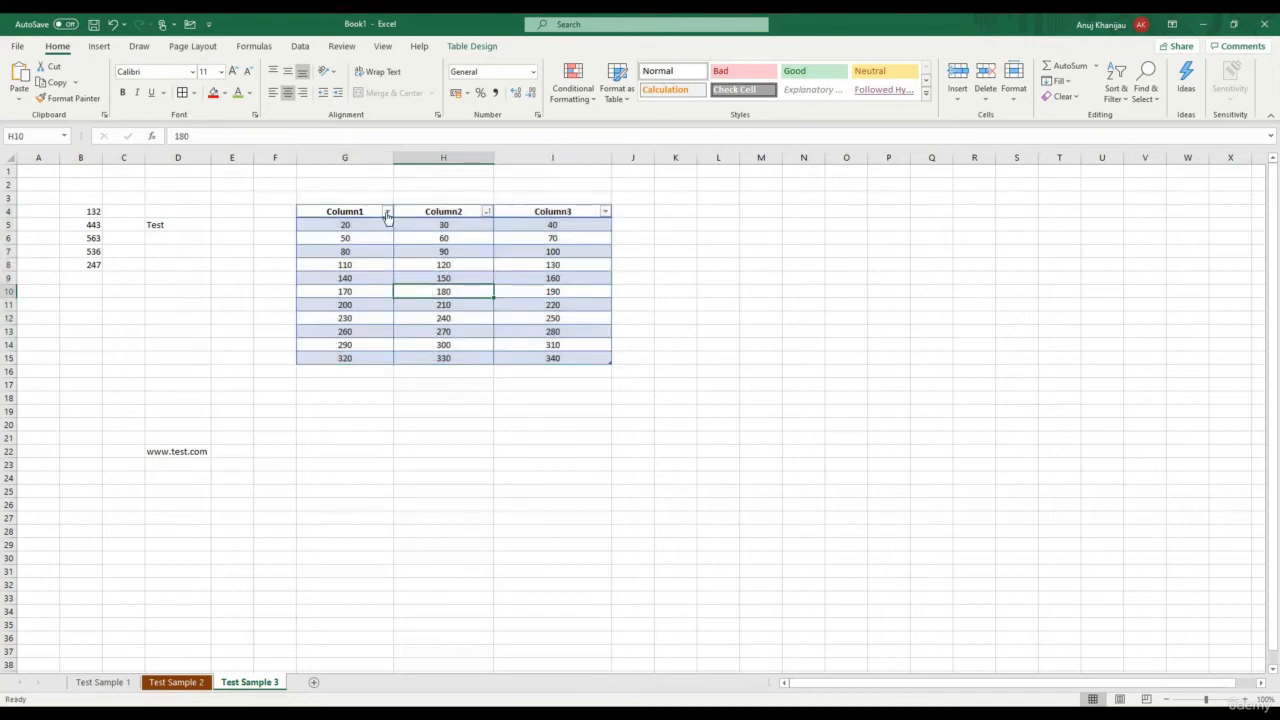
pyautogui.click(1127, 104)
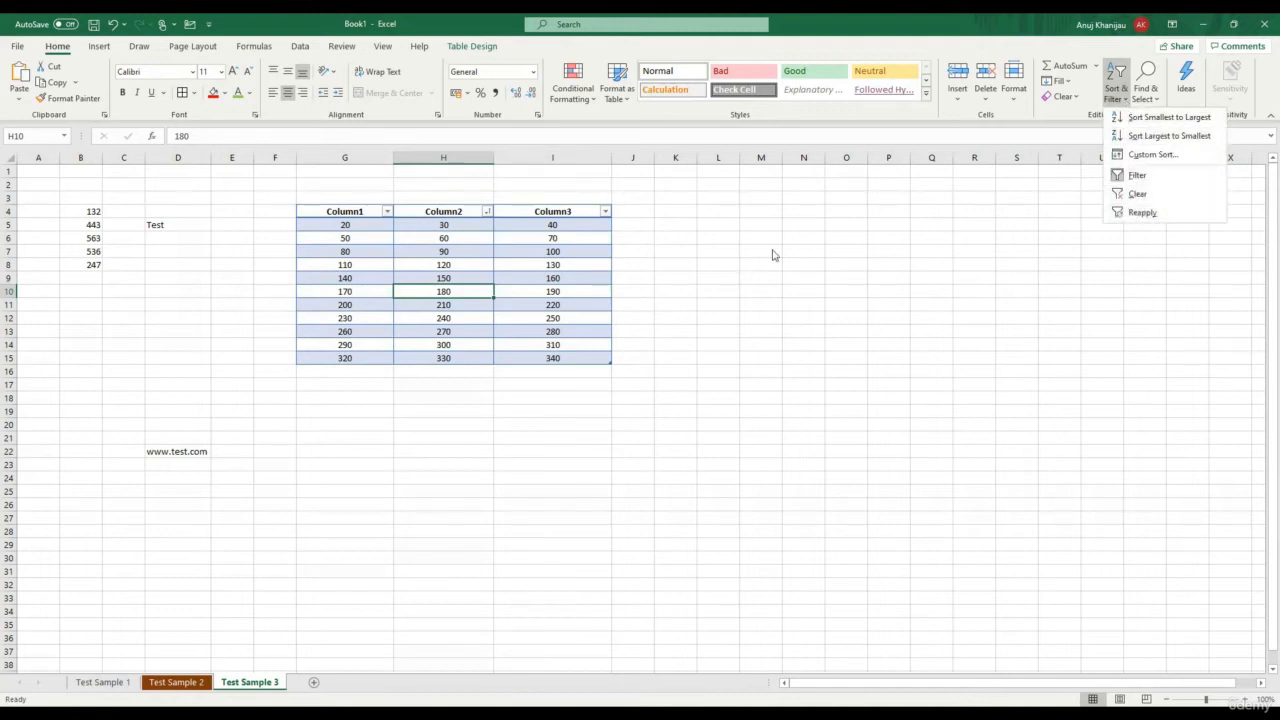
pyautogui.click(390, 217)
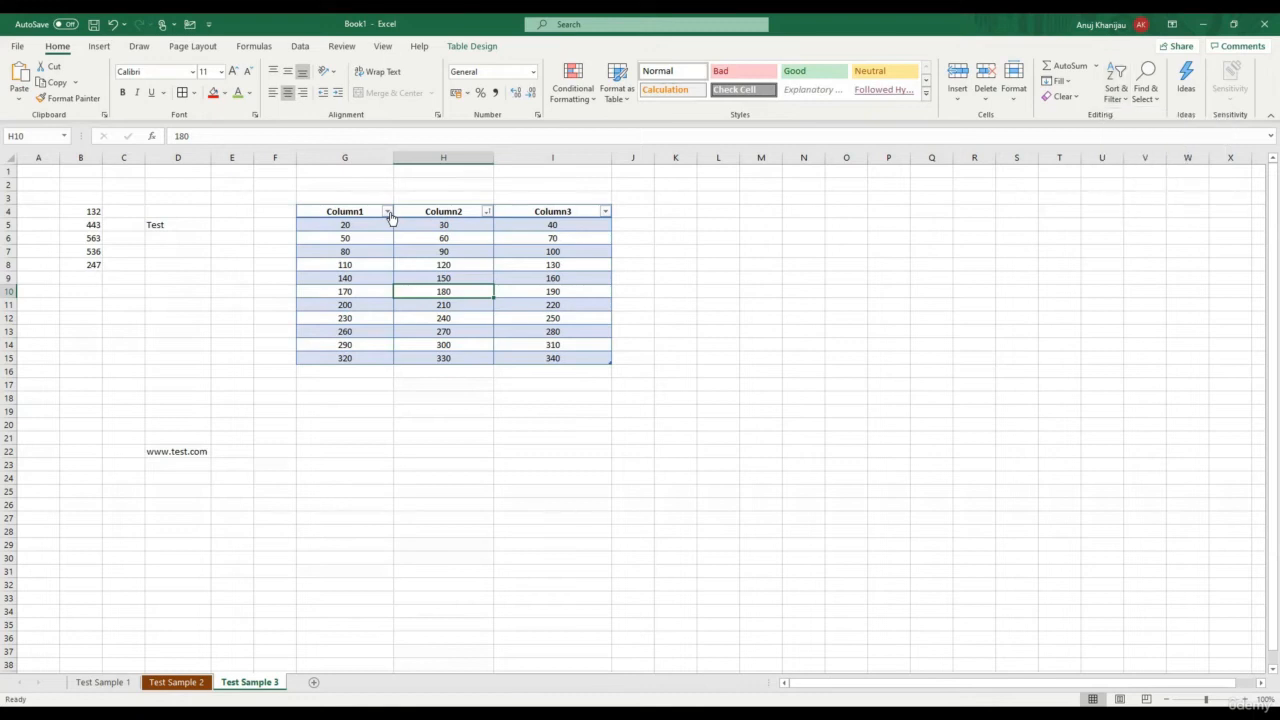
# Sort the table by Column1 largest to smallest, putting 320 first and 20 last
pyautogui.click(388, 213)
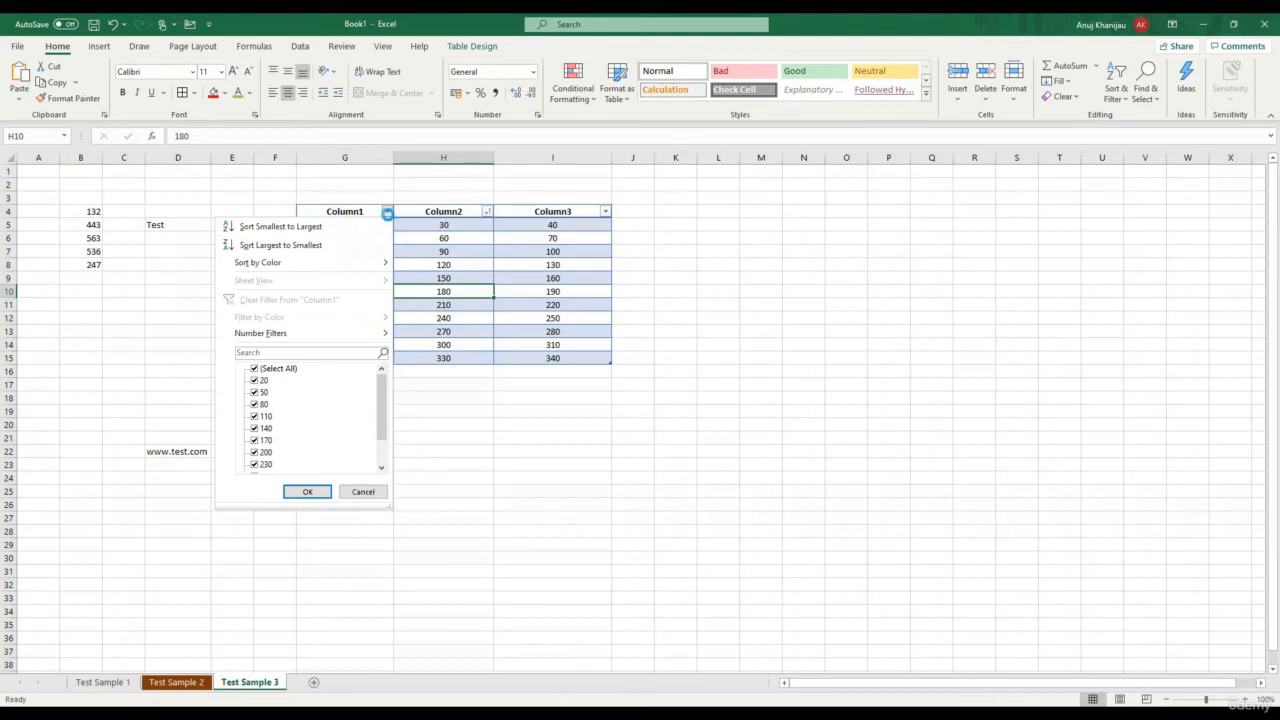
pyautogui.click(487, 212)
pyautogui.click(455, 172)
pyautogui.click(388, 214)
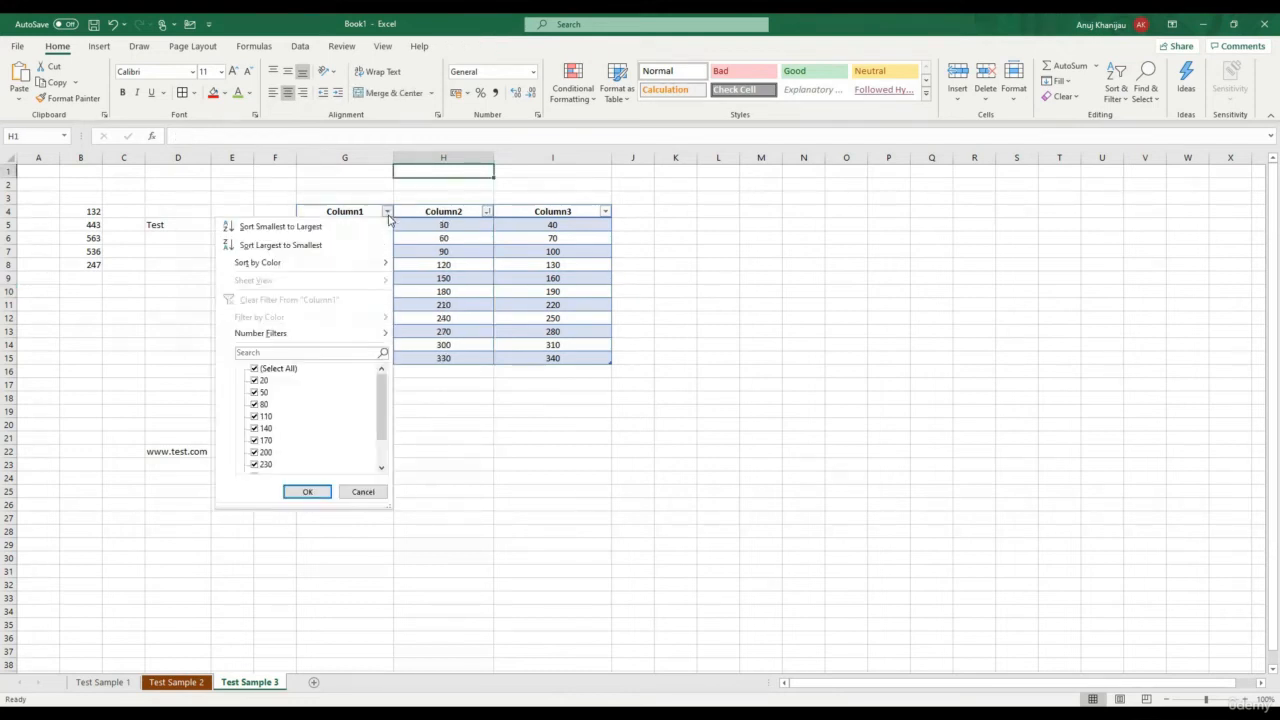
pyautogui.click(561, 430)
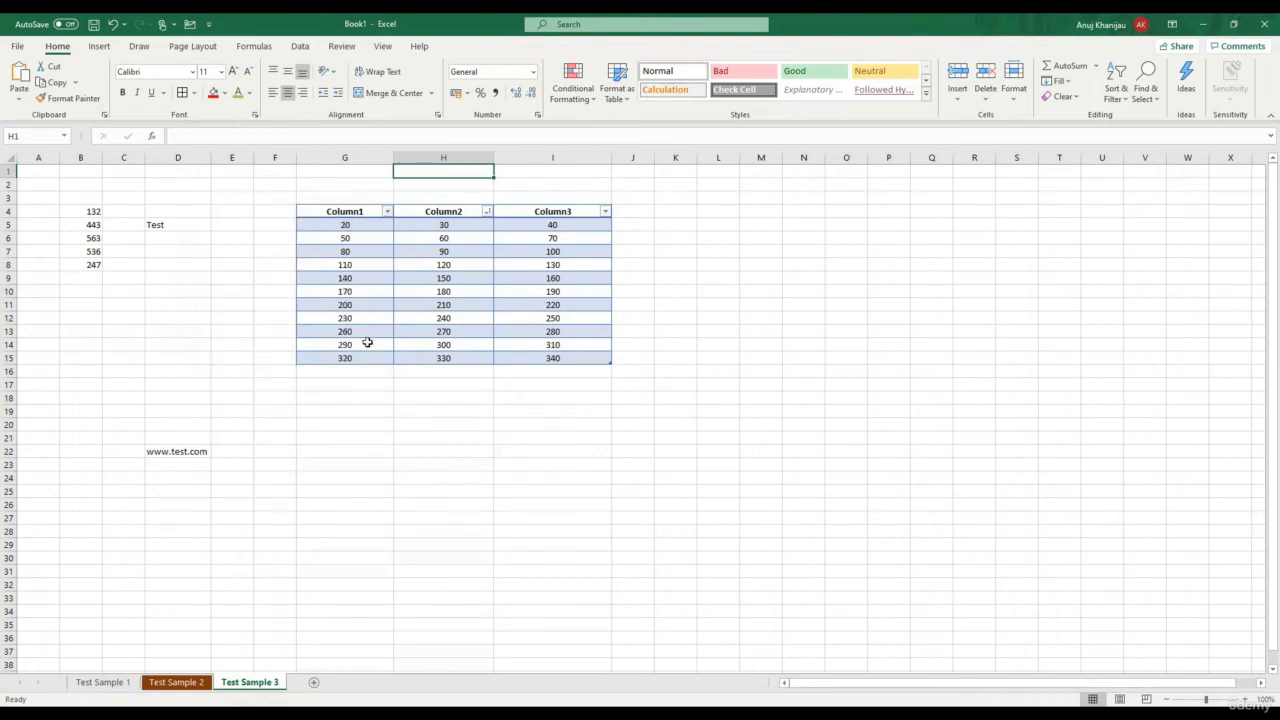
pyautogui.click(387, 212)
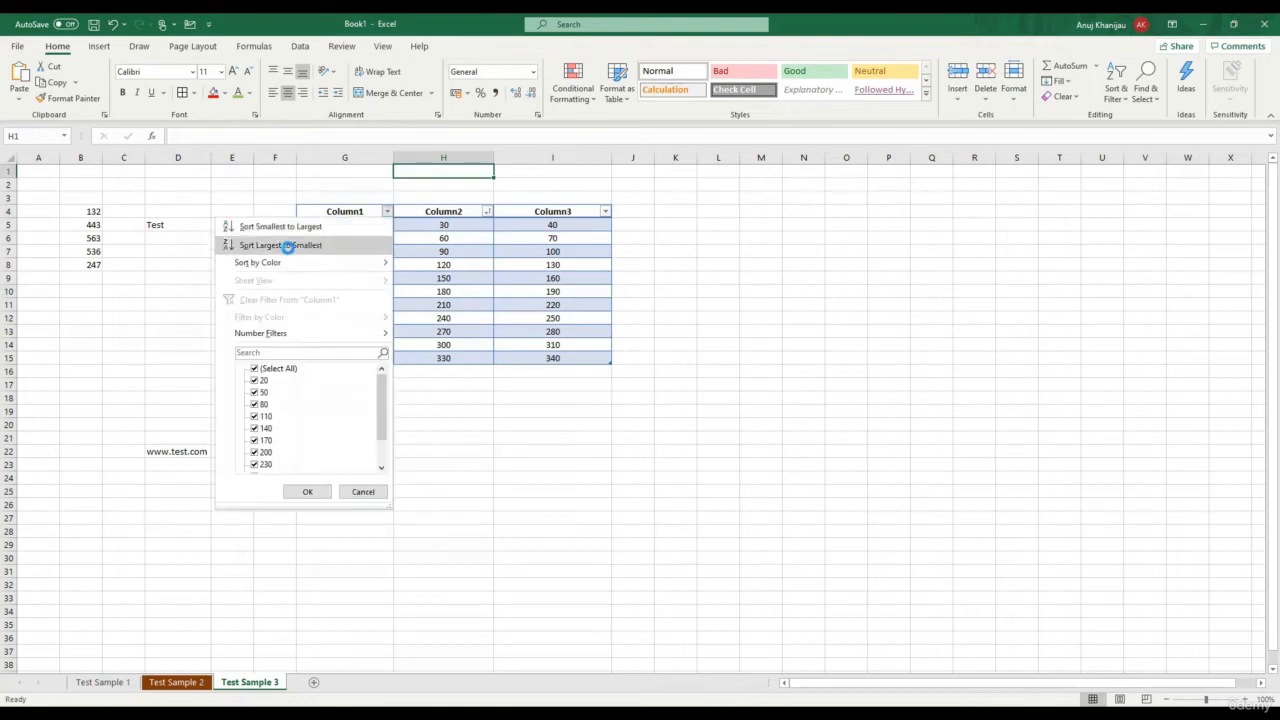
pyautogui.click(287, 246)
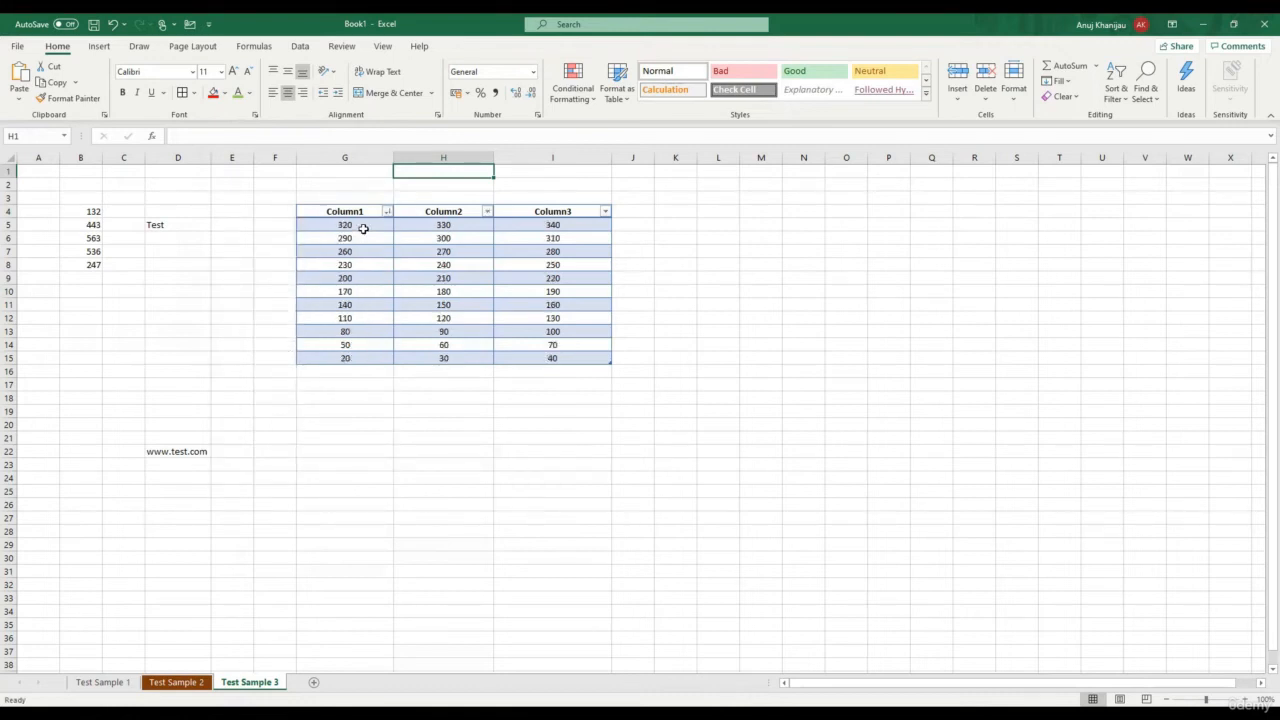
pyautogui.moveTo(363, 228); pyautogui.dragTo(357, 360)
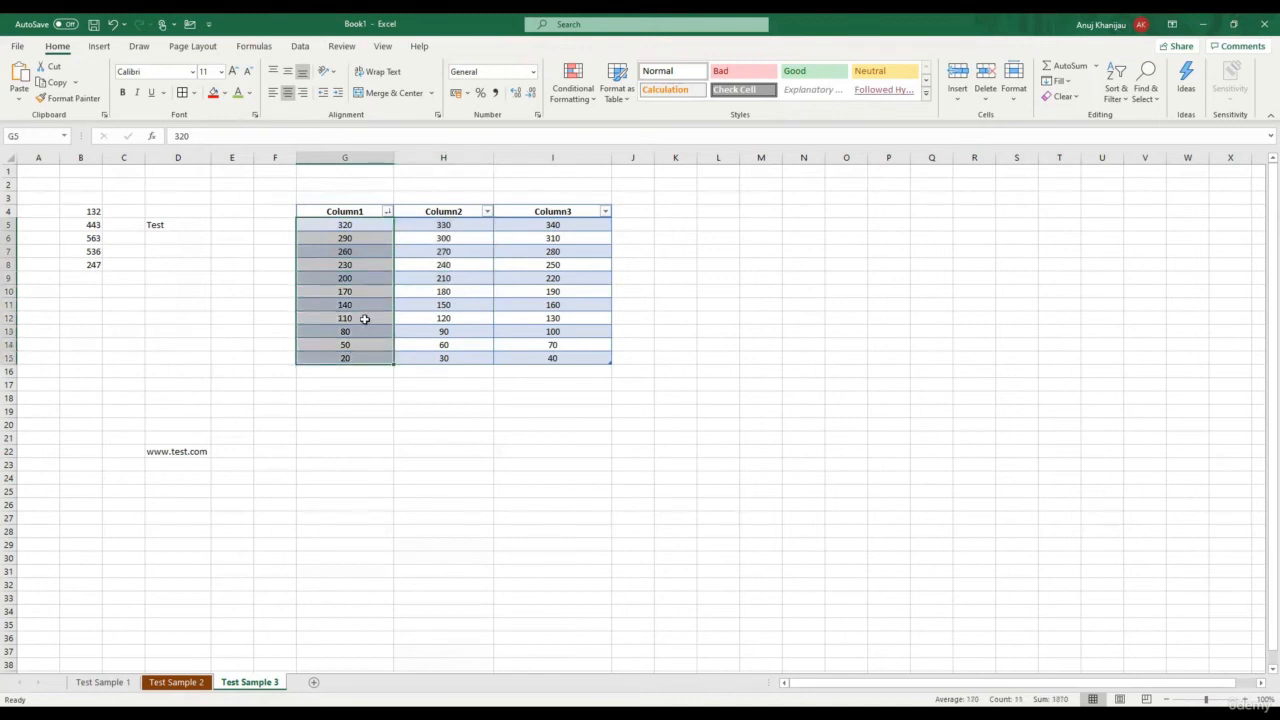
# Sort the table by Column1 from smallest to largest
pyautogui.click(387, 212)
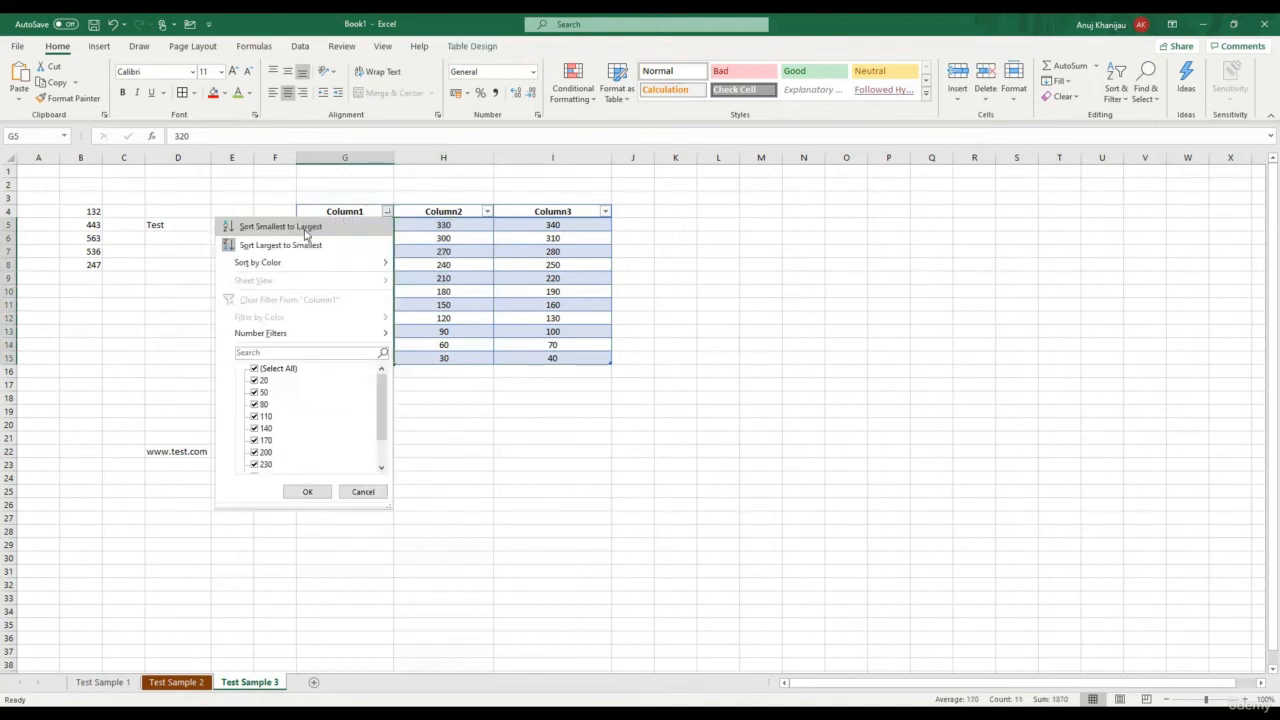
pyautogui.click(313, 228)
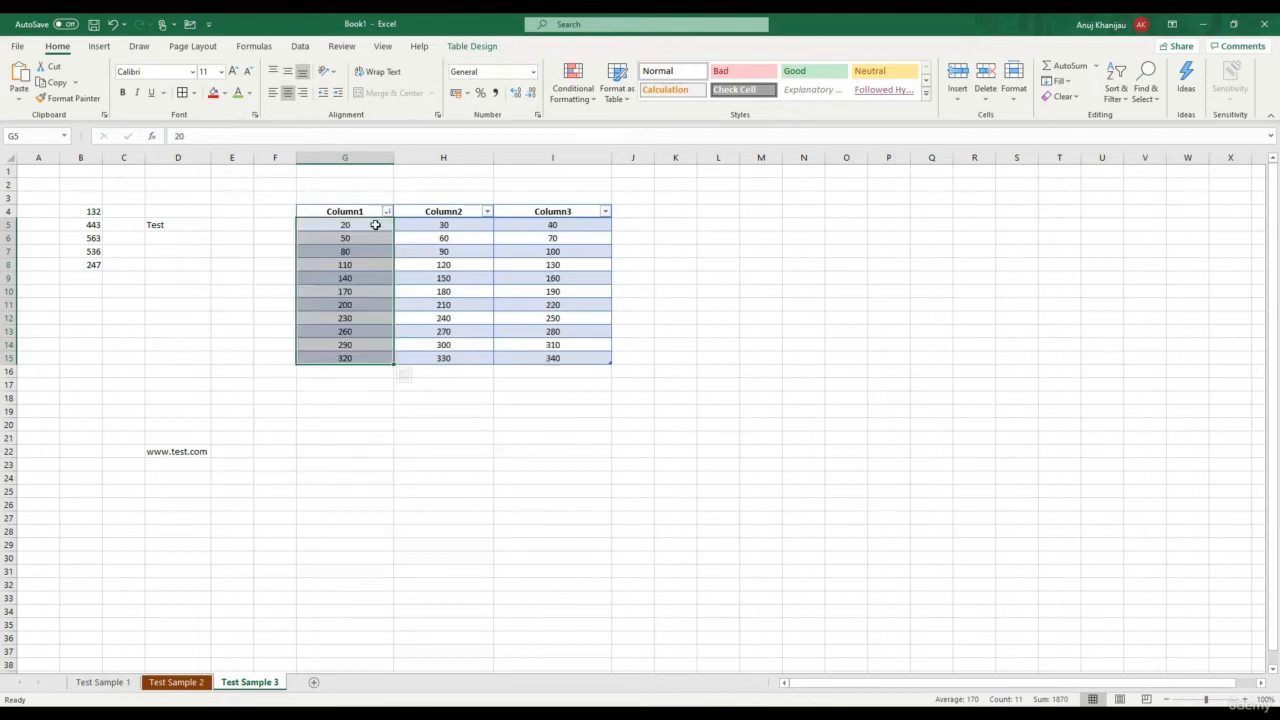
pyautogui.click(443, 344)
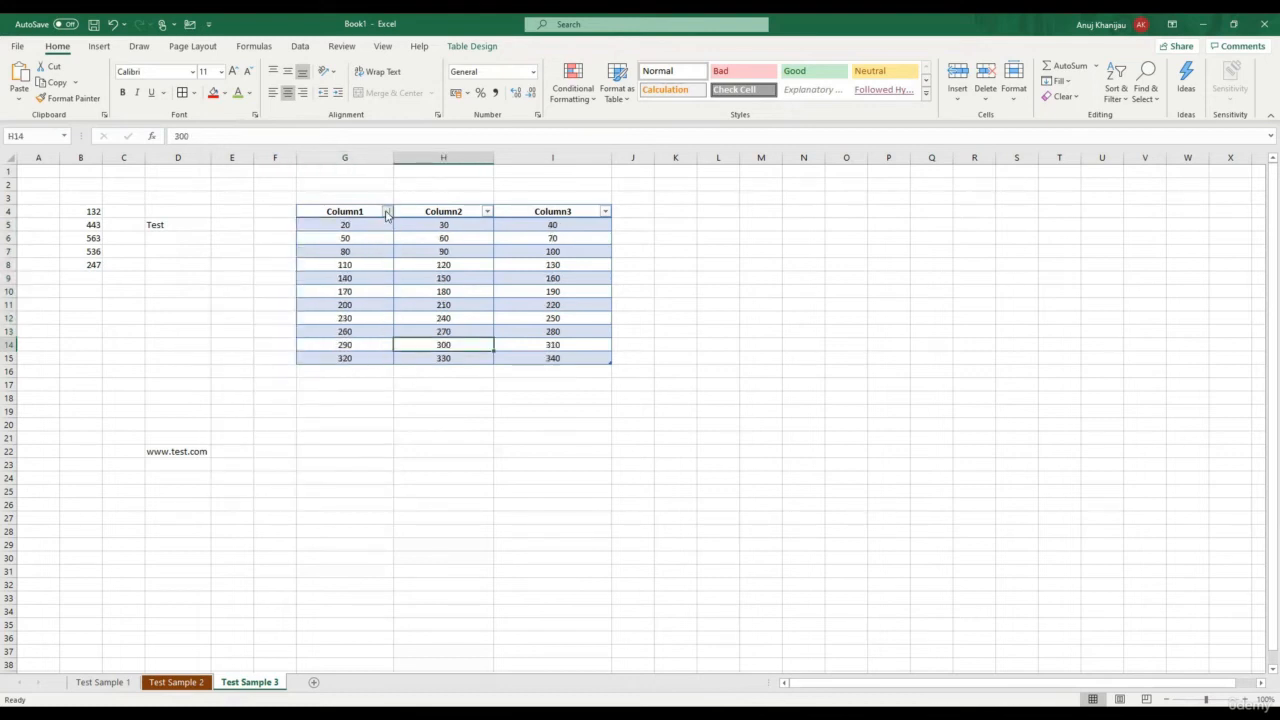
# Filter Column1 to show only the rows with values 20, 80 and 200
pyautogui.click(387, 213)
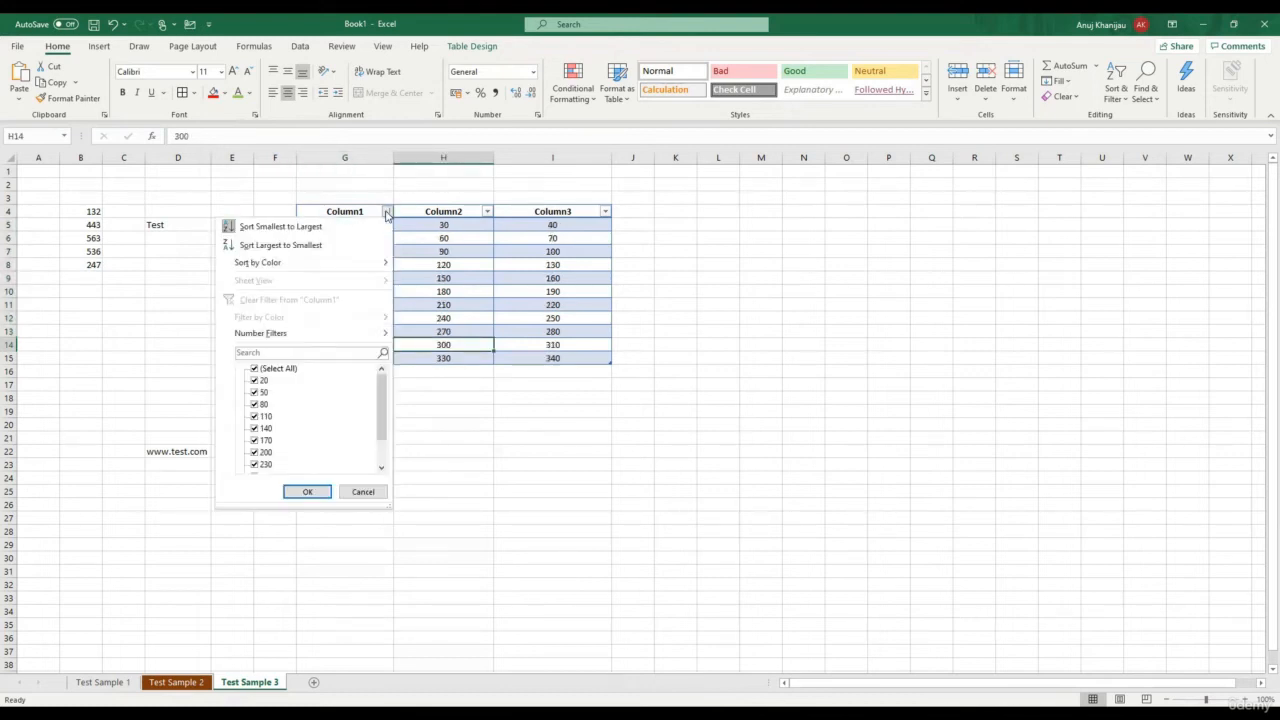
pyautogui.click(278, 369)
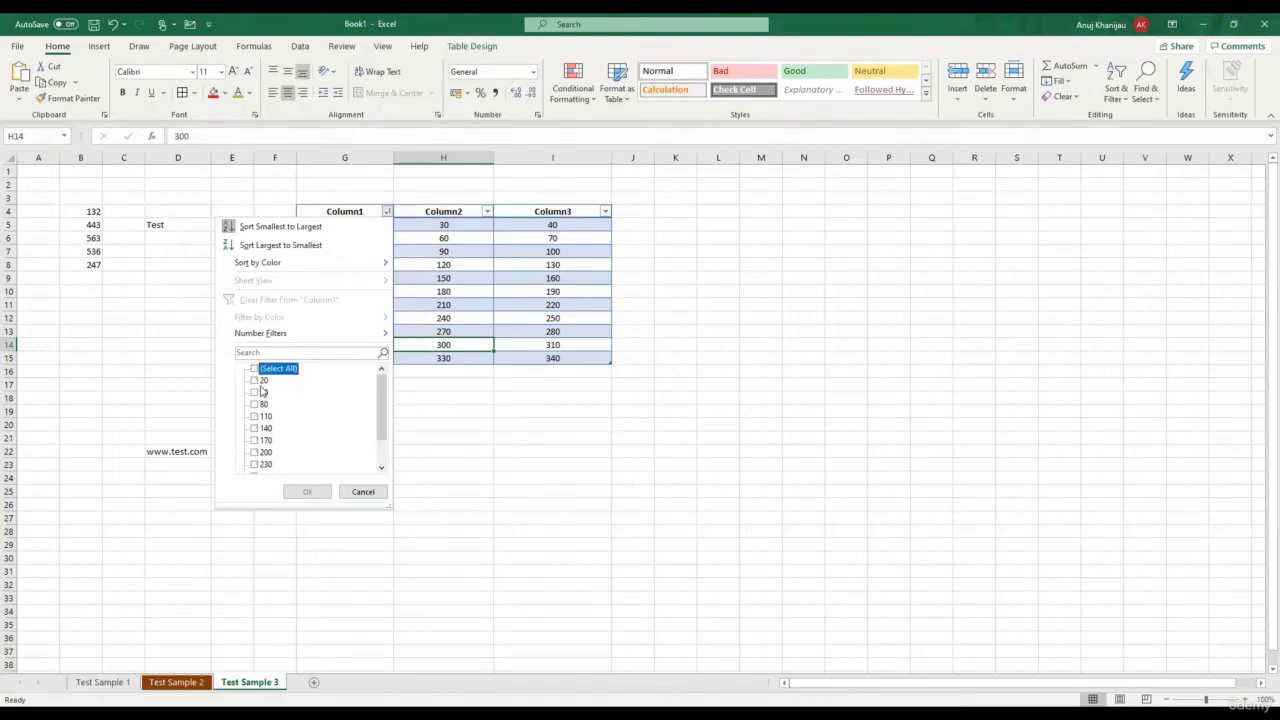
pyautogui.click(262, 383)
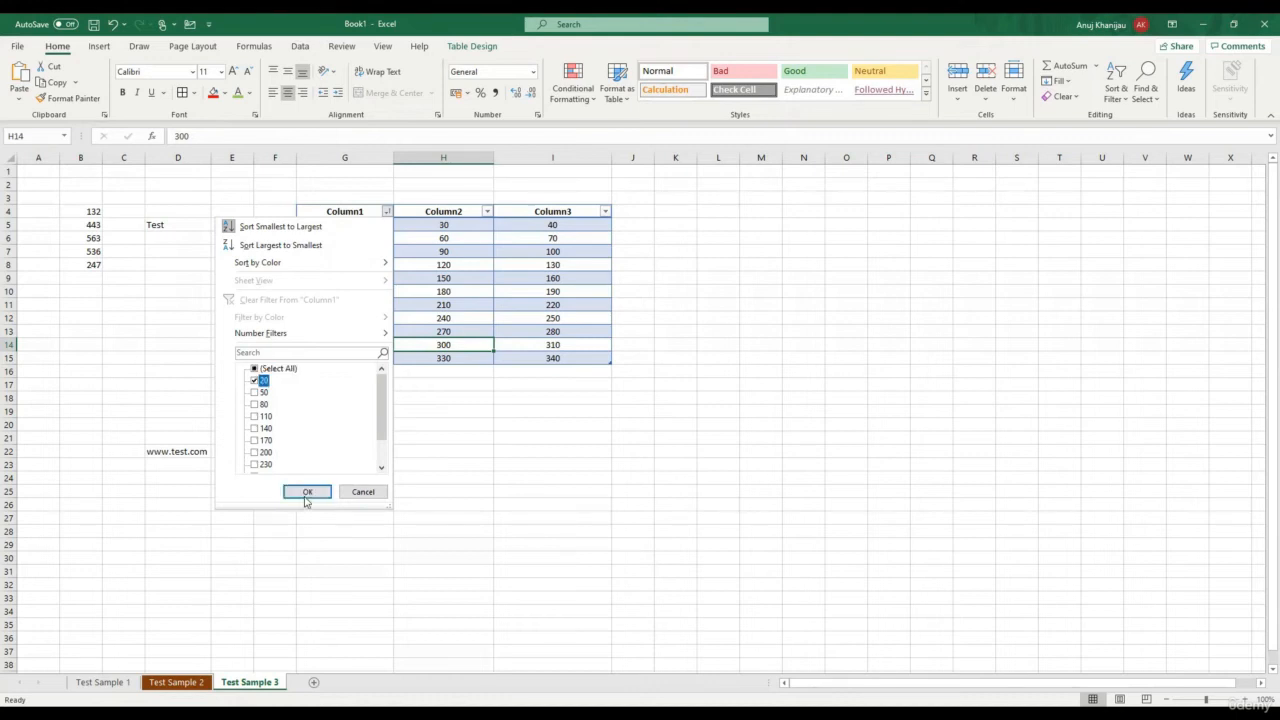
pyautogui.click(255, 404)
pyautogui.click(255, 452)
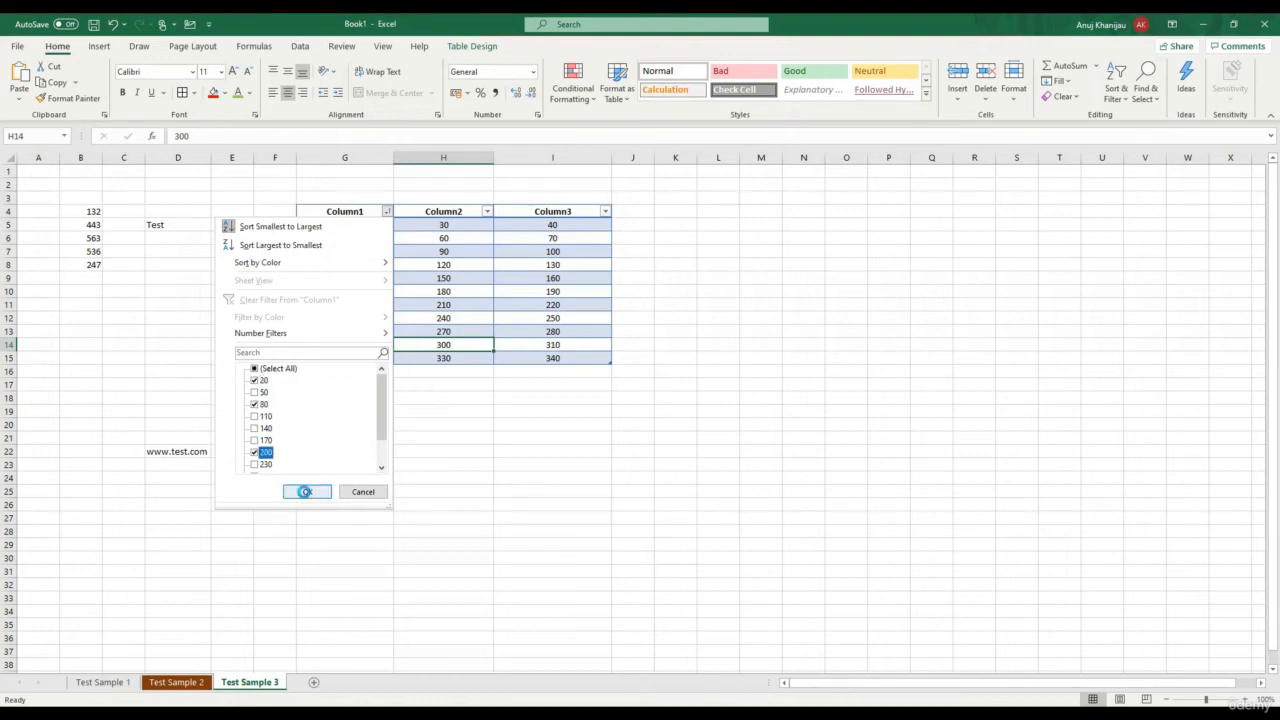
pyautogui.moveTo(355, 227); pyautogui.dragTo(580, 263)
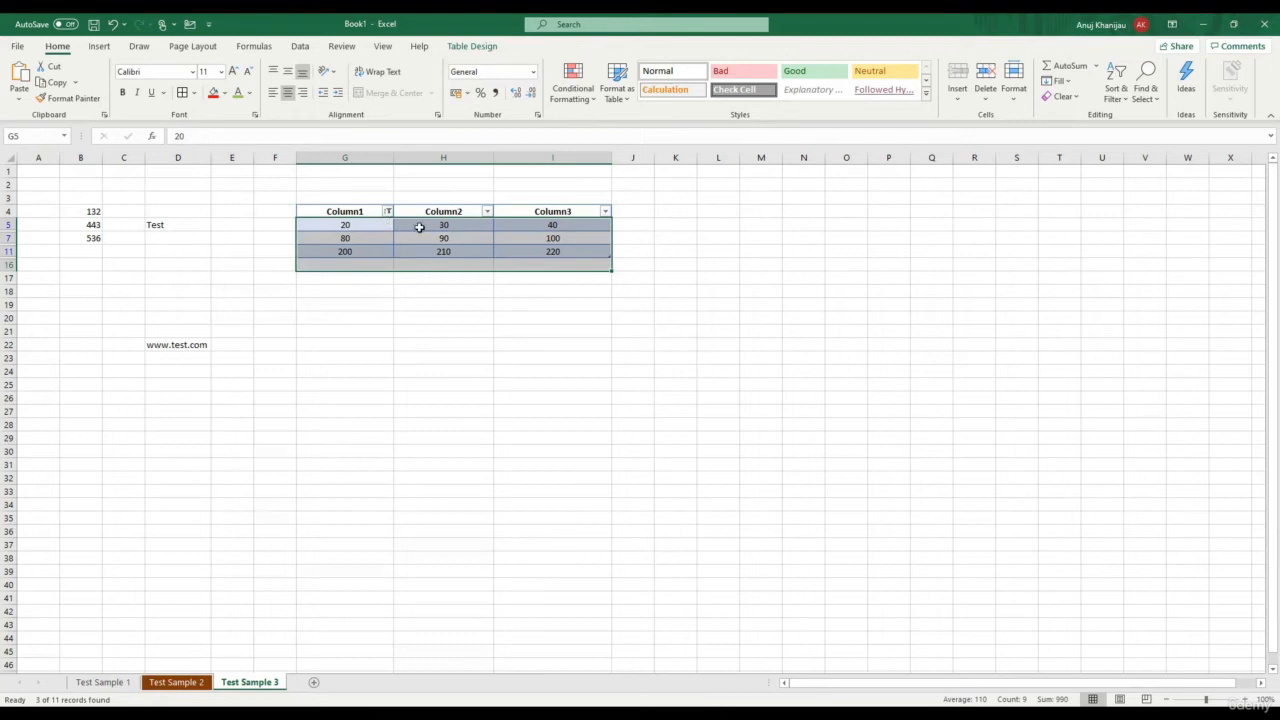
# Undo the Column1 filter so all eleven rows return, then style cell N8 as Check Cell
pyautogui.hotkey('ctrl', 'z')
pyautogui.click(809, 262)
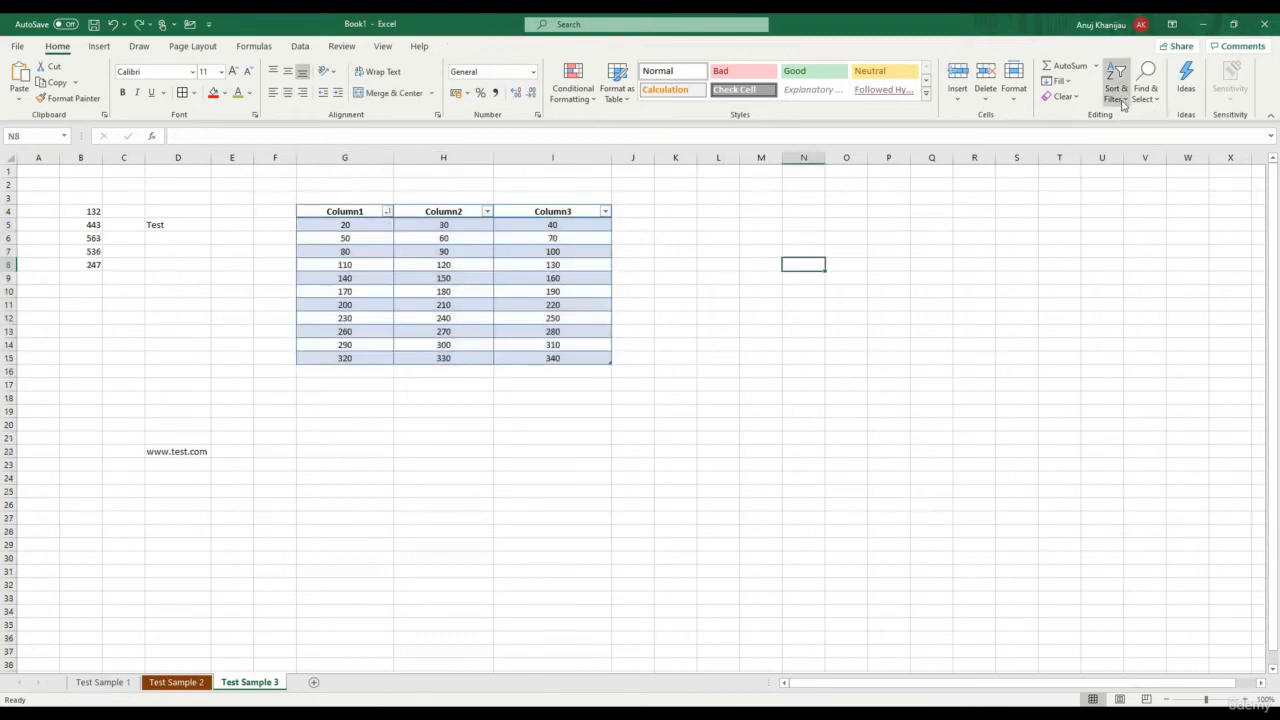
pyautogui.click(1123, 105)
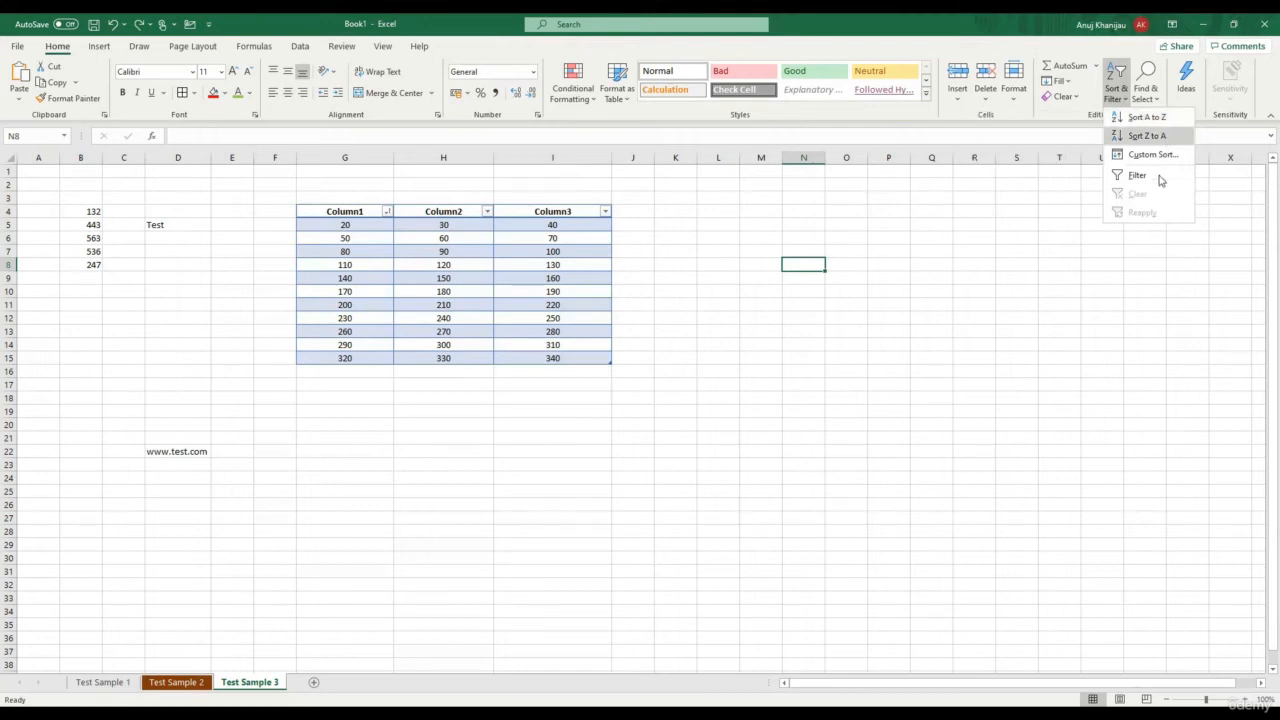
pyautogui.click(960, 426)
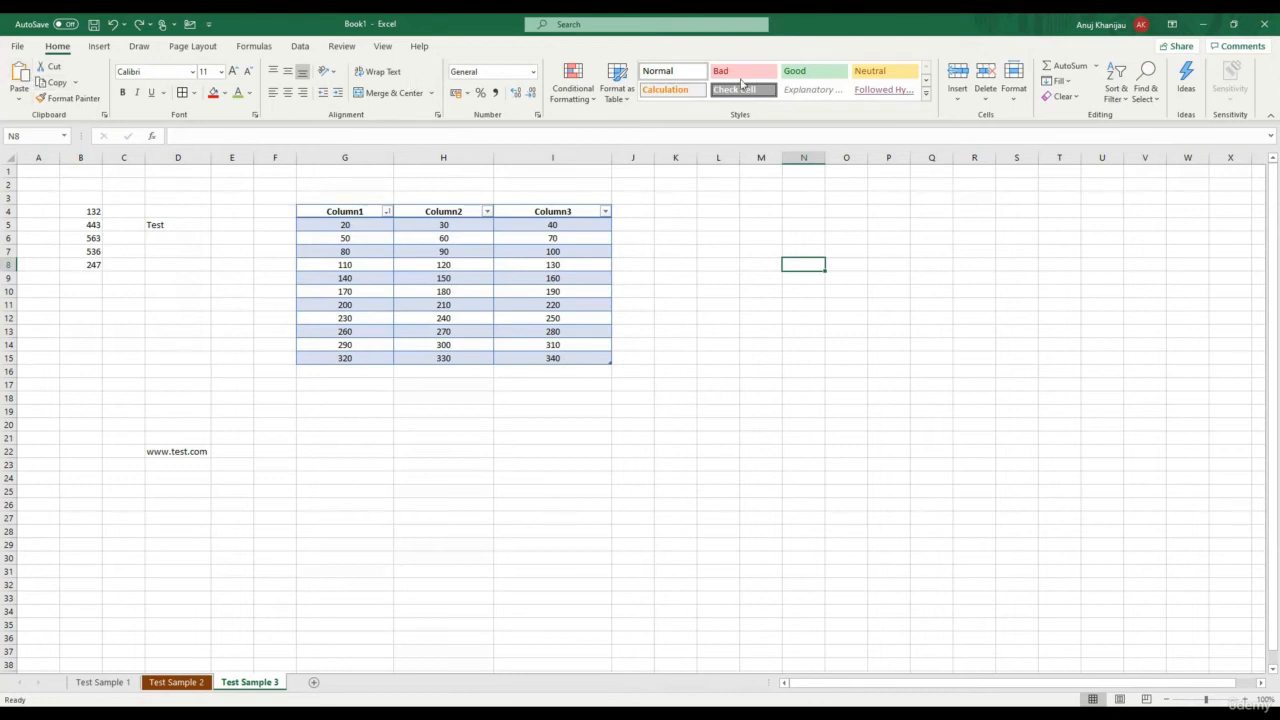
pyautogui.click(770, 89)
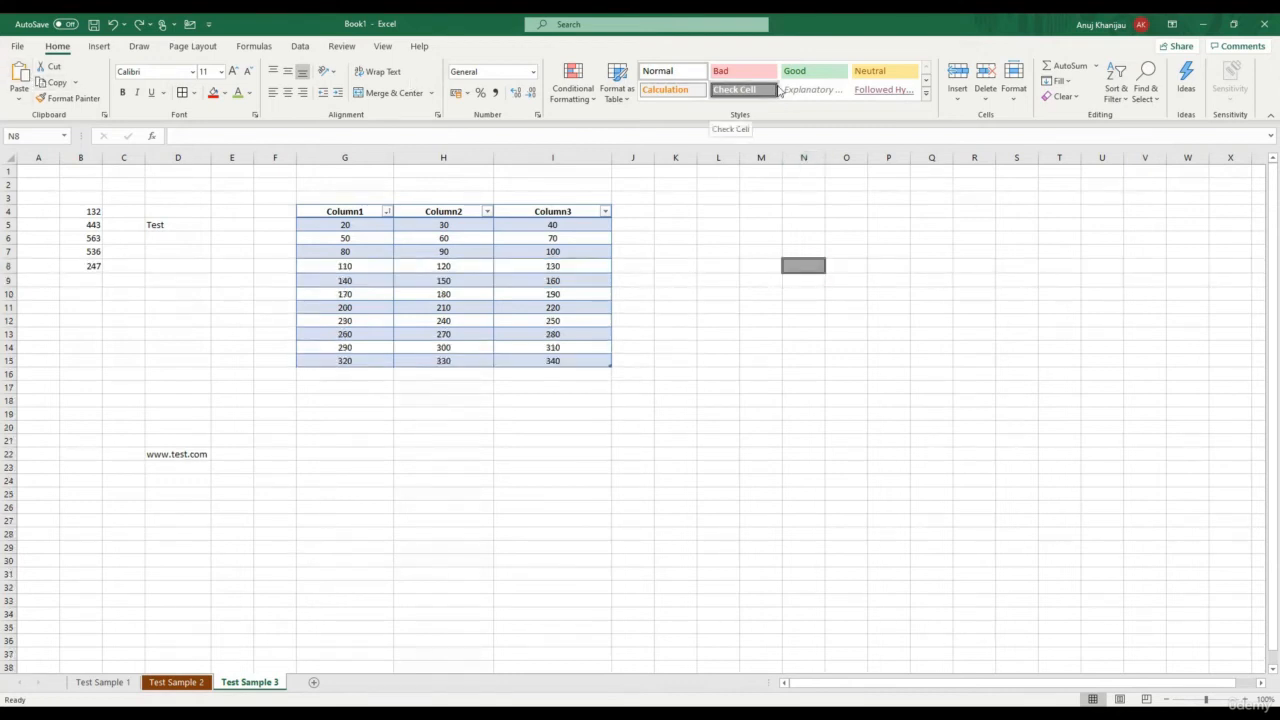
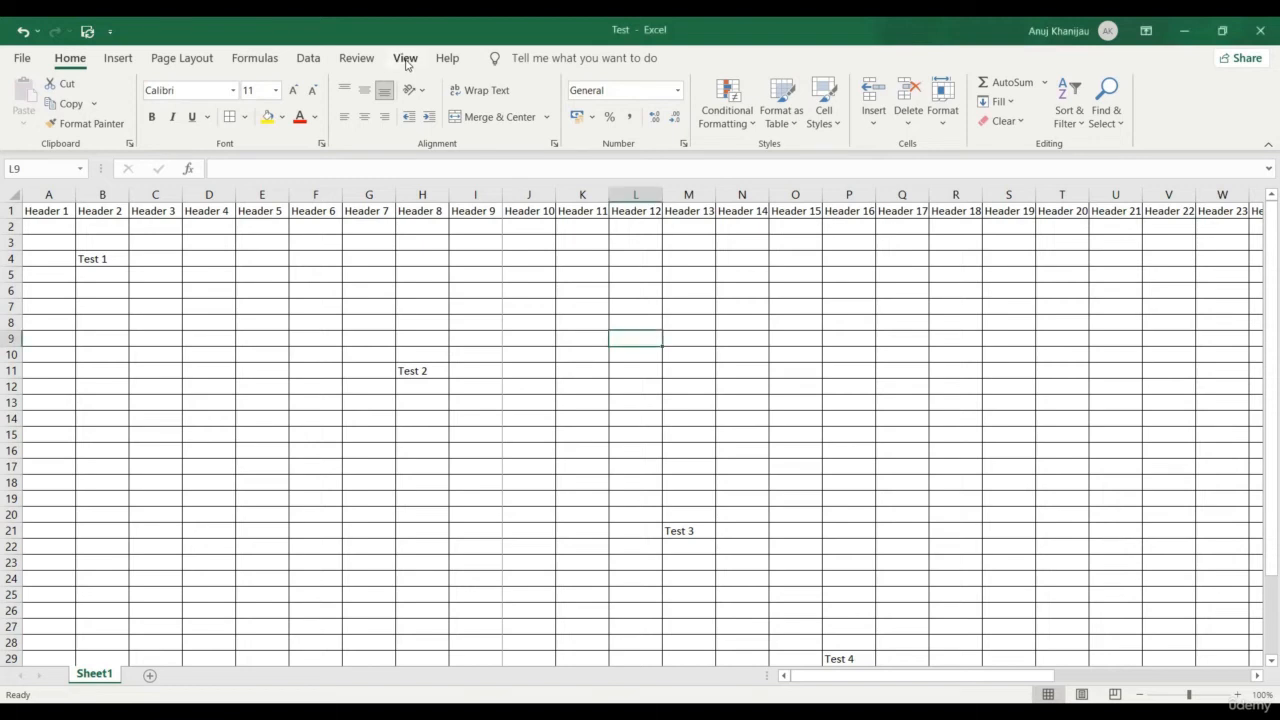
# Switch the ribbon to the View tab to reach page views, zoom and freeze options
pyautogui.click(405, 62)
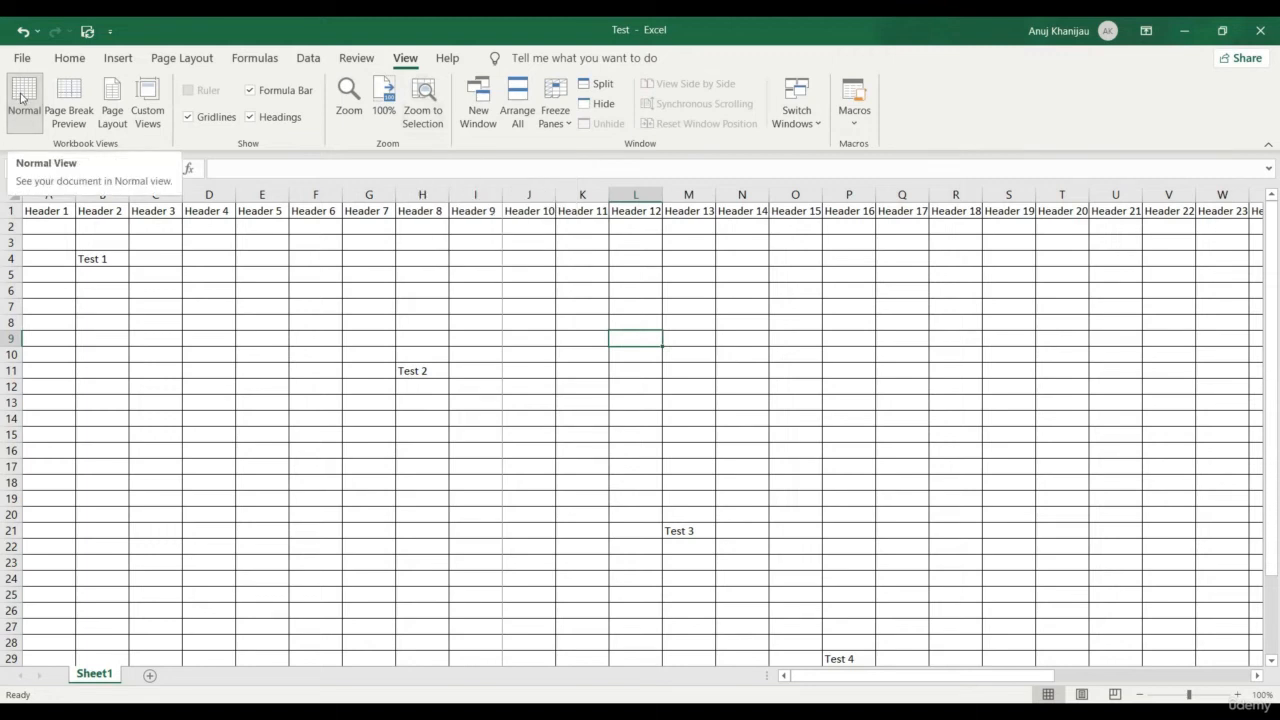
# In Page Break Preview, limit the printed page to columns A–I, rows 1–23, then return to Normal view
pyautogui.click(77, 103)
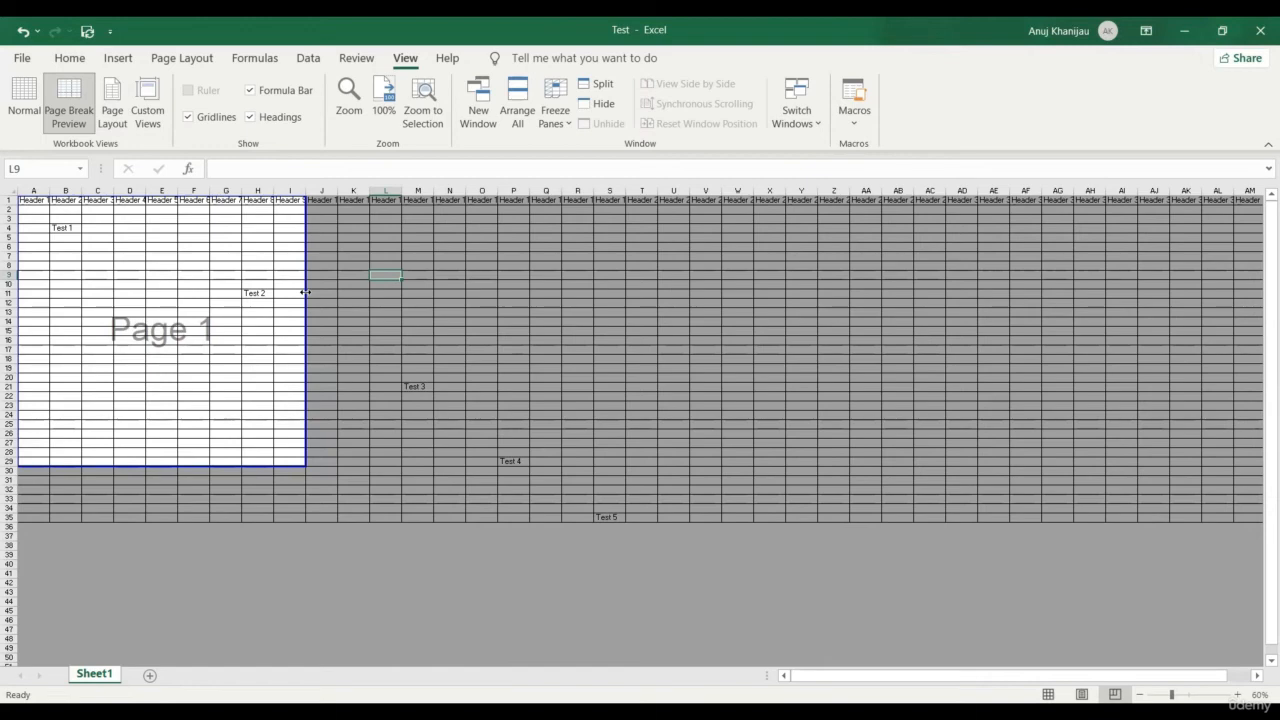
pyautogui.moveTo(305, 292); pyautogui.dragTo(305, 292)
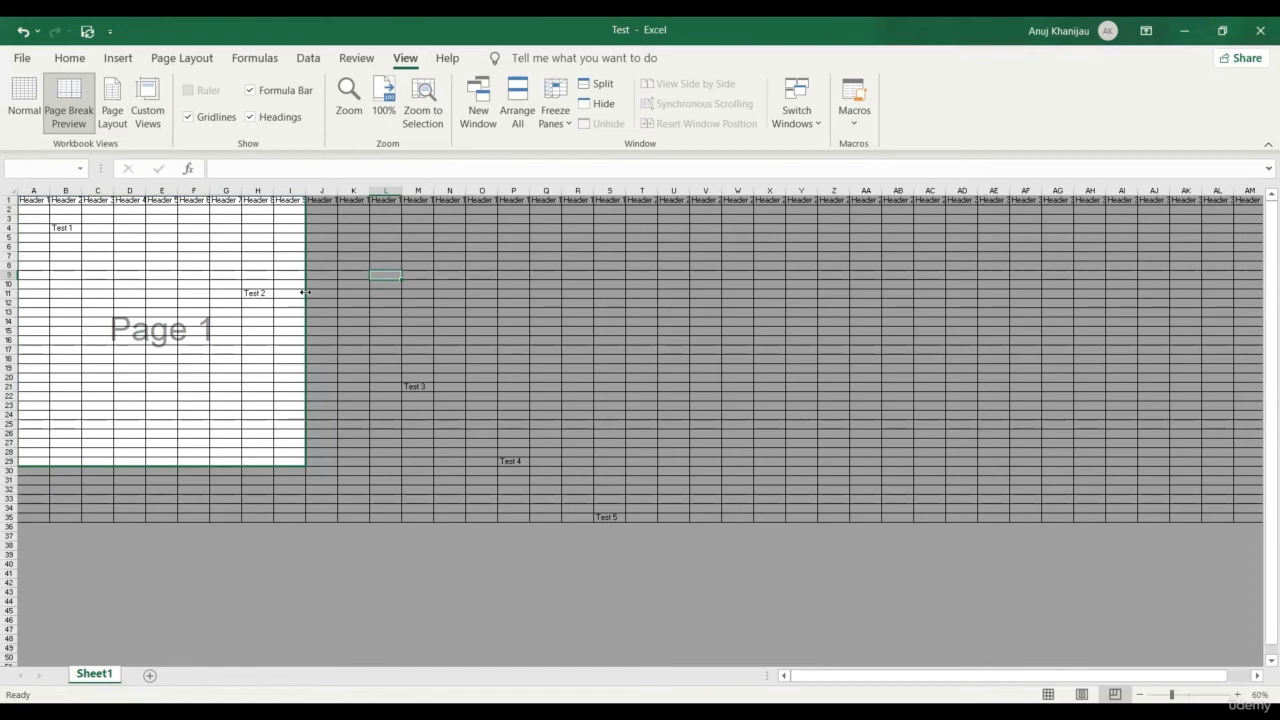
pyautogui.moveTo(305, 292); pyautogui.dragTo(368, 287)
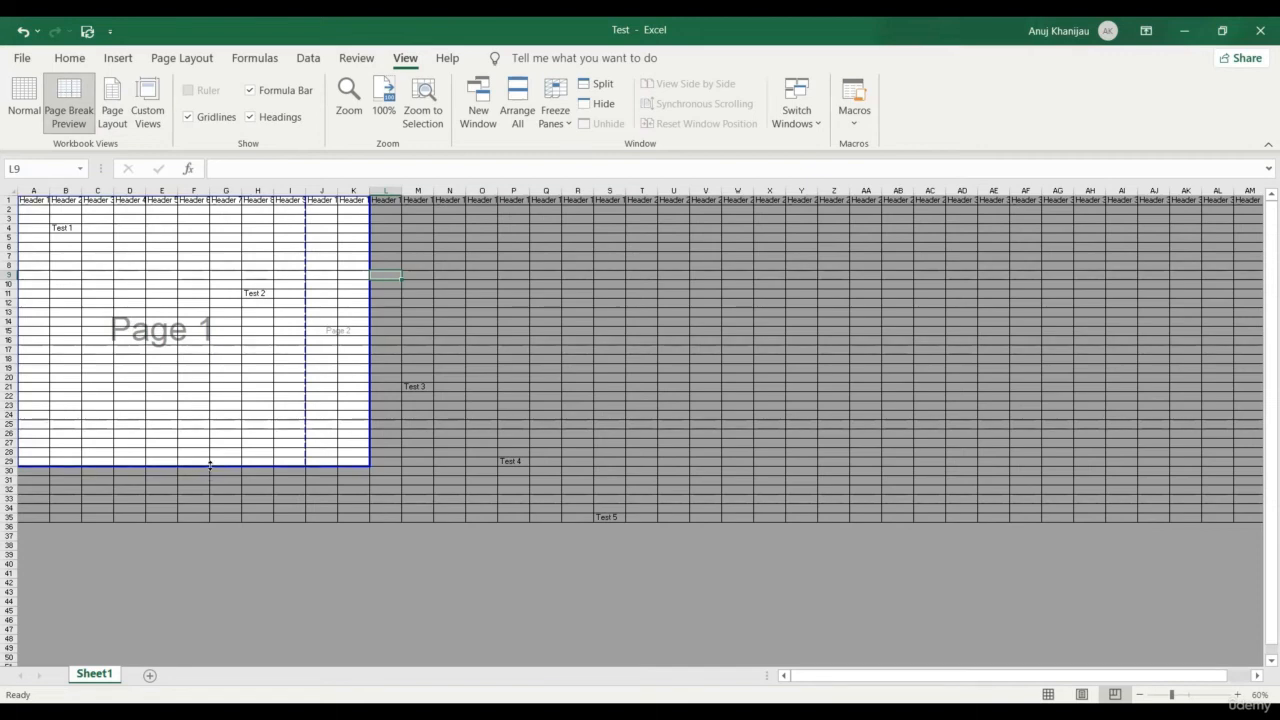
pyautogui.moveTo(210, 466); pyautogui.dragTo(221, 406)
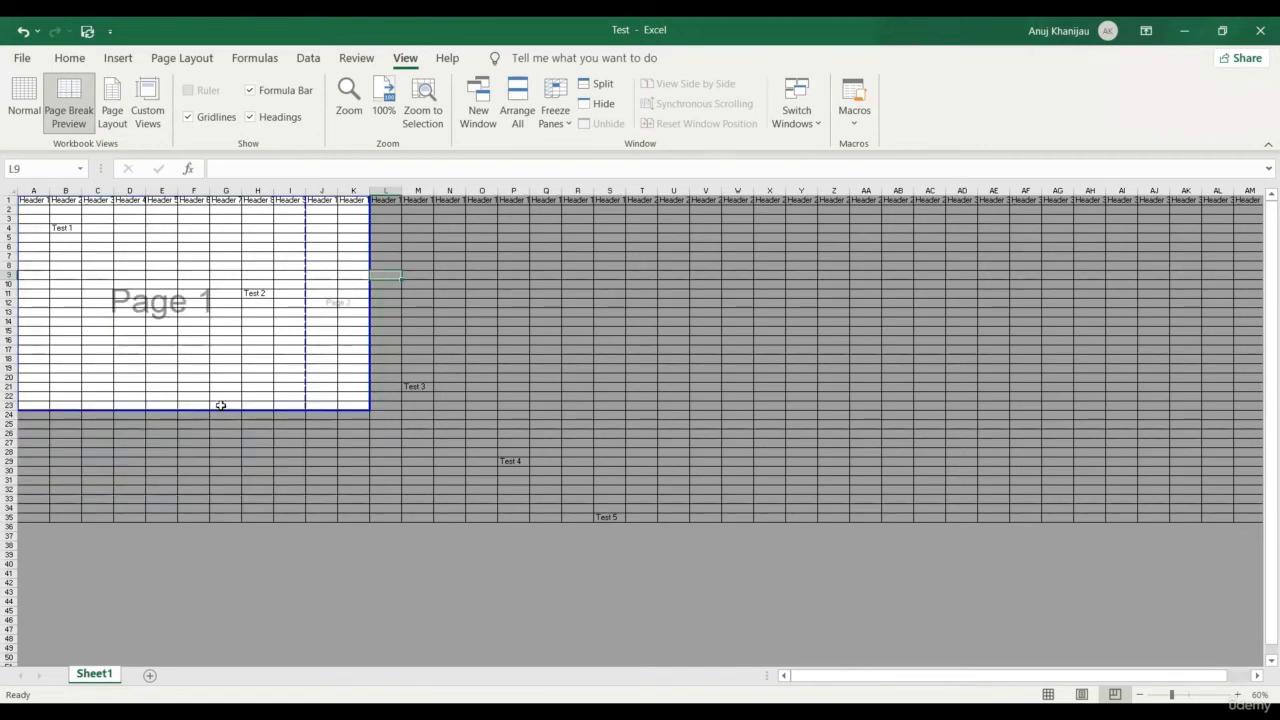
pyautogui.moveTo(305, 363); pyautogui.dragTo(299, 361)
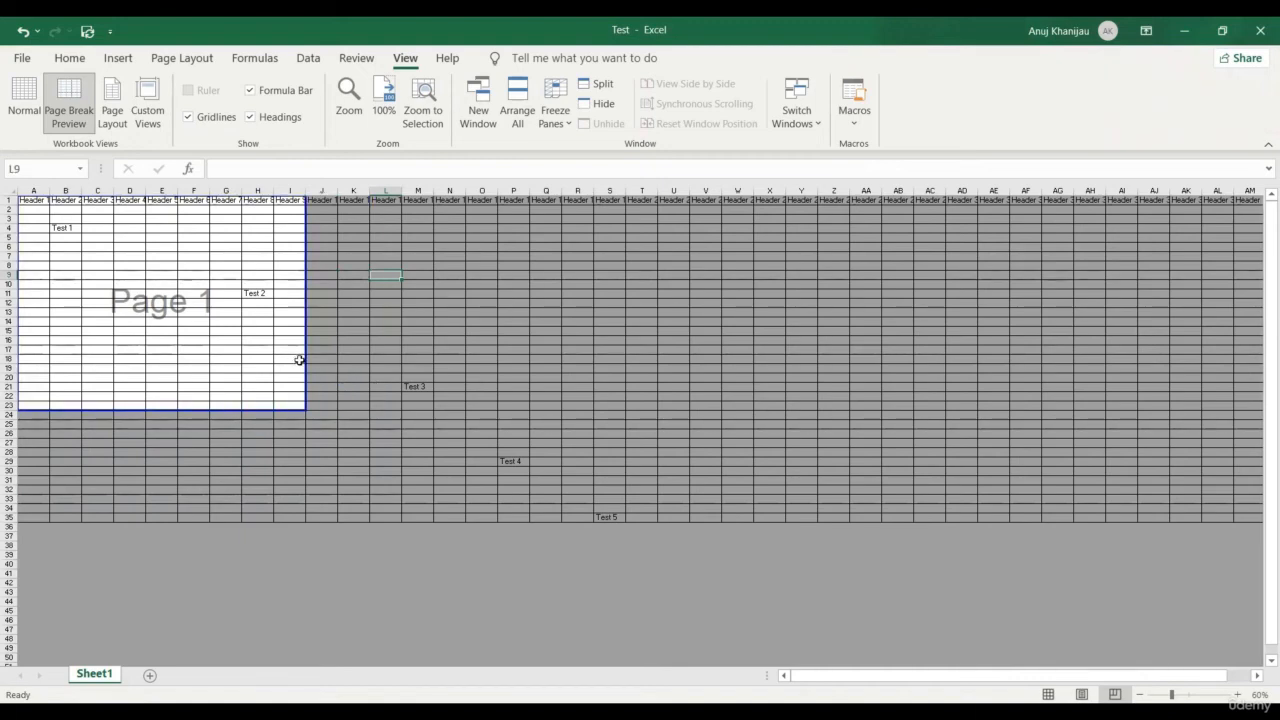
pyautogui.click(23, 110)
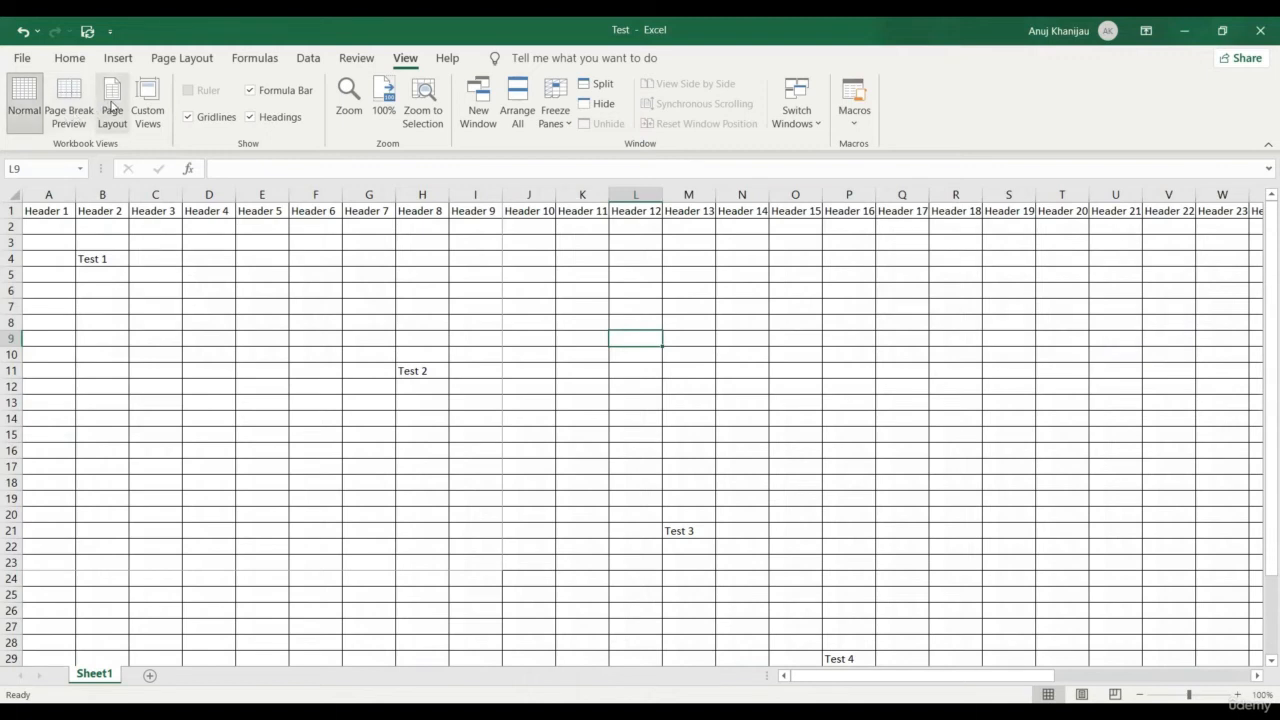
# Switch to Page Layout view and scroll to inspect the 'Header 1' headers and 'Footer 1' footers
pyautogui.click(112, 107)
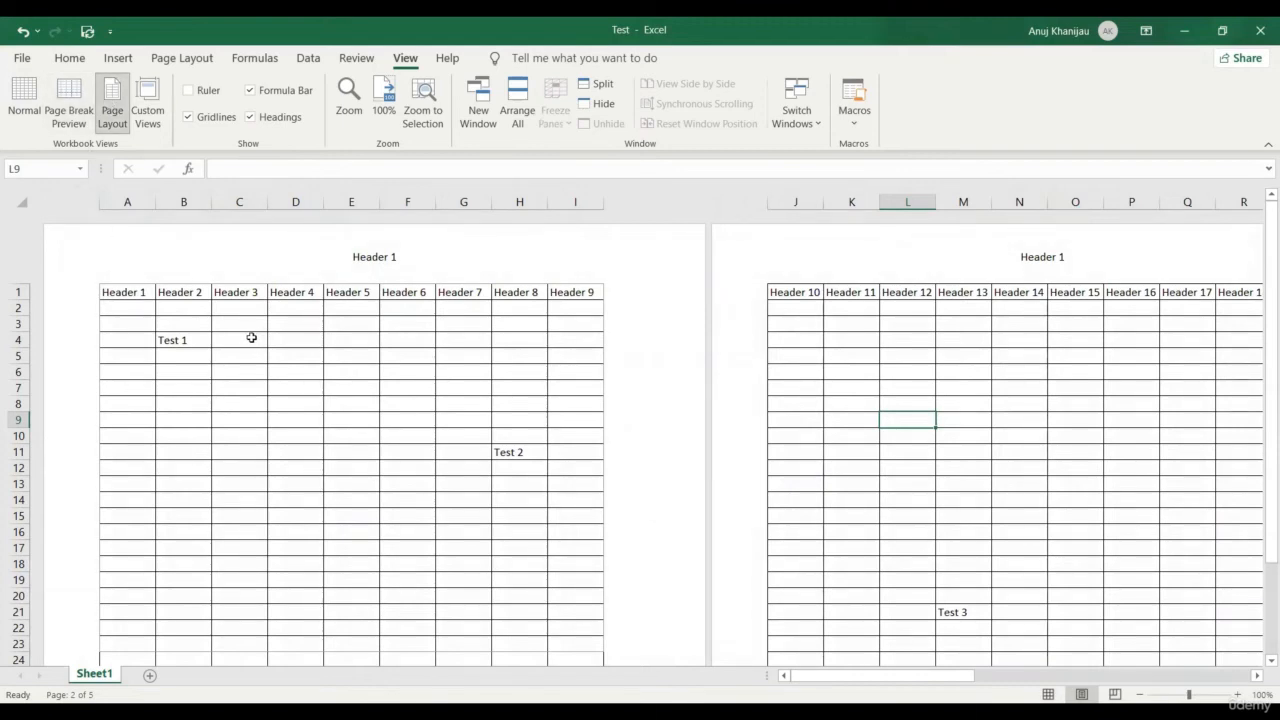
pyautogui.scroll(-7, 420, 263)
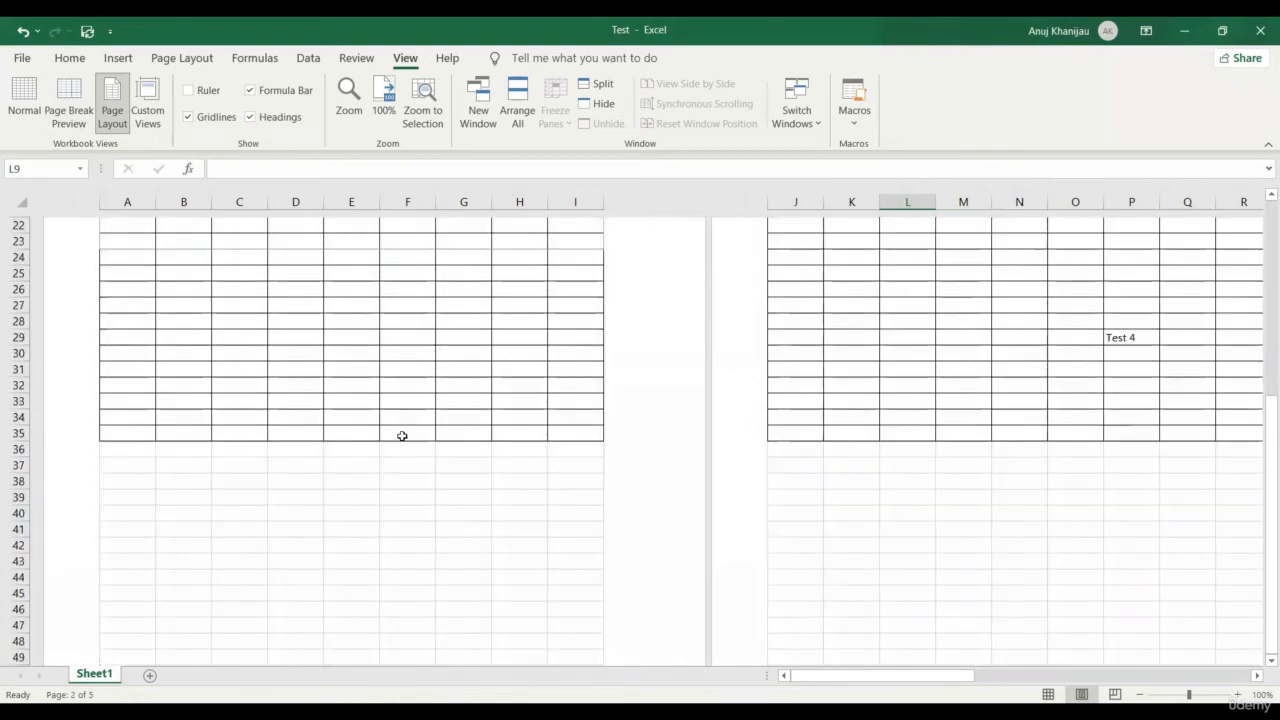
pyautogui.scroll(-5, 402, 436)
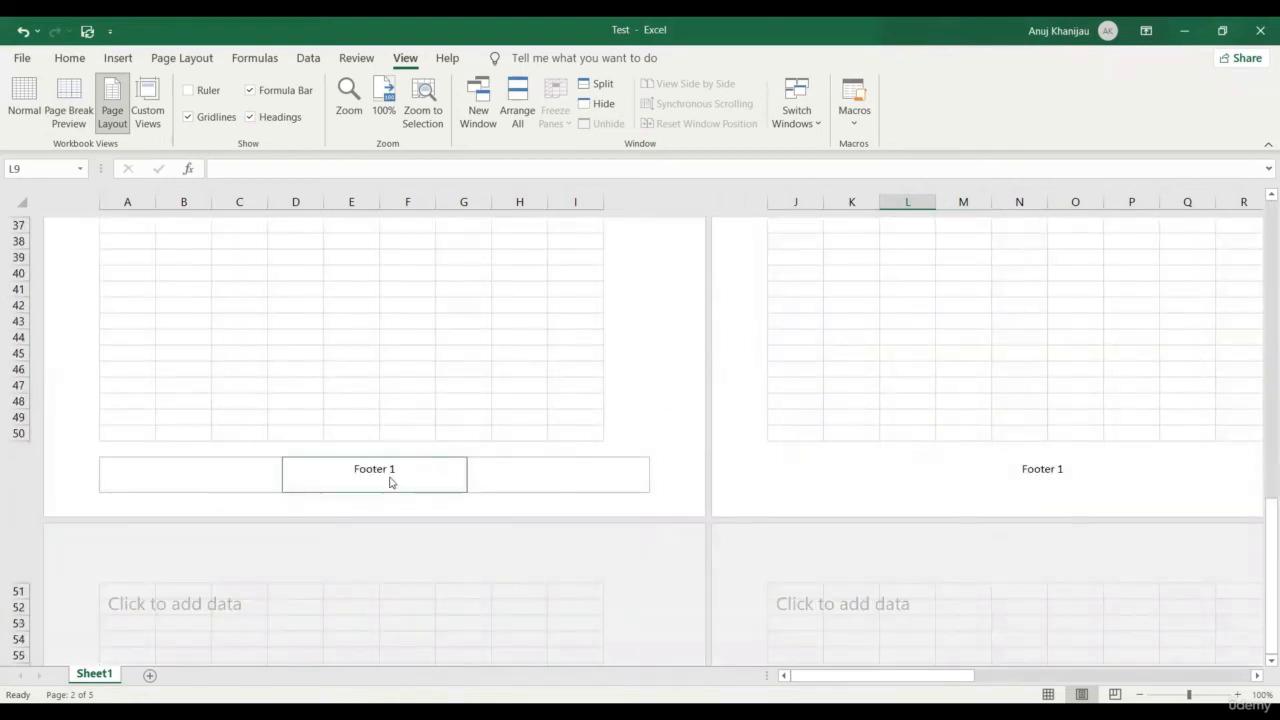
pyautogui.scroll(12, 390, 482)
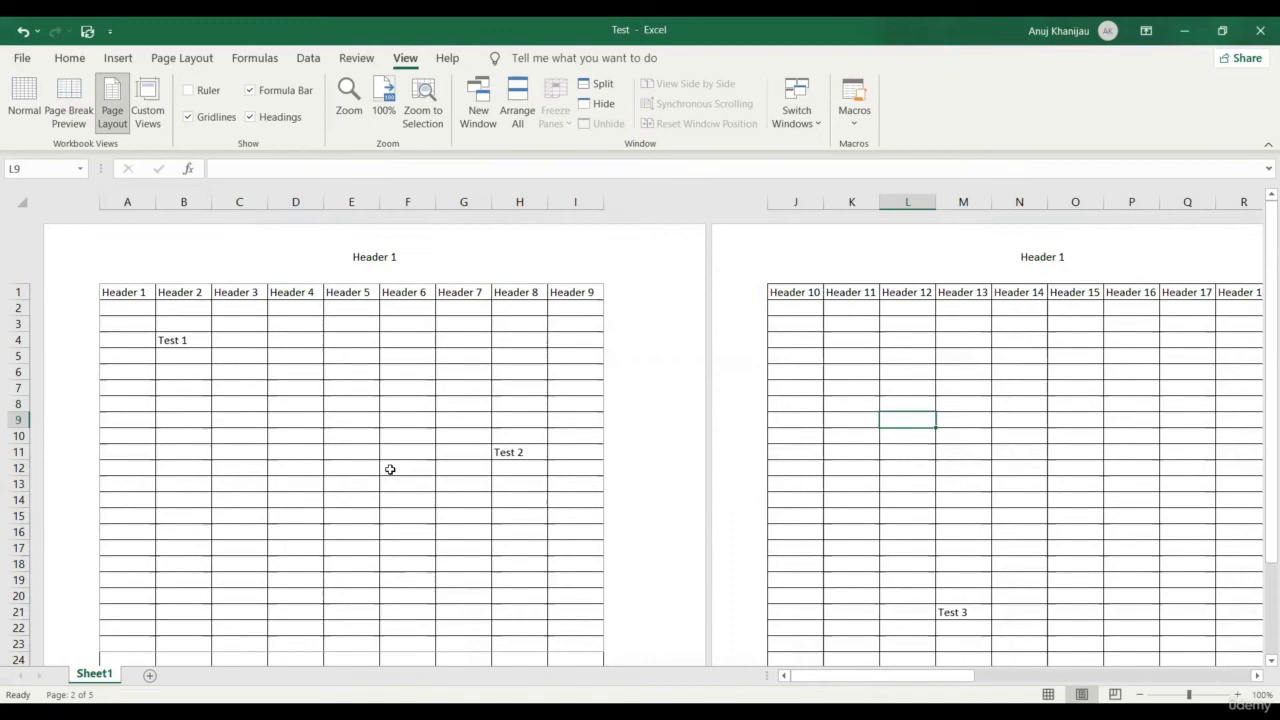
pyautogui.scroll(-5, 390, 469)
pyautogui.scroll(-4, 390, 470)
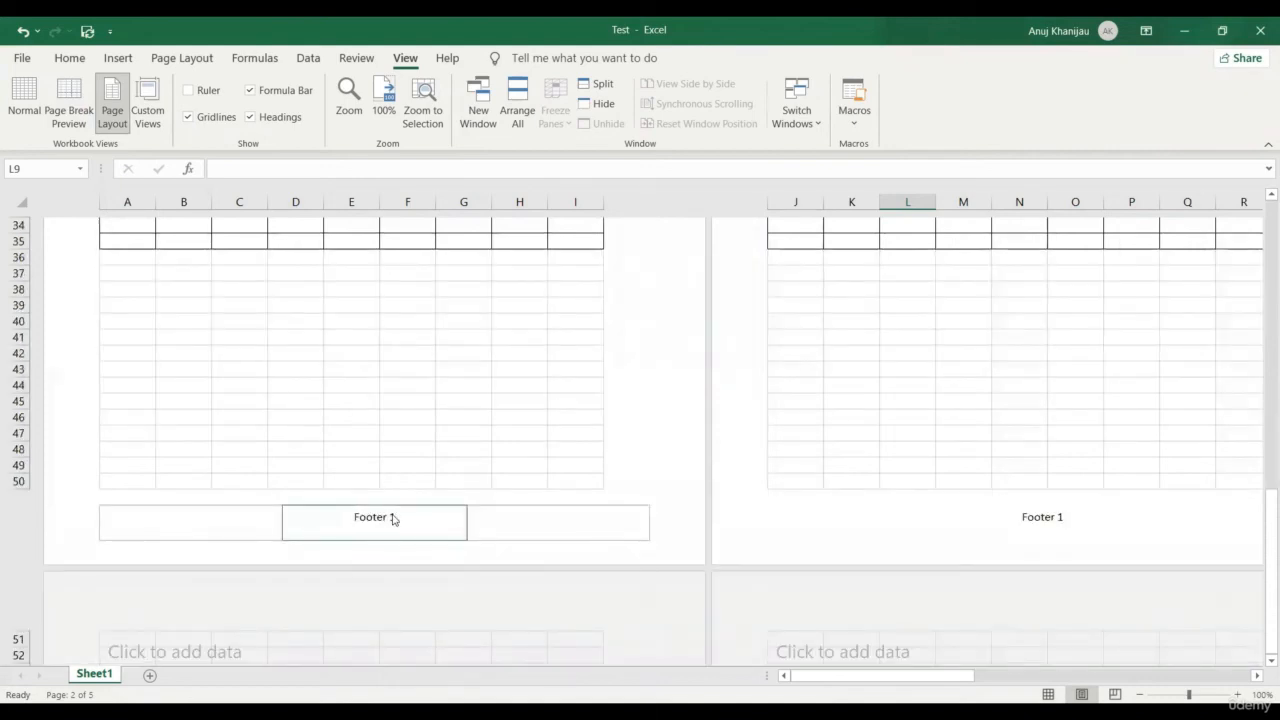
pyautogui.scroll(10, 391, 517)
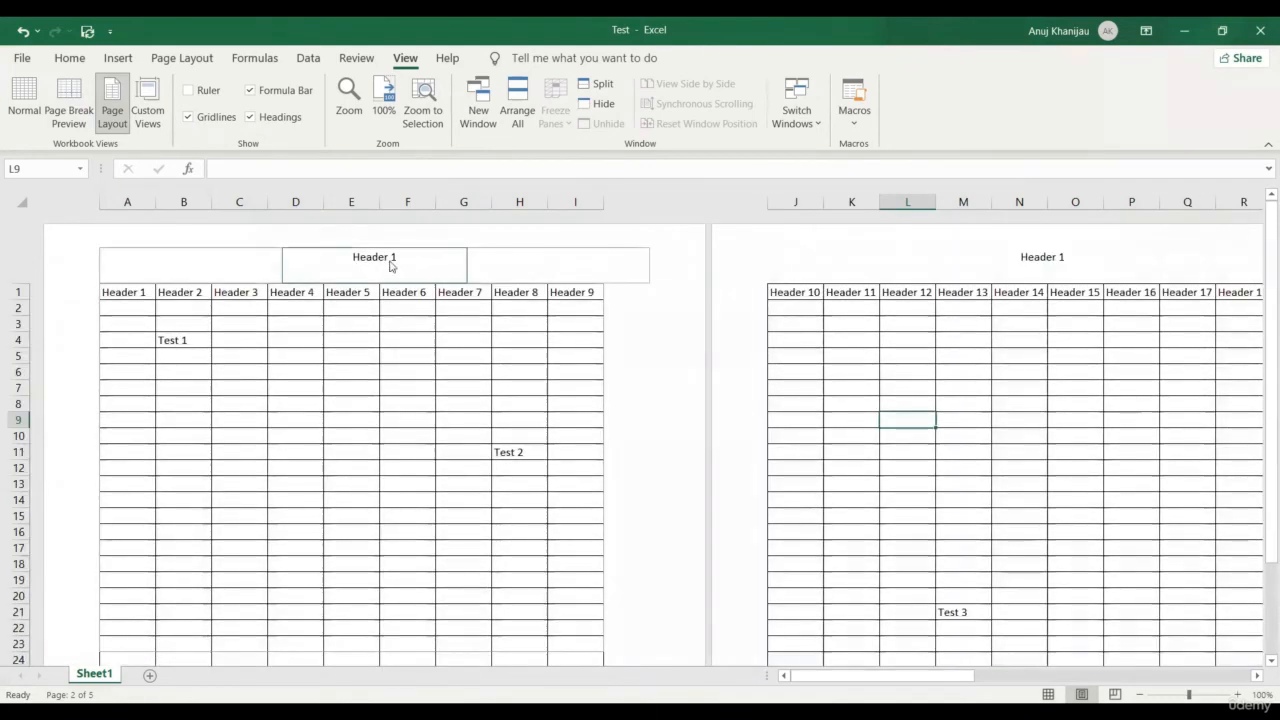
# Replace the centre header text 'Header 1' with 'Test header'
pyautogui.moveTo(390, 265); pyautogui.dragTo(327, 263)
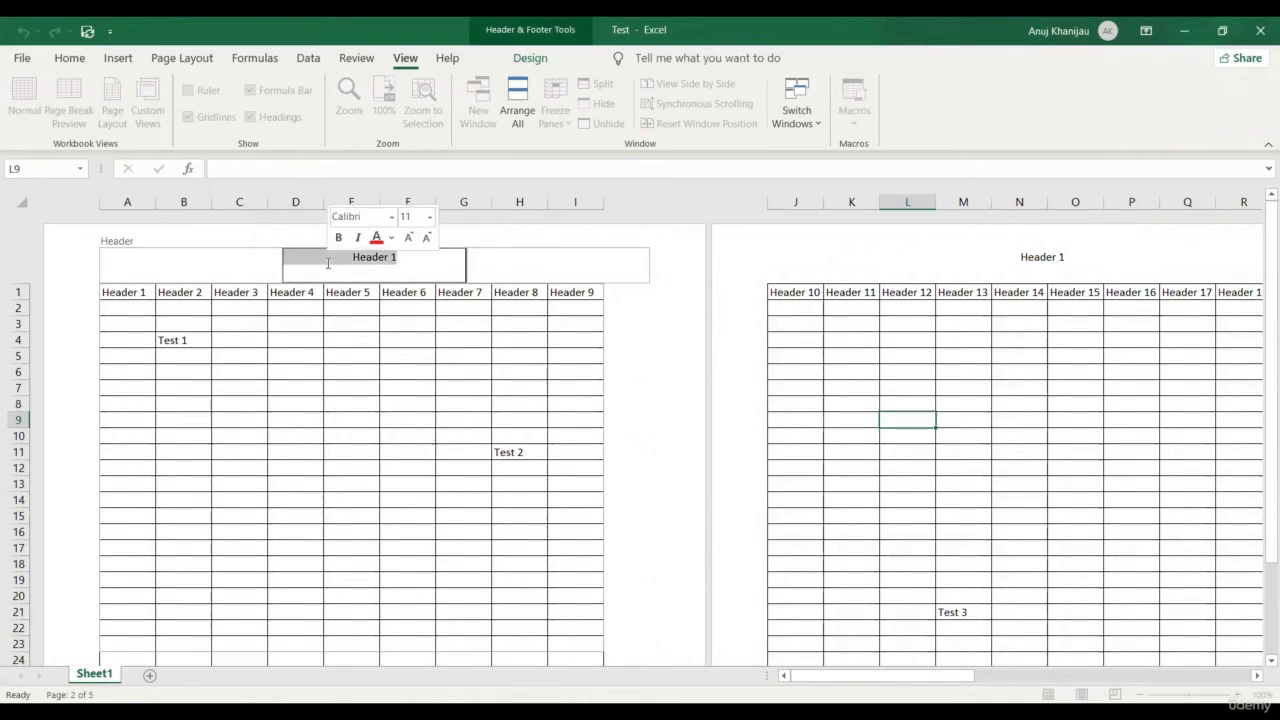
pyautogui.write('Test')
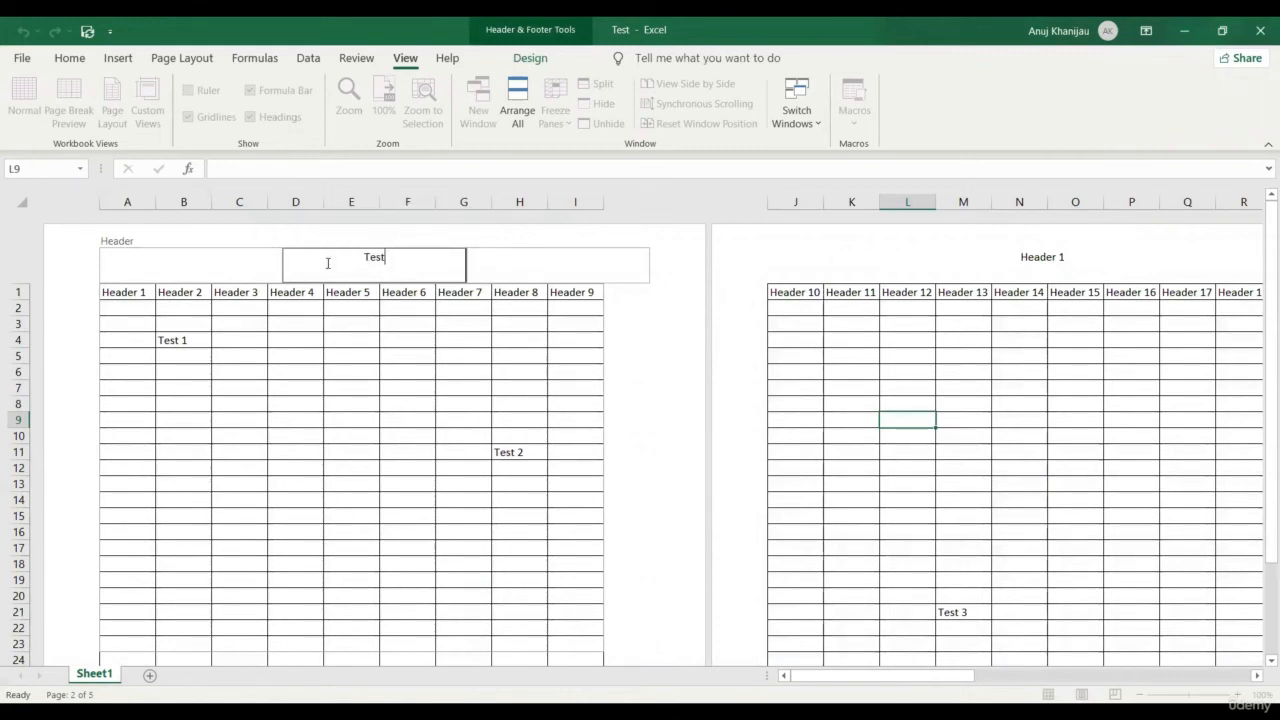
pyautogui.write(' header')
pyautogui.click(527, 270)
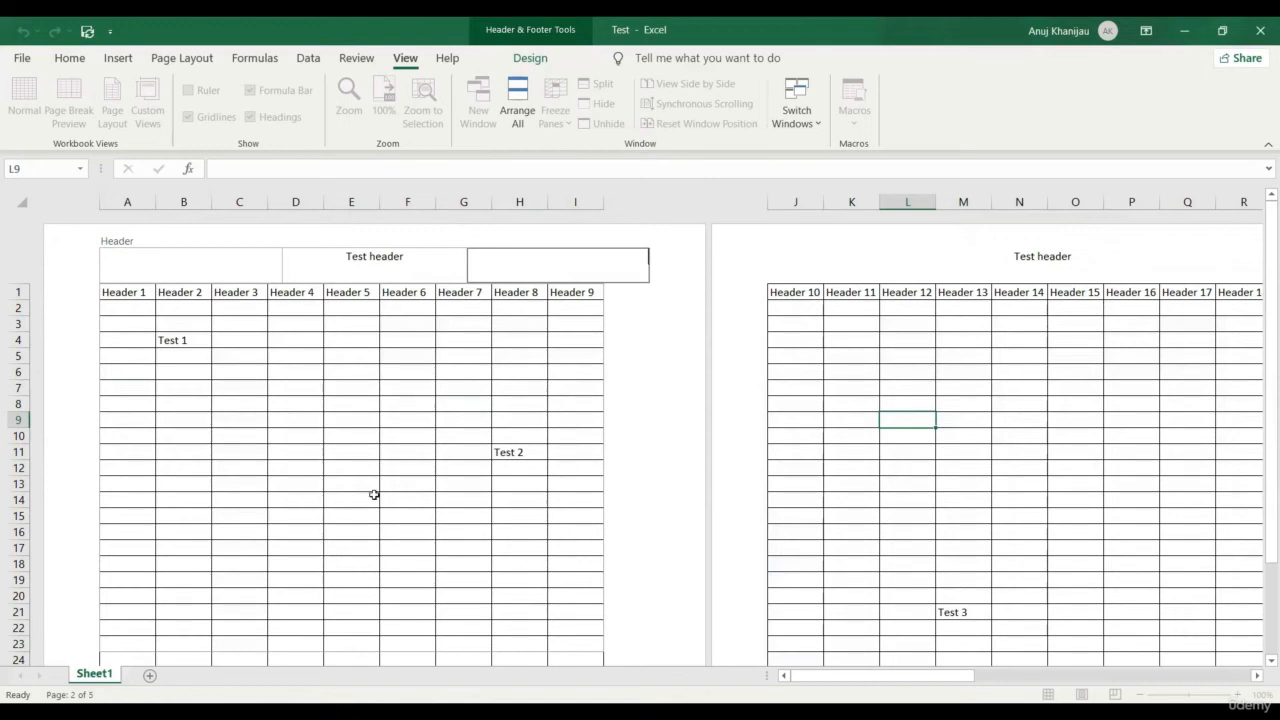
pyautogui.click(634, 514)
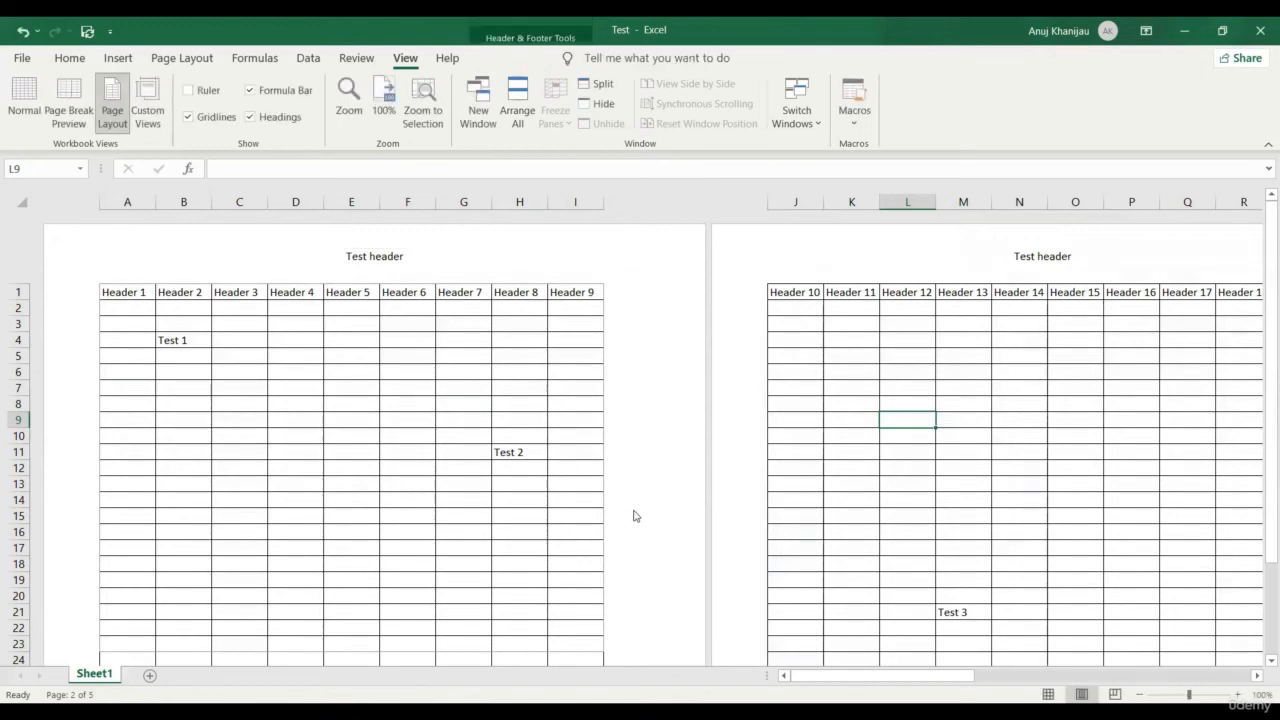
pyautogui.scroll(-8, 523, 583)
pyautogui.scroll(-3, 433, 600)
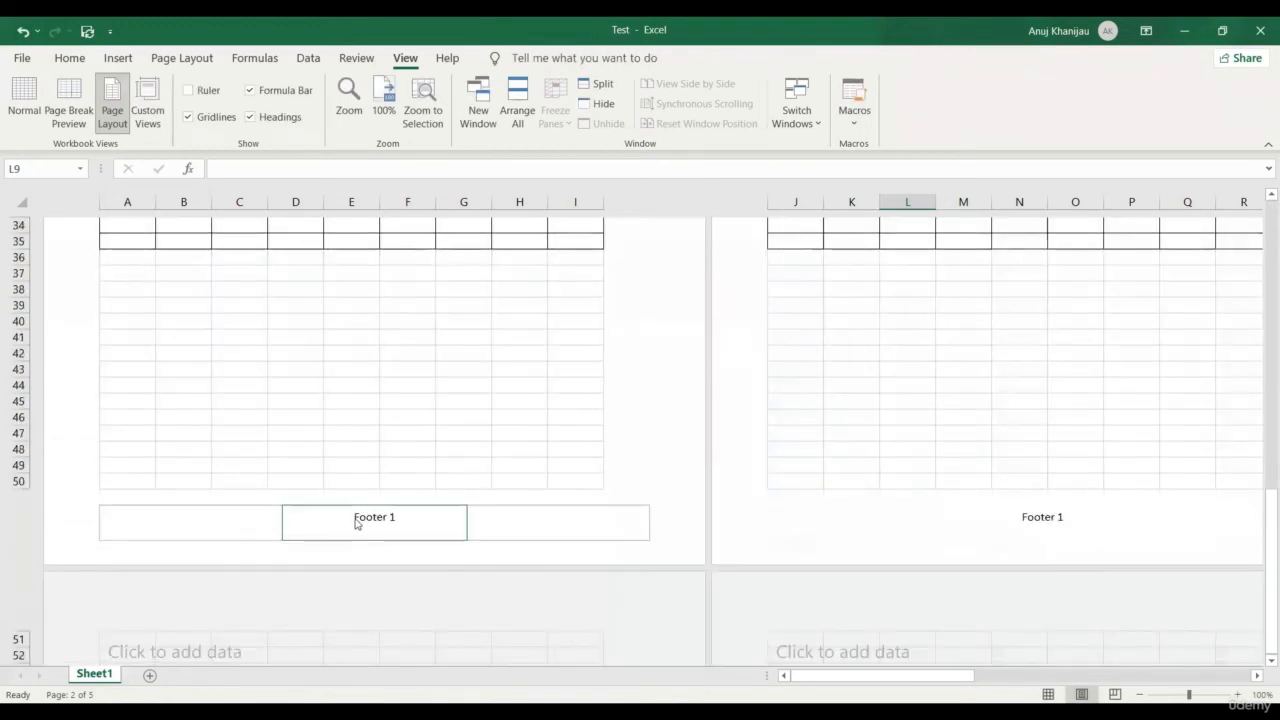
# Replace the centre footer text 'Footer 1' with 'Test Footer'
pyautogui.click(357, 517)
pyautogui.doubleClick(356, 516)
pyautogui.moveTo(409, 511); pyautogui.dragTo(332, 512)
pyautogui.write('Test ')
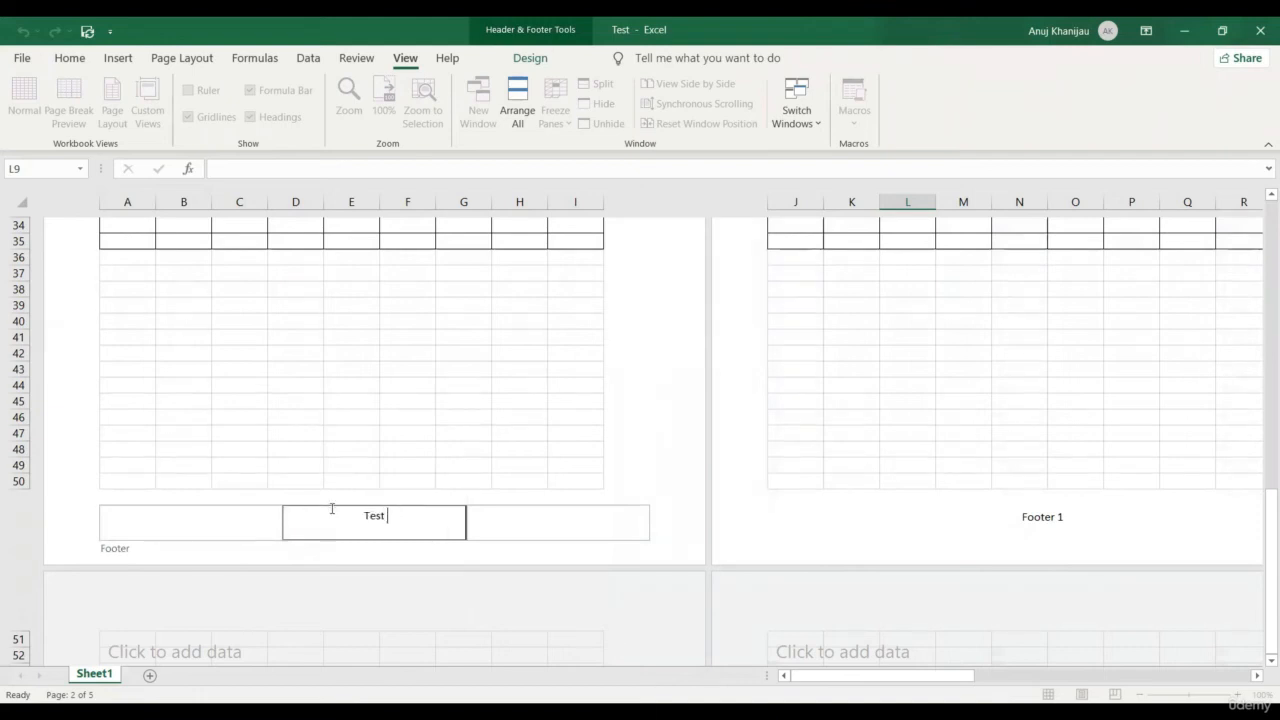
pyautogui.write('Footer')
pyautogui.click(1018, 556)
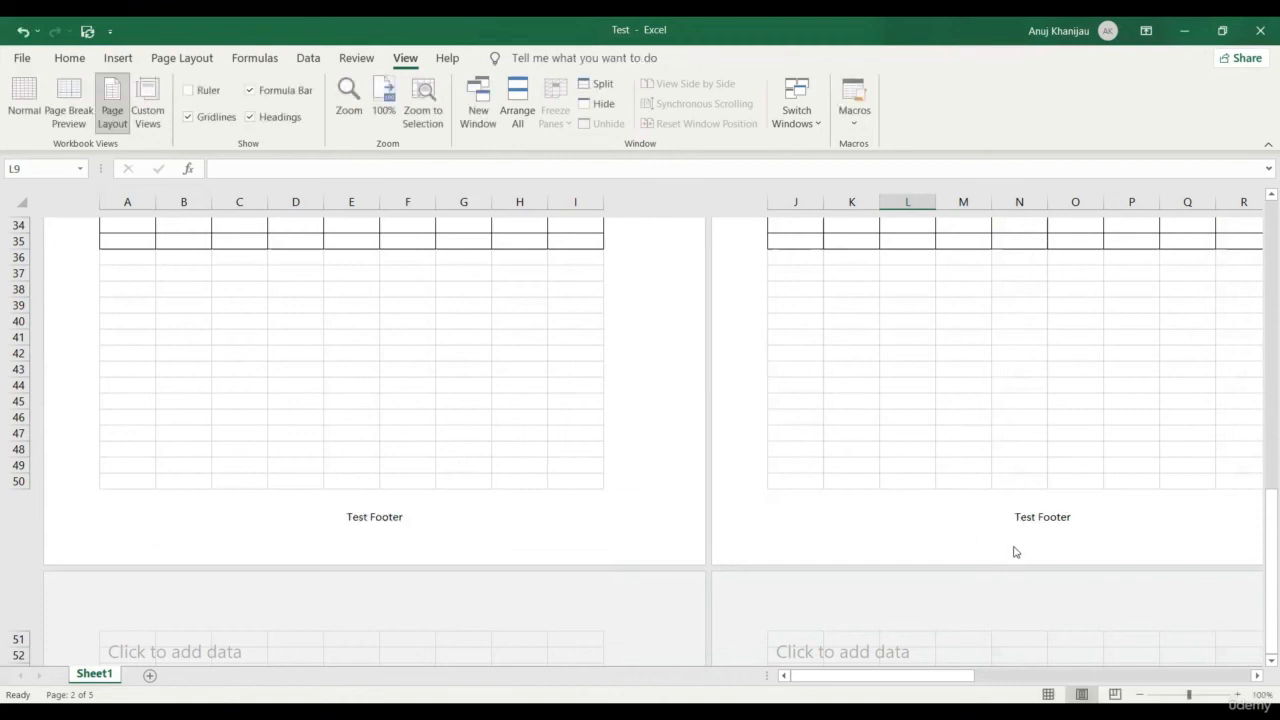
pyautogui.scroll(7, 1012, 551)
pyautogui.scroll(5, 1007, 548)
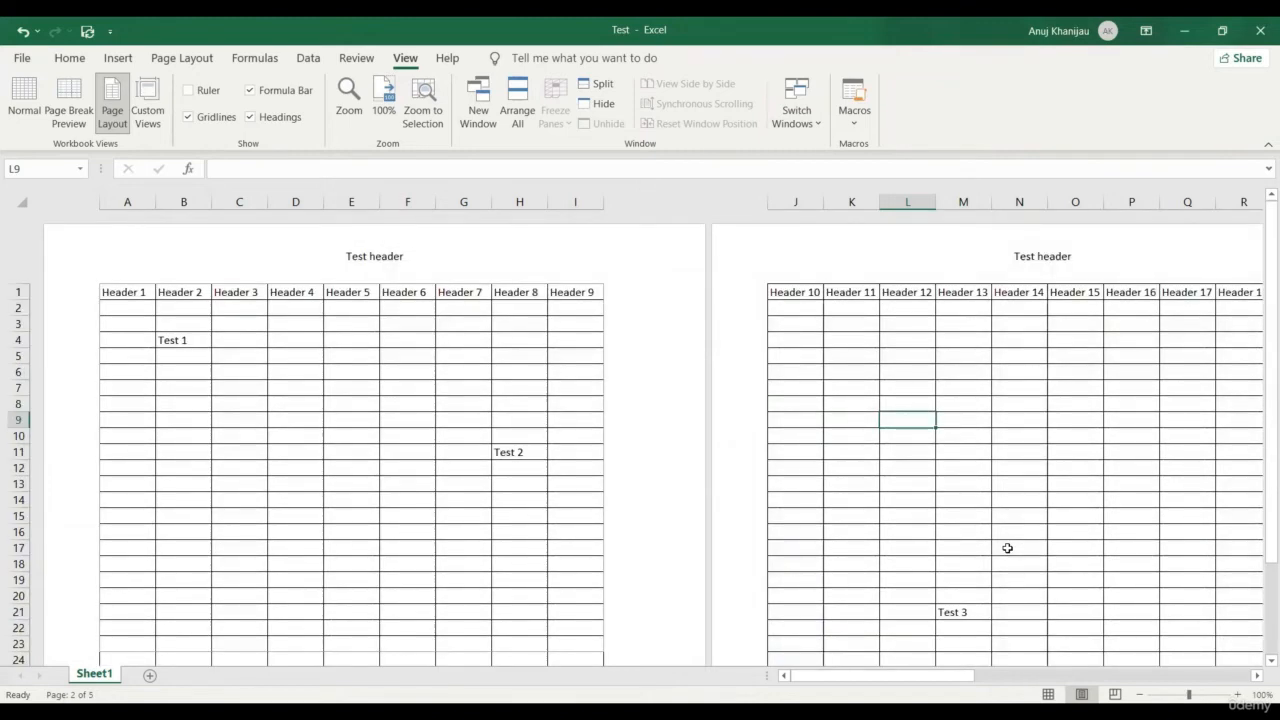
pyautogui.click(188, 91)
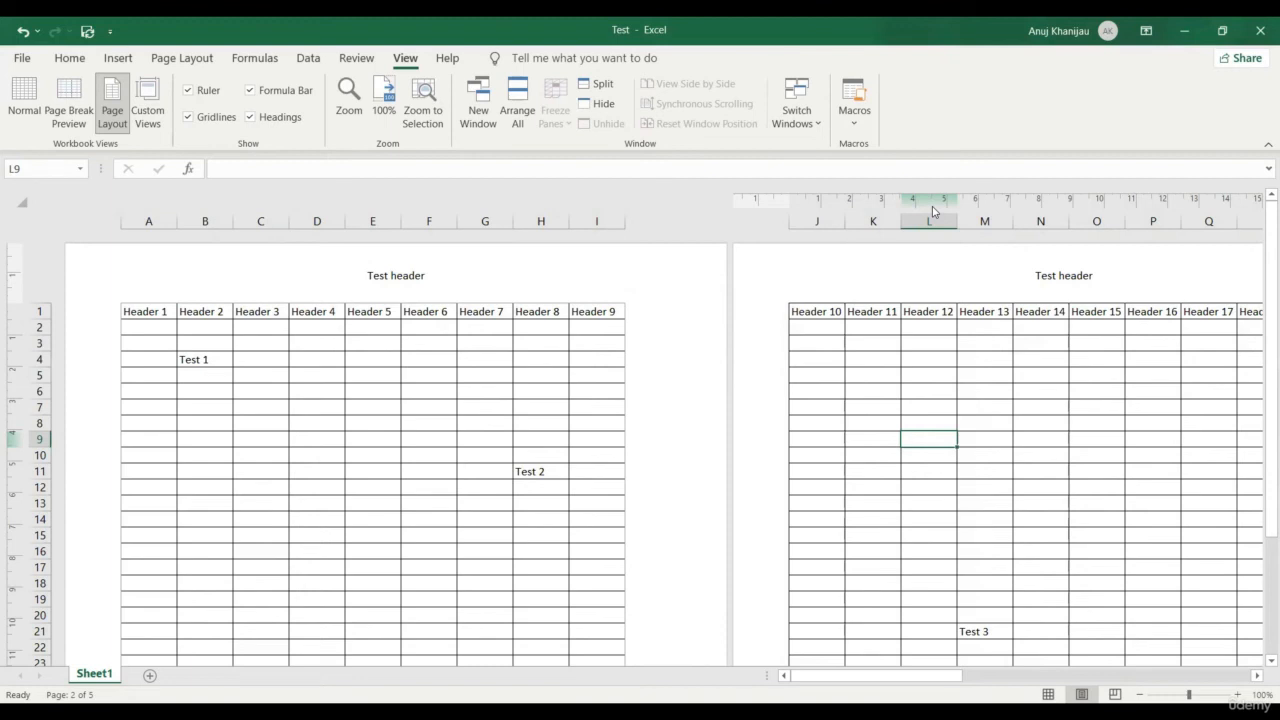
pyautogui.click(29, 93)
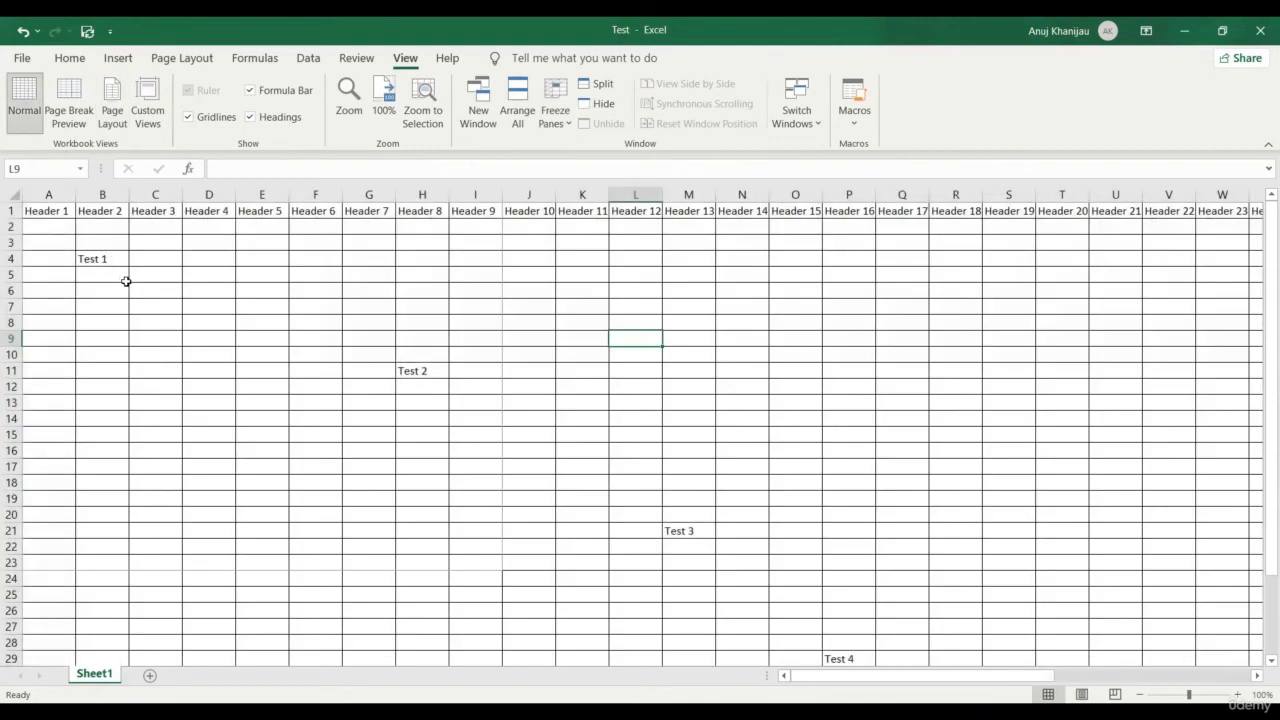
pyautogui.click(347, 92)
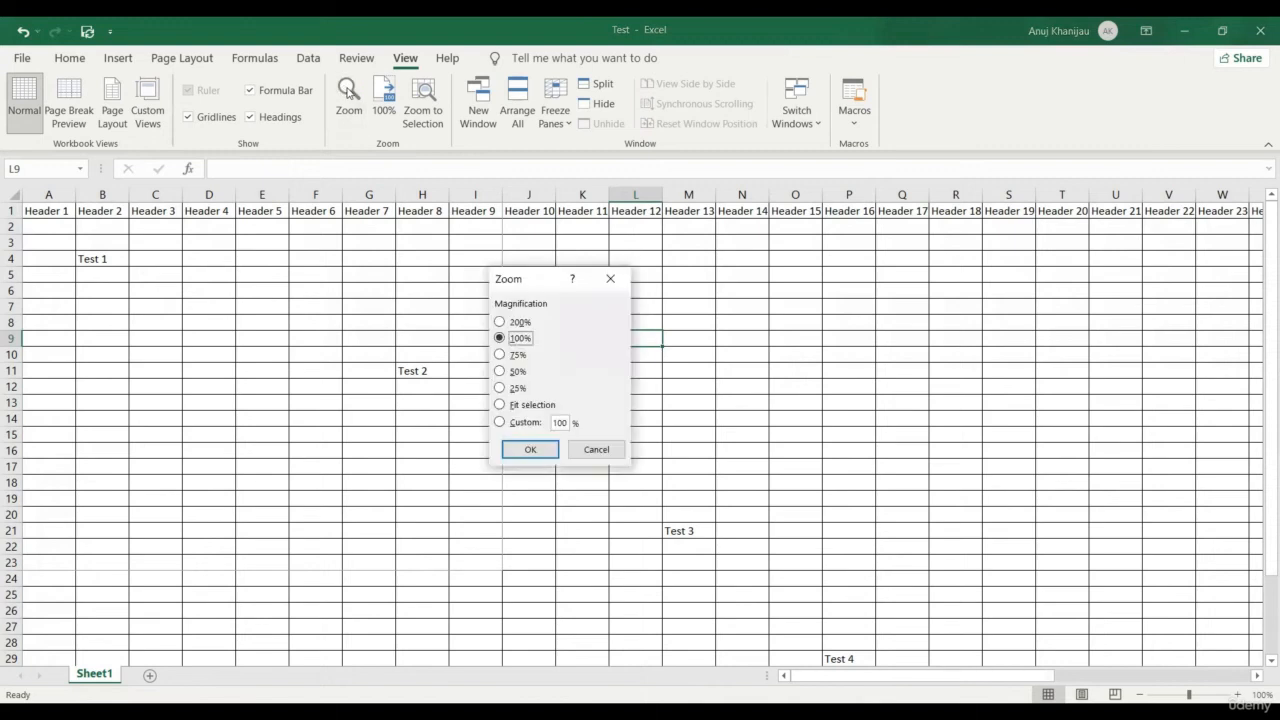
pyautogui.click(506, 372)
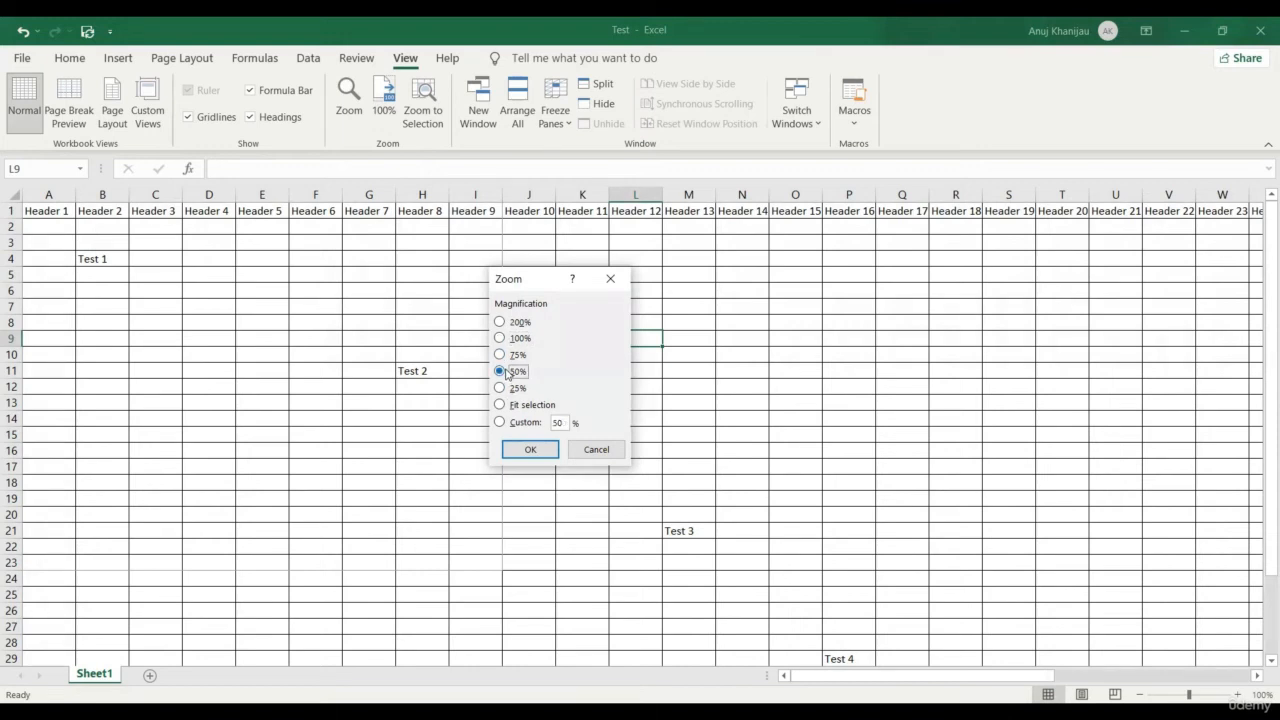
pyautogui.click(531, 450)
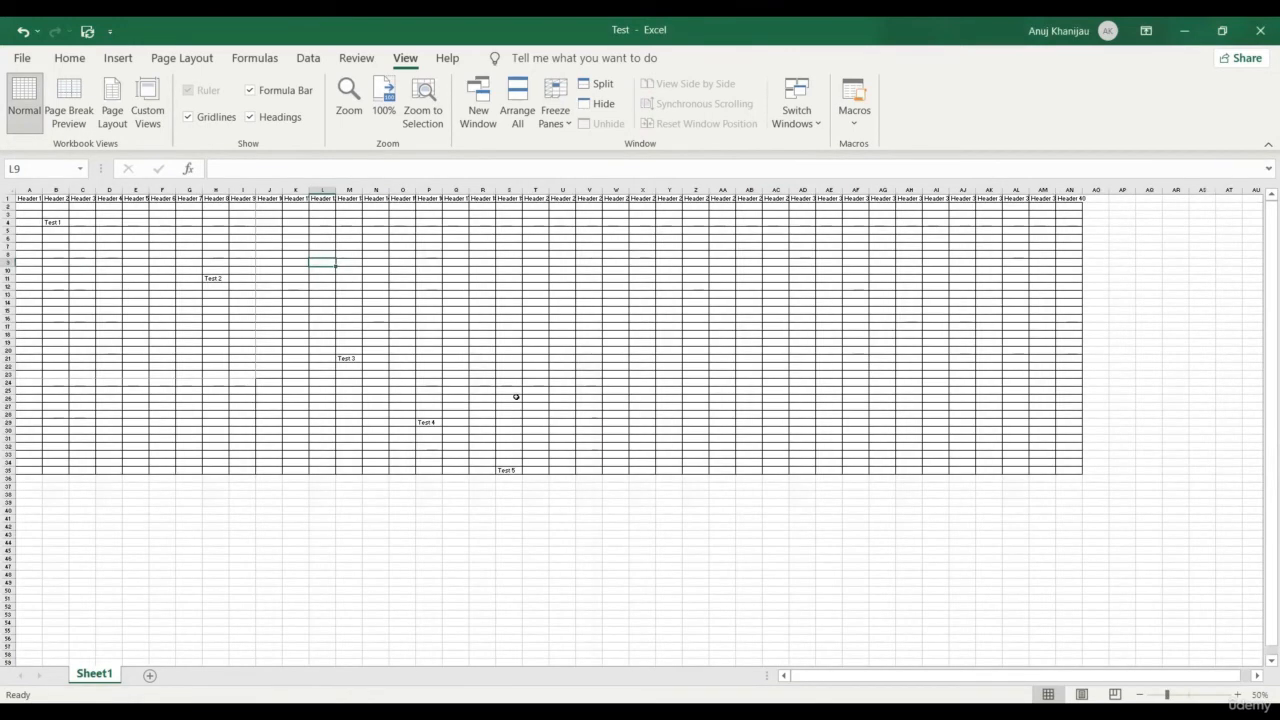
pyautogui.click(384, 97)
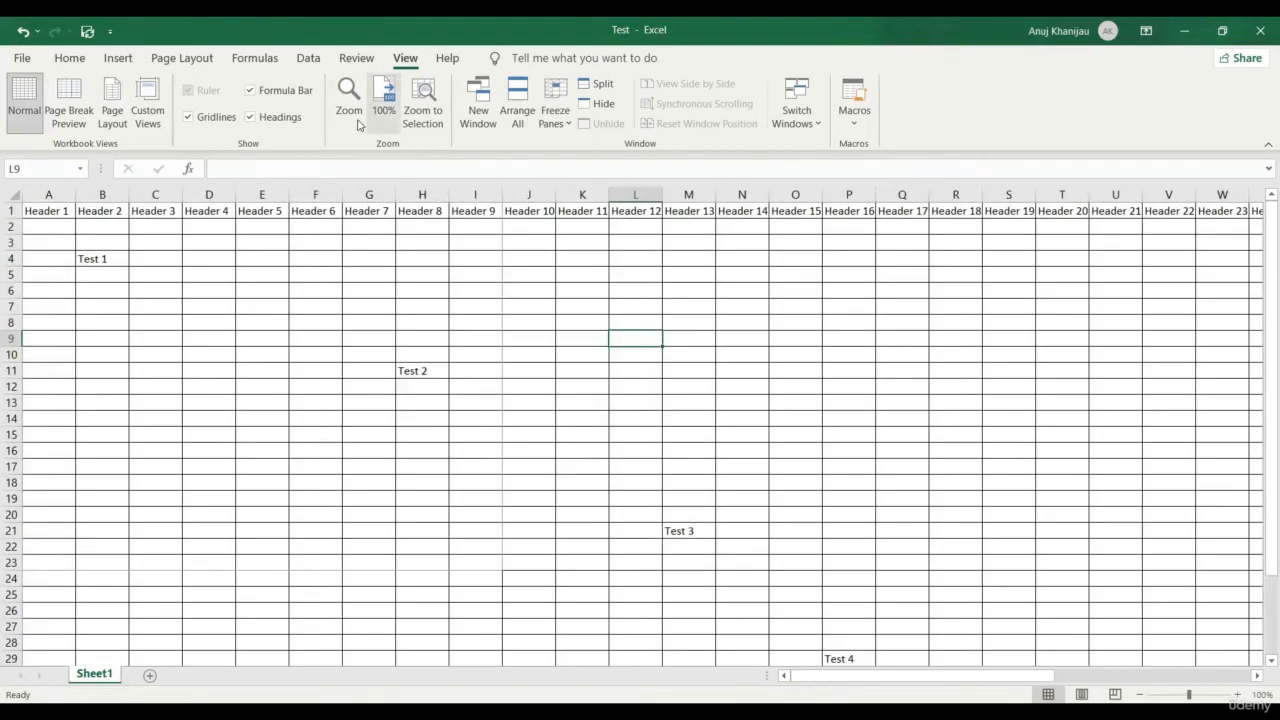
pyautogui.click(352, 115)
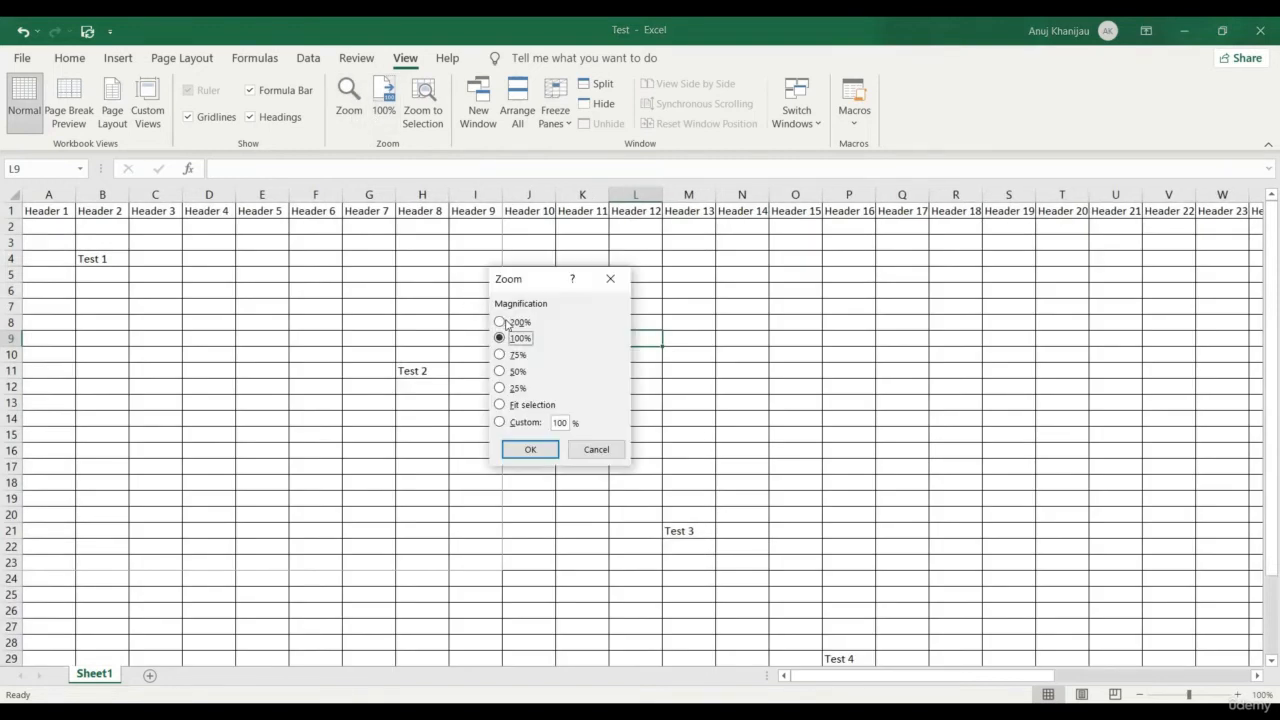
pyautogui.click(500, 322)
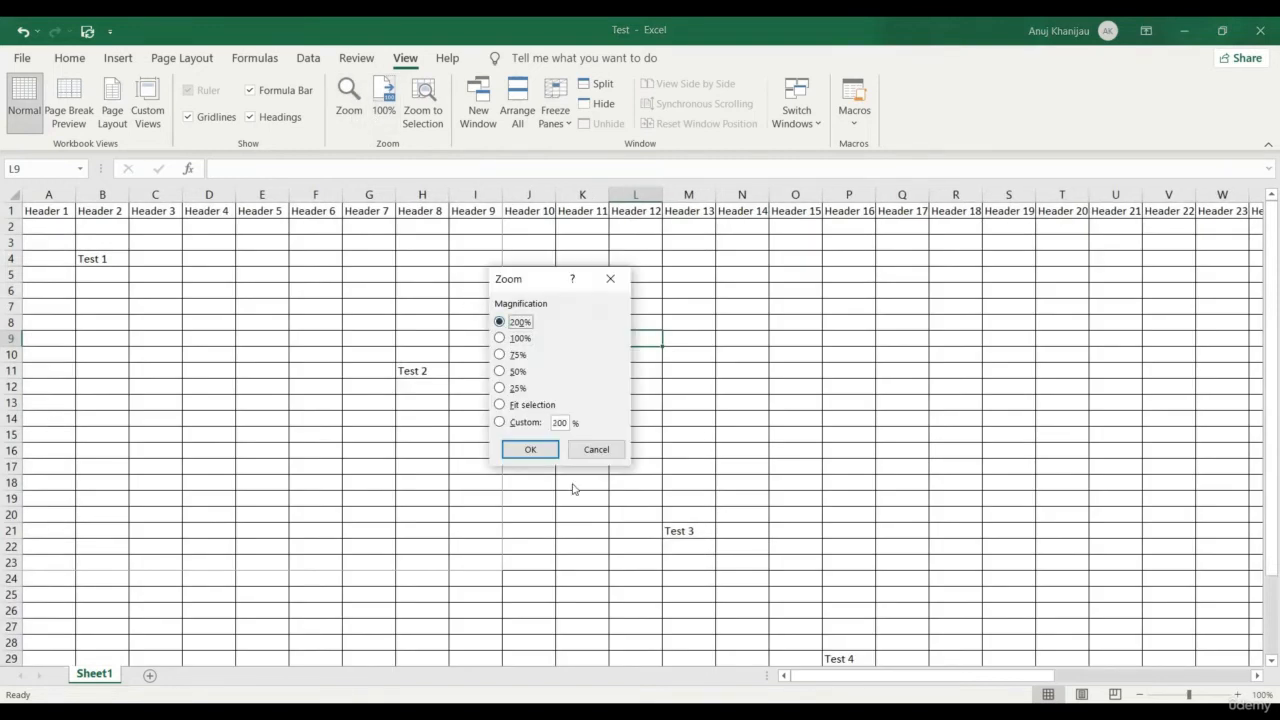
pyautogui.click(533, 449)
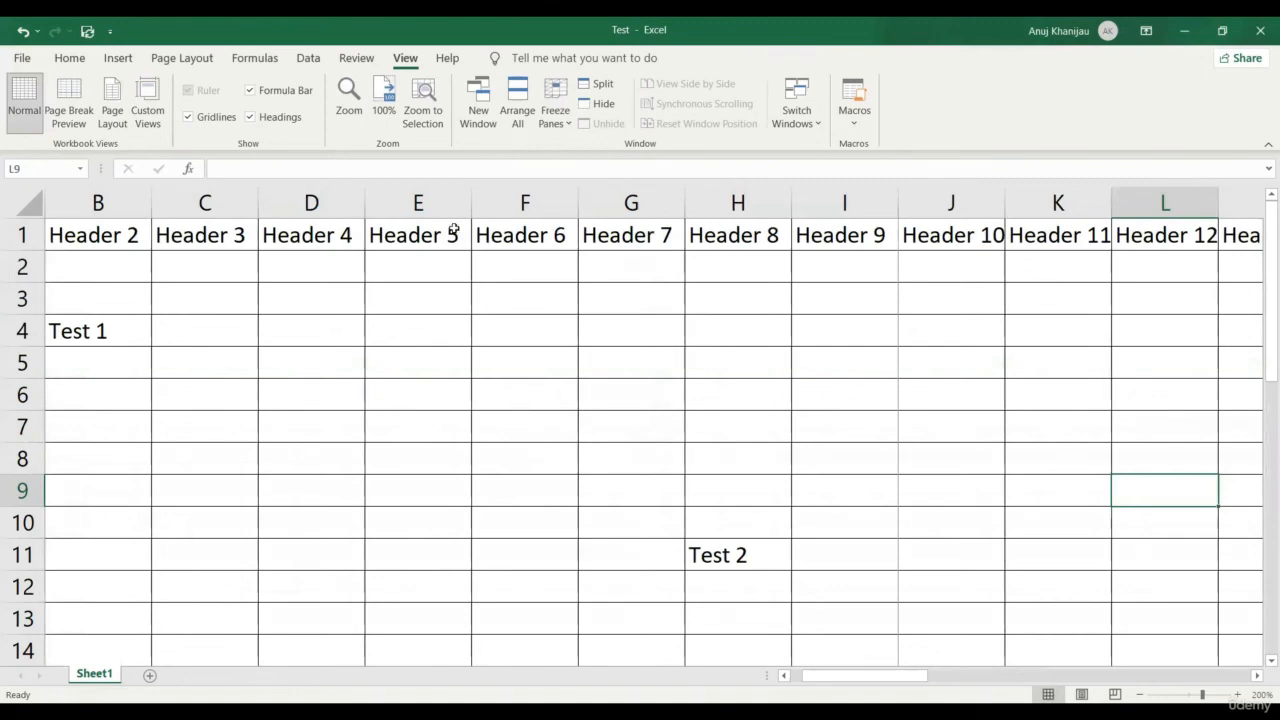
pyautogui.click(384, 108)
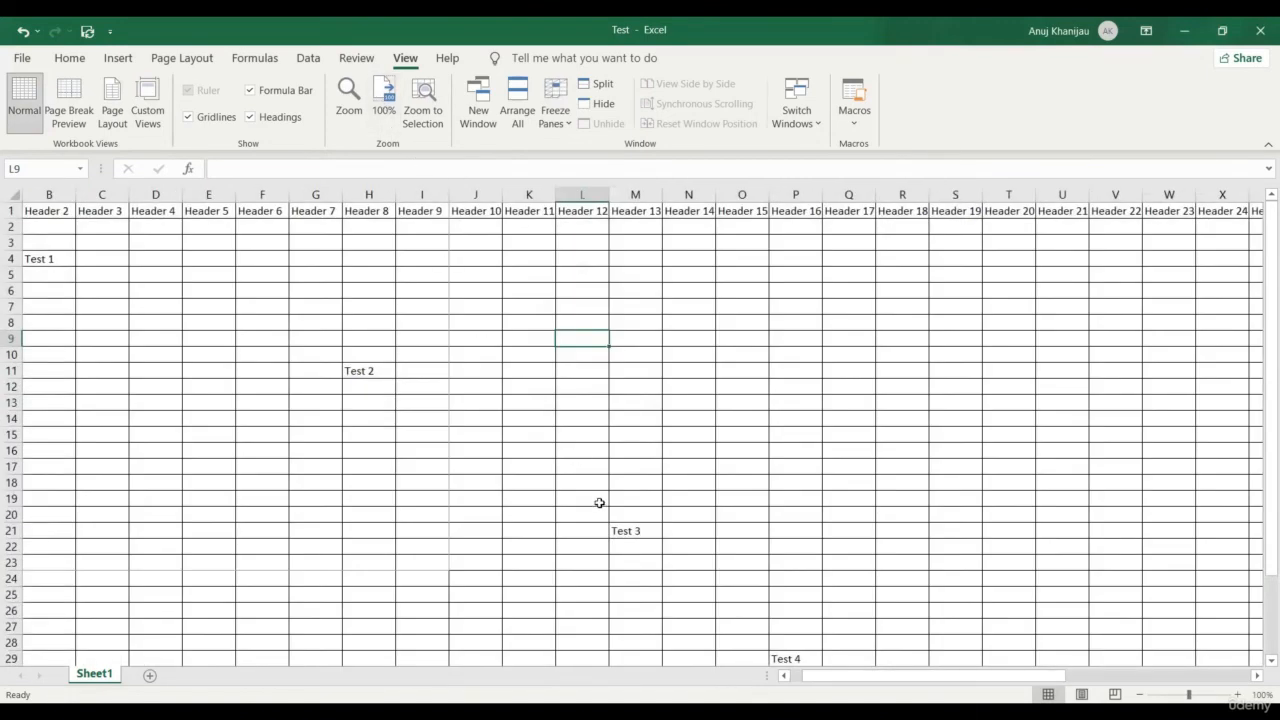
pyautogui.moveTo(569, 497); pyautogui.dragTo(718, 581)
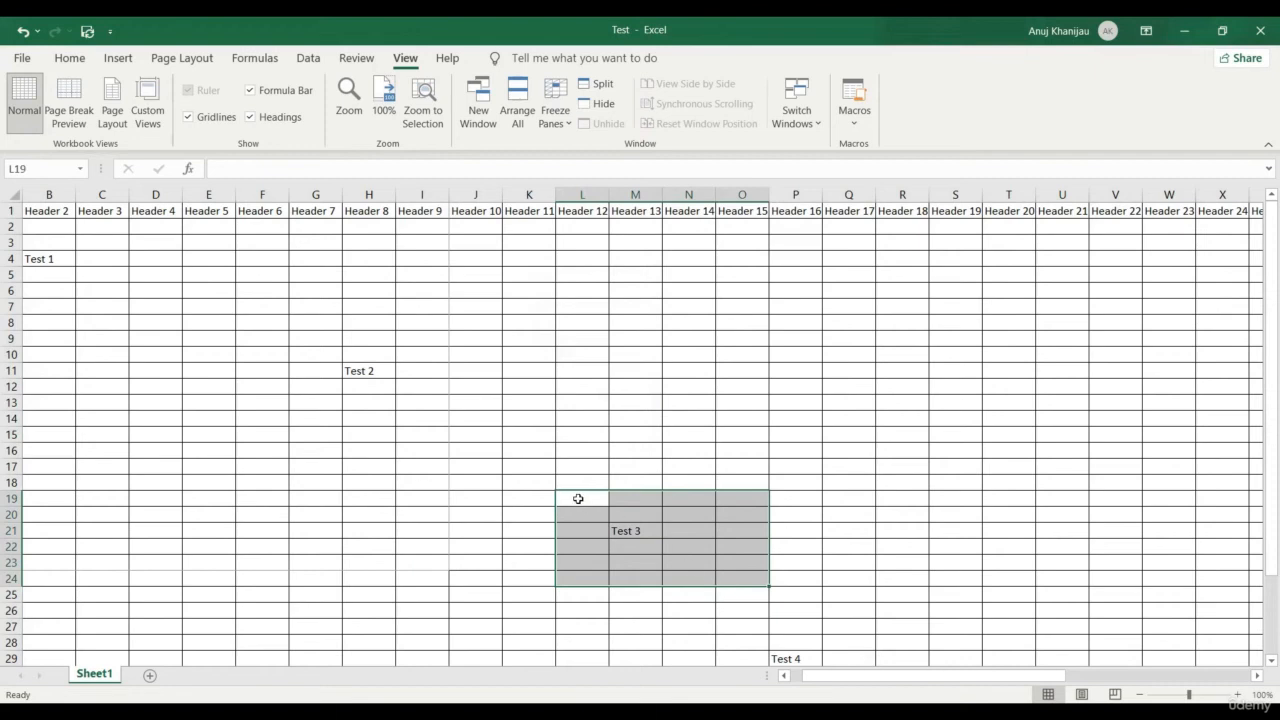
pyautogui.moveTo(578, 498); pyautogui.dragTo(798, 600)
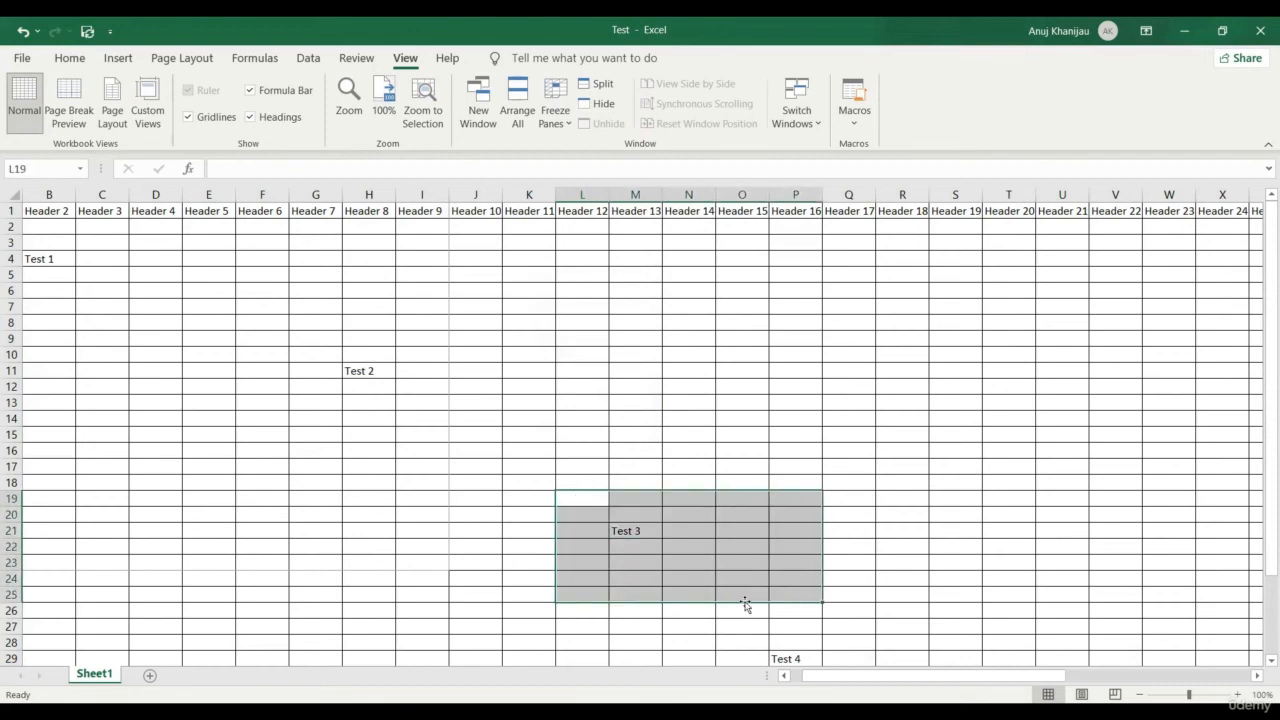
pyautogui.click(424, 106)
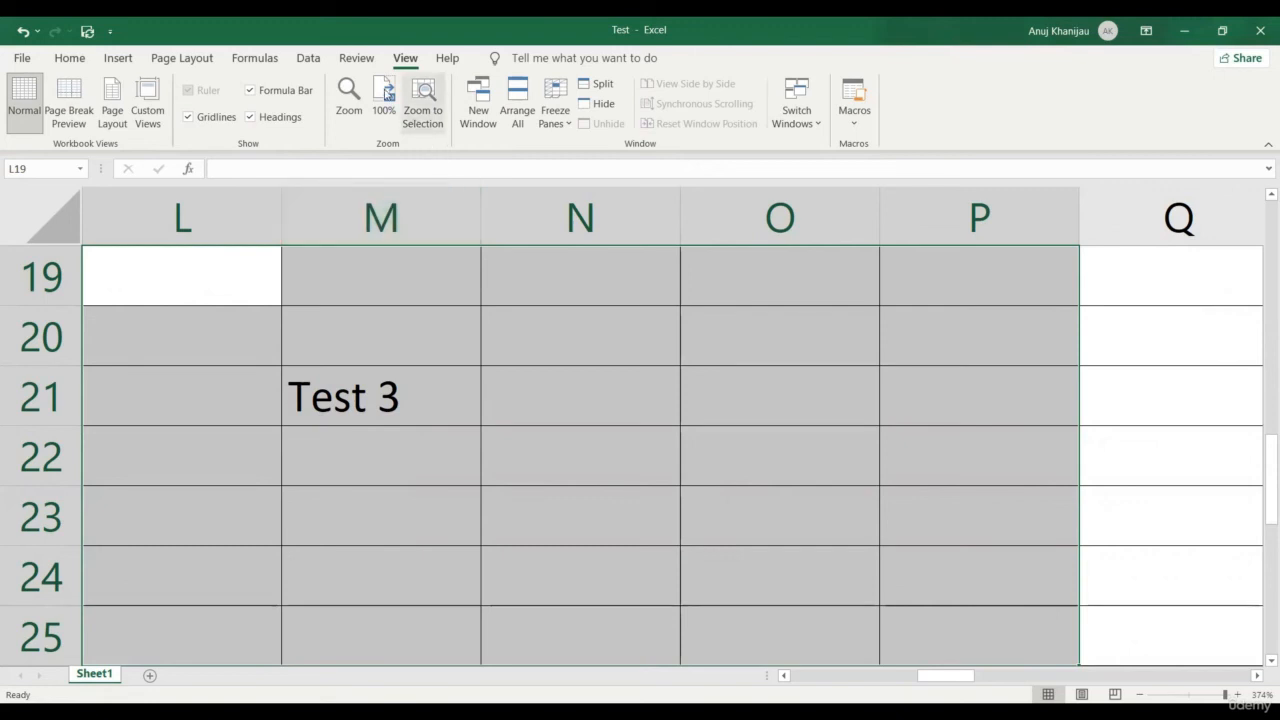
pyautogui.click(384, 104)
pyautogui.click(439, 371)
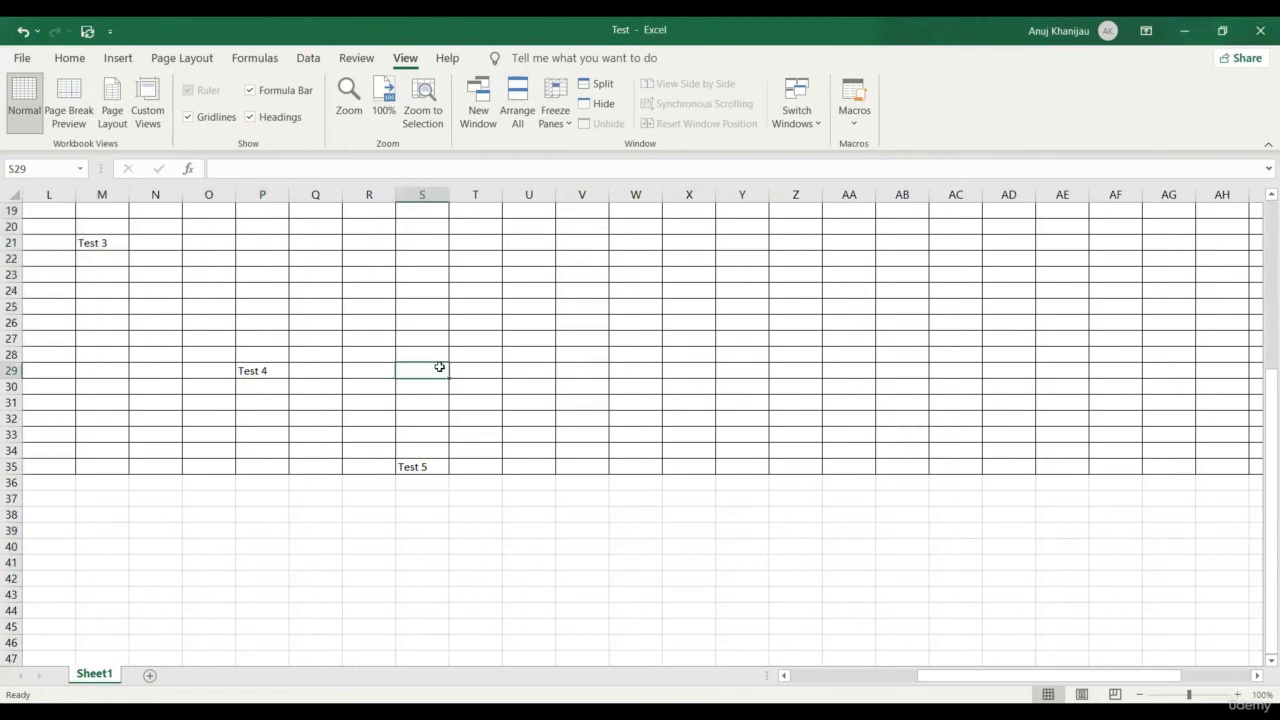
pyautogui.scroll(6, 443, 382)
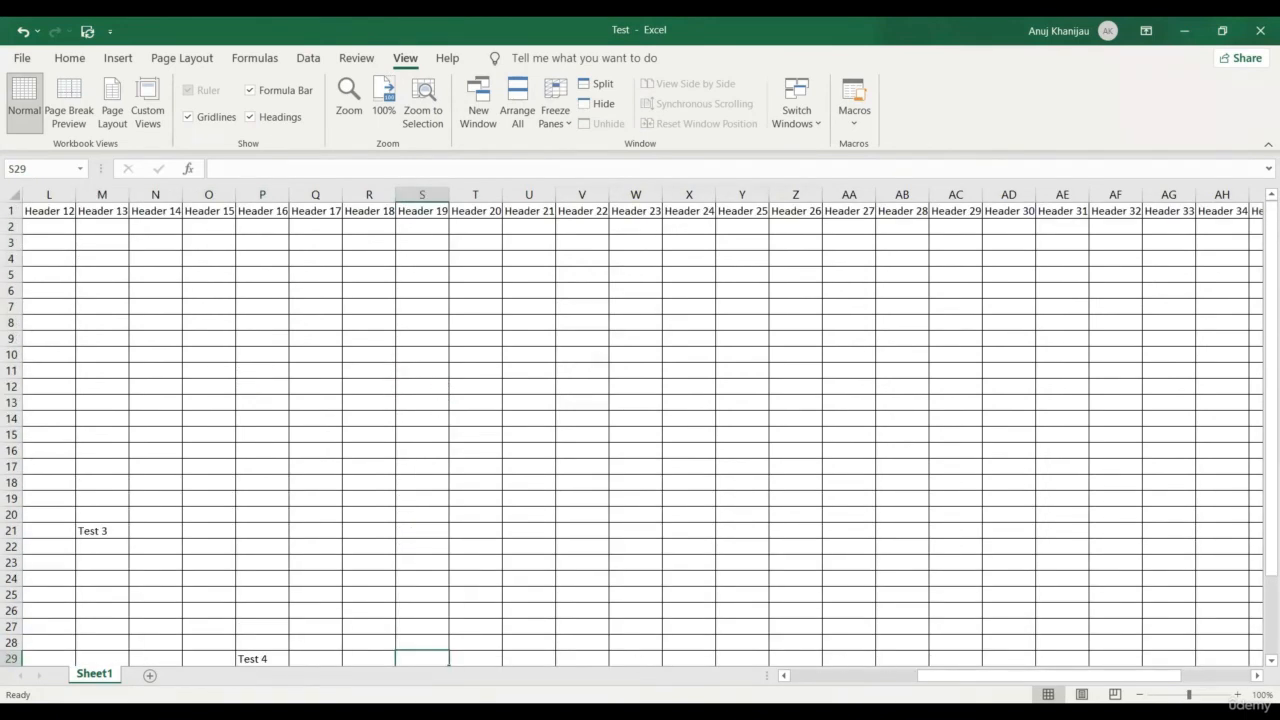
pyautogui.click(824, 682)
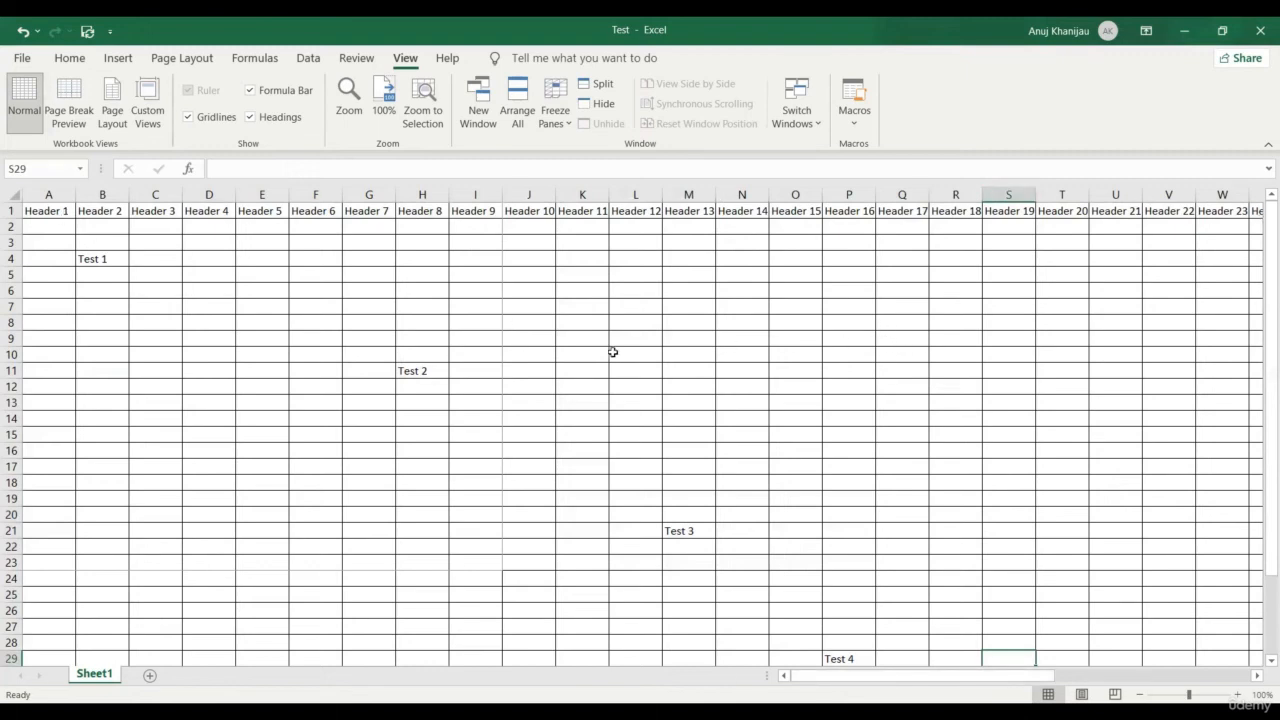
pyautogui.scroll(-4, 648, 343)
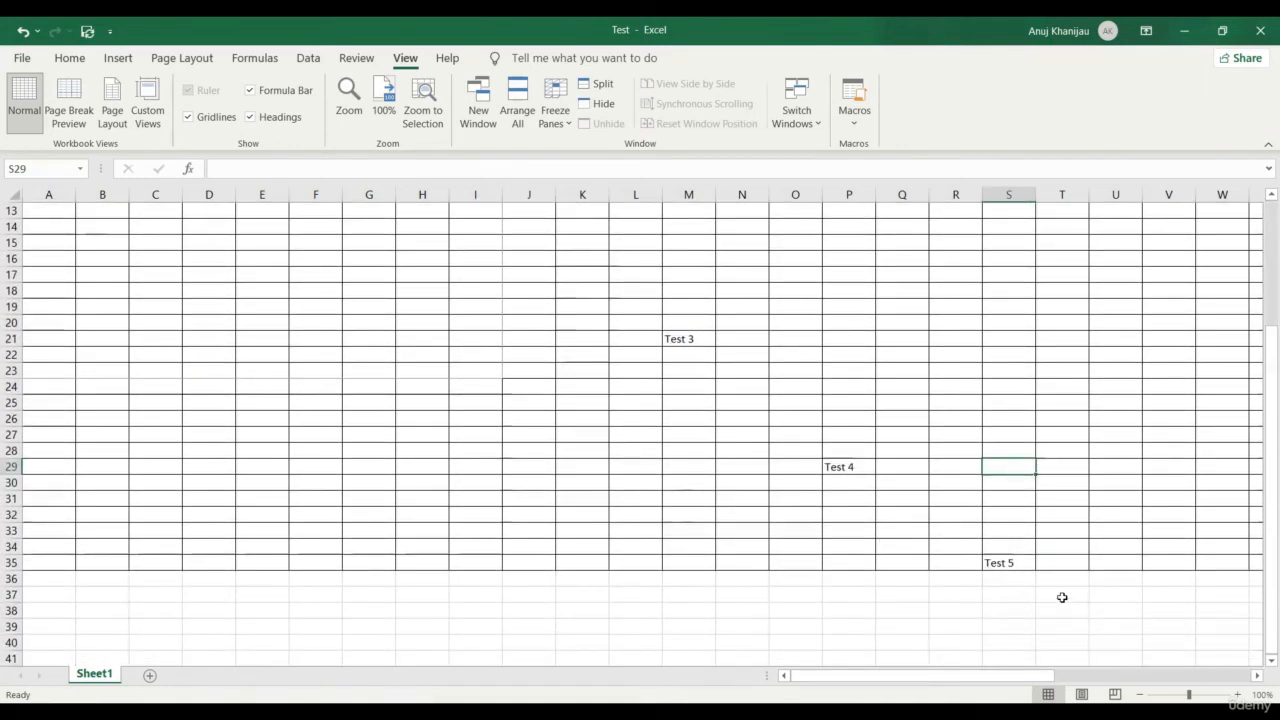
pyautogui.click(1008, 563)
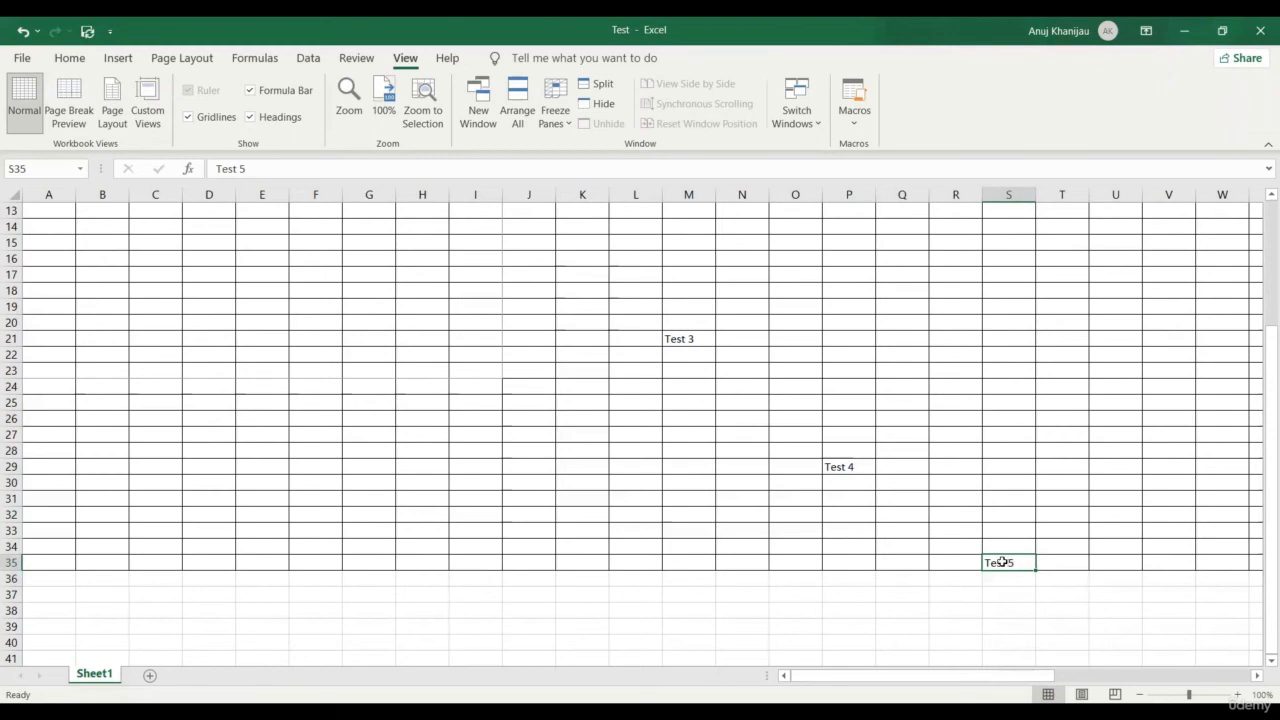
pyautogui.scroll(4, 1000, 562)
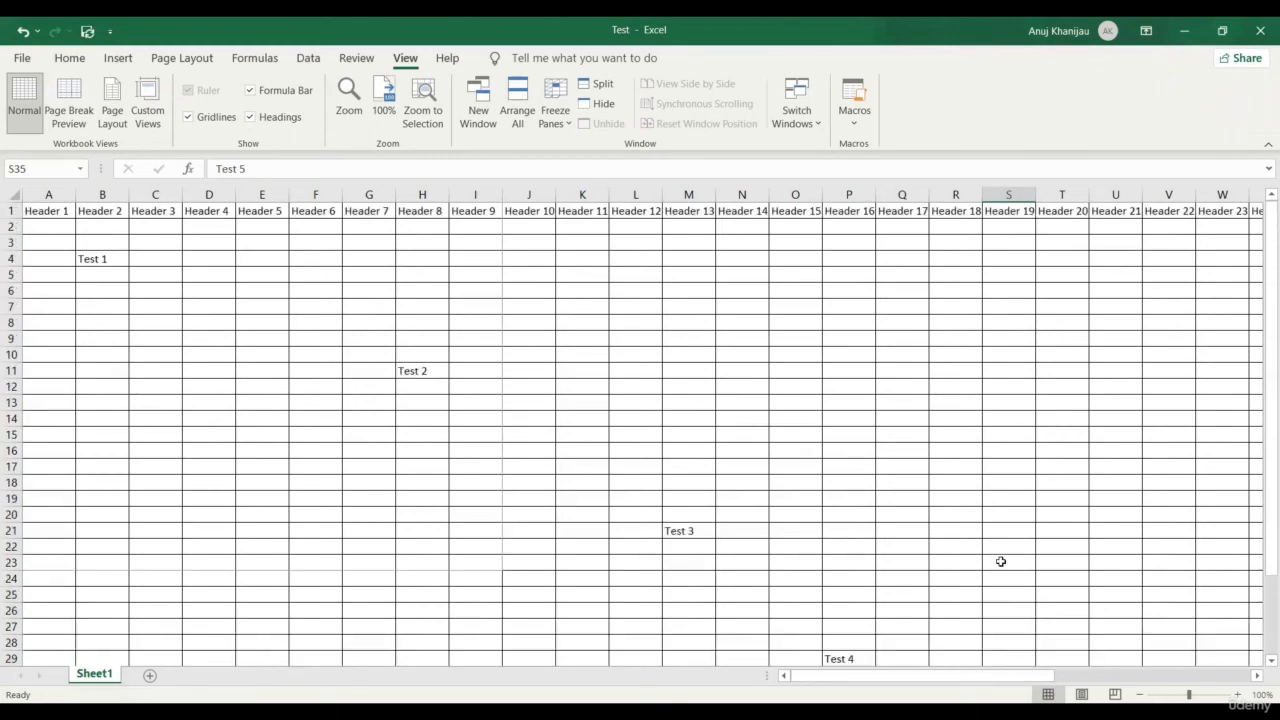
# Freeze the top row, then scroll down to Test 5 and back to confirm the headers stay visible
pyautogui.click(558, 118)
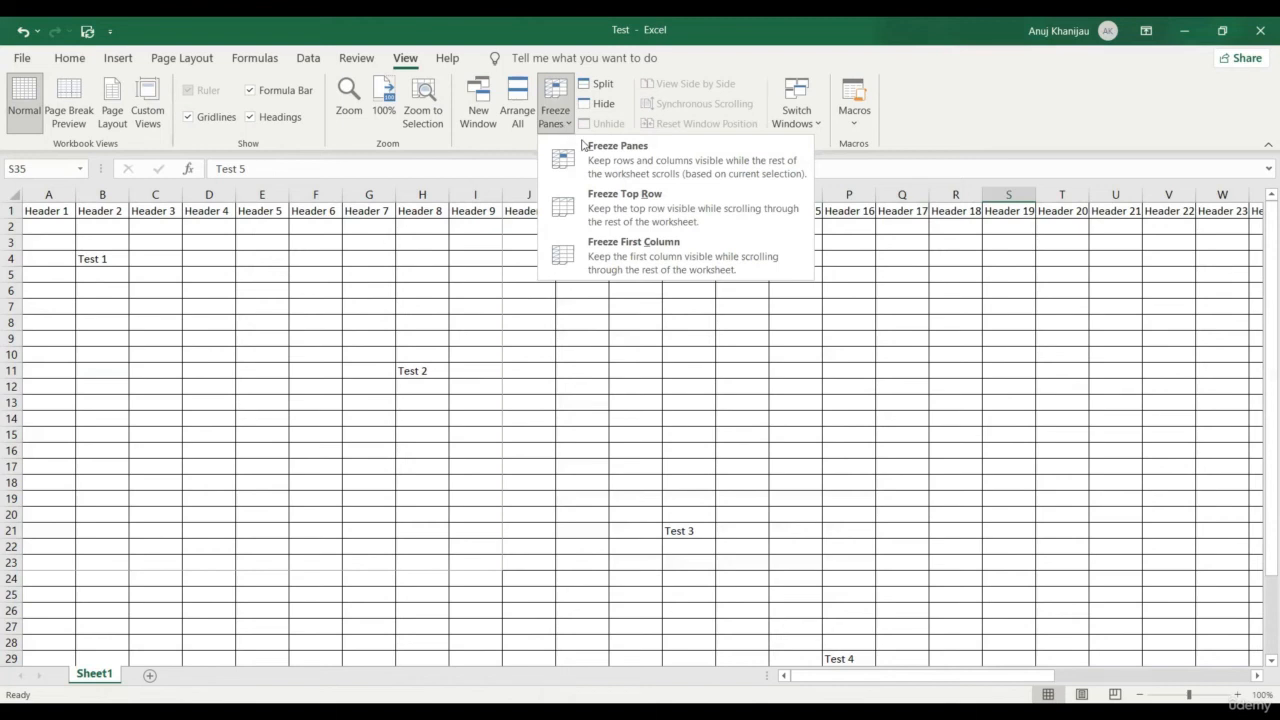
pyautogui.click(674, 195)
pyautogui.scroll(-3, 702, 265)
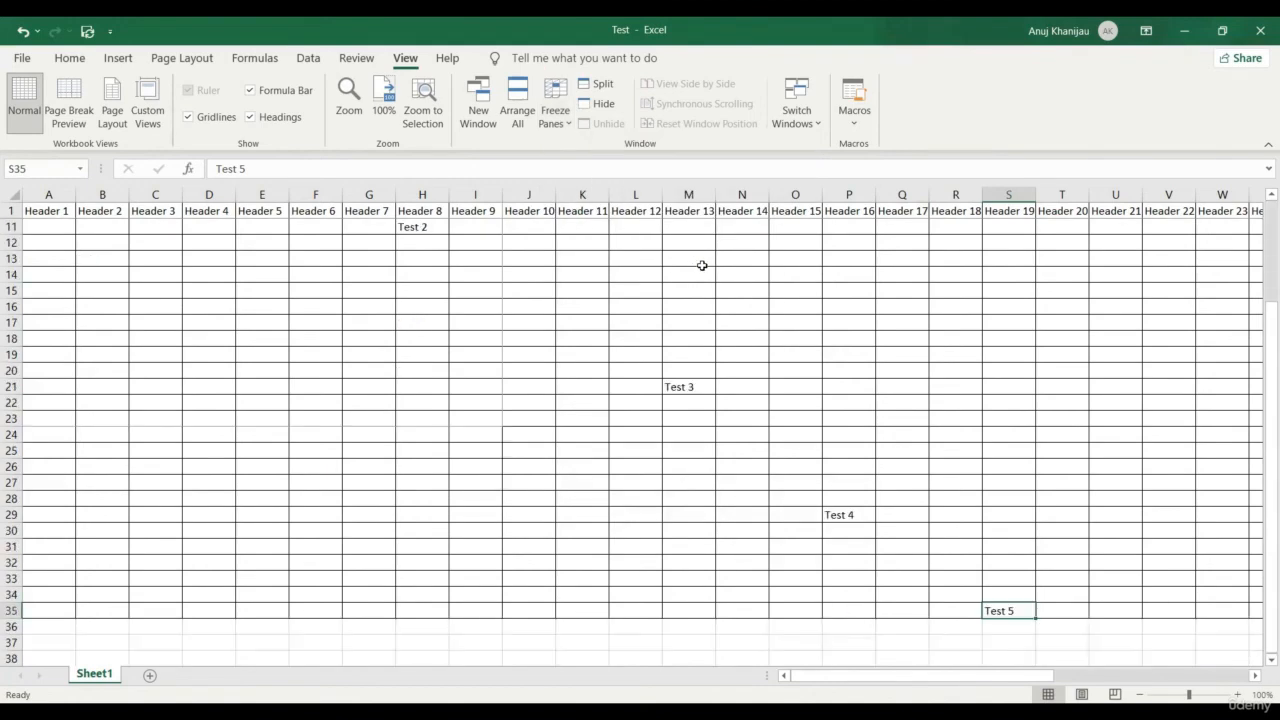
pyautogui.scroll(-5, 702, 265)
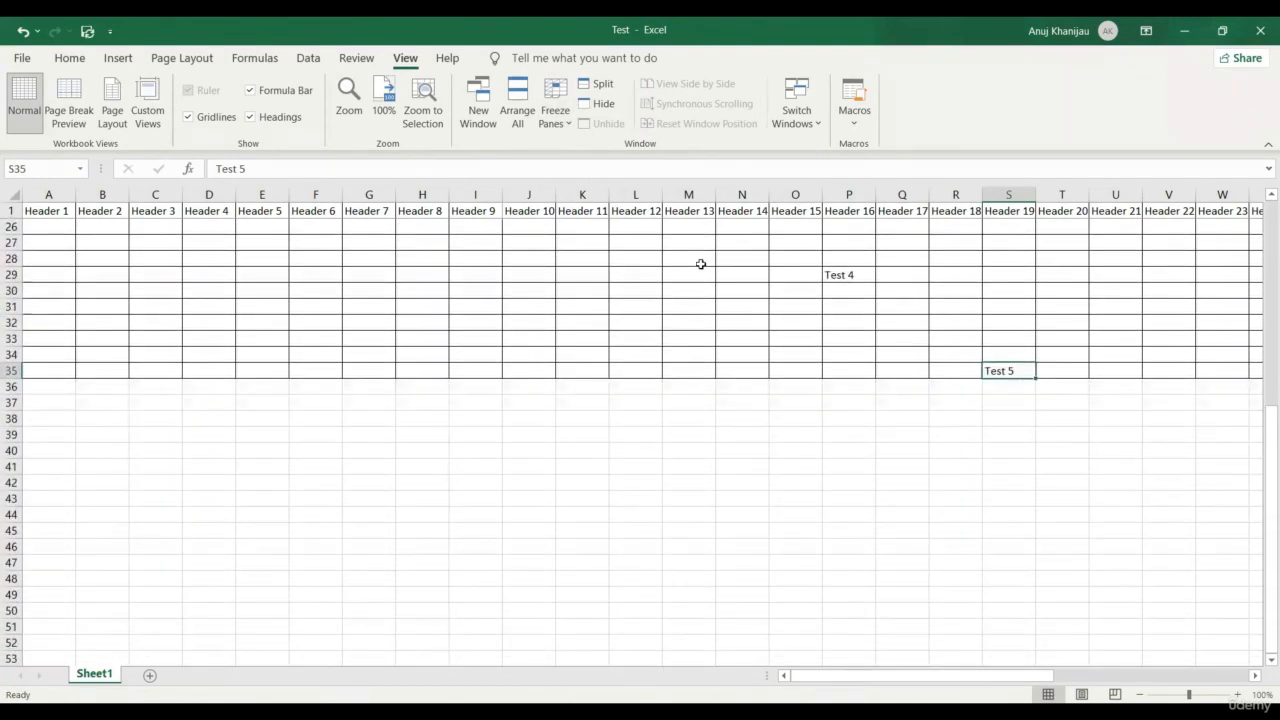
pyautogui.scroll(-4, 701, 264)
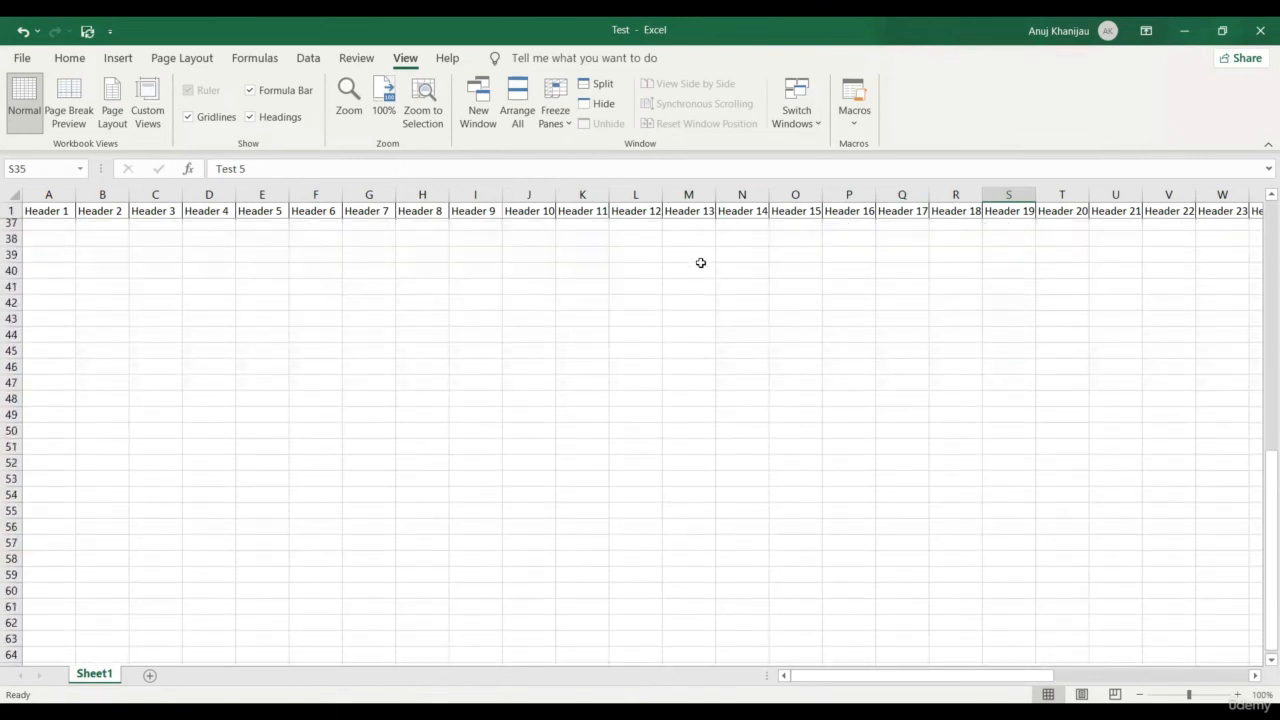
pyautogui.scroll(1, 701, 263)
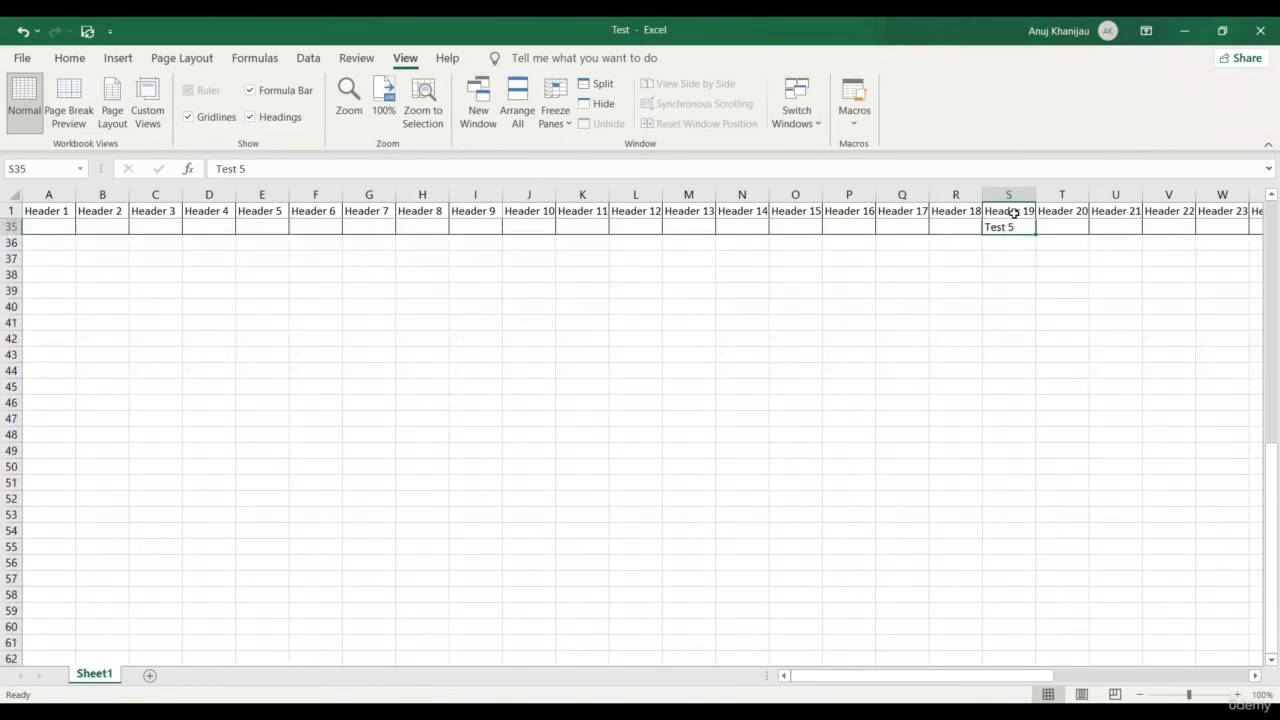
pyautogui.scroll(11, 871, 431)
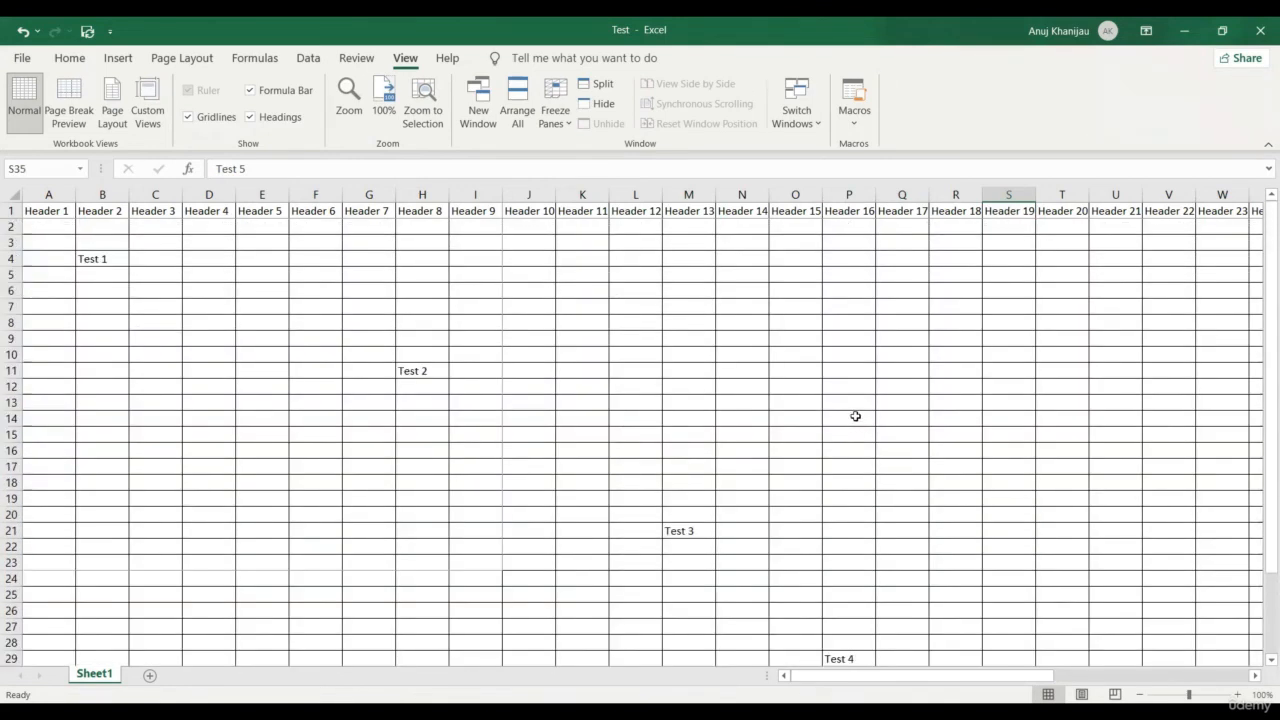
# Freeze the first column and move right along row 6 to confirm column A stays visible
pyautogui.click(559, 124)
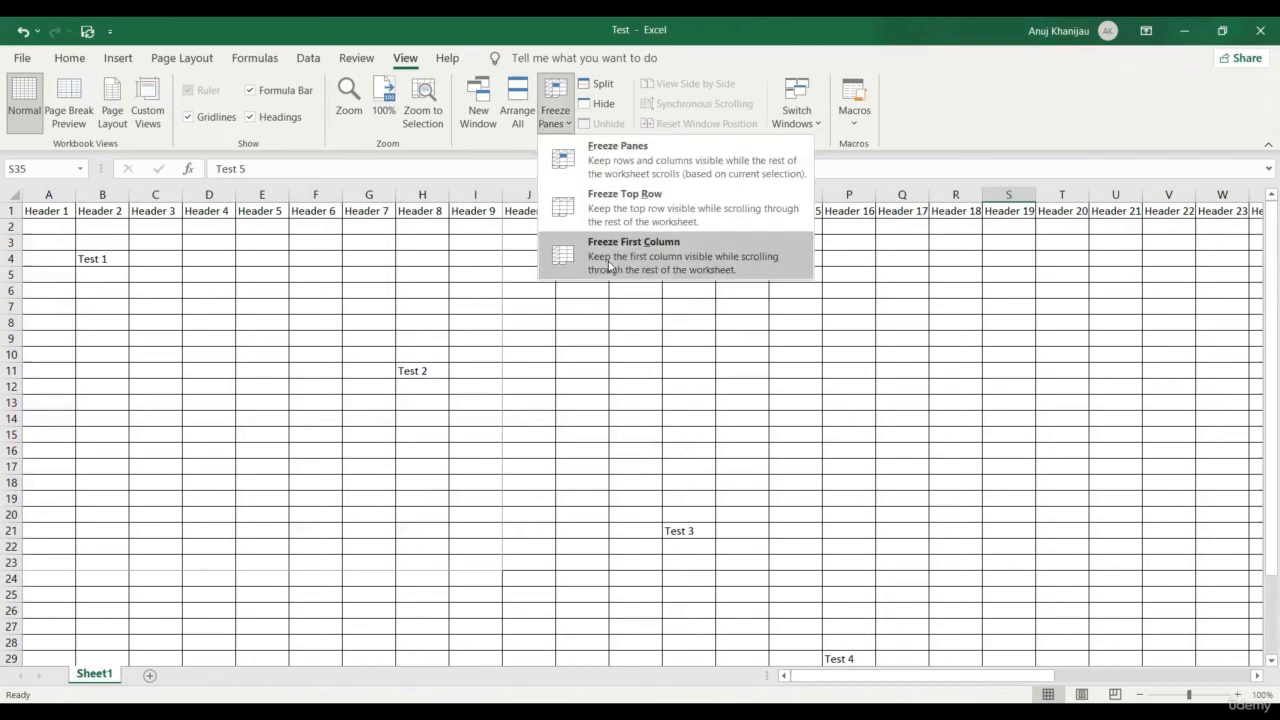
pyautogui.click(374, 296)
pyautogui.press('Right')
pyautogui.press('Right')
pyautogui.press('Right')
pyautogui.press('Right')
pyautogui.press('Right')
pyautogui.press('Right')
pyautogui.press('Right')
pyautogui.press('Right')
pyautogui.press('Right')
pyautogui.press('Right')
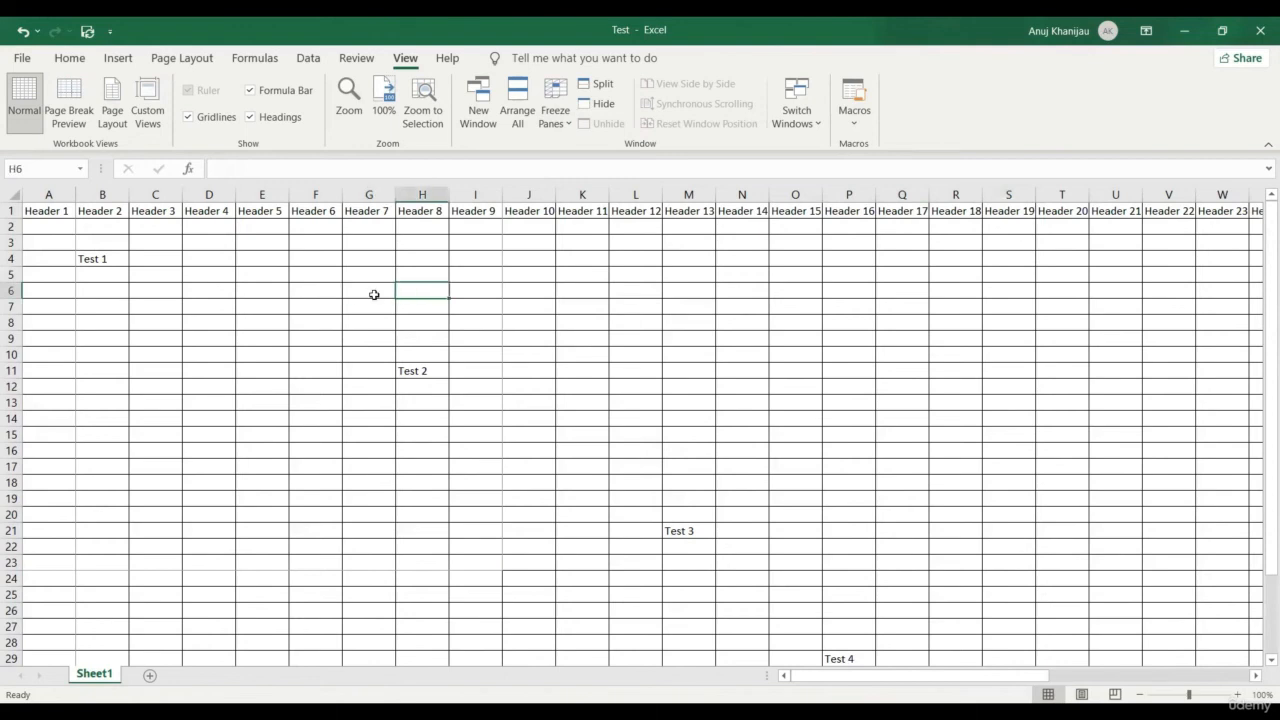
pyautogui.press('Right')
pyautogui.press('Right')
pyautogui.press('Right')
pyautogui.press('Right')
pyautogui.press('Right')
pyautogui.press('Right')
pyautogui.press('Right')
pyautogui.press('Right')
pyautogui.press('Right')
pyautogui.press('Right')
pyautogui.press('Right')
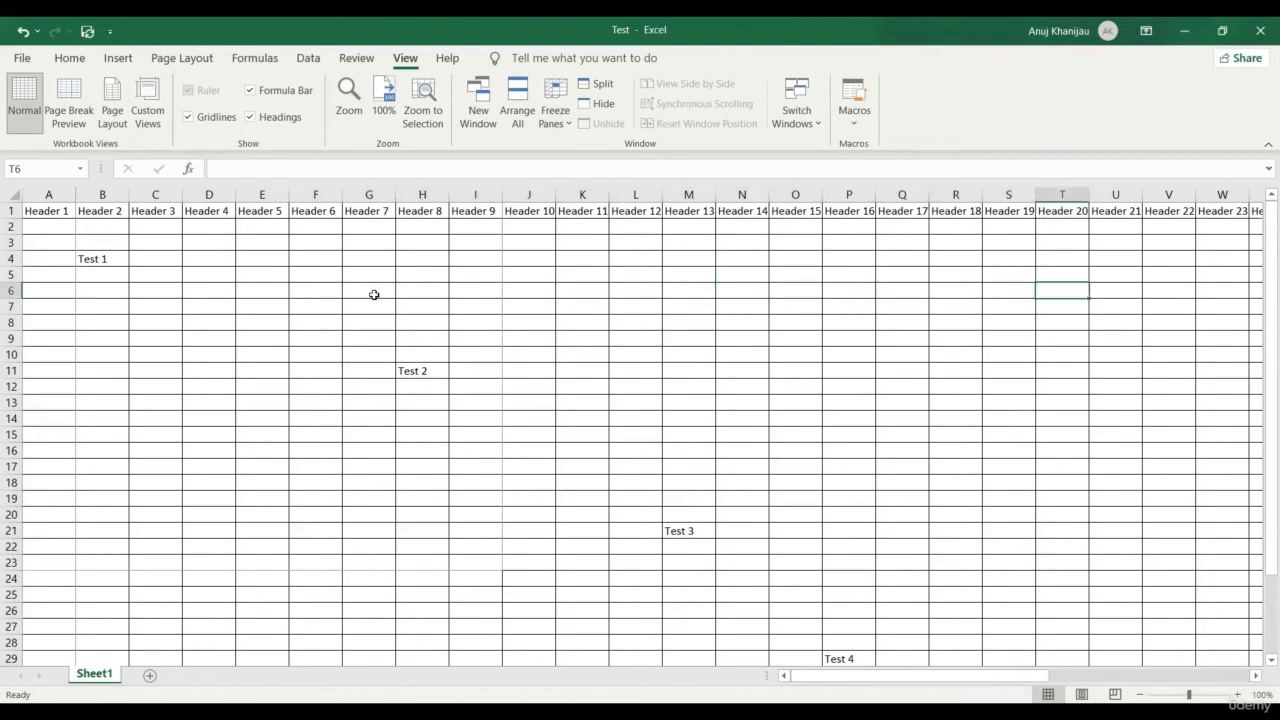
pyautogui.press('Right')
pyautogui.press('Right')
pyautogui.press('Right')
pyautogui.press('Right')
pyautogui.press('Right')
pyautogui.press('Right')
pyautogui.press('Right')
pyautogui.press('Right')
pyautogui.press('Right')
pyautogui.press('Right')
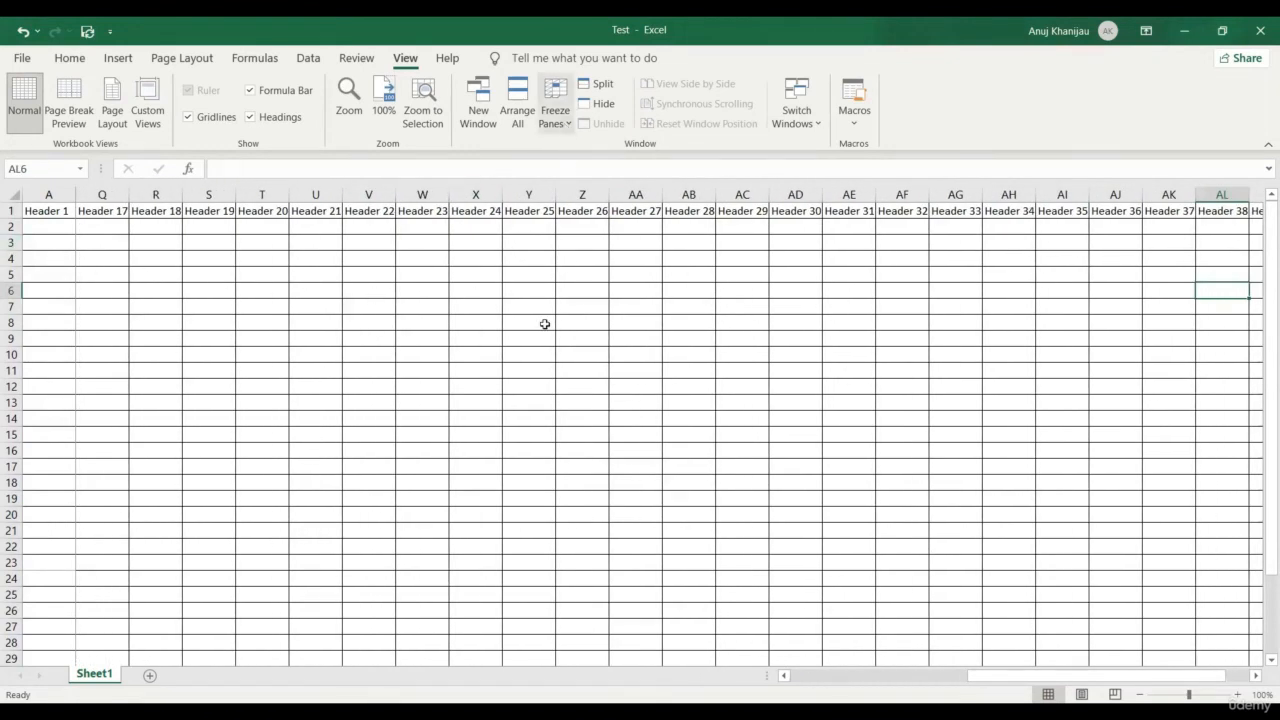
pyautogui.hscroll(-10, 495, 335)
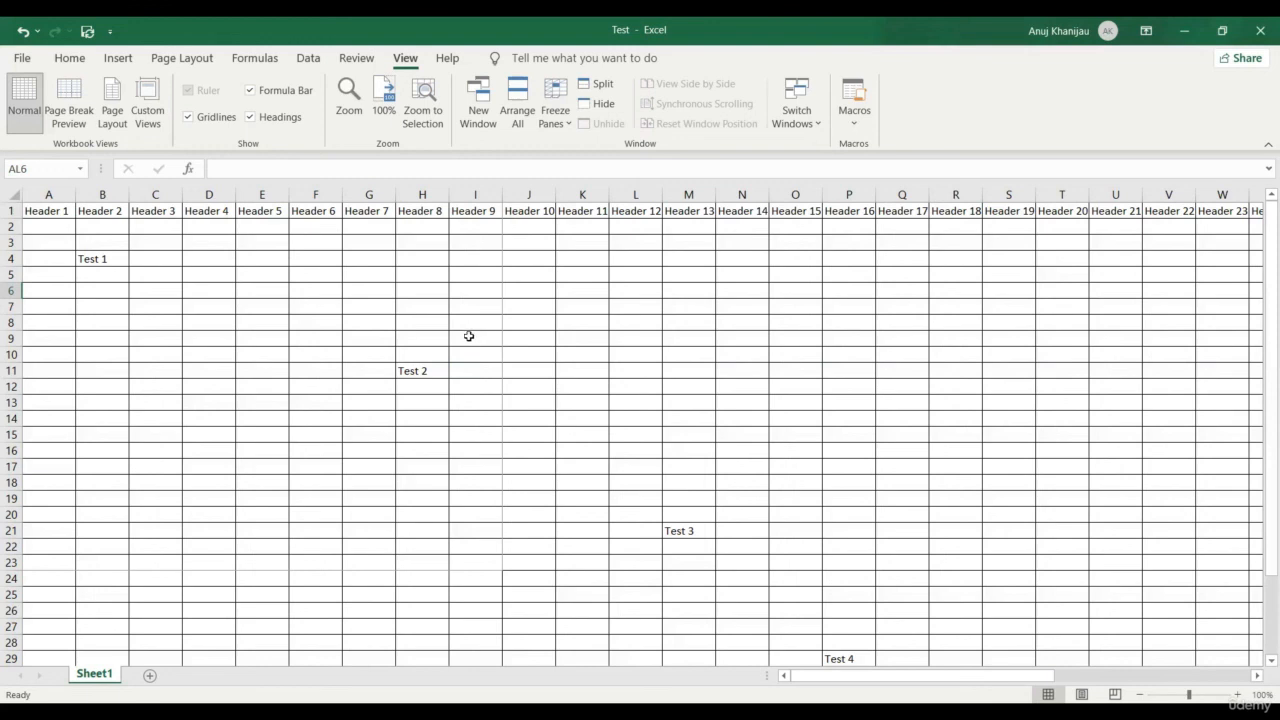
# Save the workbook as 'Sample' in the OneDrive Documents folder
pyautogui.click(22, 60)
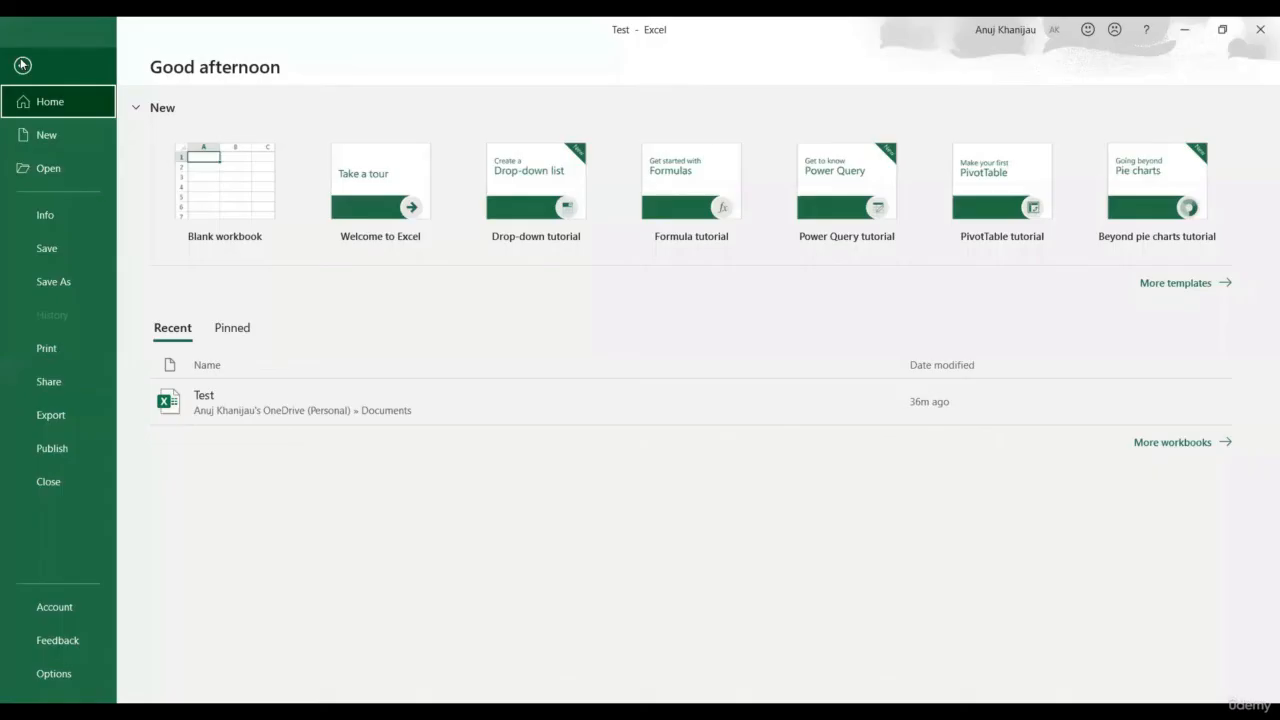
pyautogui.click(60, 283)
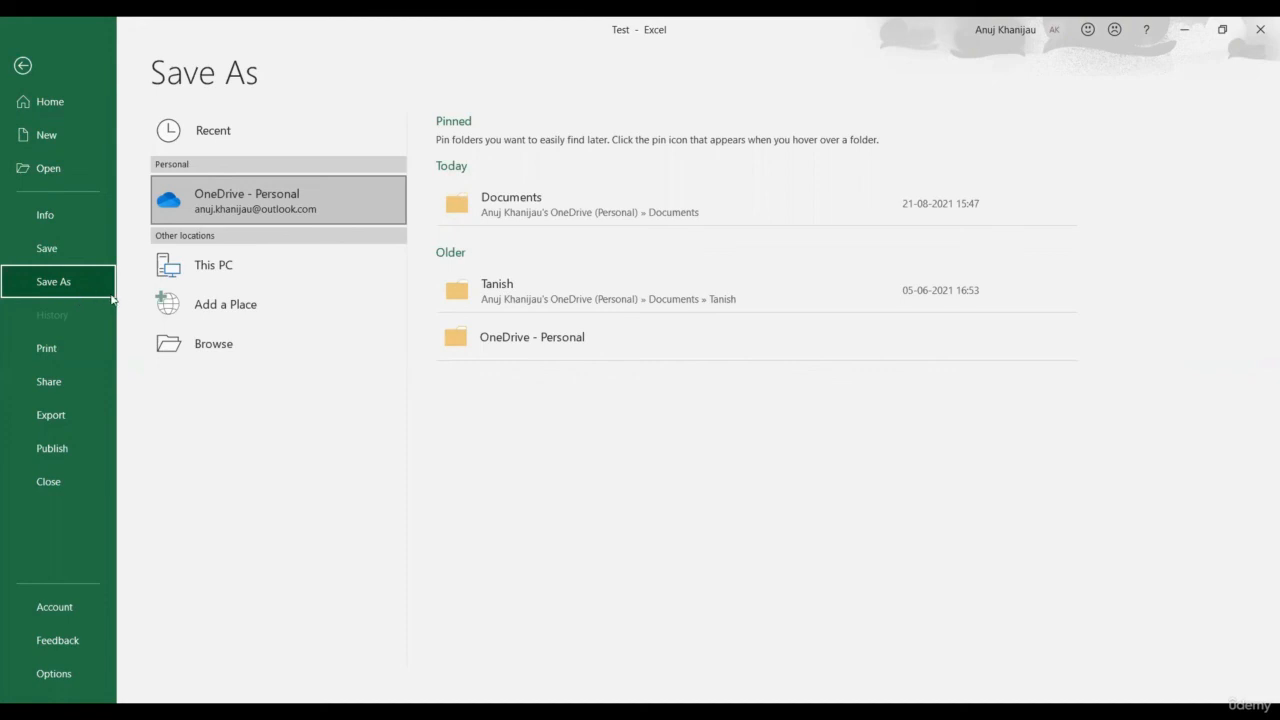
pyautogui.click(572, 212)
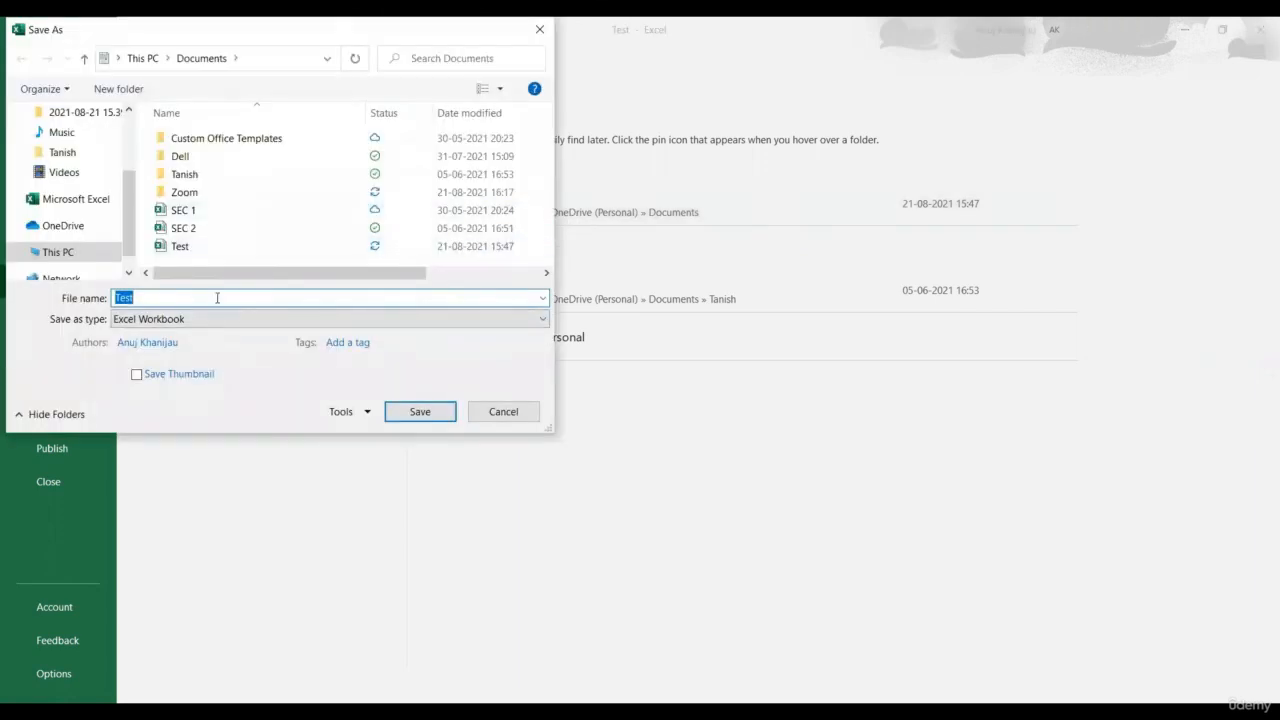
pyautogui.write('Sample')
pyautogui.click(420, 412)
pyautogui.click(421, 413)
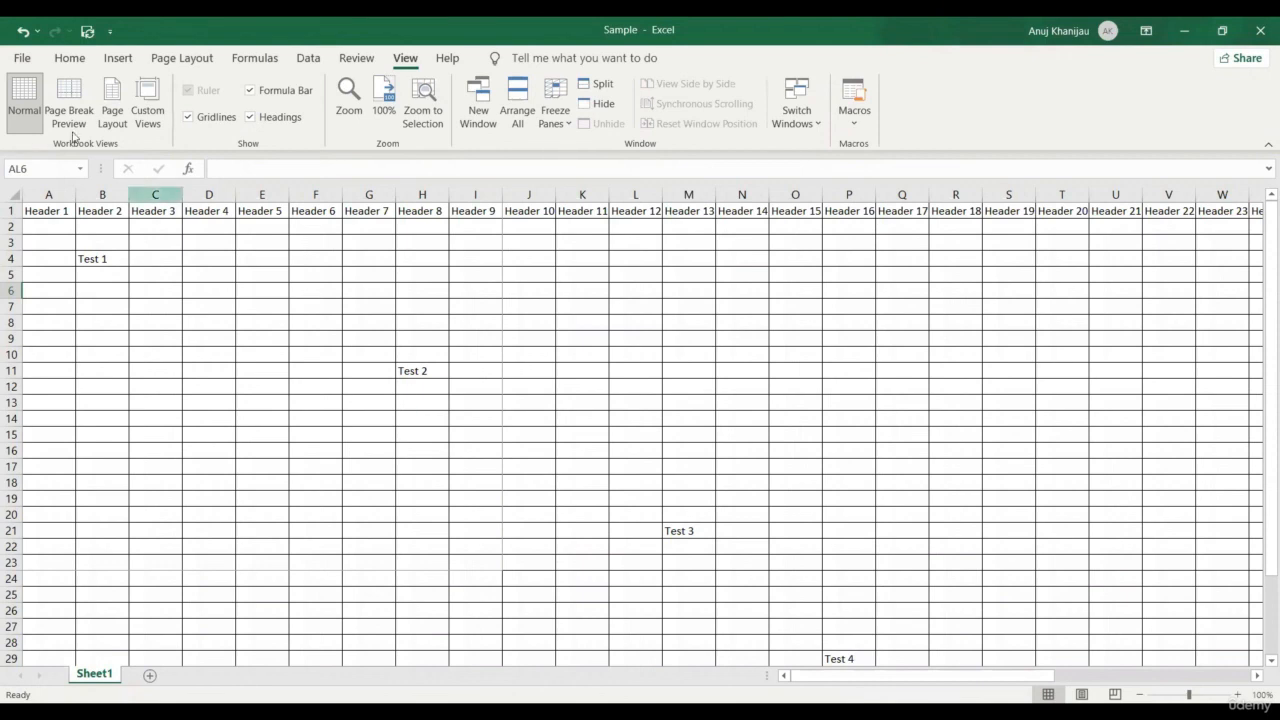
# Save the workbook again, browse the New page, then show the Open page's recent workbooks
pyautogui.click(22, 58)
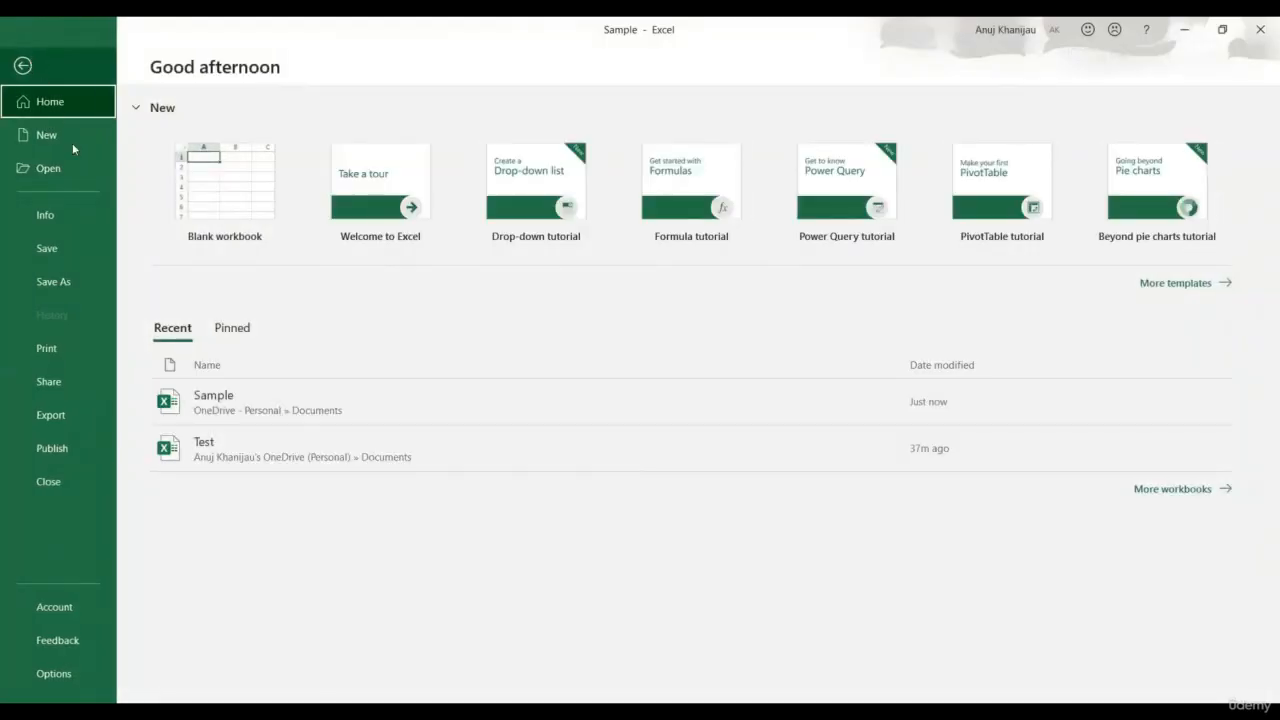
pyautogui.click(76, 244)
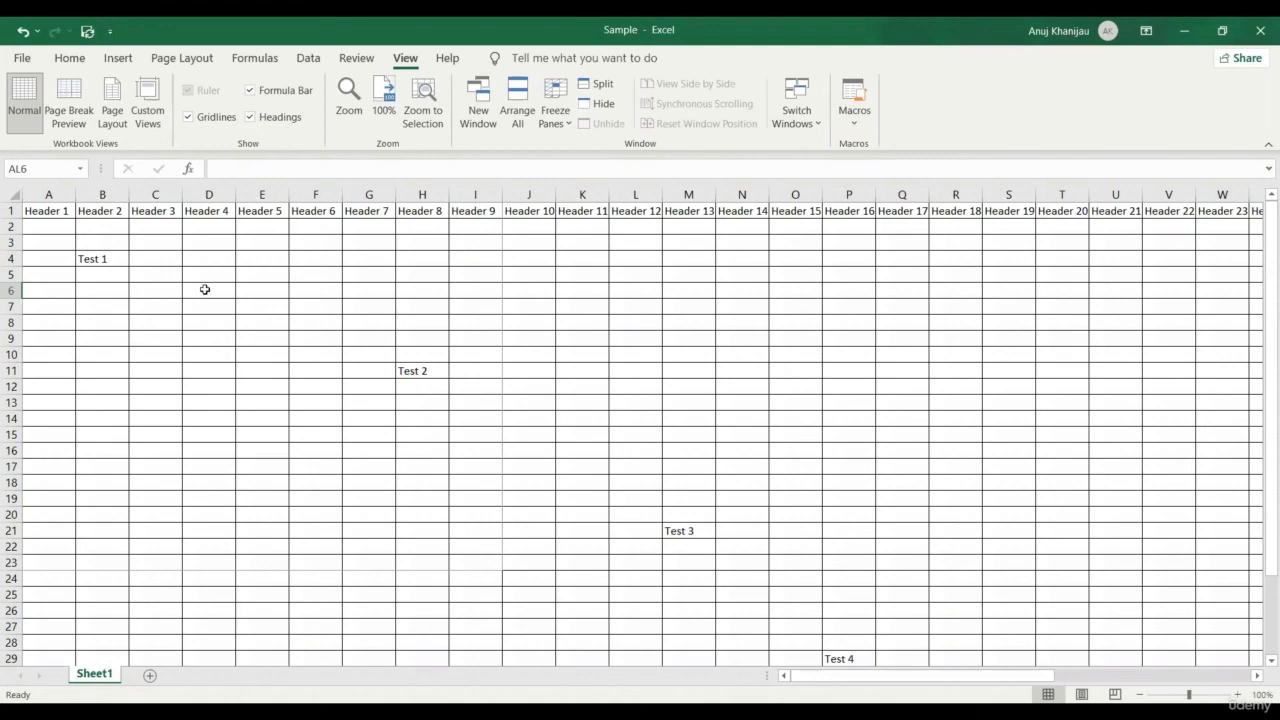
pyautogui.click(22, 59)
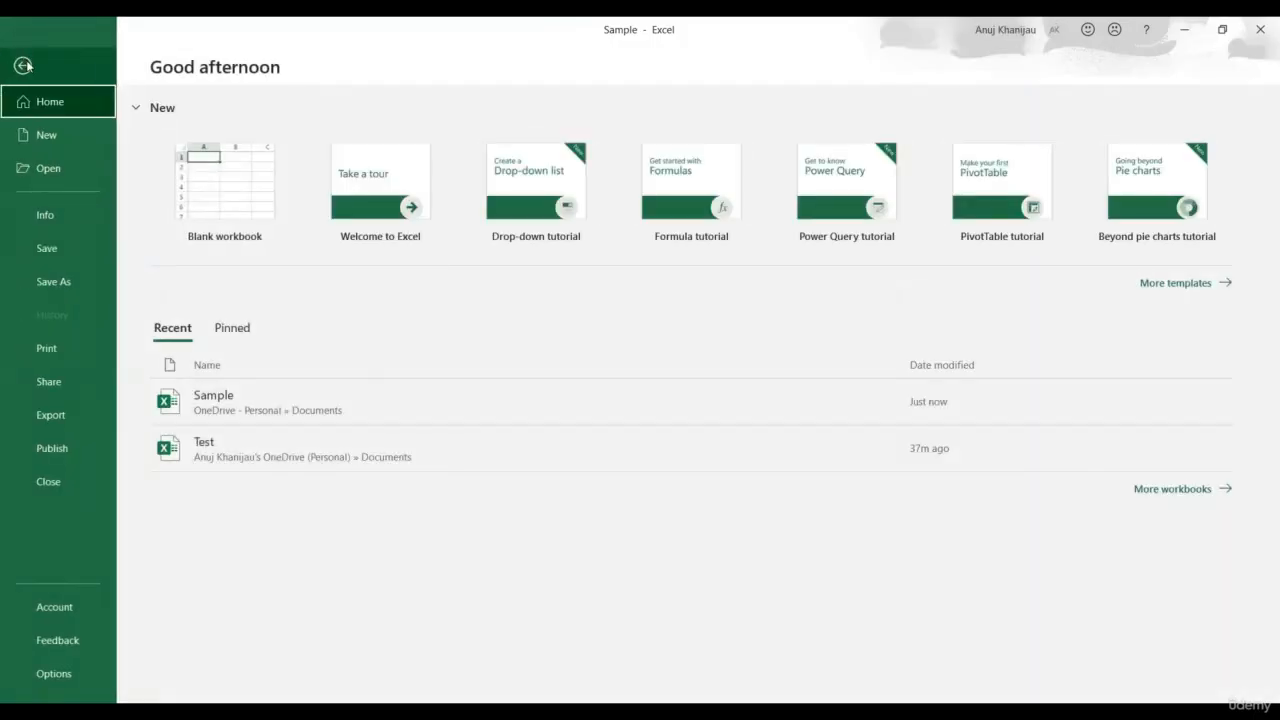
pyautogui.click(47, 137)
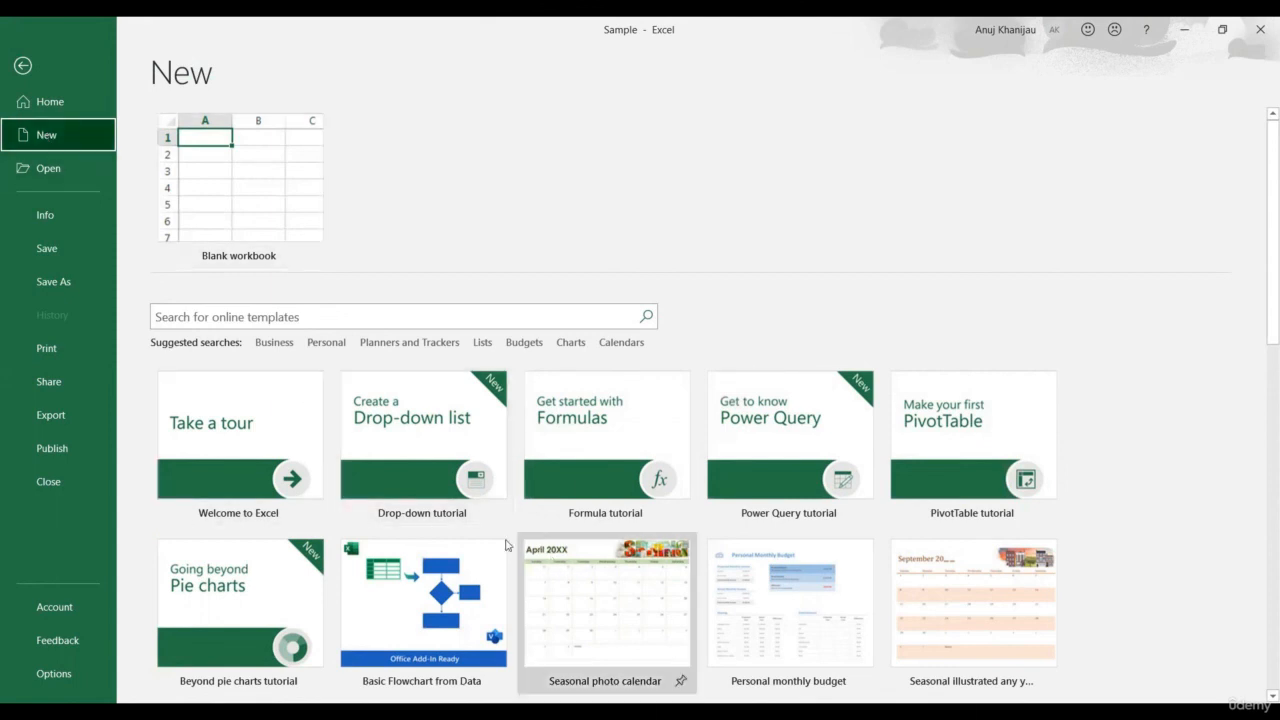
pyautogui.scroll(-1, 419, 458)
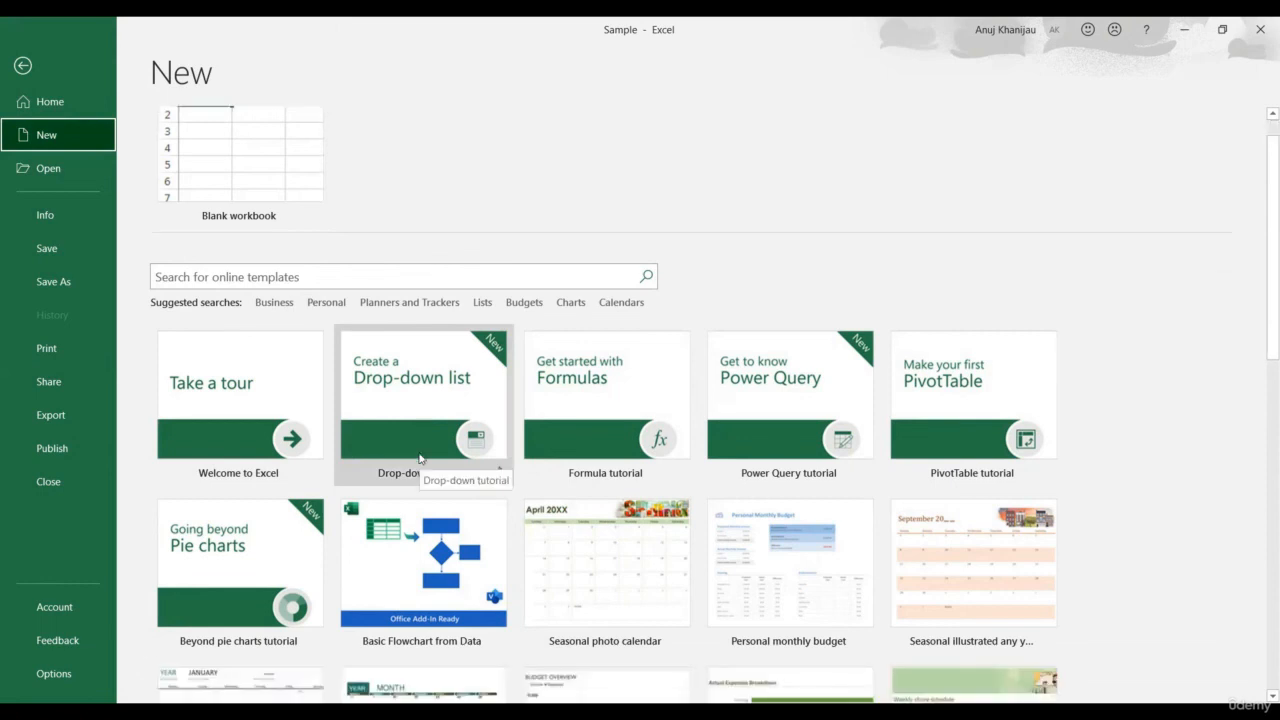
pyautogui.scroll(1, 410, 450)
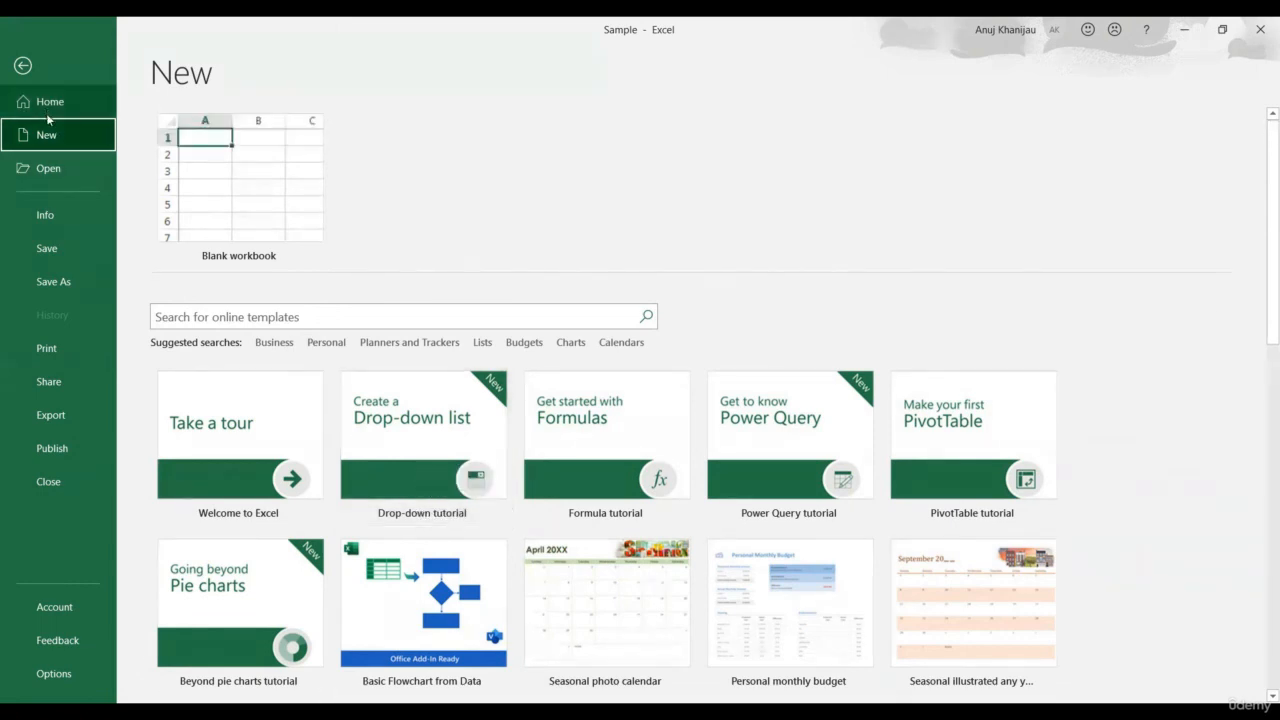
pyautogui.click(48, 170)
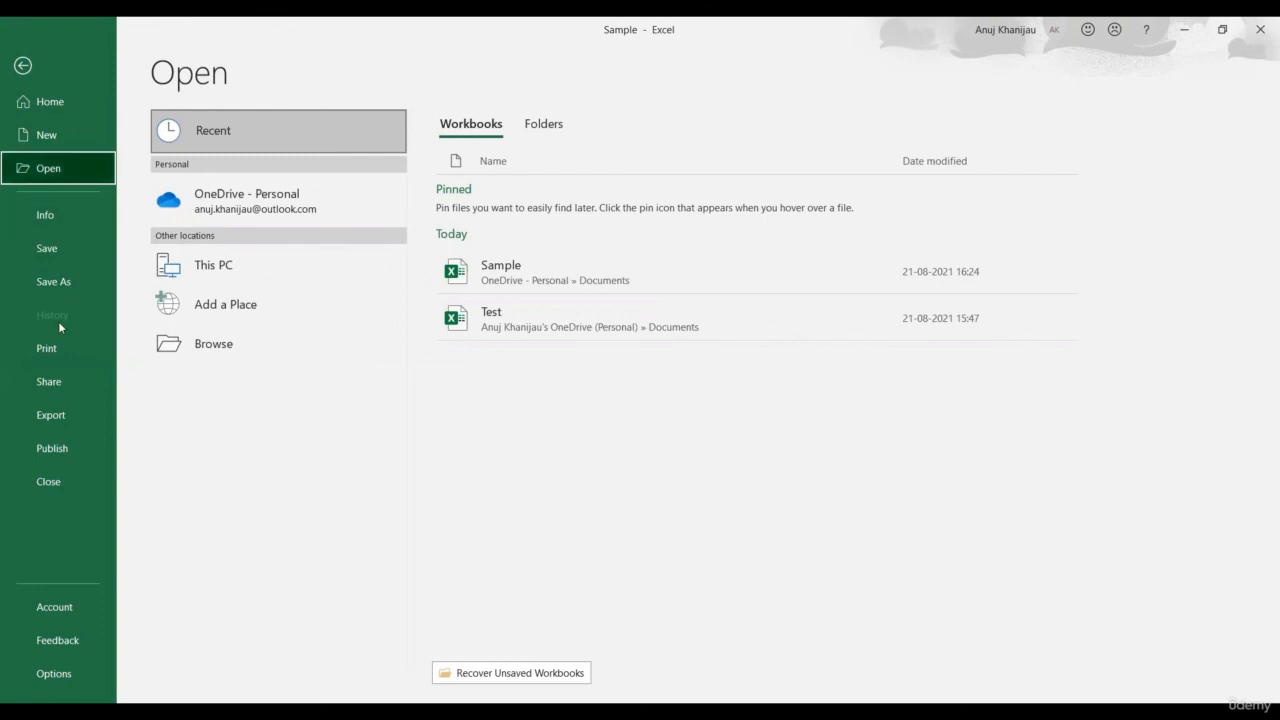
# Review the print preview and what-to-print choices, keeping Print Active Sheets, then show the Share page
pyautogui.click(53, 356)
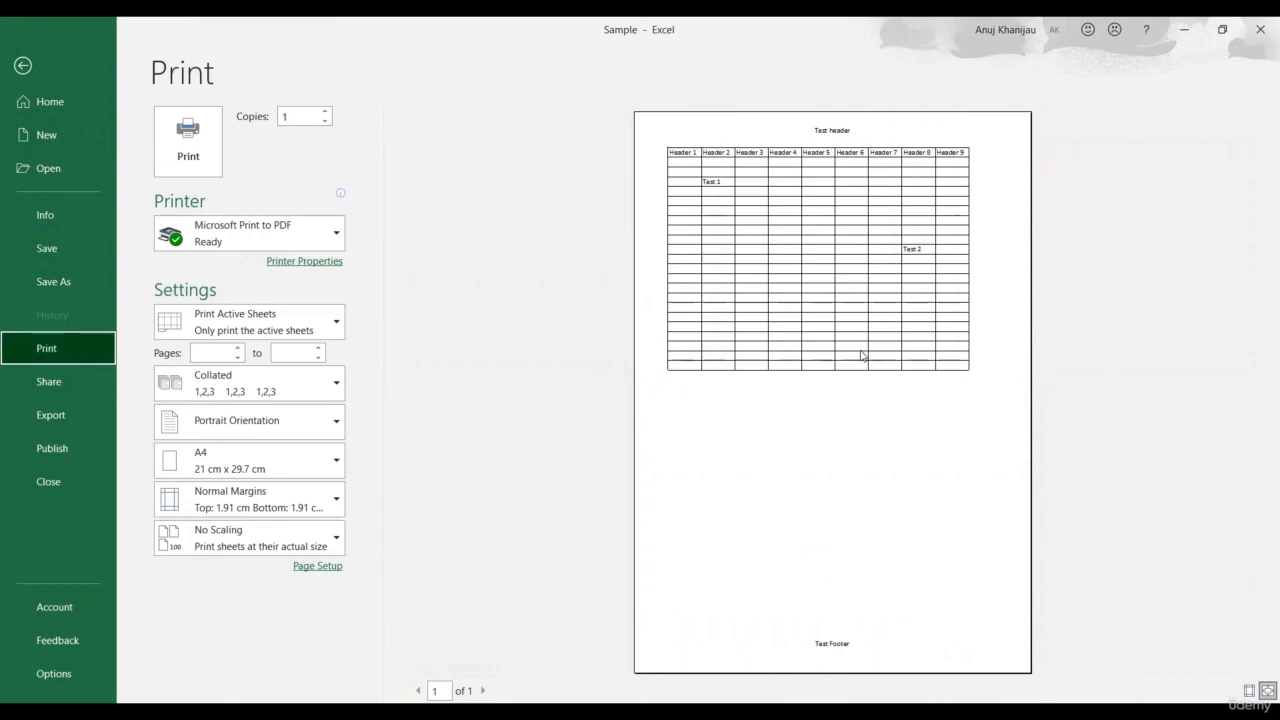
pyautogui.click(338, 330)
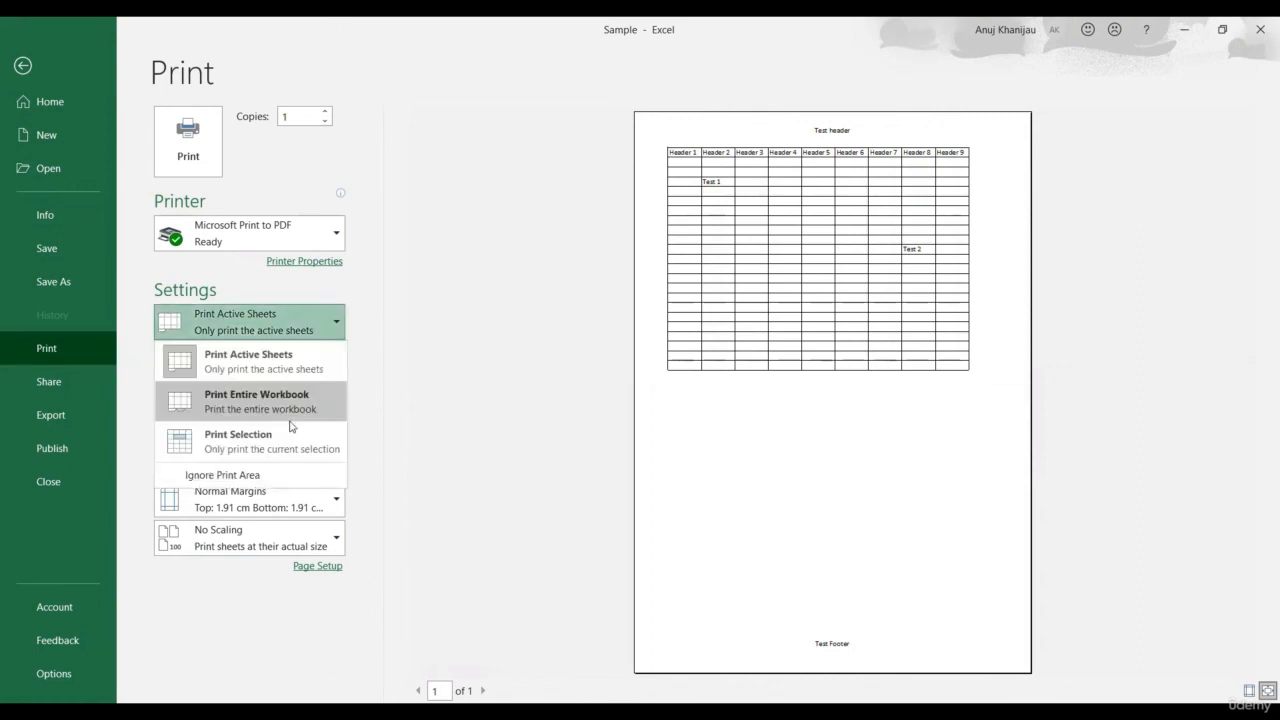
pyautogui.click(304, 463)
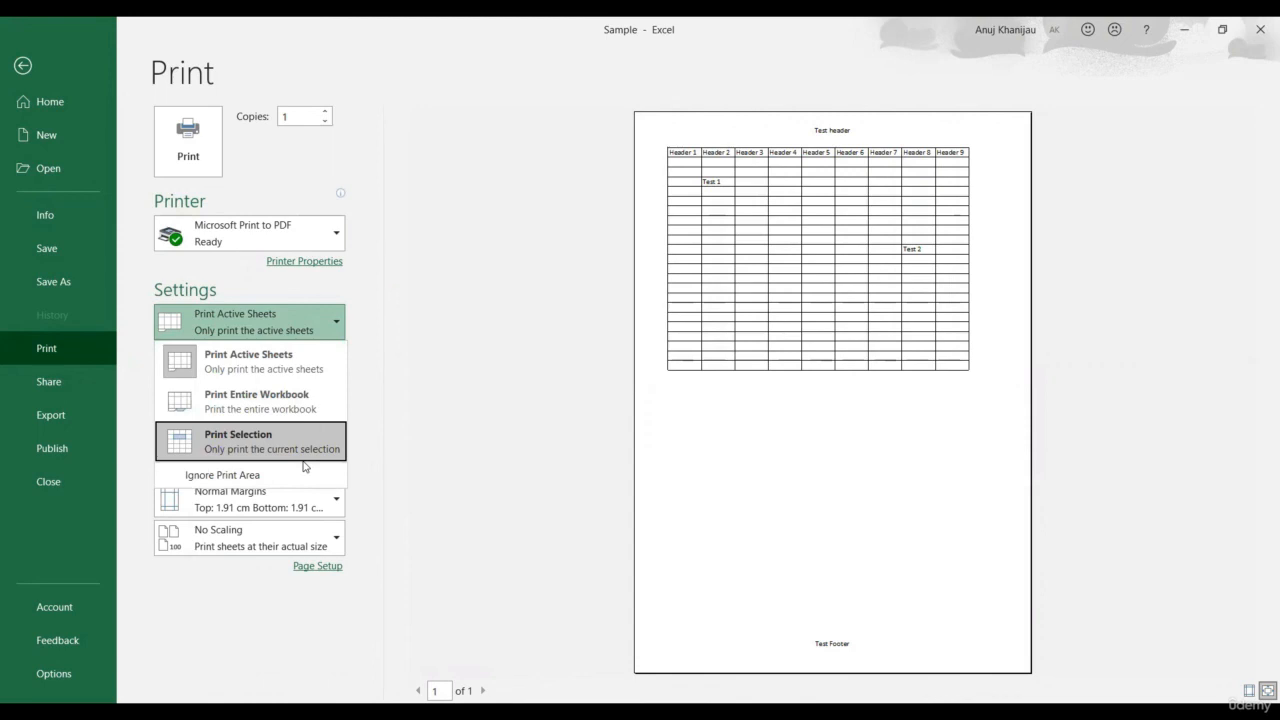
pyautogui.click(435, 397)
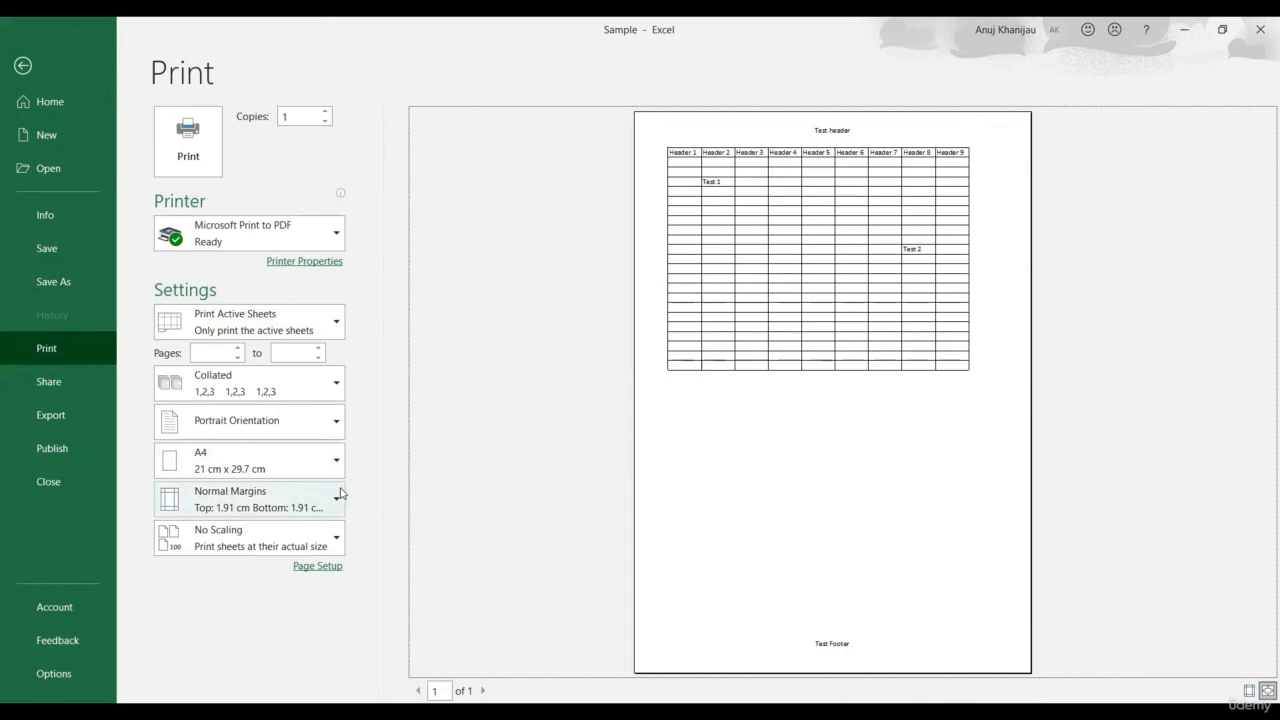
pyautogui.click(69, 386)
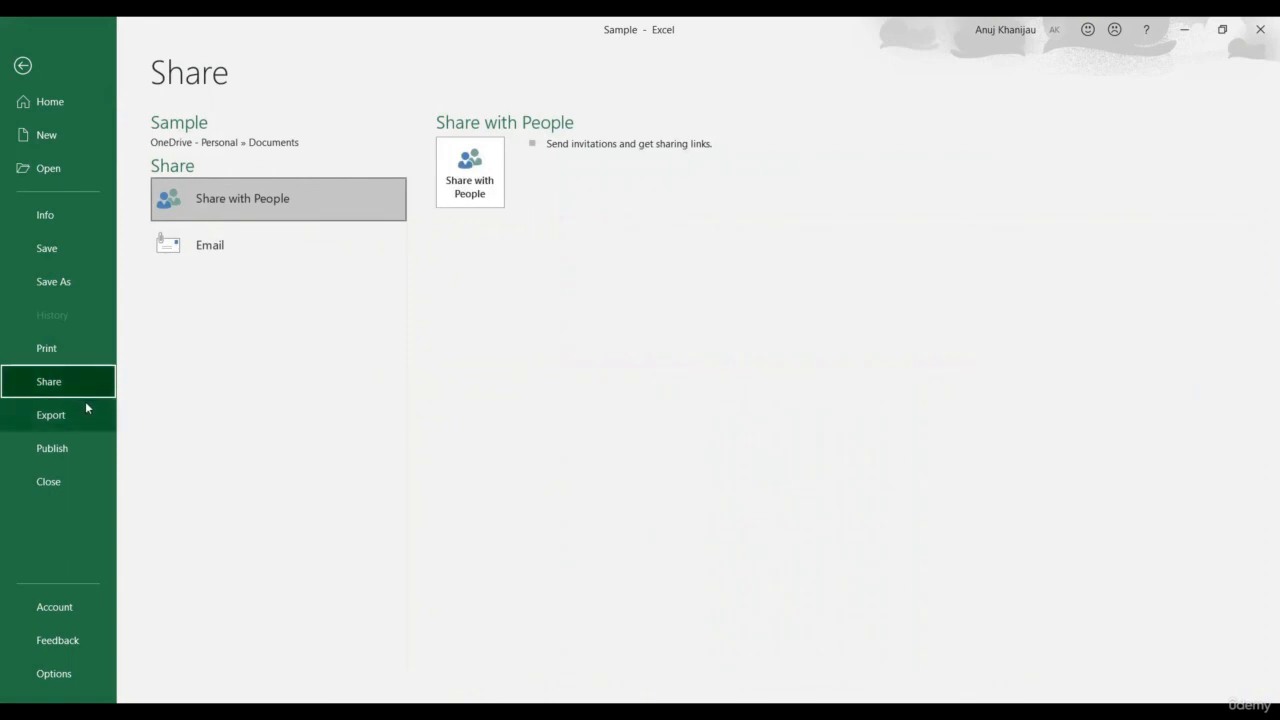
# View the PDF/XPS options on the Export page, then go back to the Sample worksheet grid
pyautogui.click(78, 414)
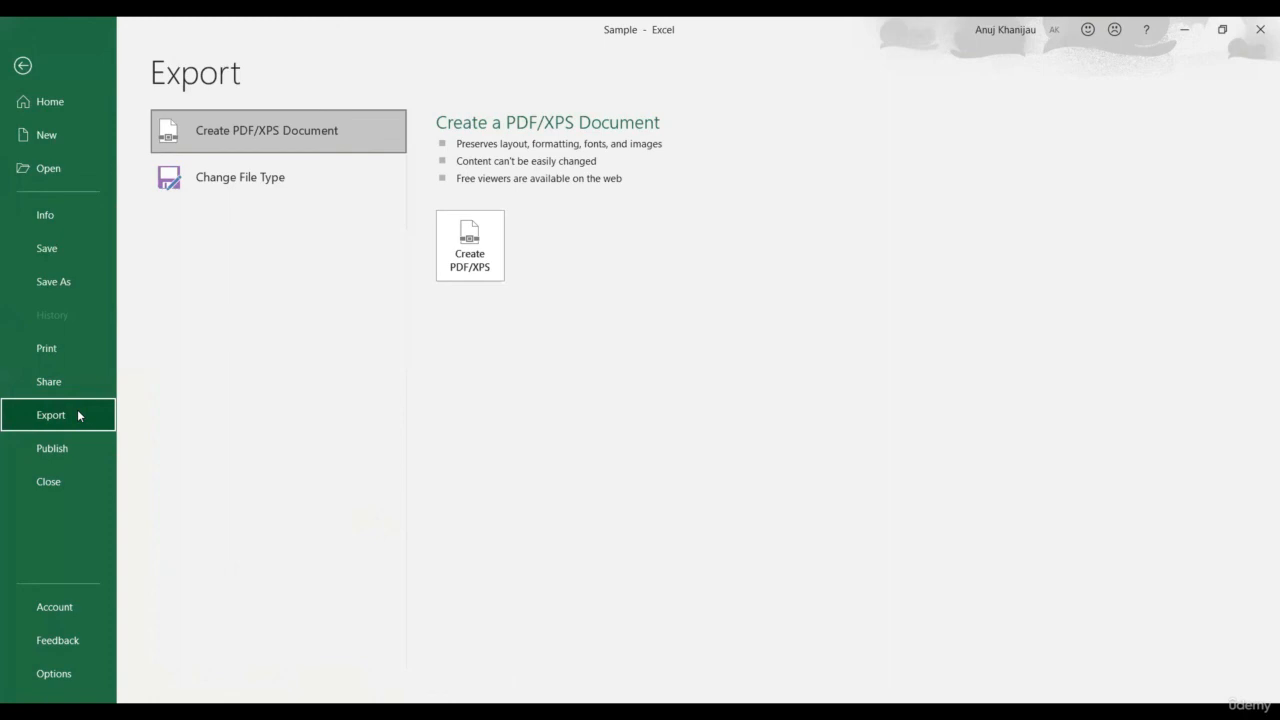
pyautogui.click(22, 65)
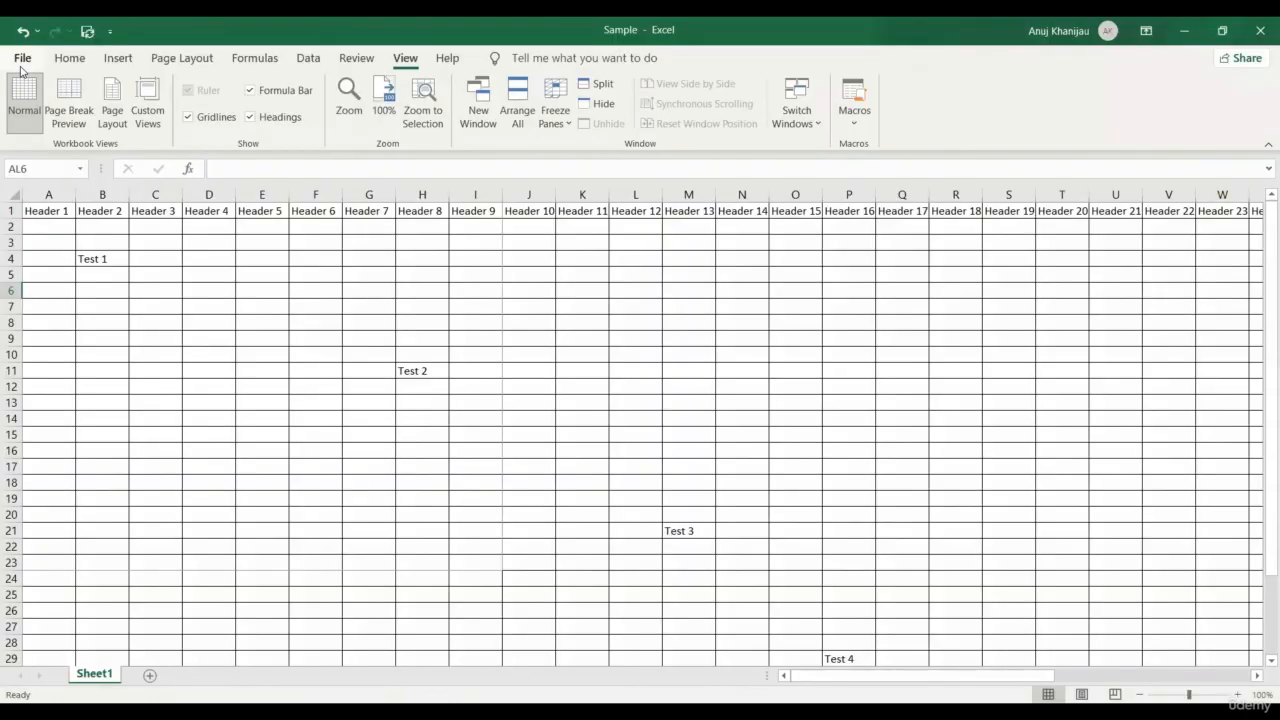